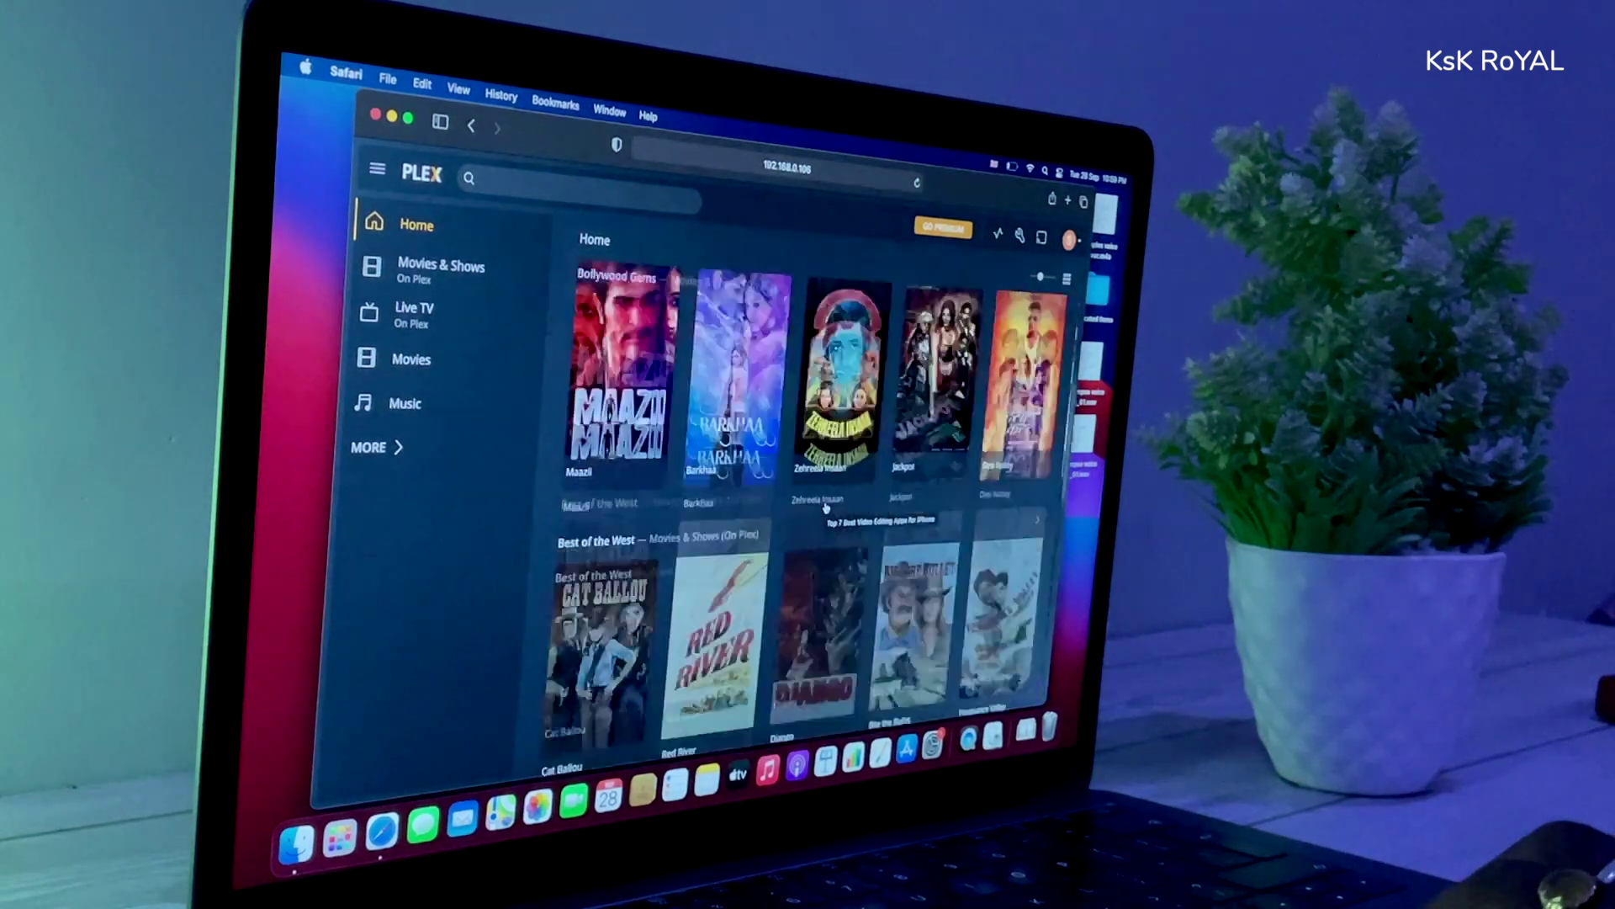
# - Play Planet 4K from the raspberrypi4 Movies library, starting from the beginning
pyautogui.click(409, 449)
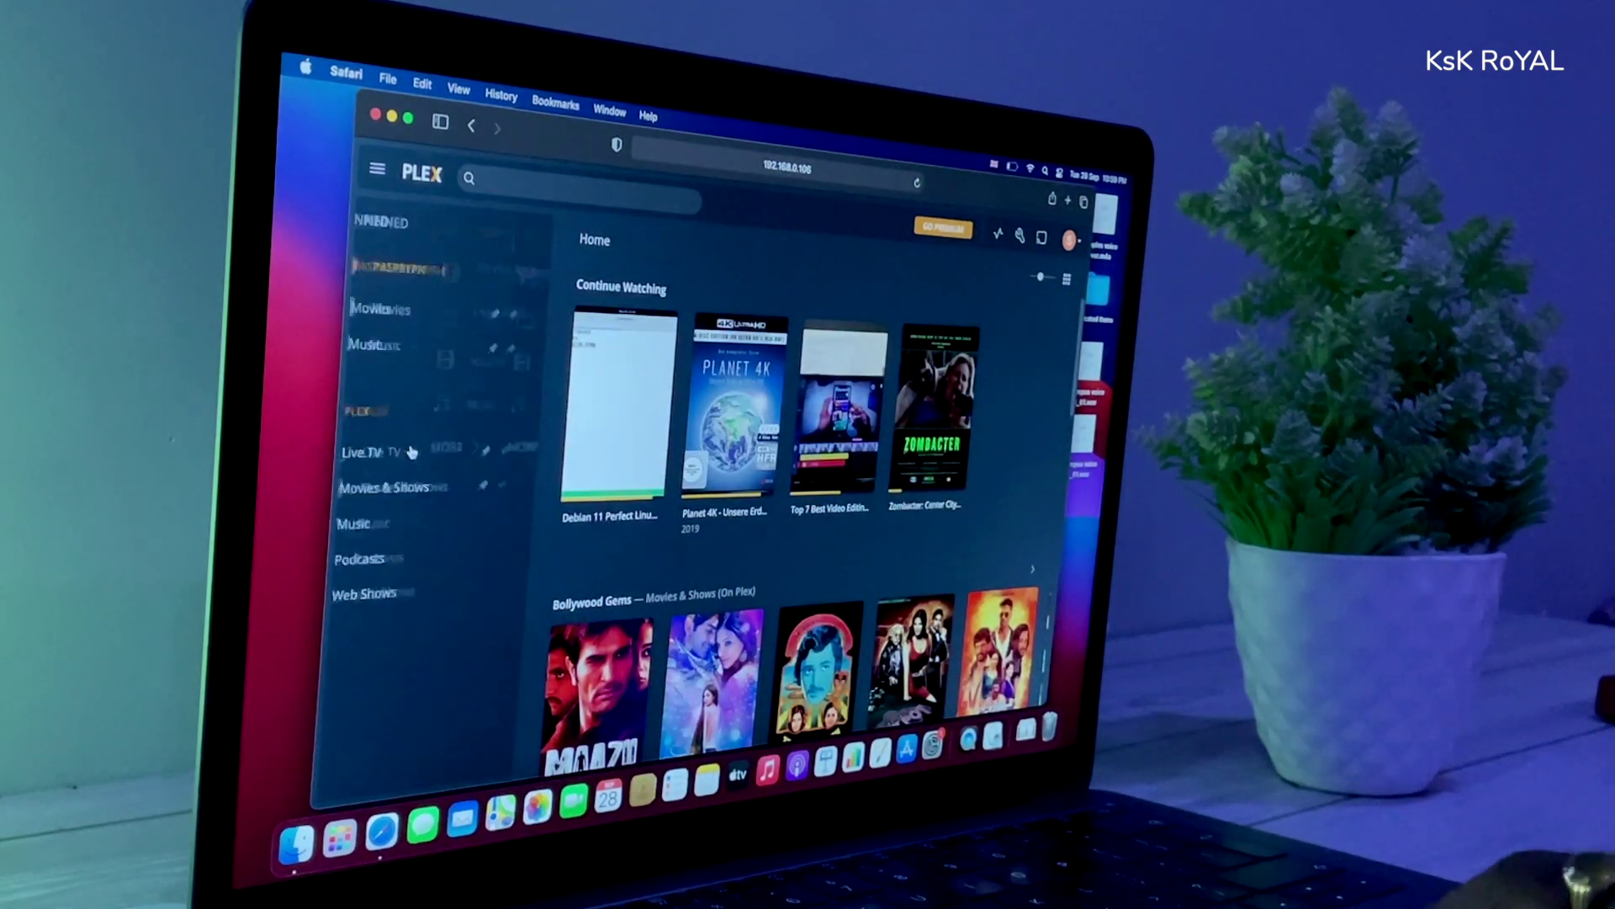
pyautogui.click(427, 328)
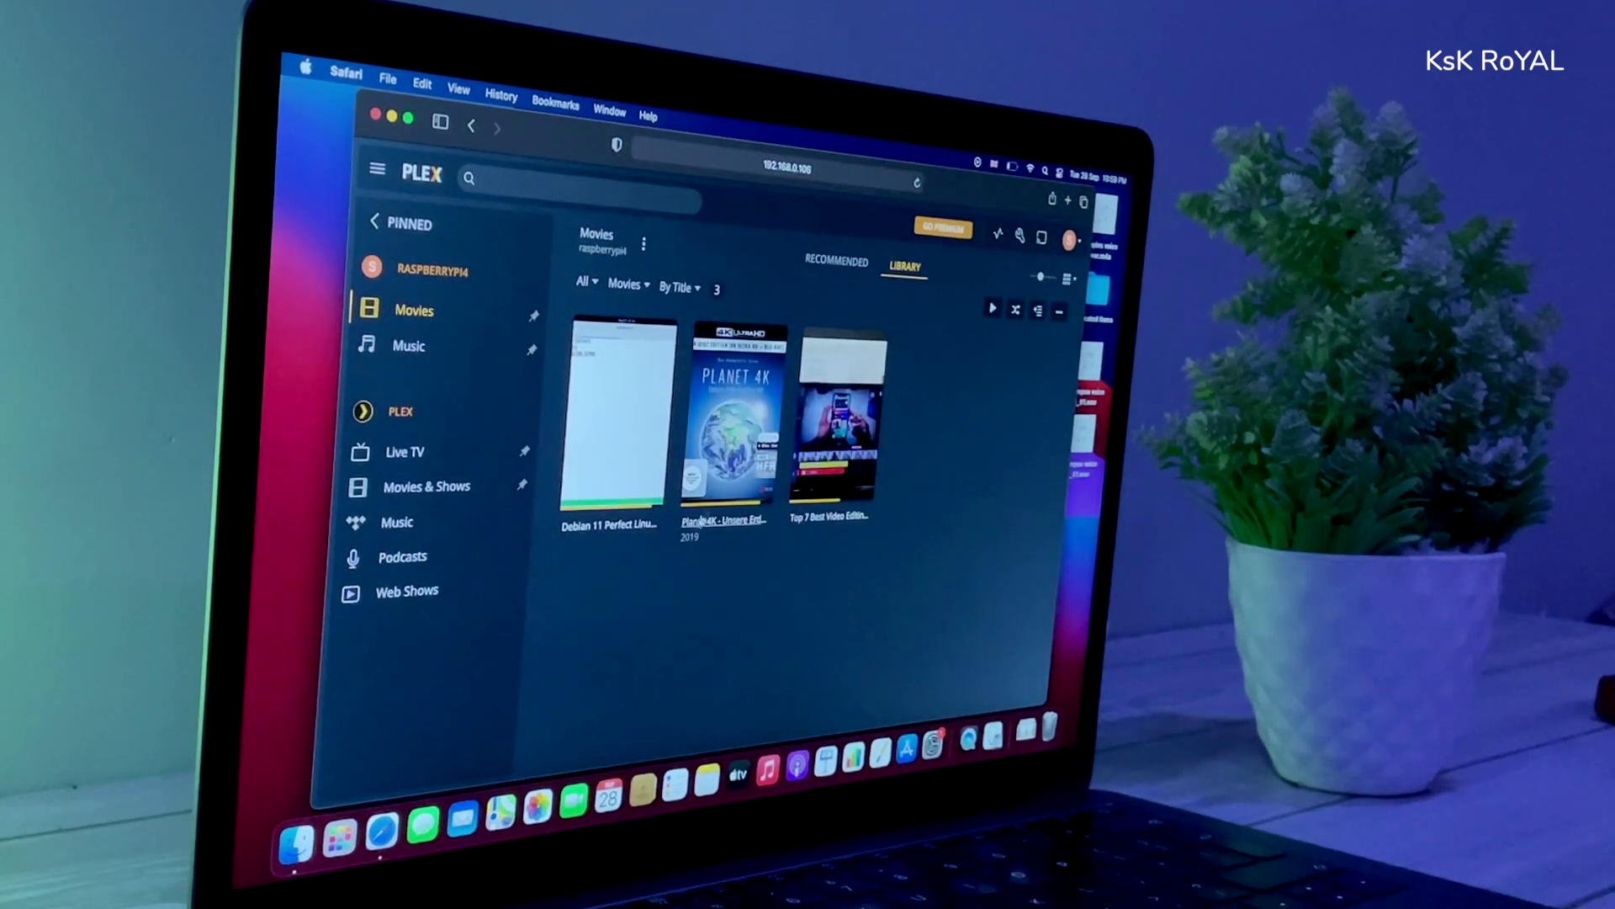
pyautogui.click(732, 416)
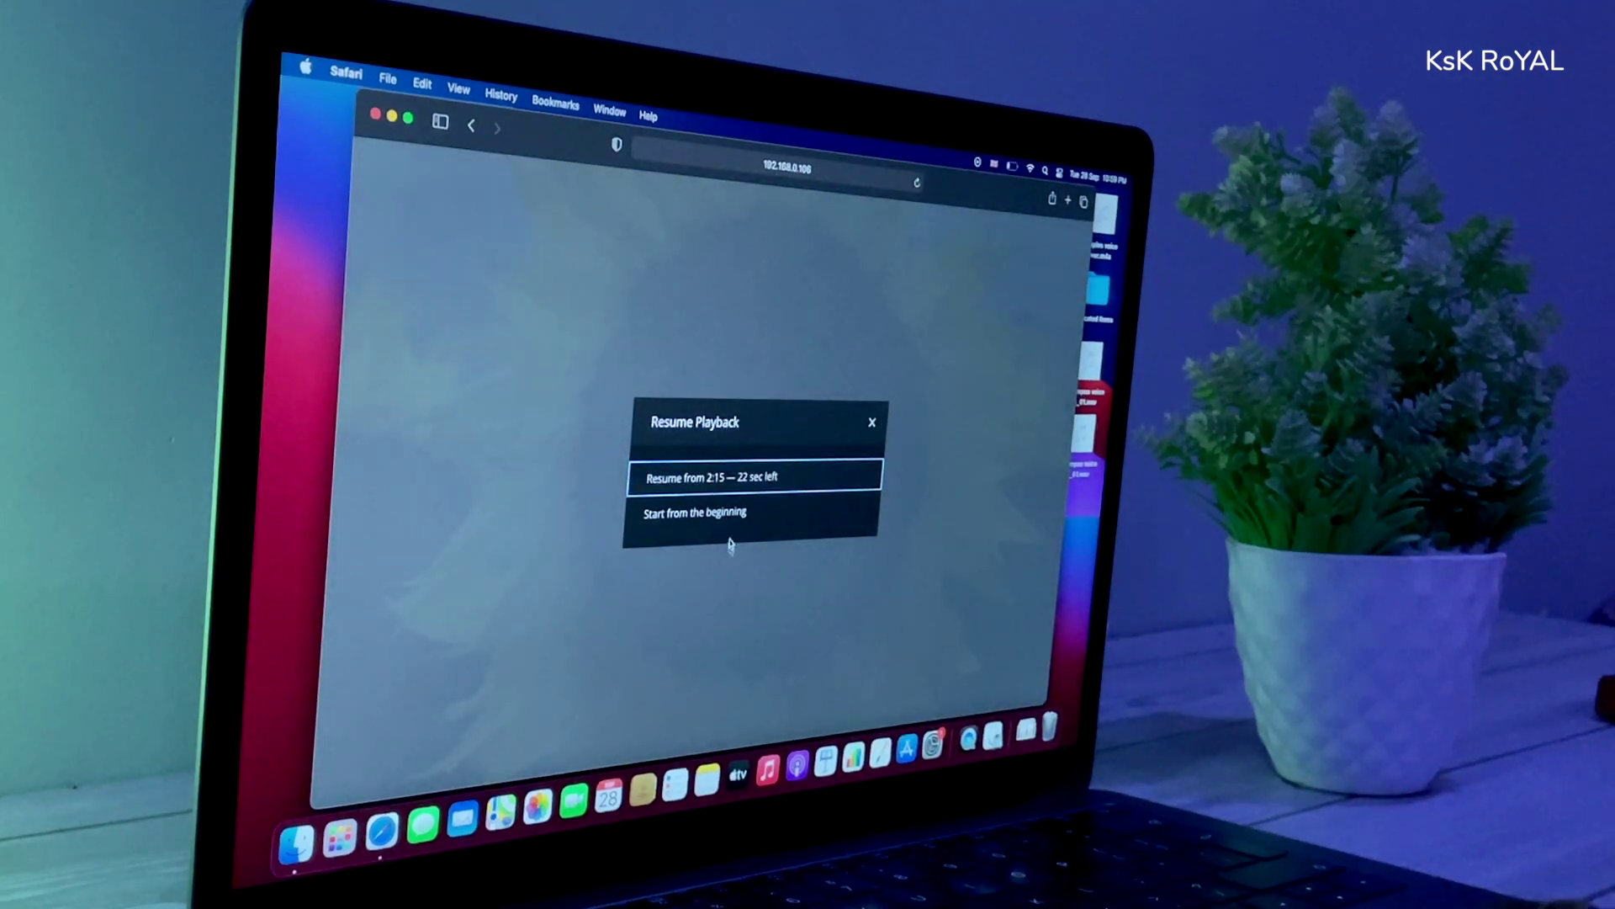
pyautogui.click(725, 513)
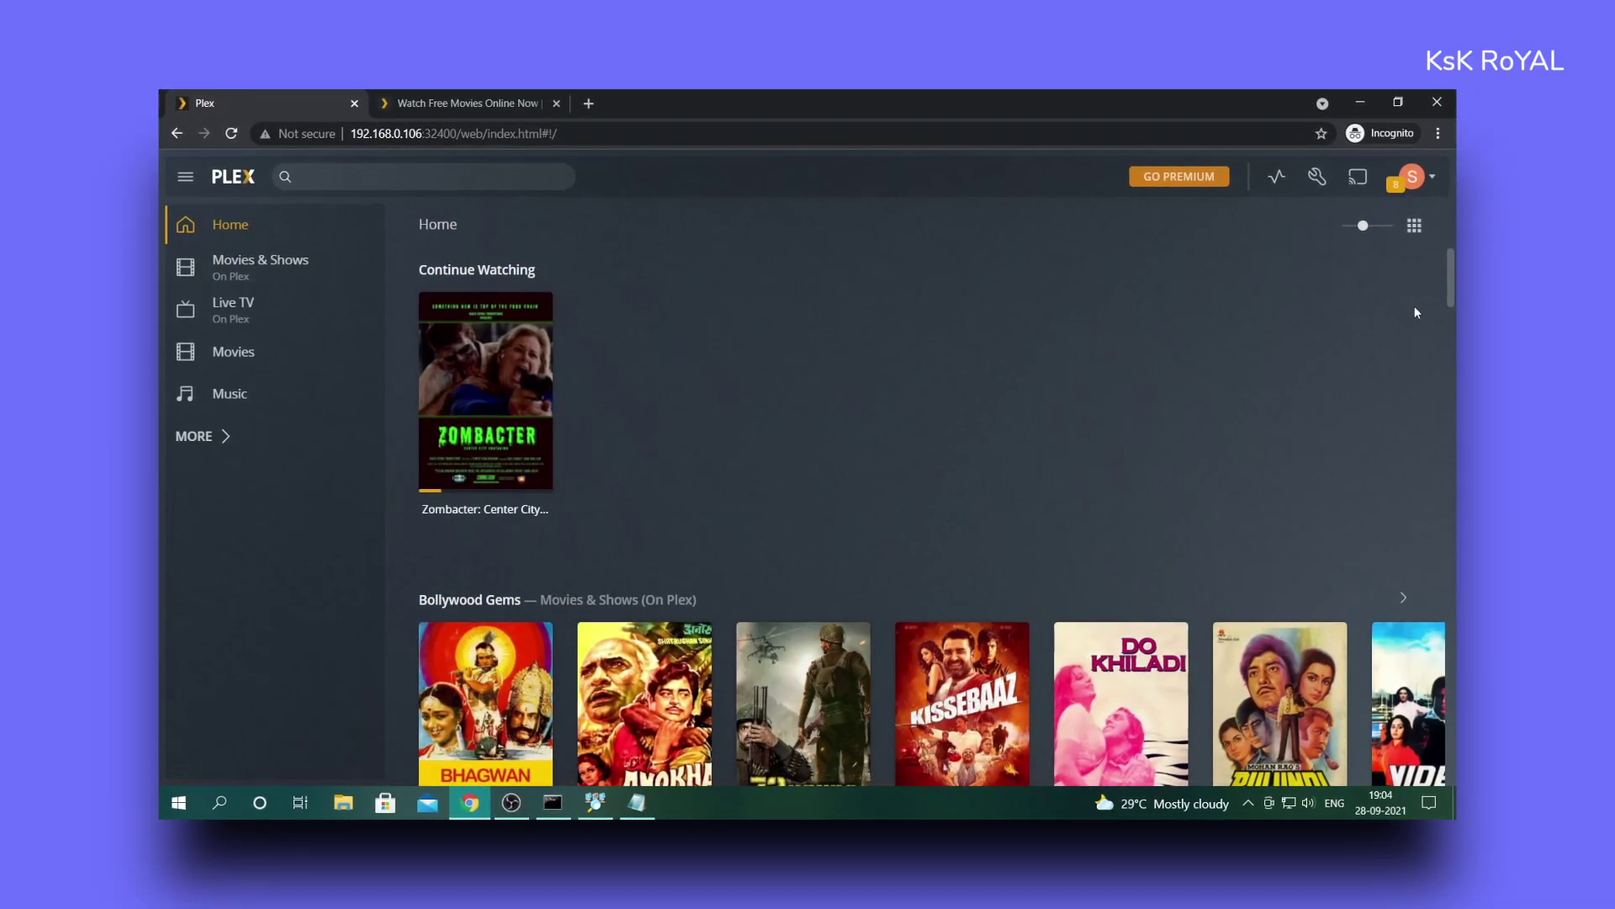
# - Browse the Home feed, then open the raspberrypi4 Movies library
pyautogui.scroll(-5, 1449, 270)
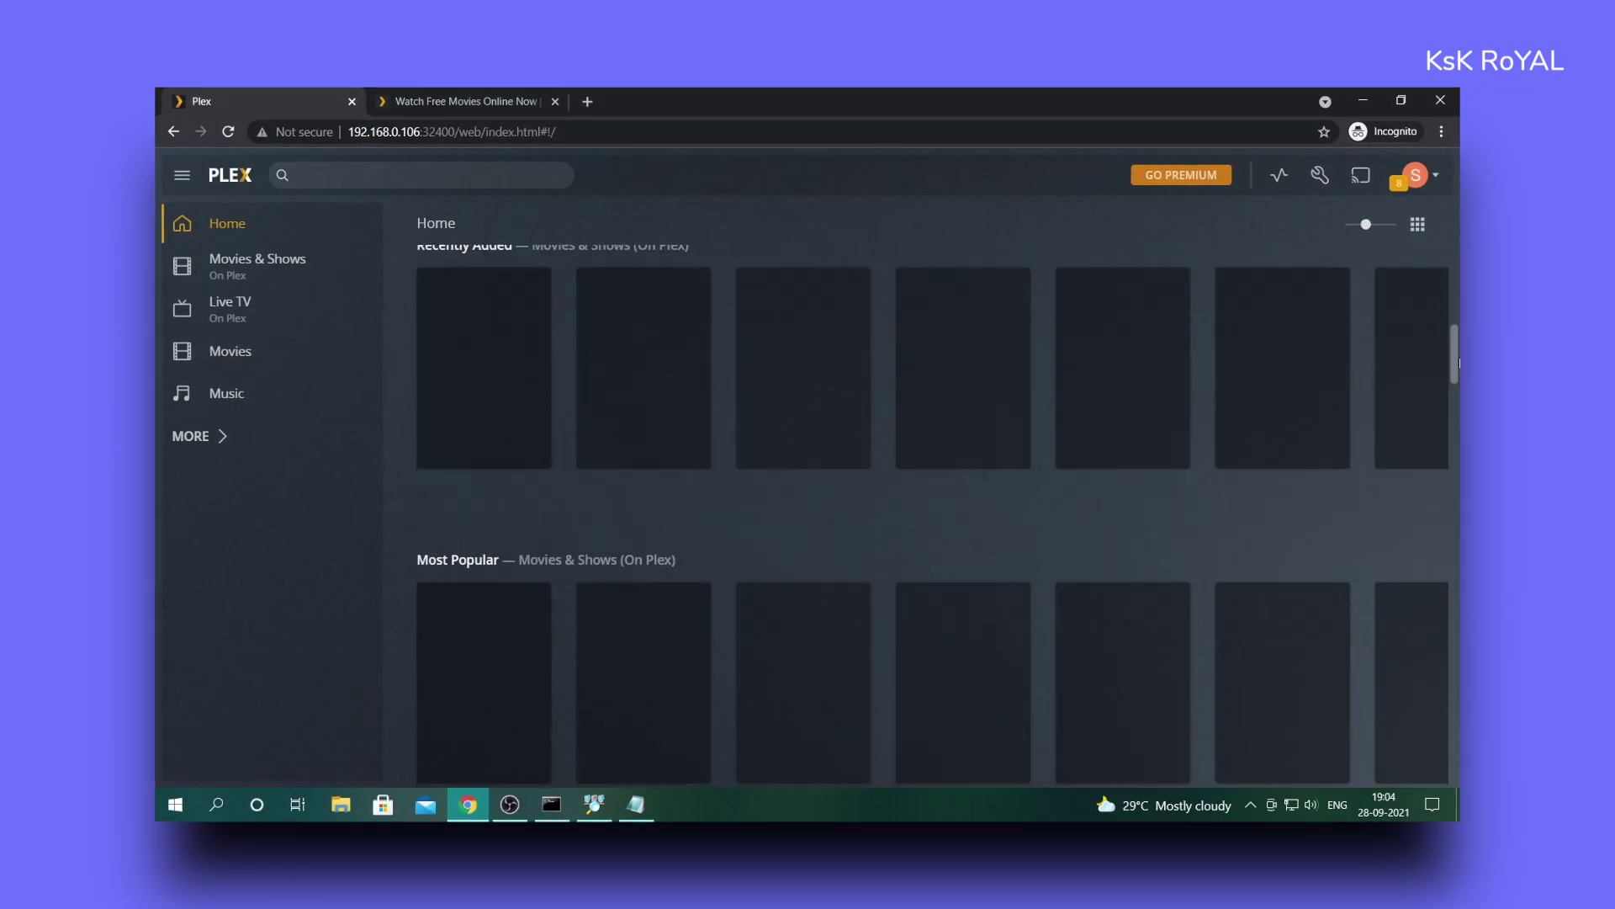
pyautogui.scroll(6, 1457, 316)
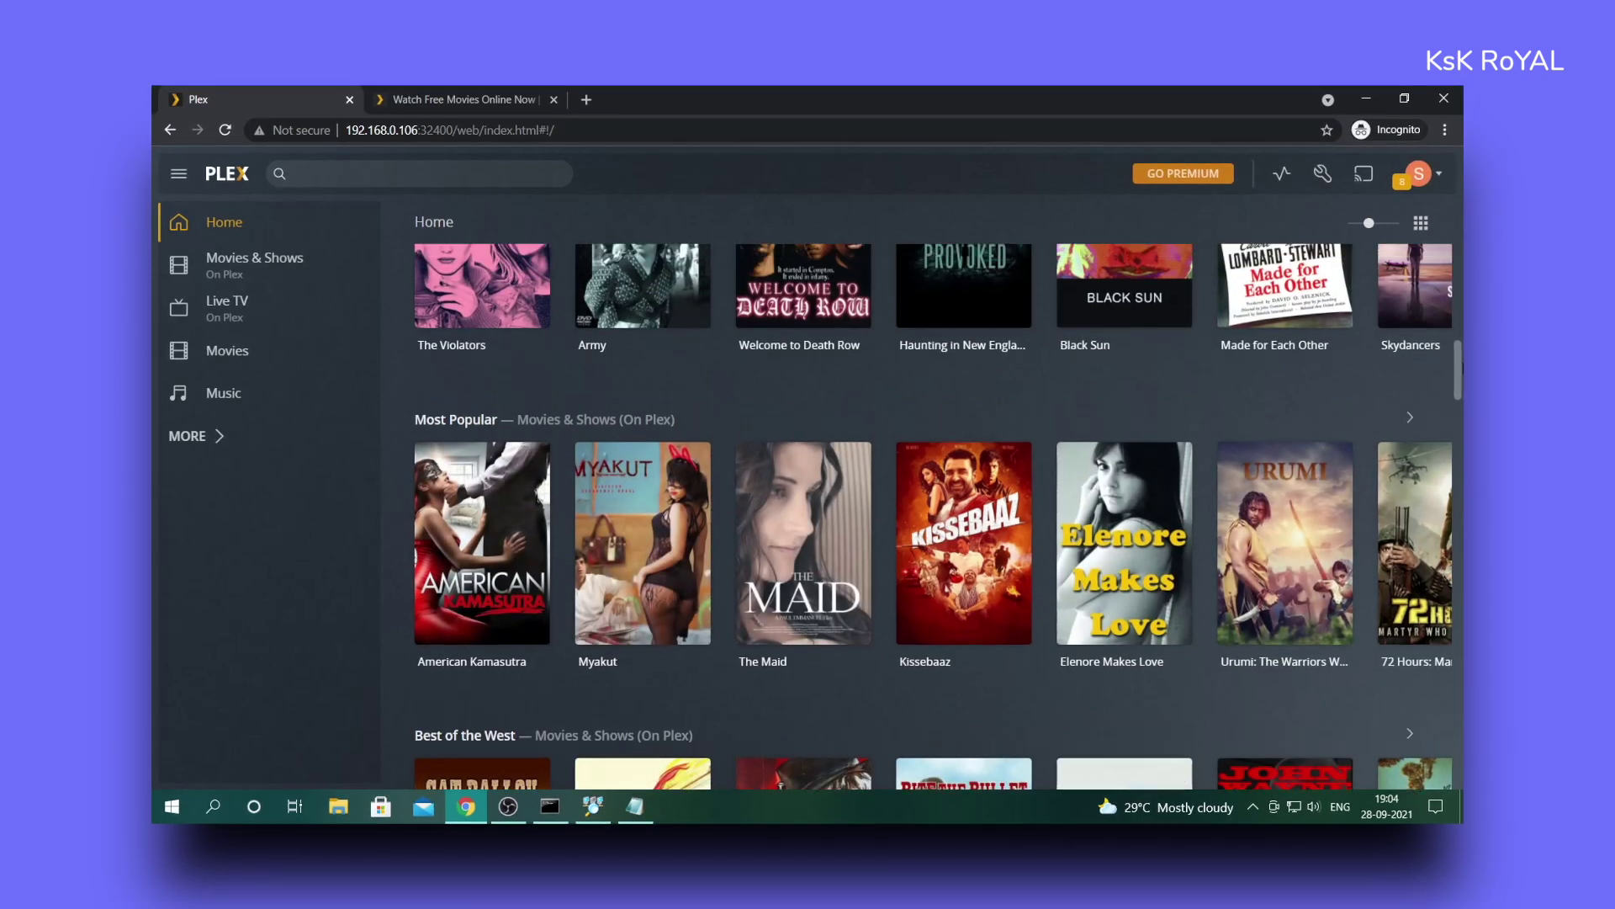
pyautogui.scroll(-6, 1459, 323)
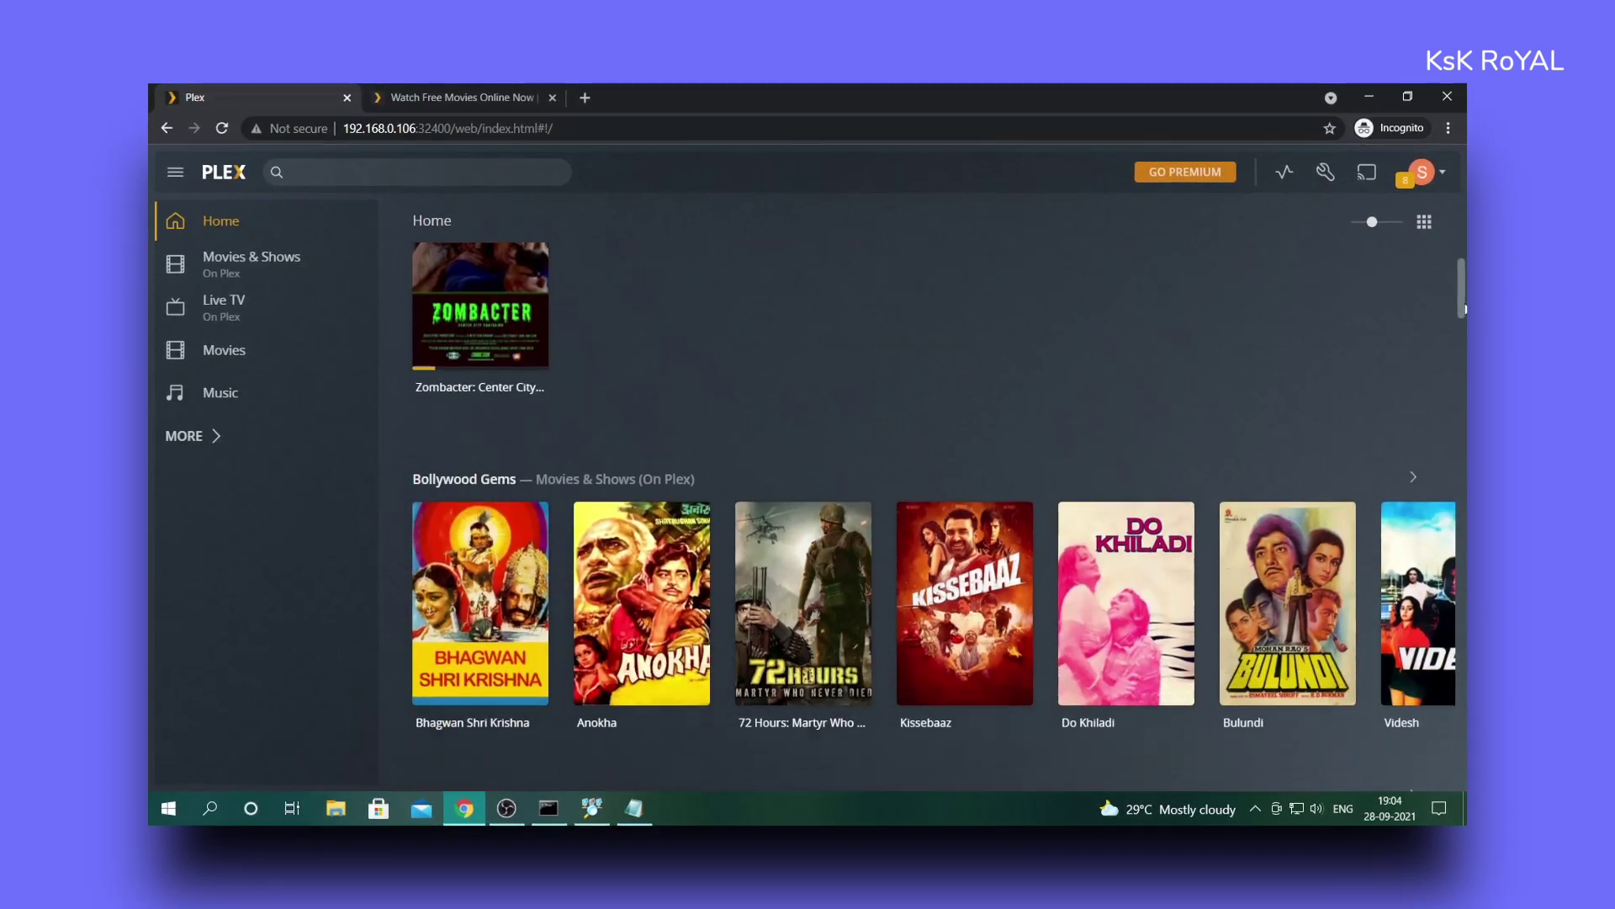
pyautogui.scroll(-4, 1465, 451)
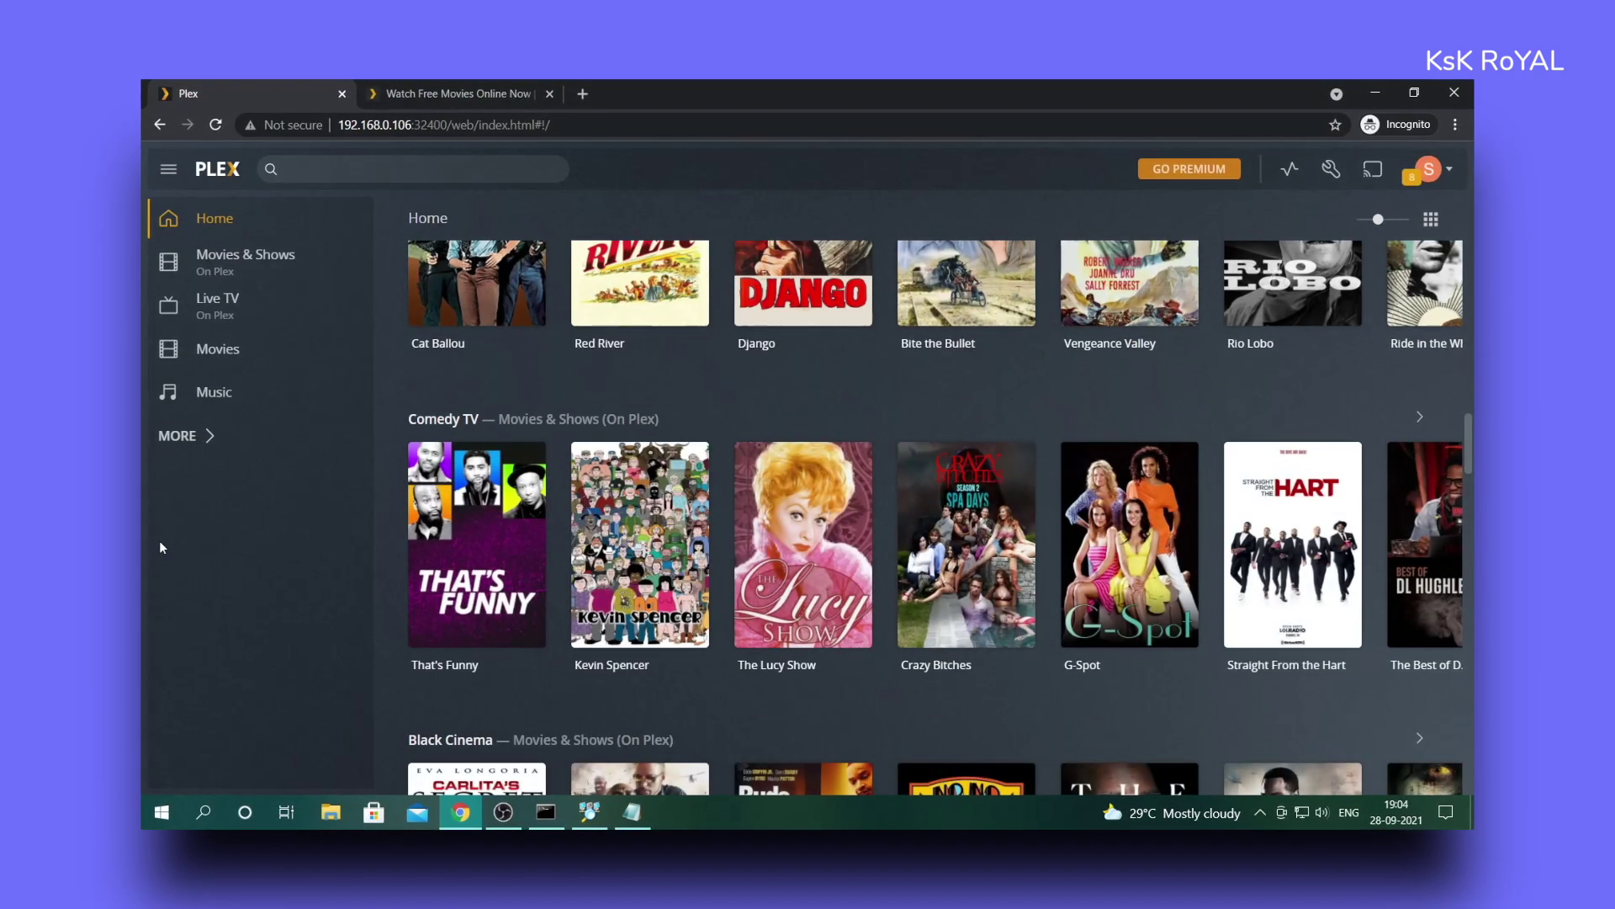
pyautogui.click(199, 435)
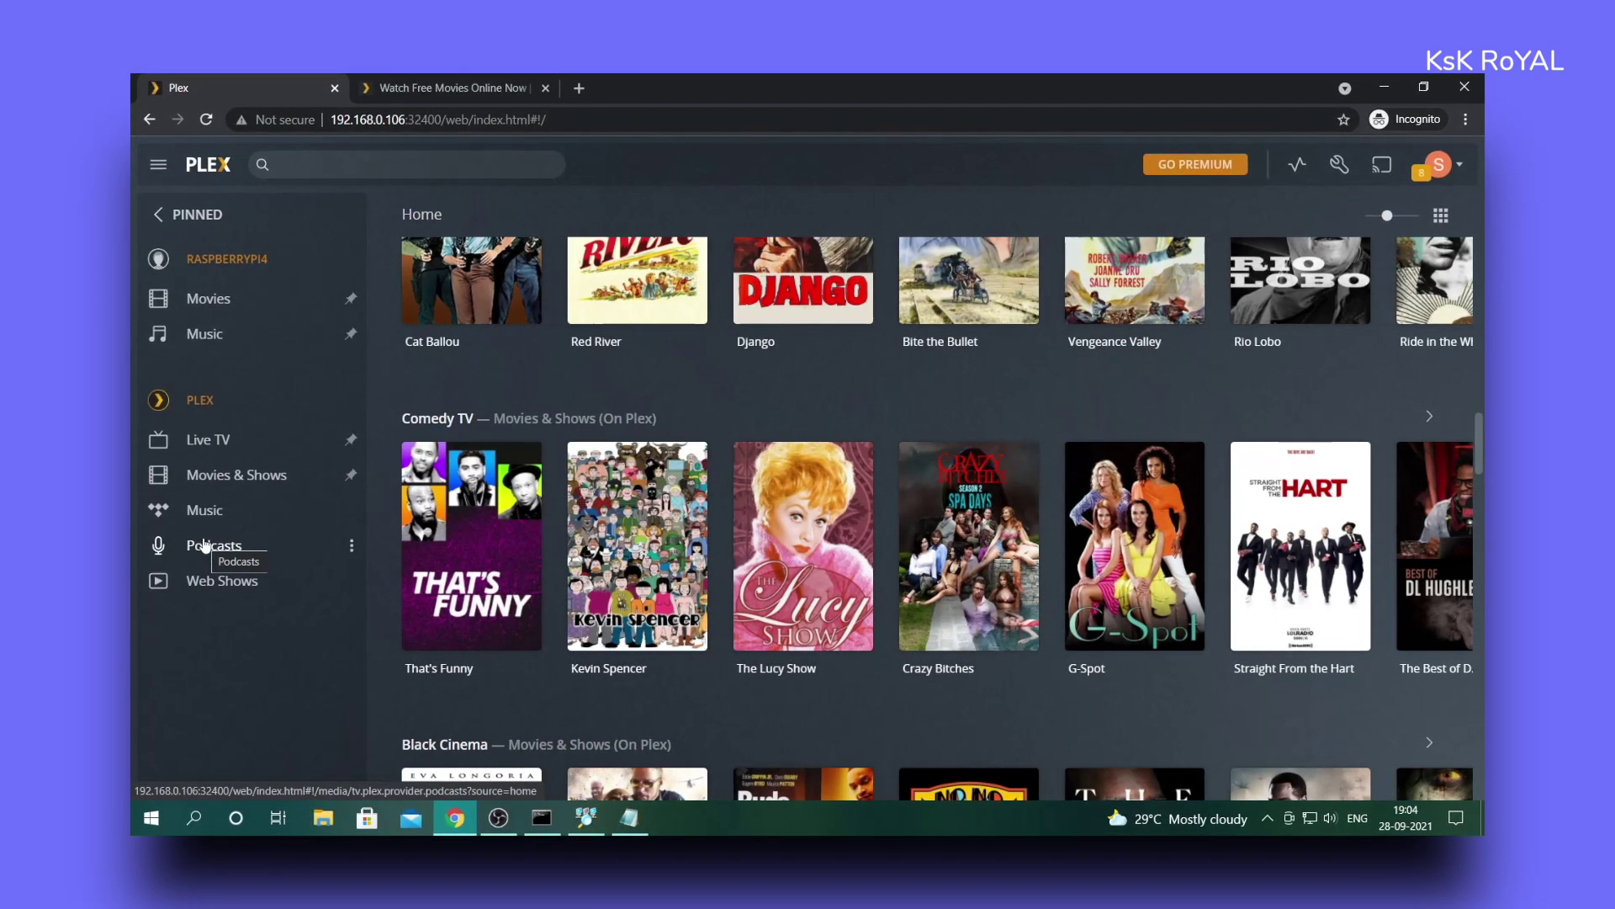
pyautogui.click(214, 303)
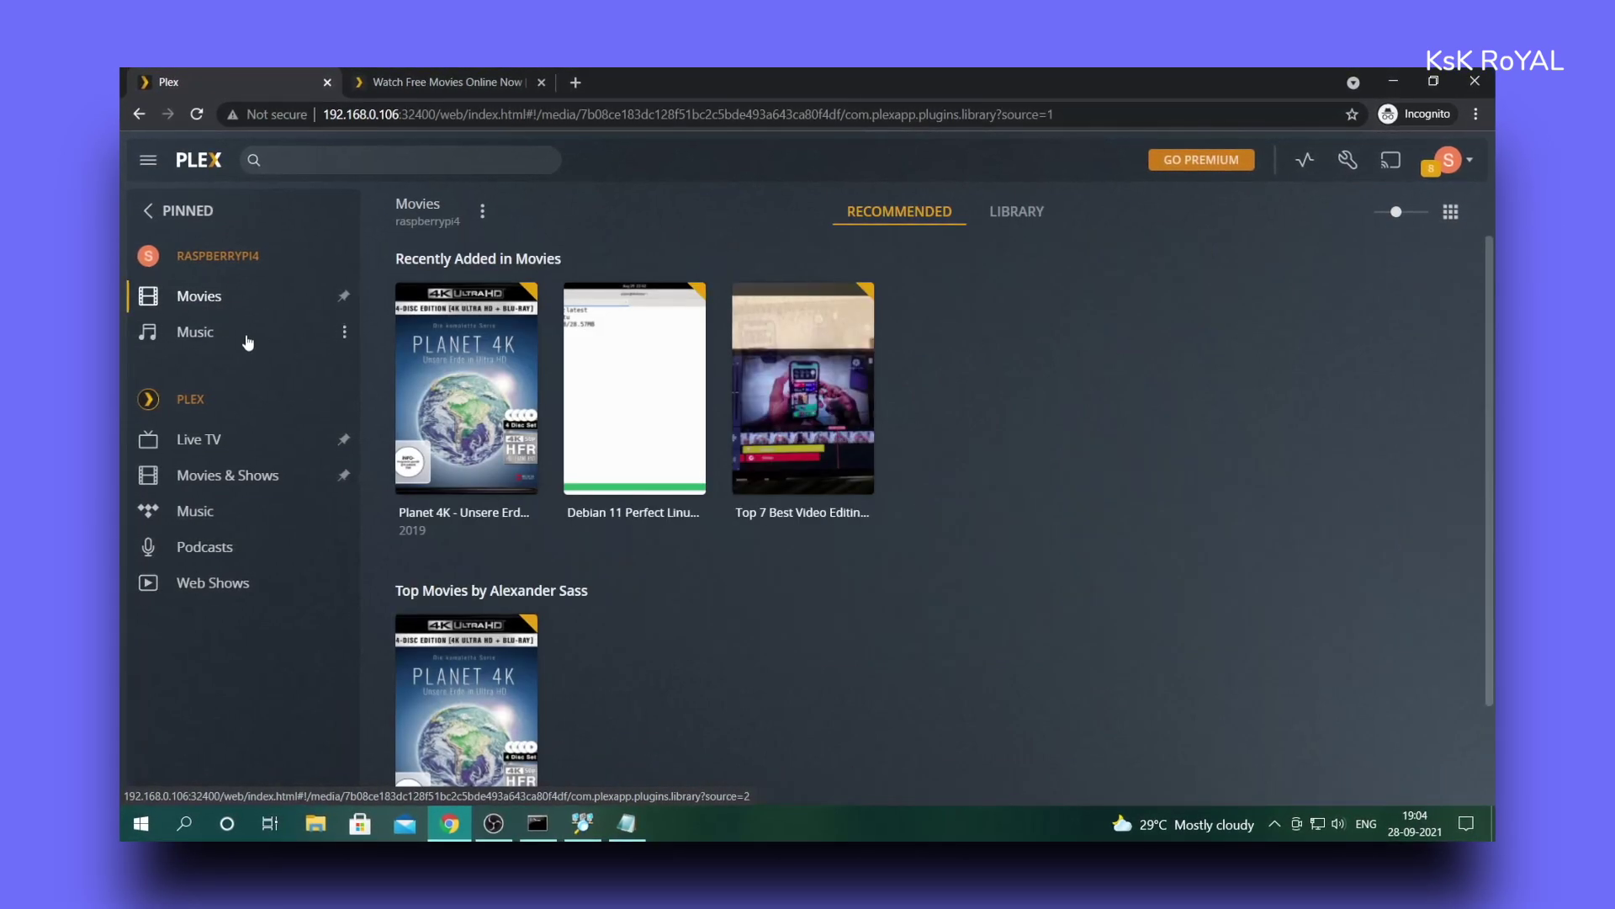
# - Switch to the raspberrypi4 Music library and open the Various Artists page
pyautogui.moveTo(472, 453)
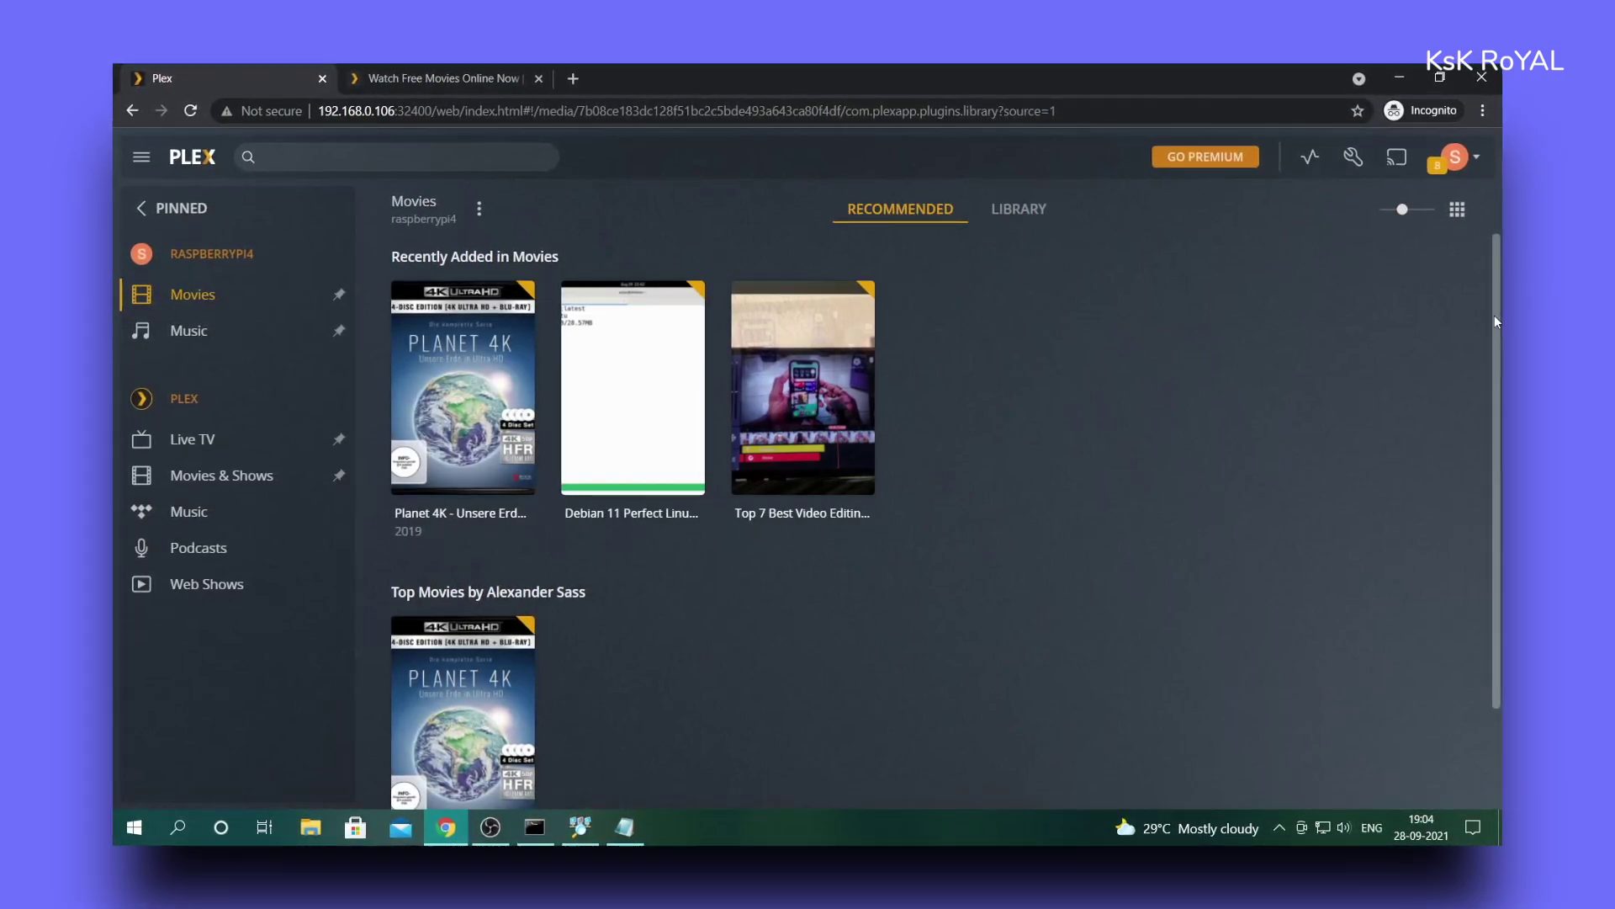
pyautogui.scroll(-1, 1496, 362)
pyautogui.scroll(1, 631, 362)
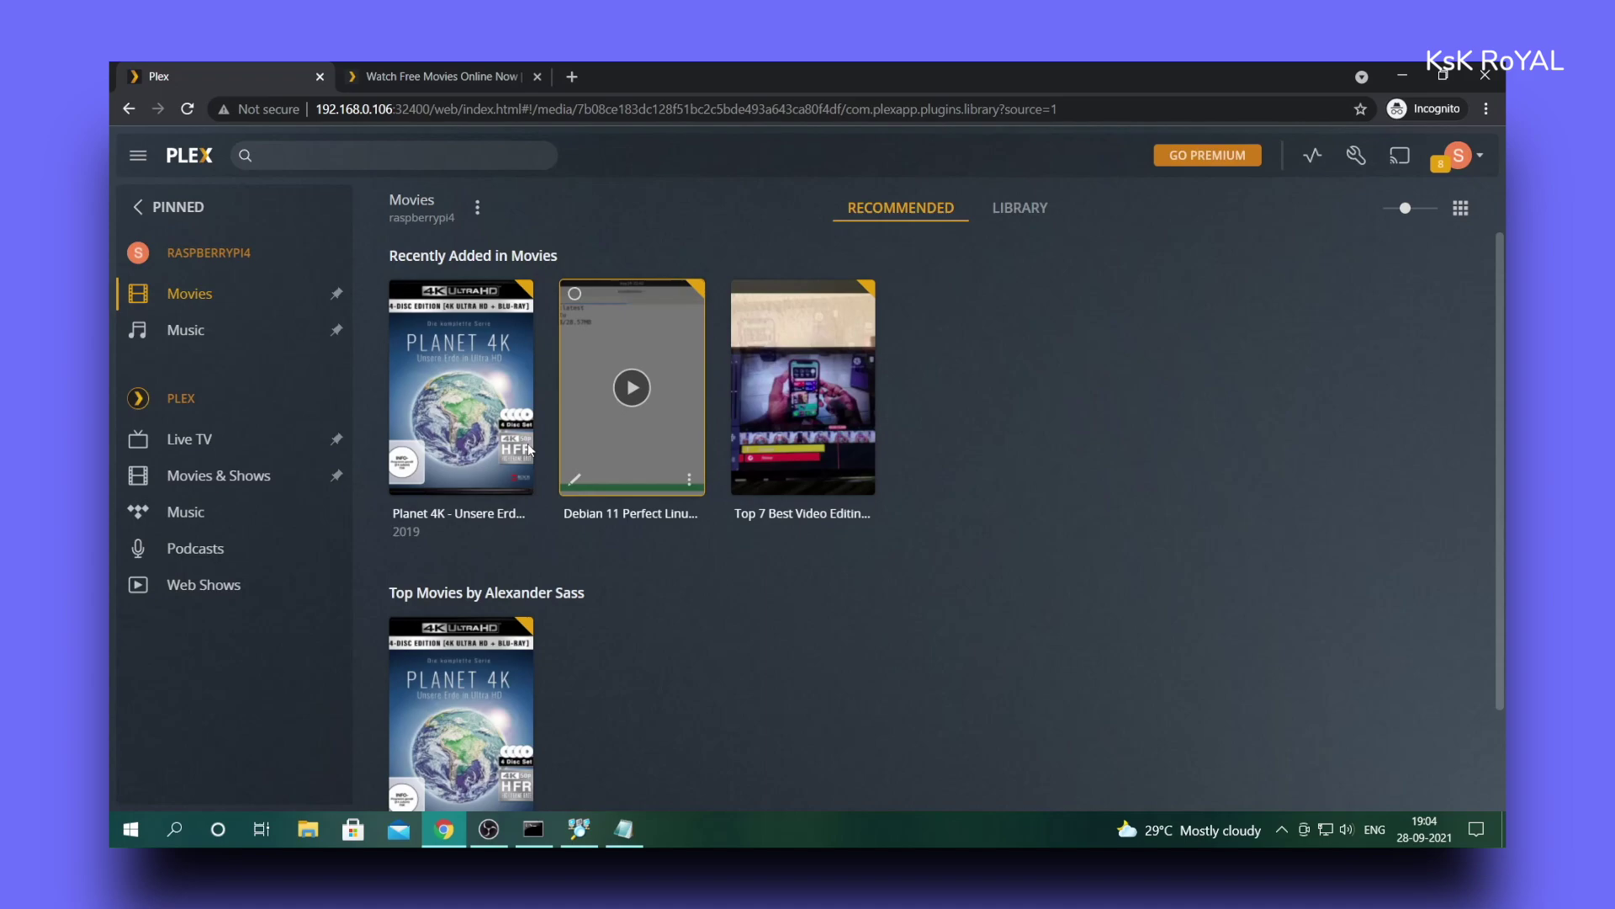
pyautogui.click(187, 330)
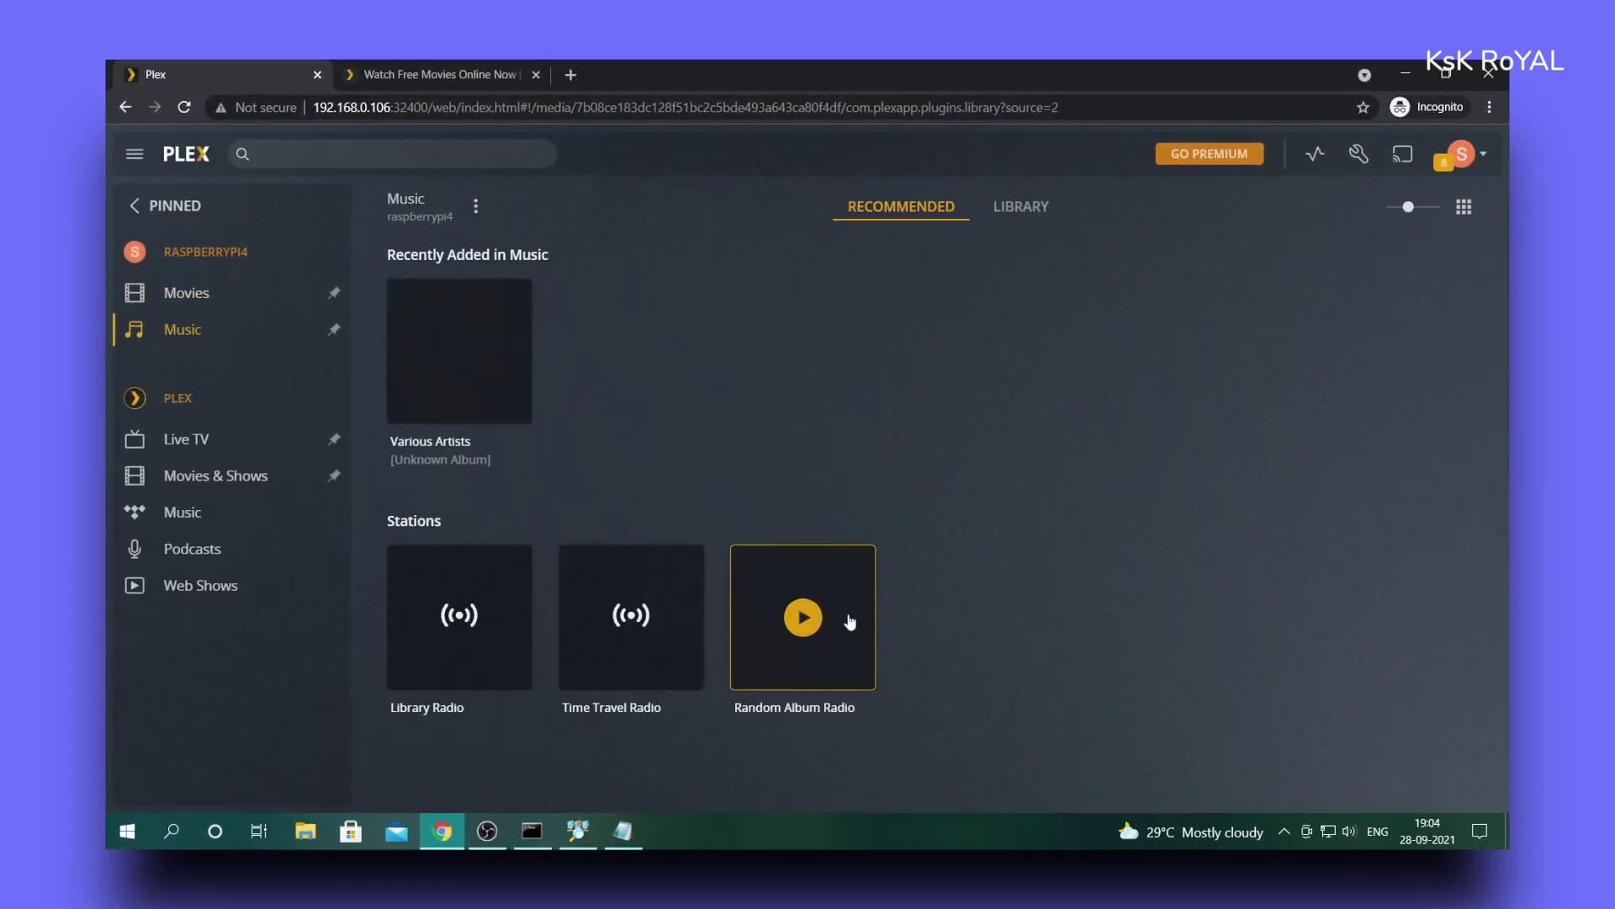
pyautogui.click(458, 445)
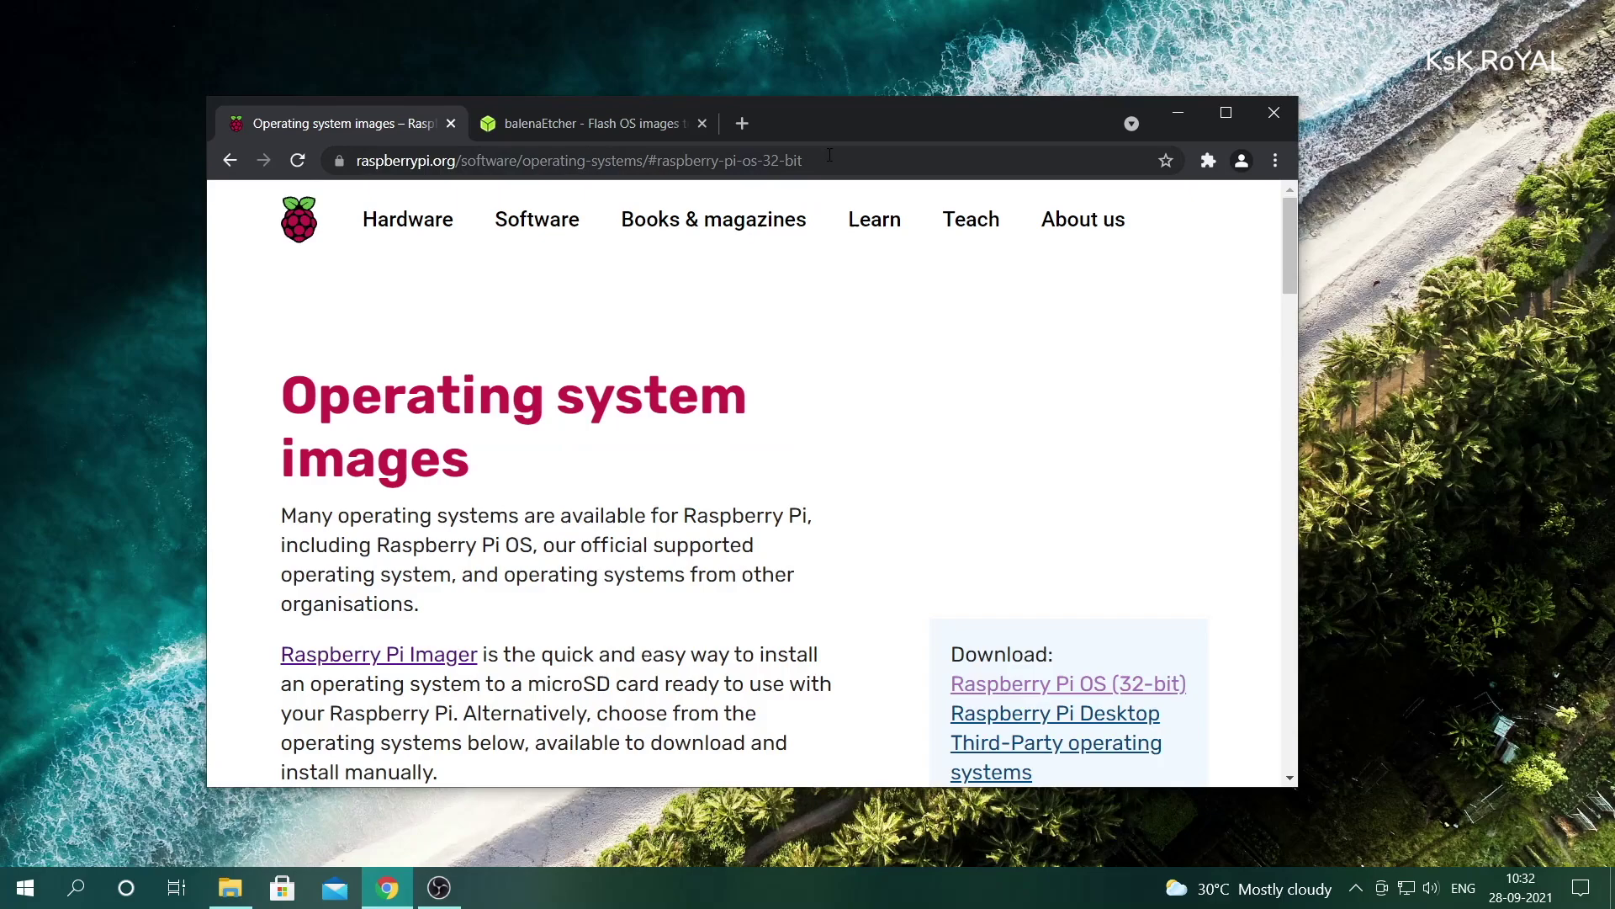
# - Select the download page address and highlight the Raspberry Pi OS Lite heading
pyautogui.doubleClick(830, 155)
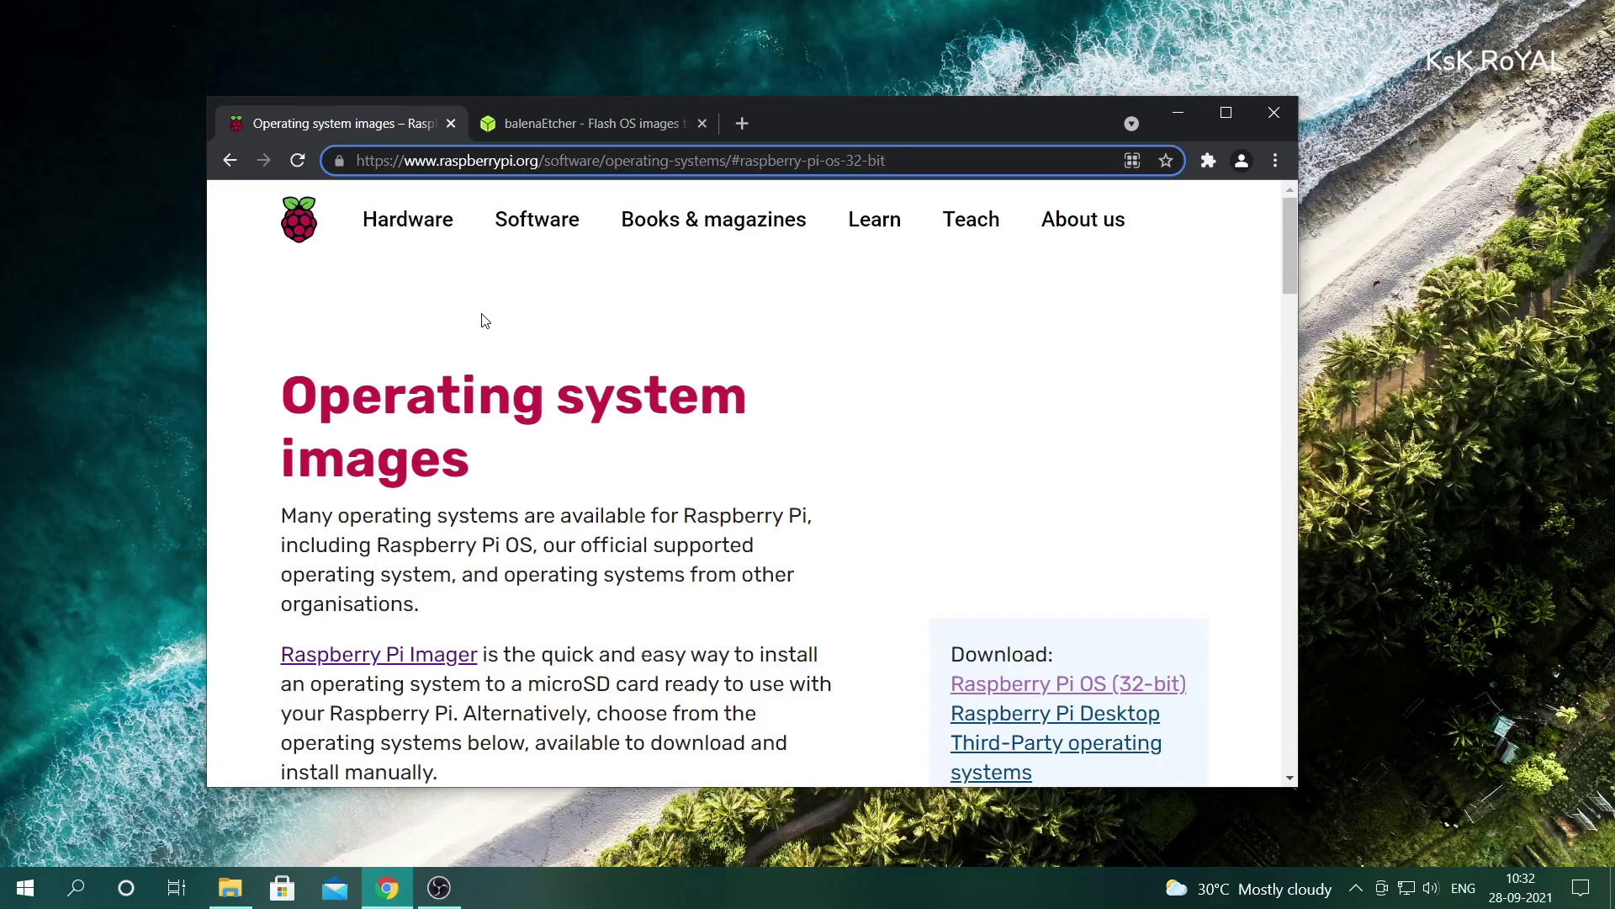
pyautogui.moveTo(888, 160); pyautogui.dragTo(333, 156)
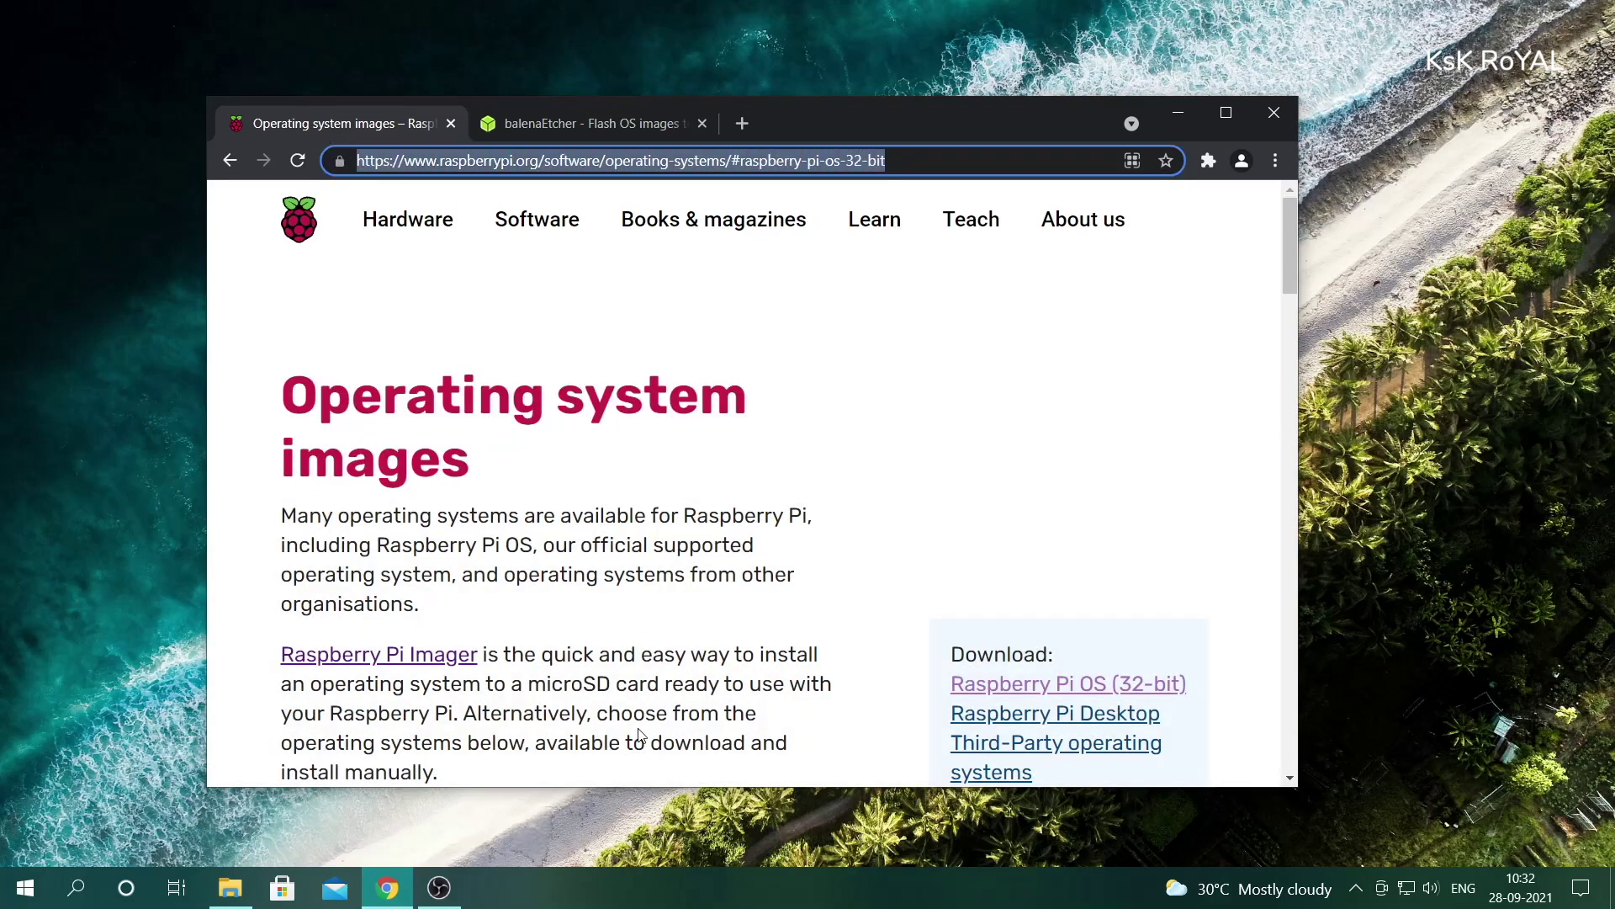
pyautogui.click(629, 575)
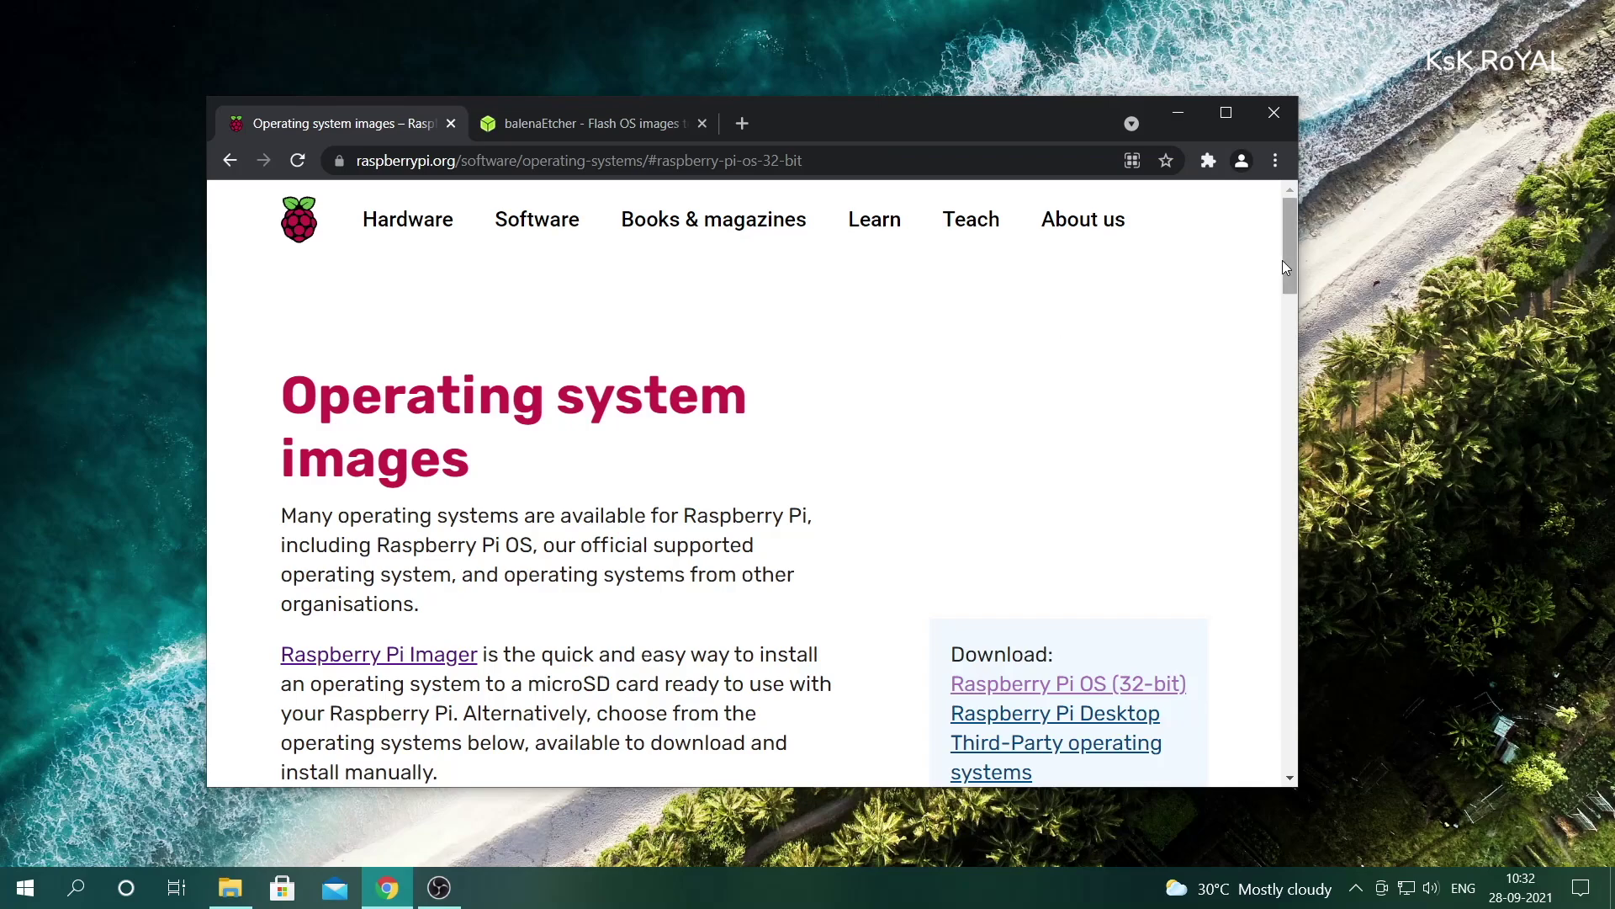
pyautogui.moveTo(1283, 268); pyautogui.dragTo(1284, 412)
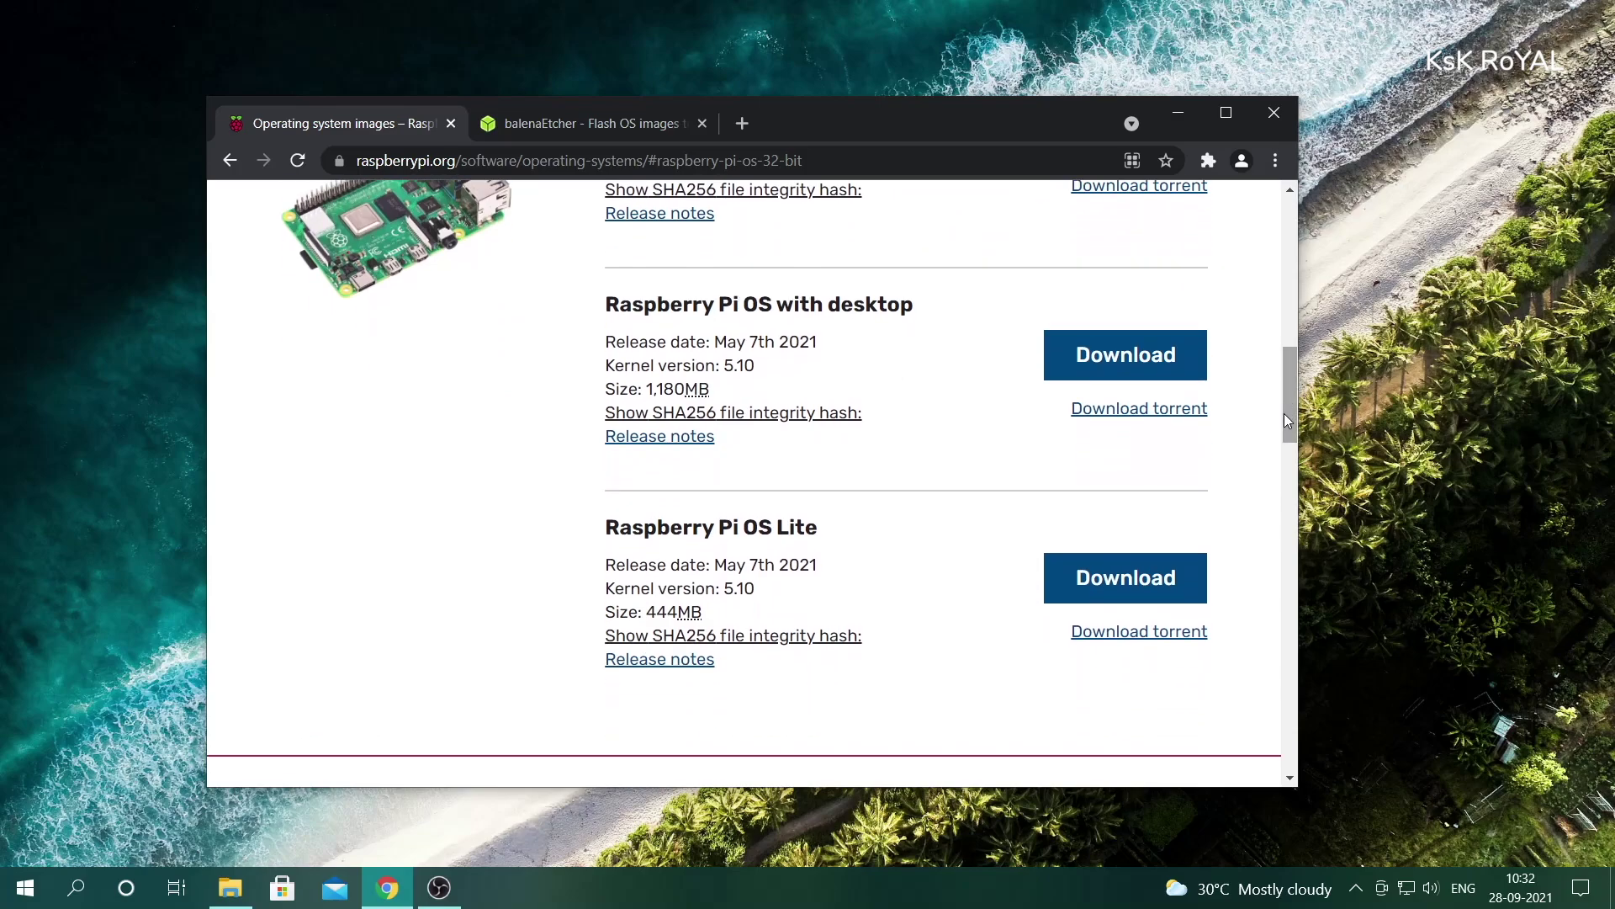
pyautogui.tripleClick(743, 530)
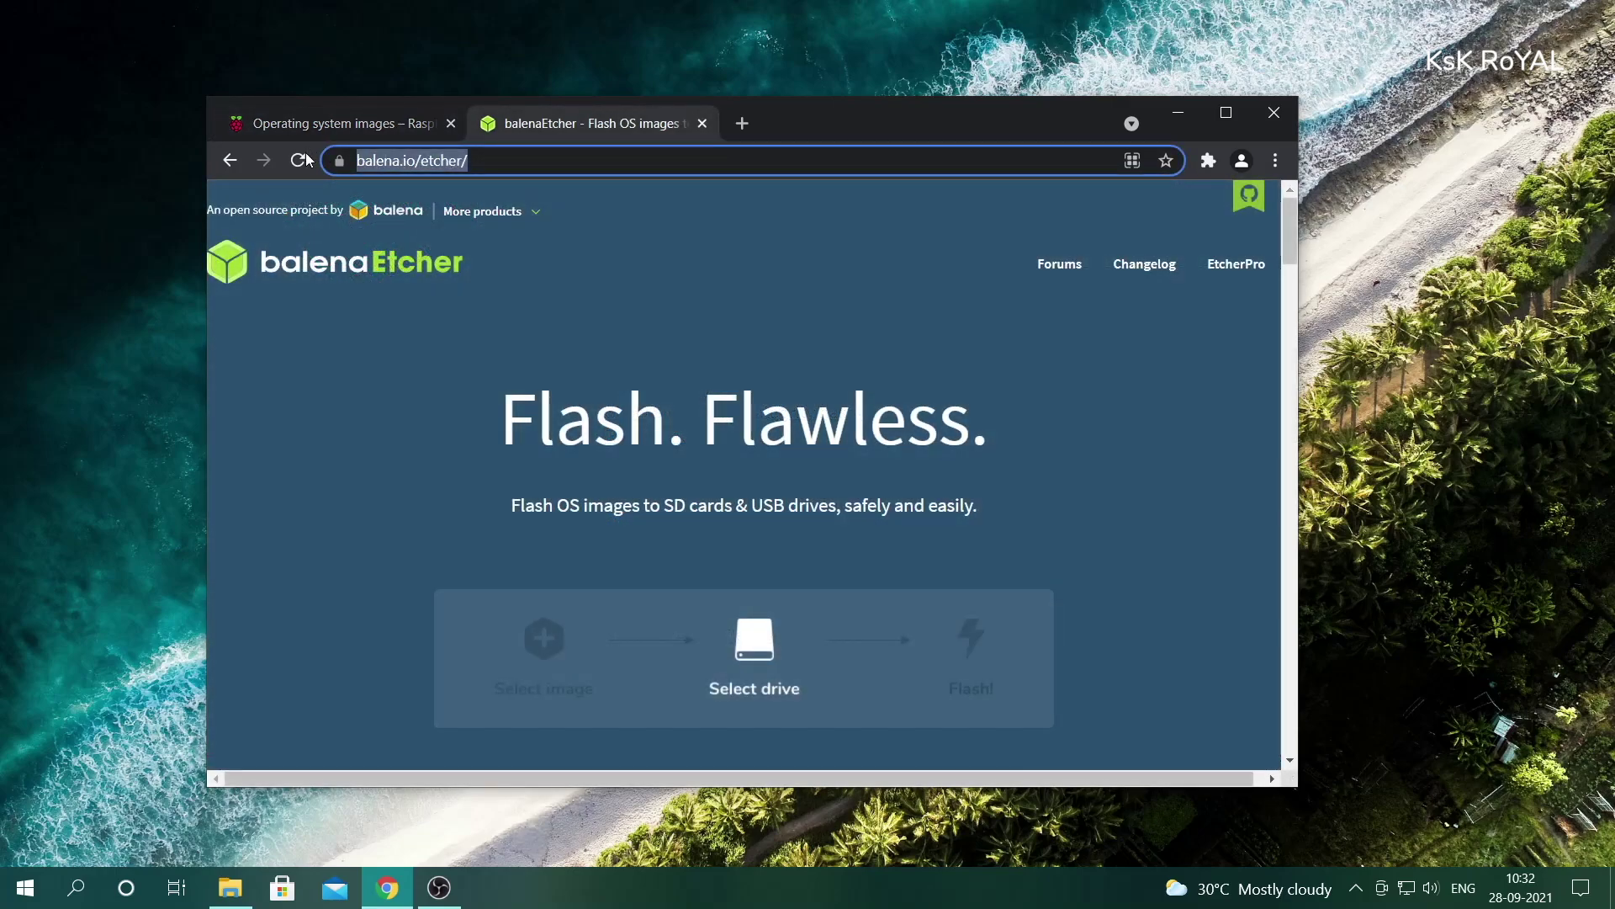
# - On the balenaEtcher page, reveal the other download platform choices
pyautogui.click(334, 383)
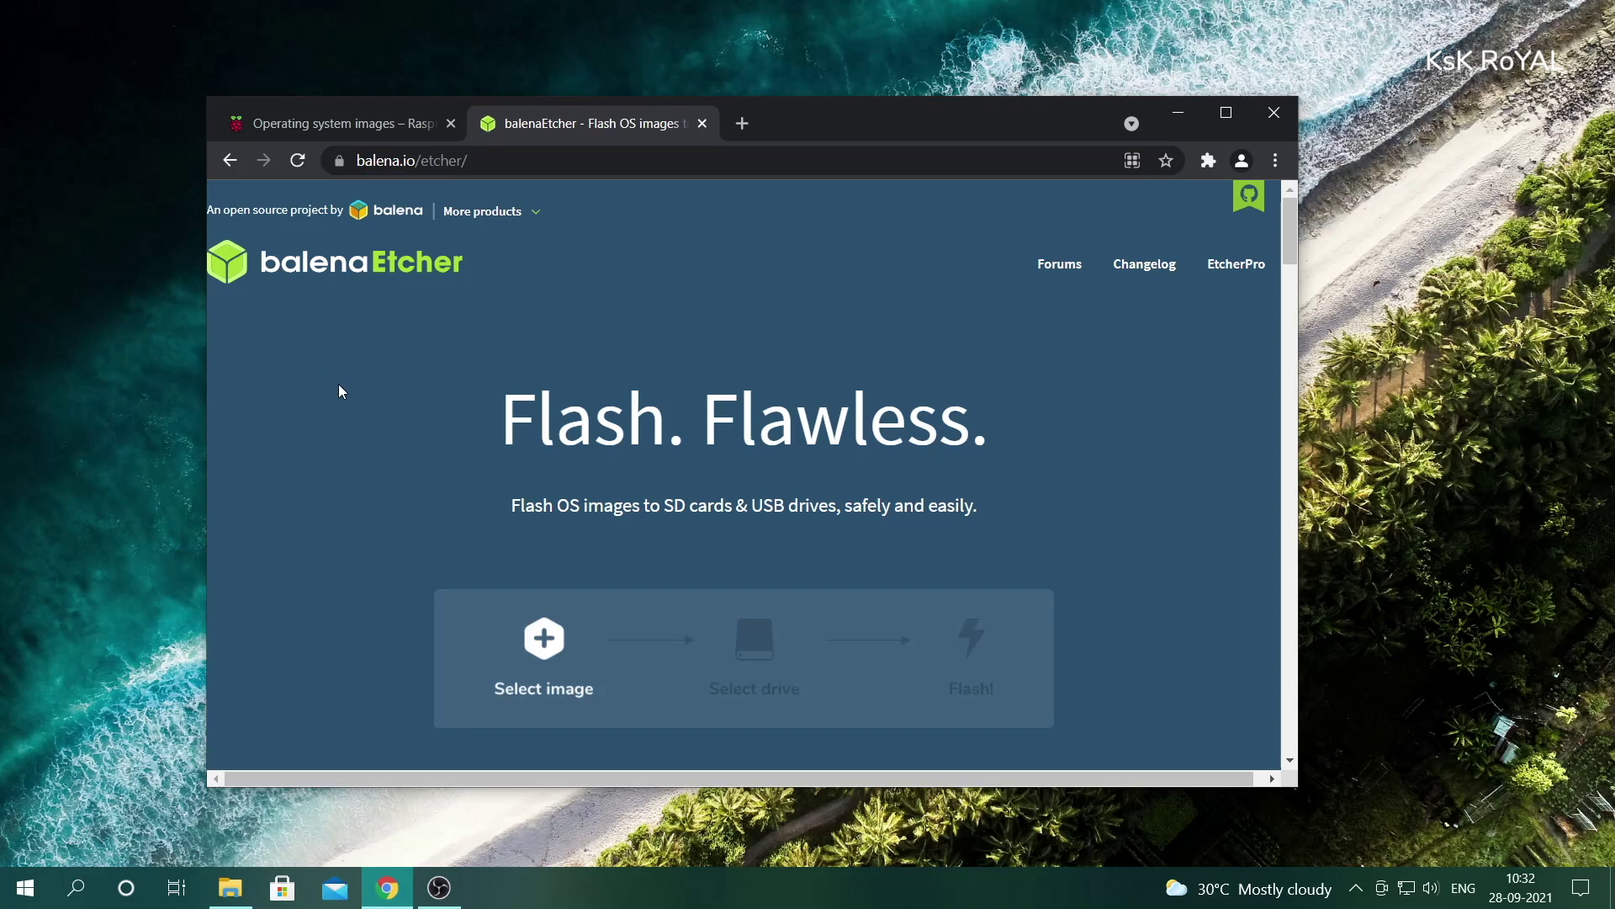
pyautogui.scroll(-3, 947, 440)
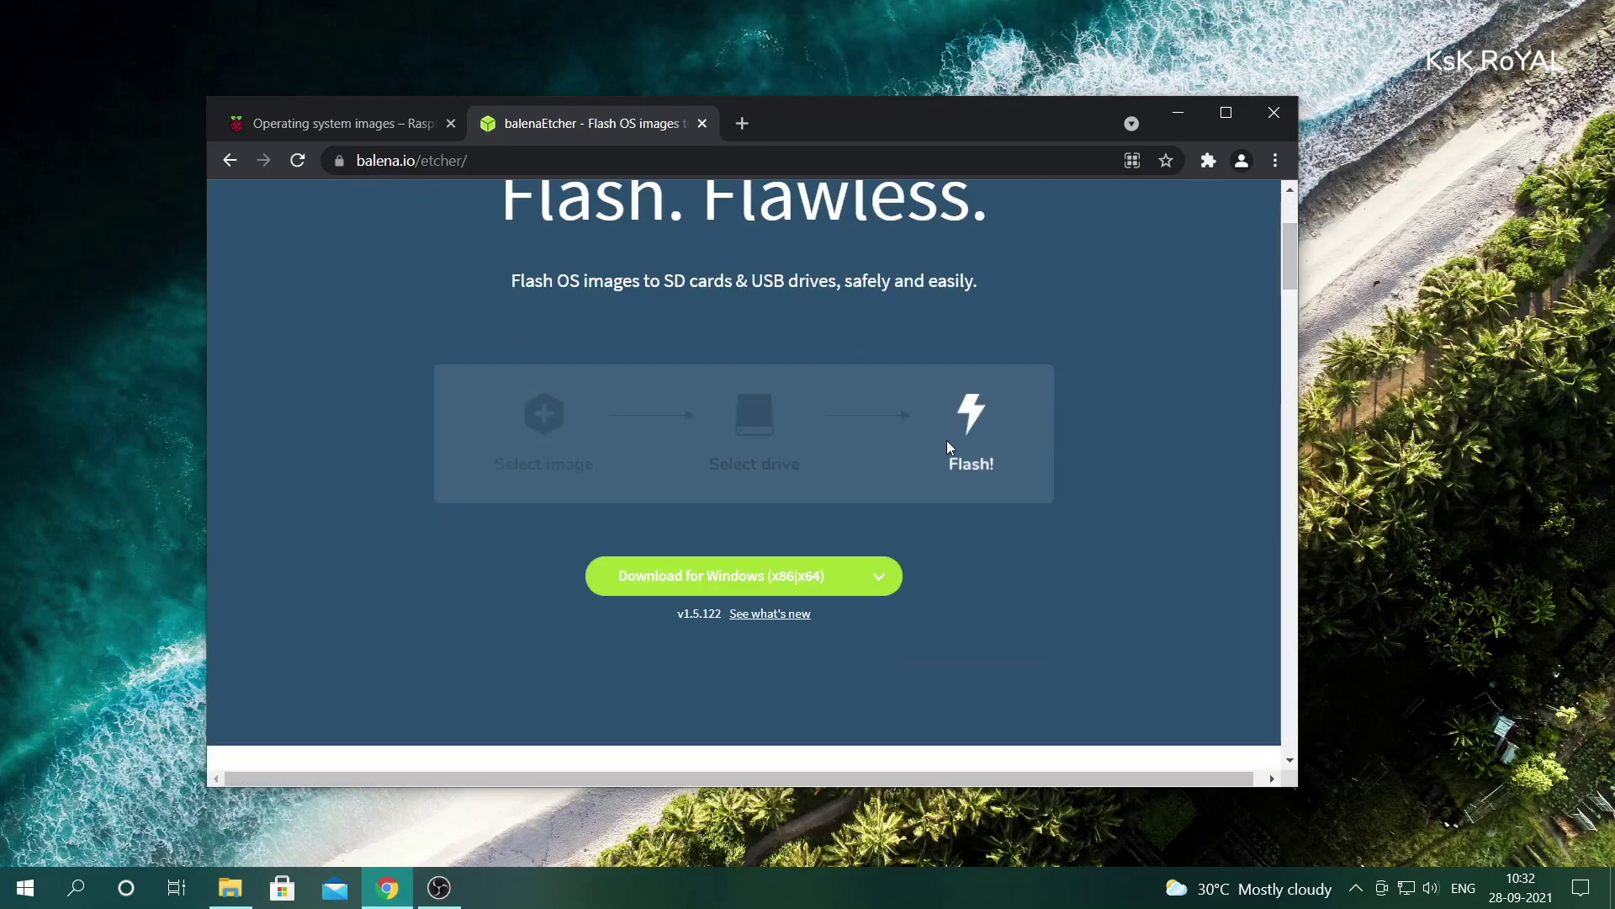
pyautogui.click(878, 577)
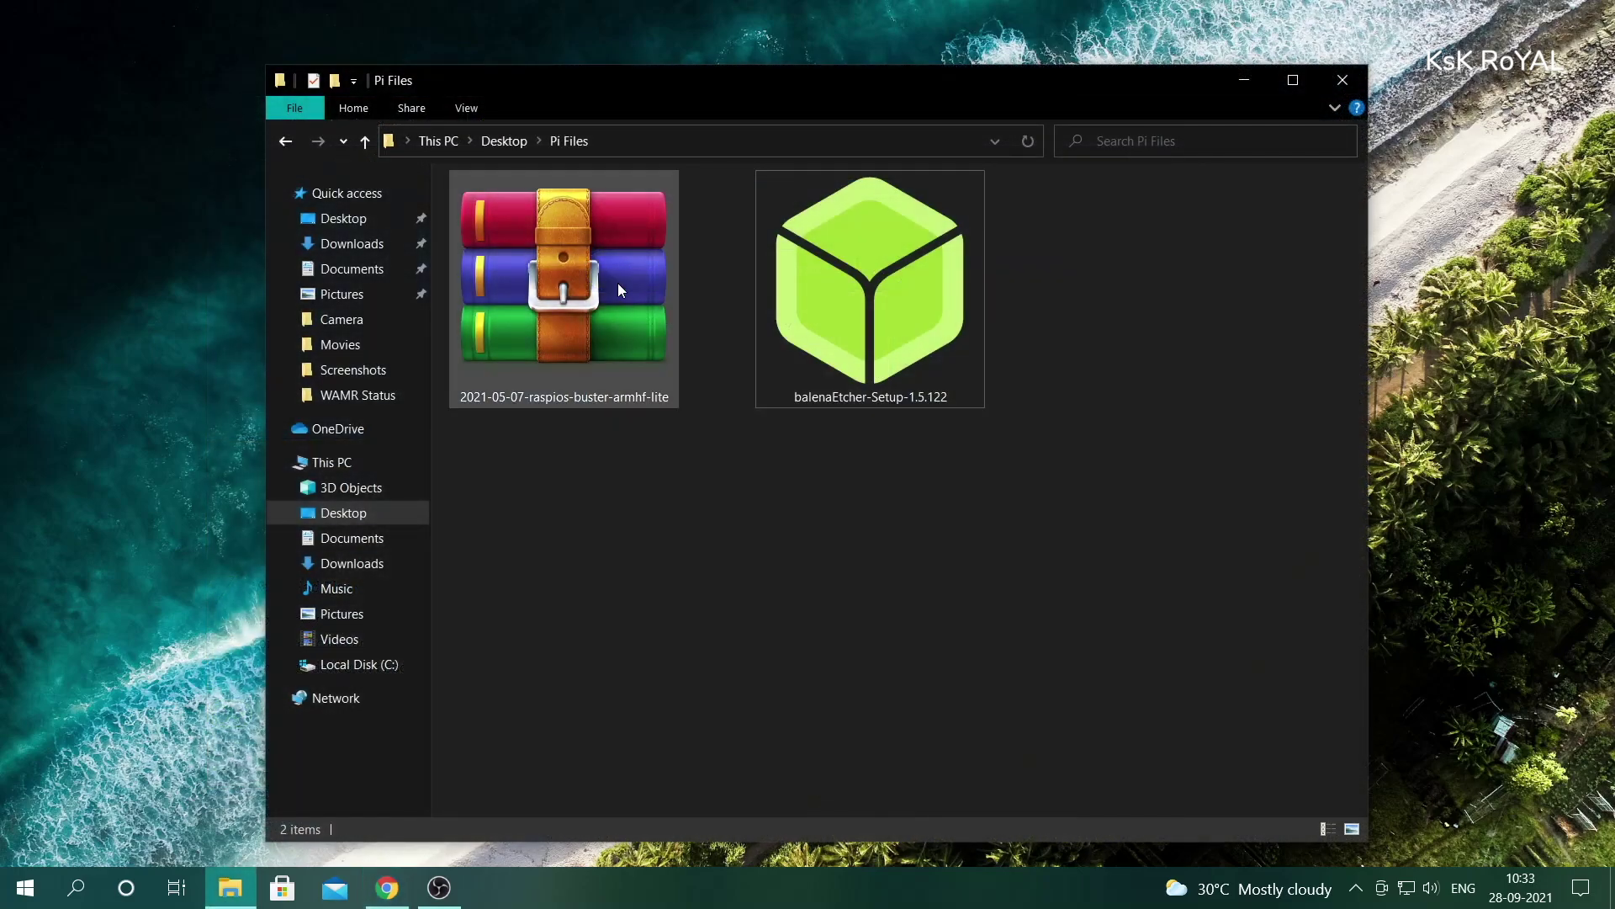
# - Launch balenaEtcher-Setup-1.5.122 from Pi Files and accept its licence agreement
pyautogui.click(623, 298)
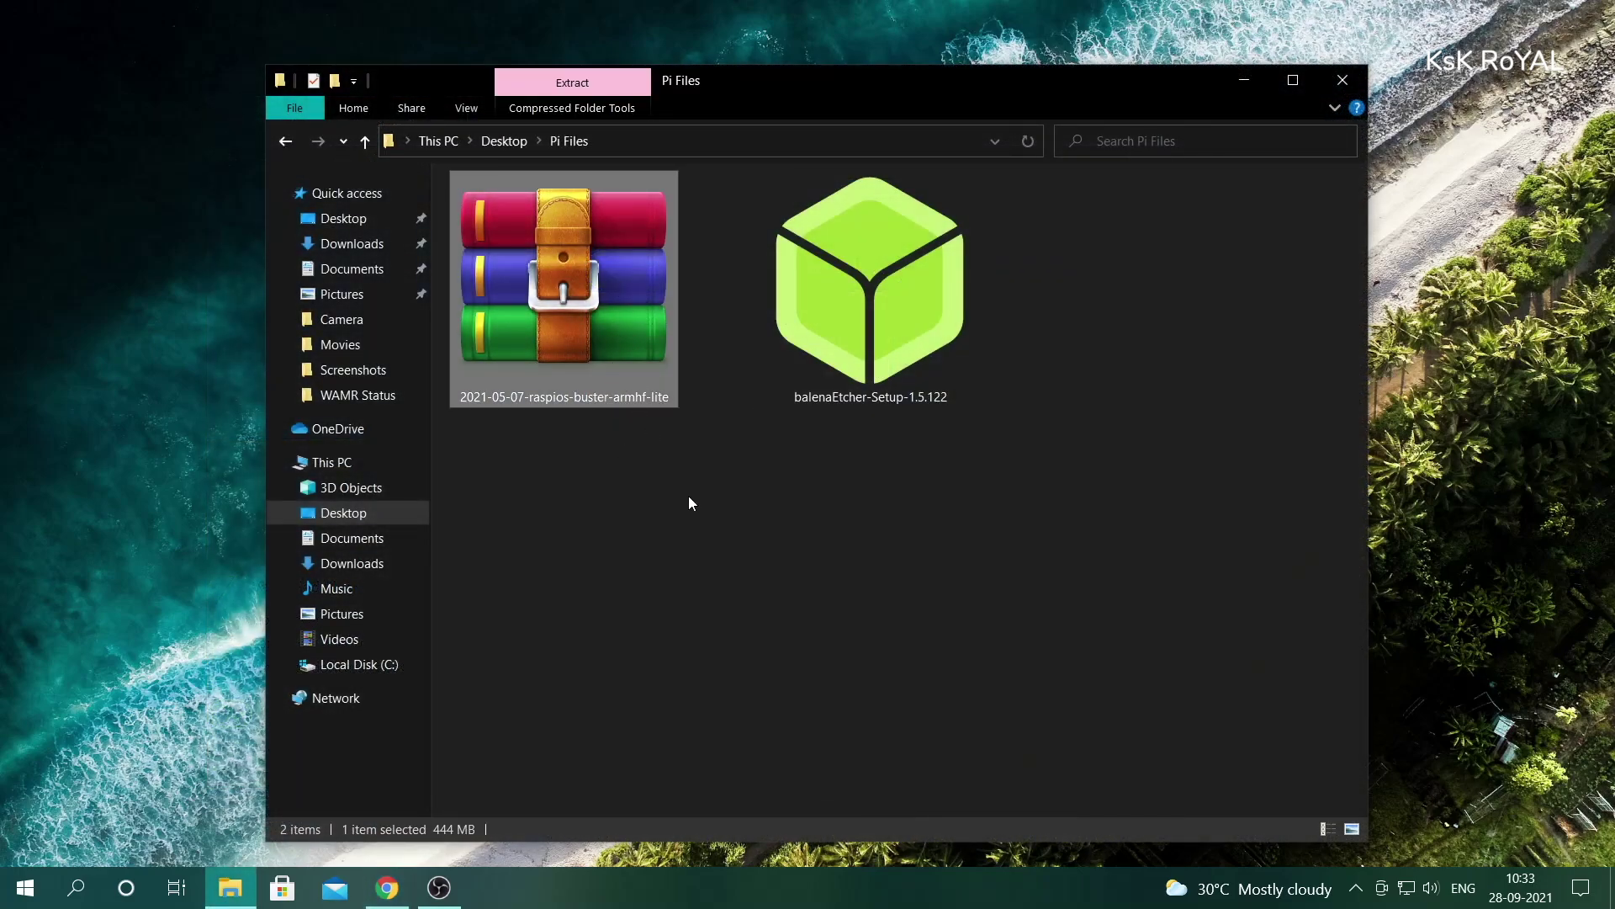
pyautogui.click(746, 524)
pyautogui.rightClick(920, 303)
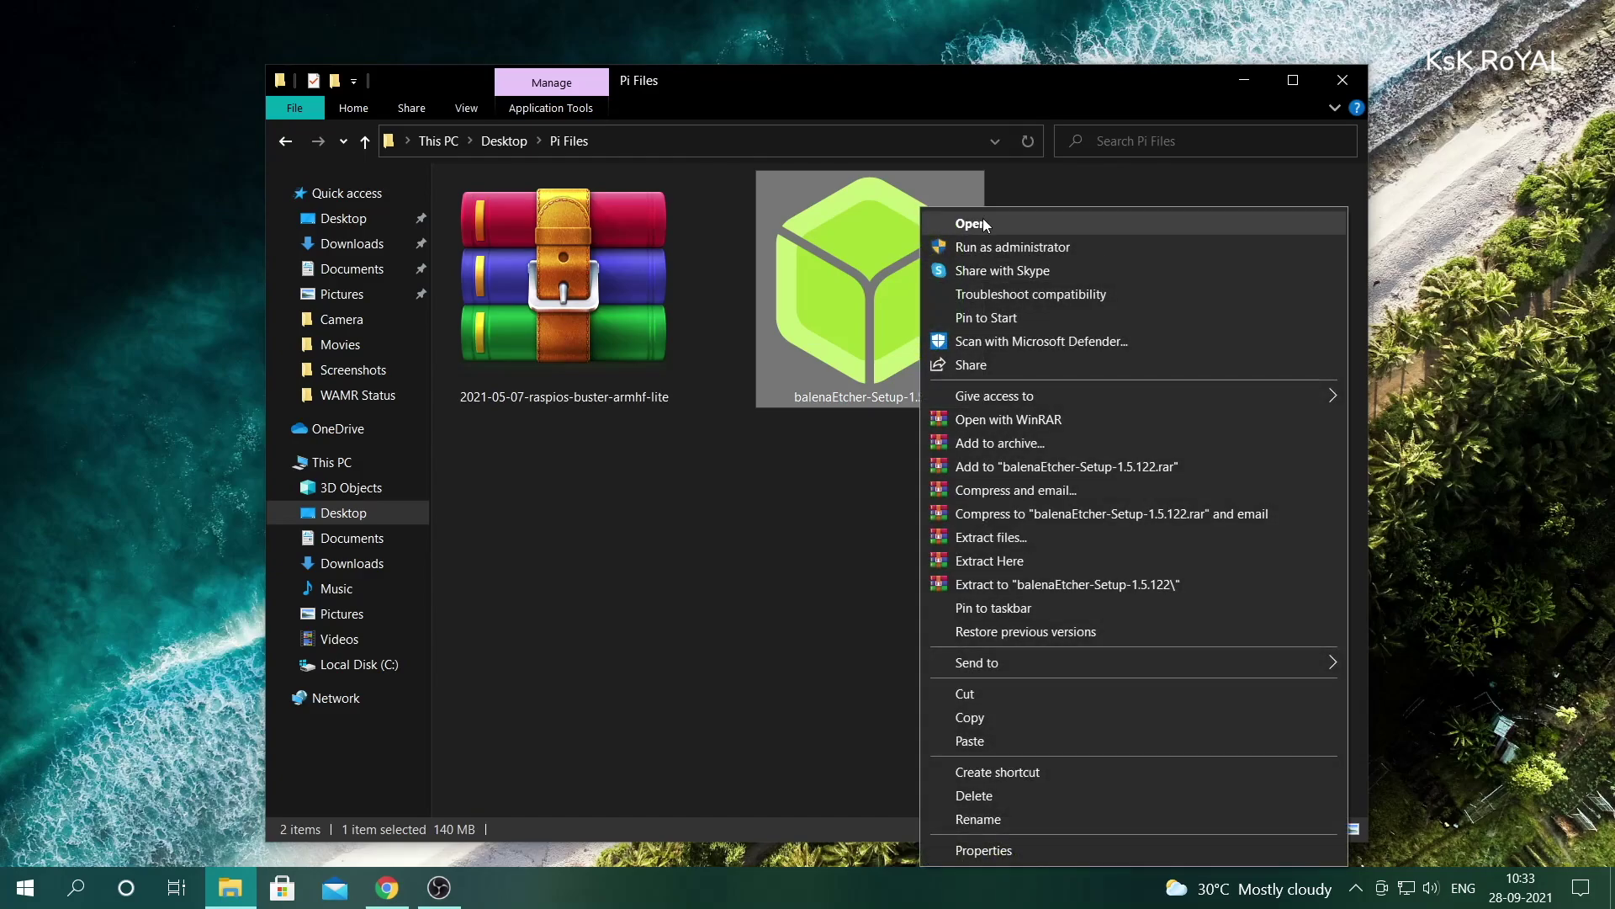
pyautogui.click(976, 224)
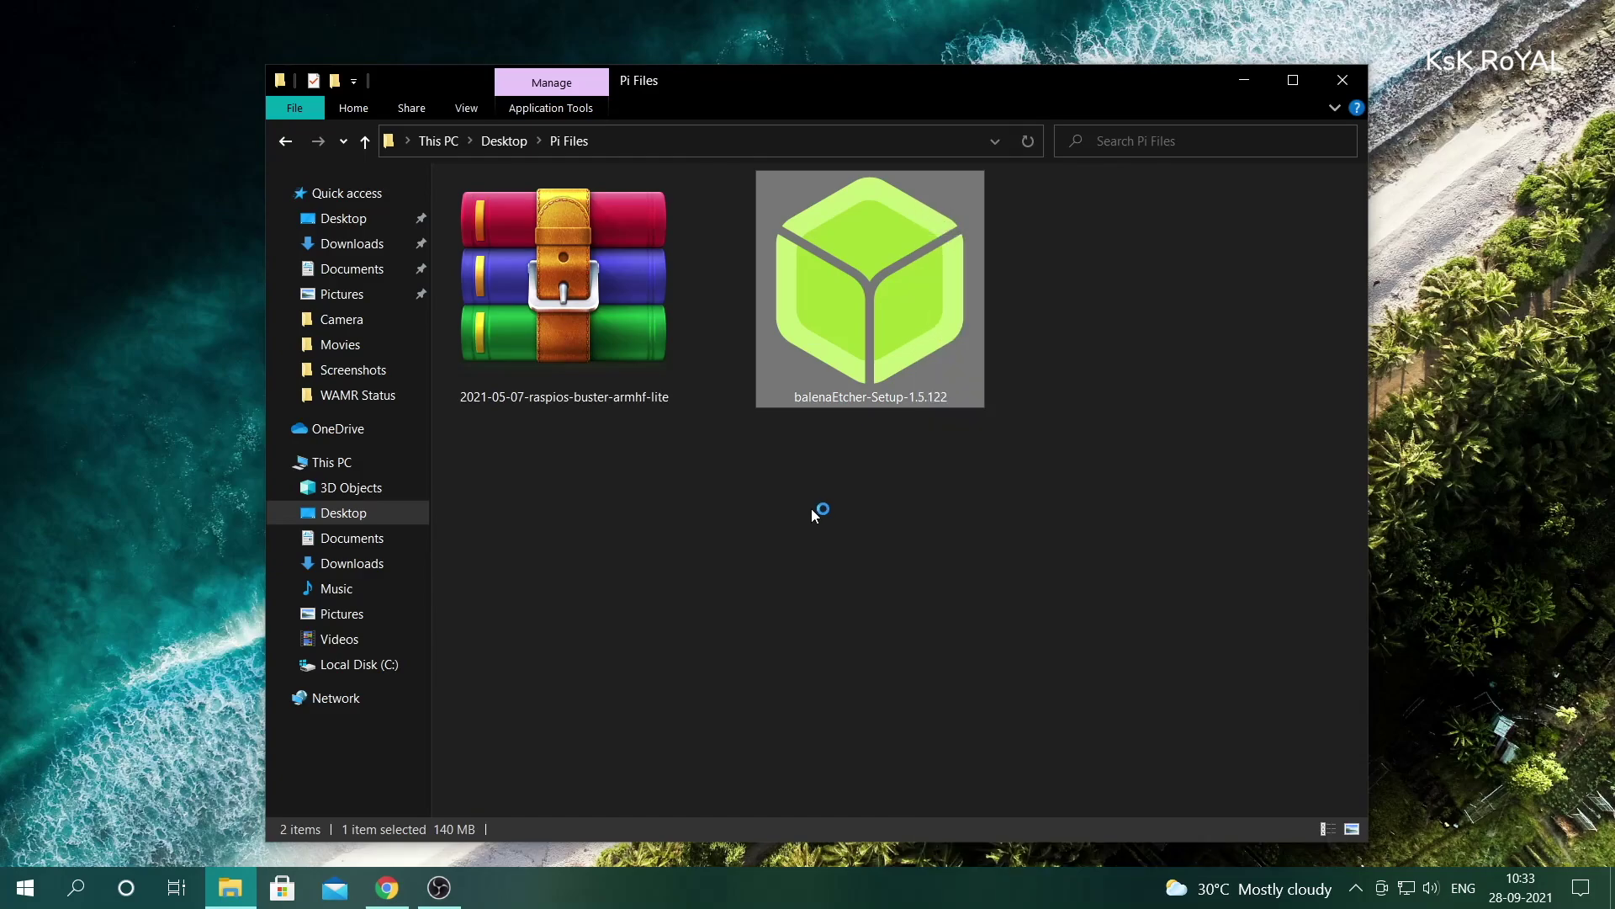
pyautogui.click(925, 607)
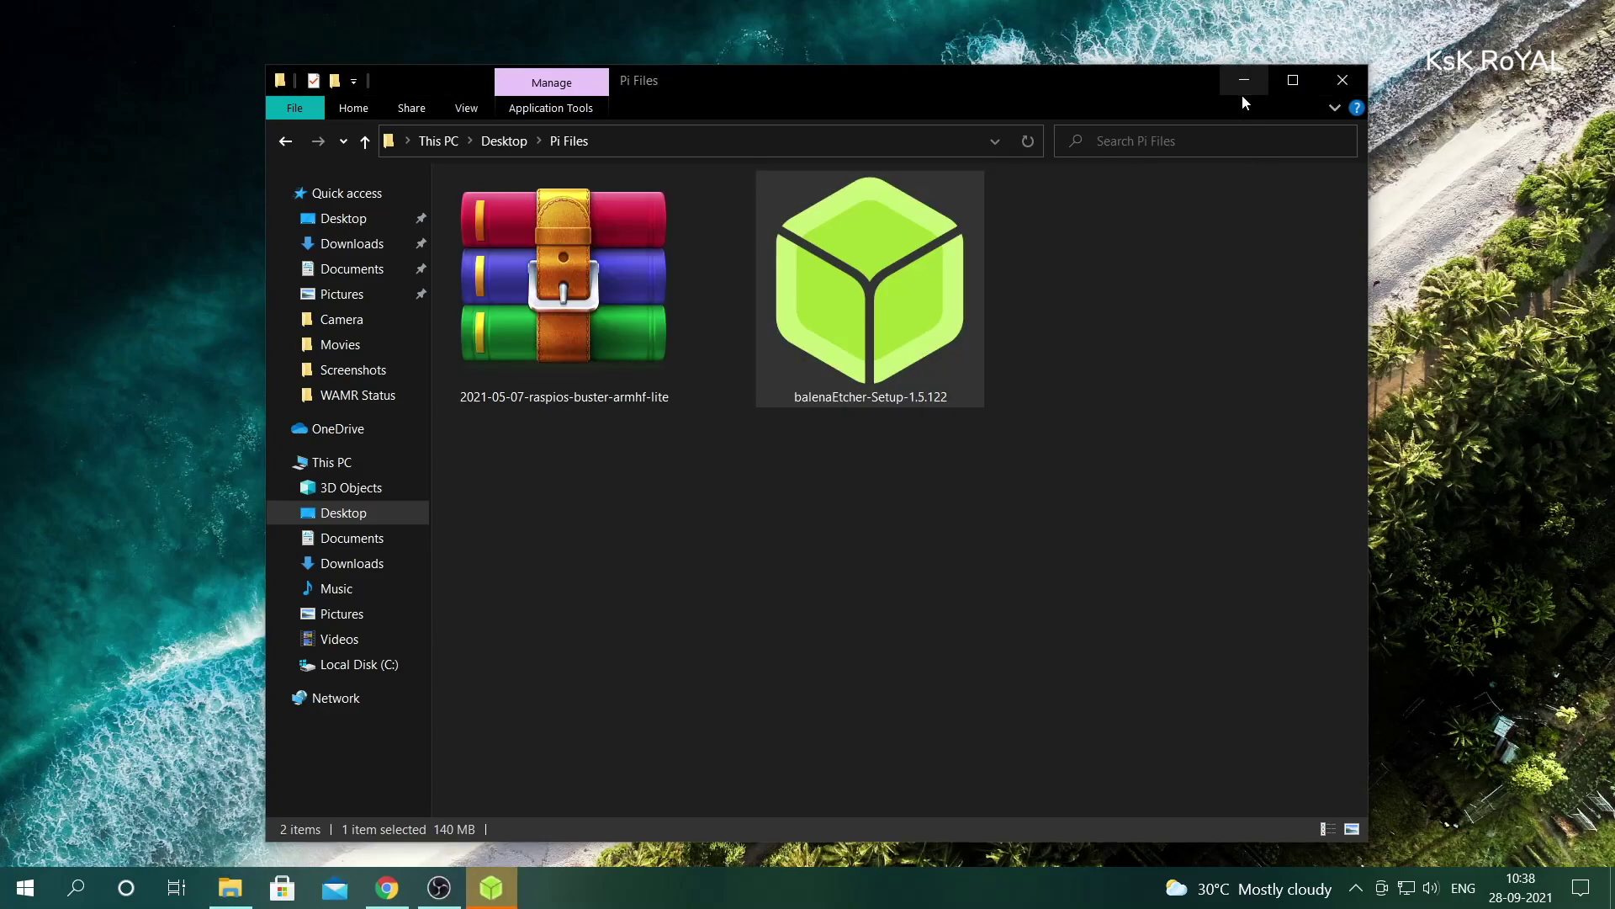
# - Load the 2021-05-07-raspios-buster-armhf-lite image from Desktop\Pi Files into Etcher
pyautogui.click(1243, 88)
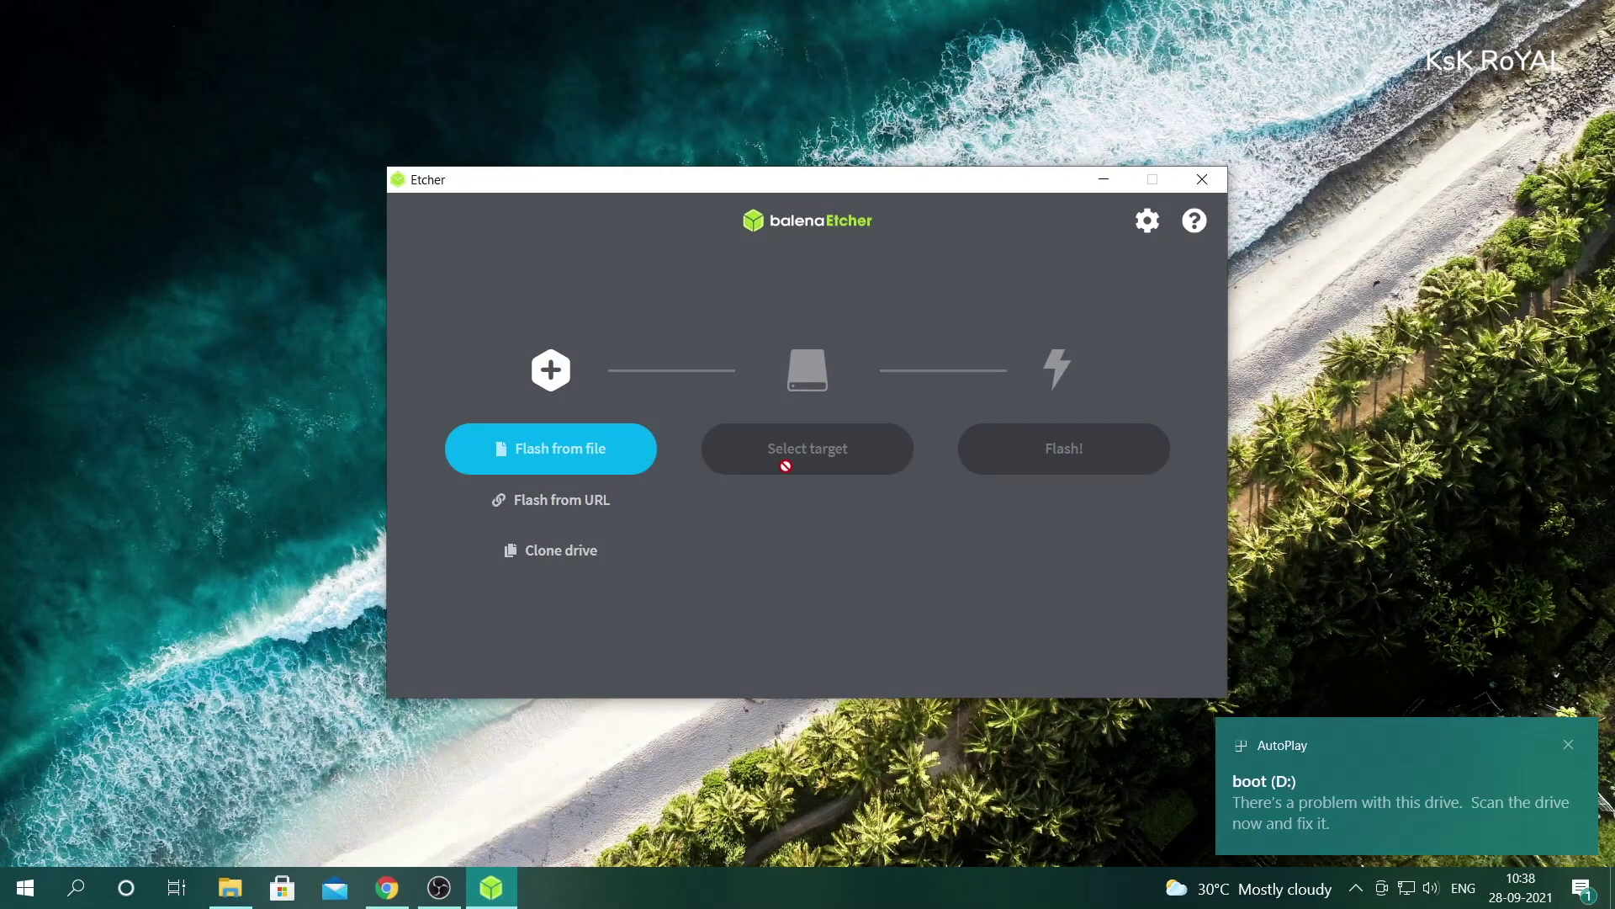
pyautogui.click(547, 459)
pyautogui.scroll(5, 490, 404)
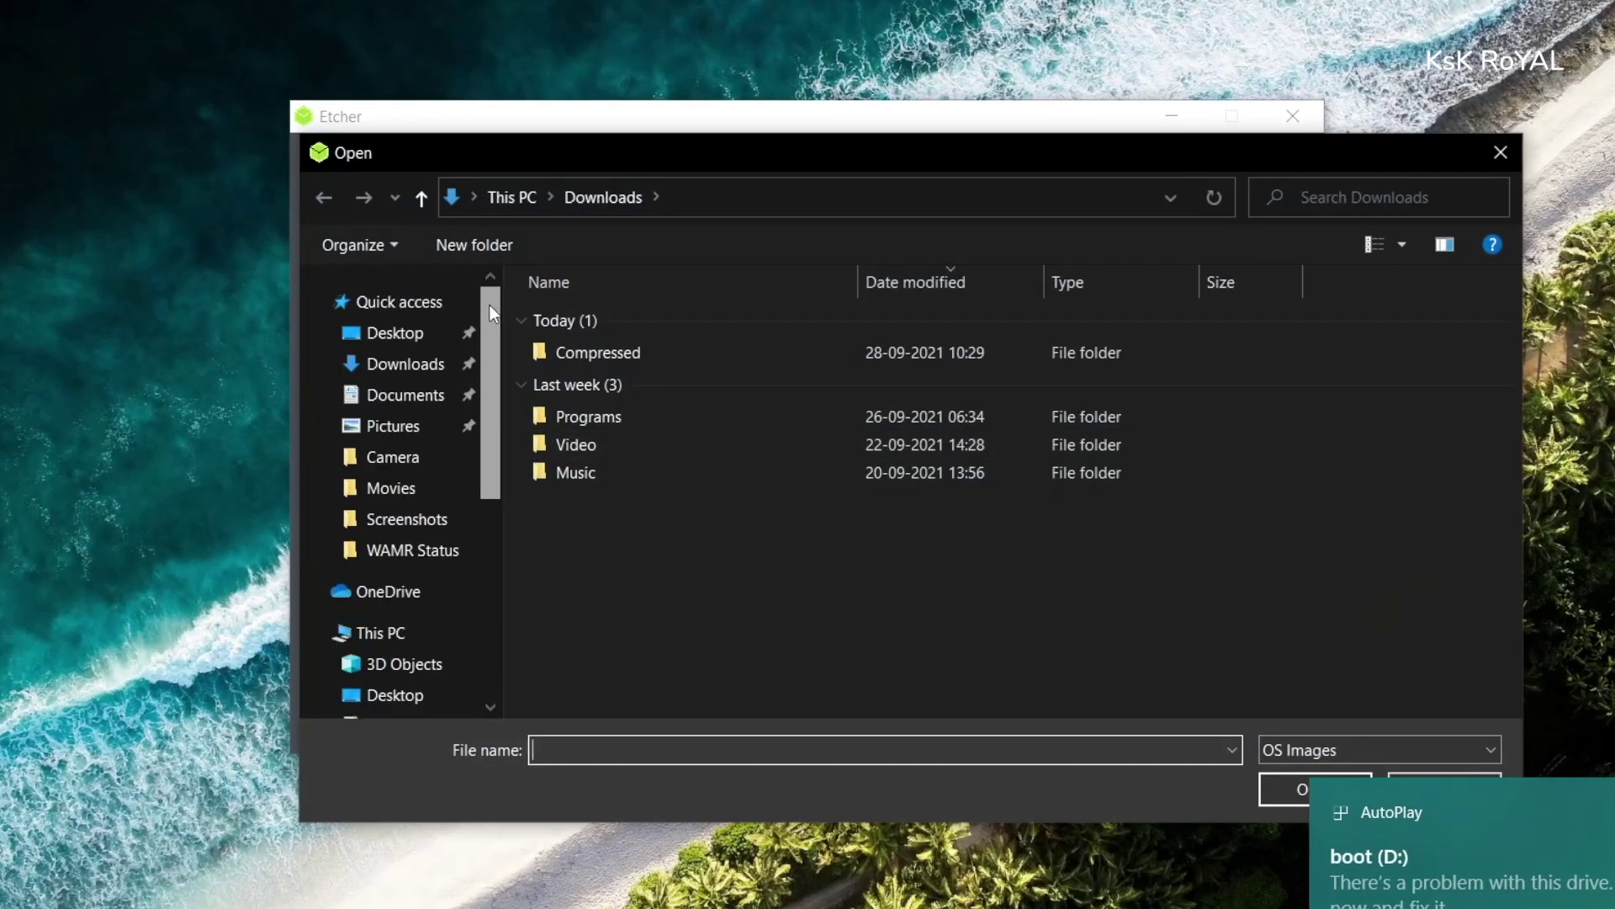
pyautogui.click(396, 334)
pyautogui.doubleClick(604, 410)
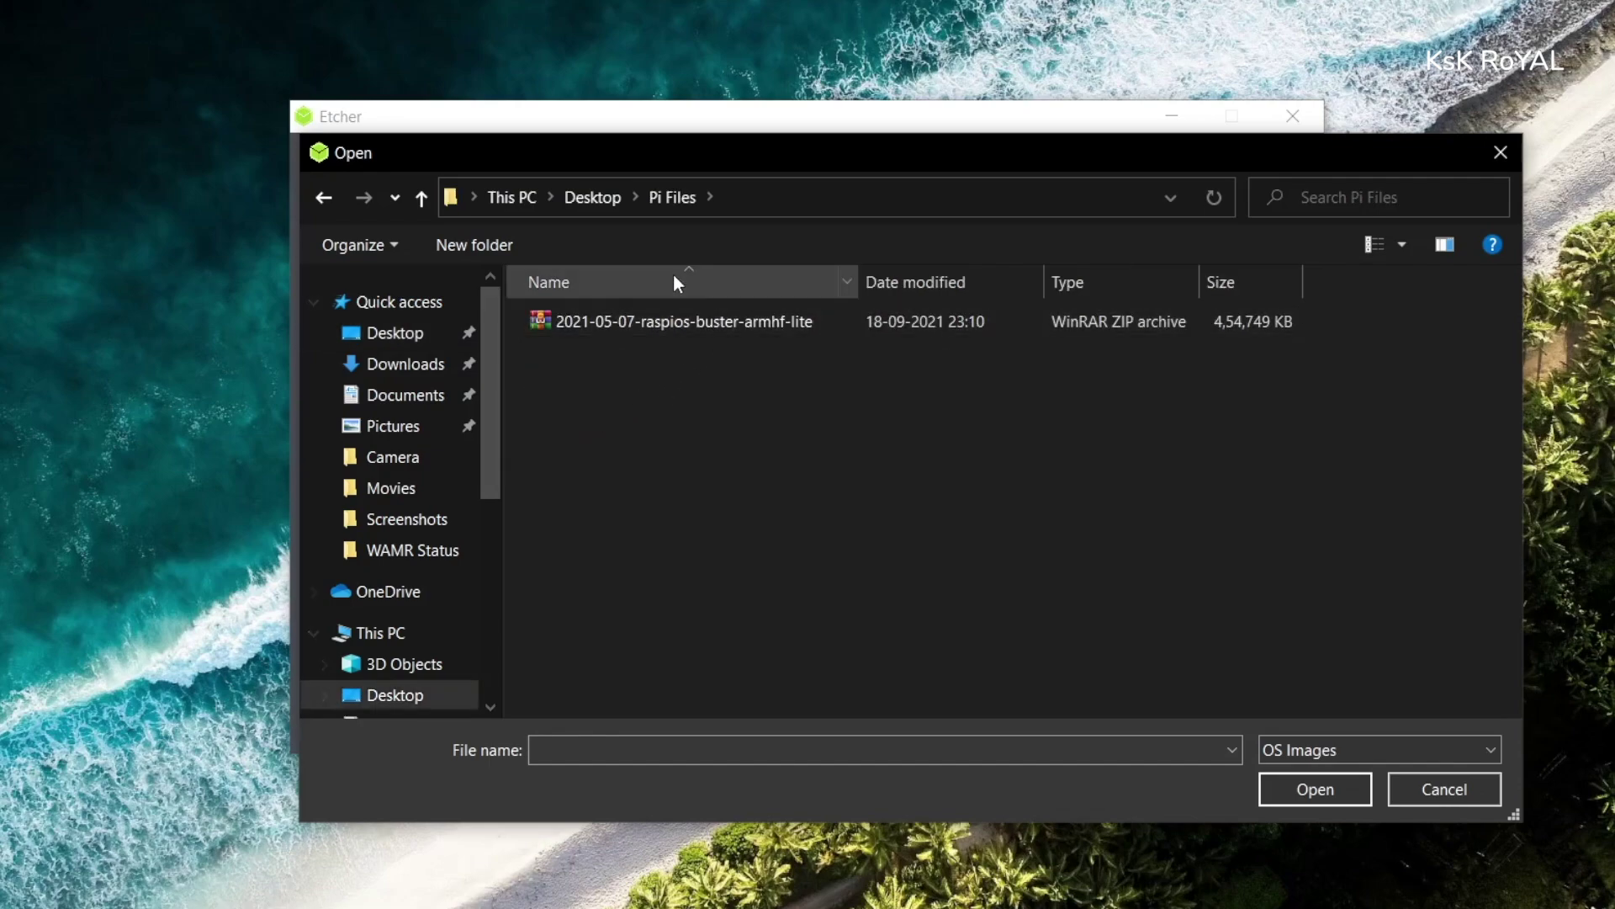
pyautogui.click(706, 342)
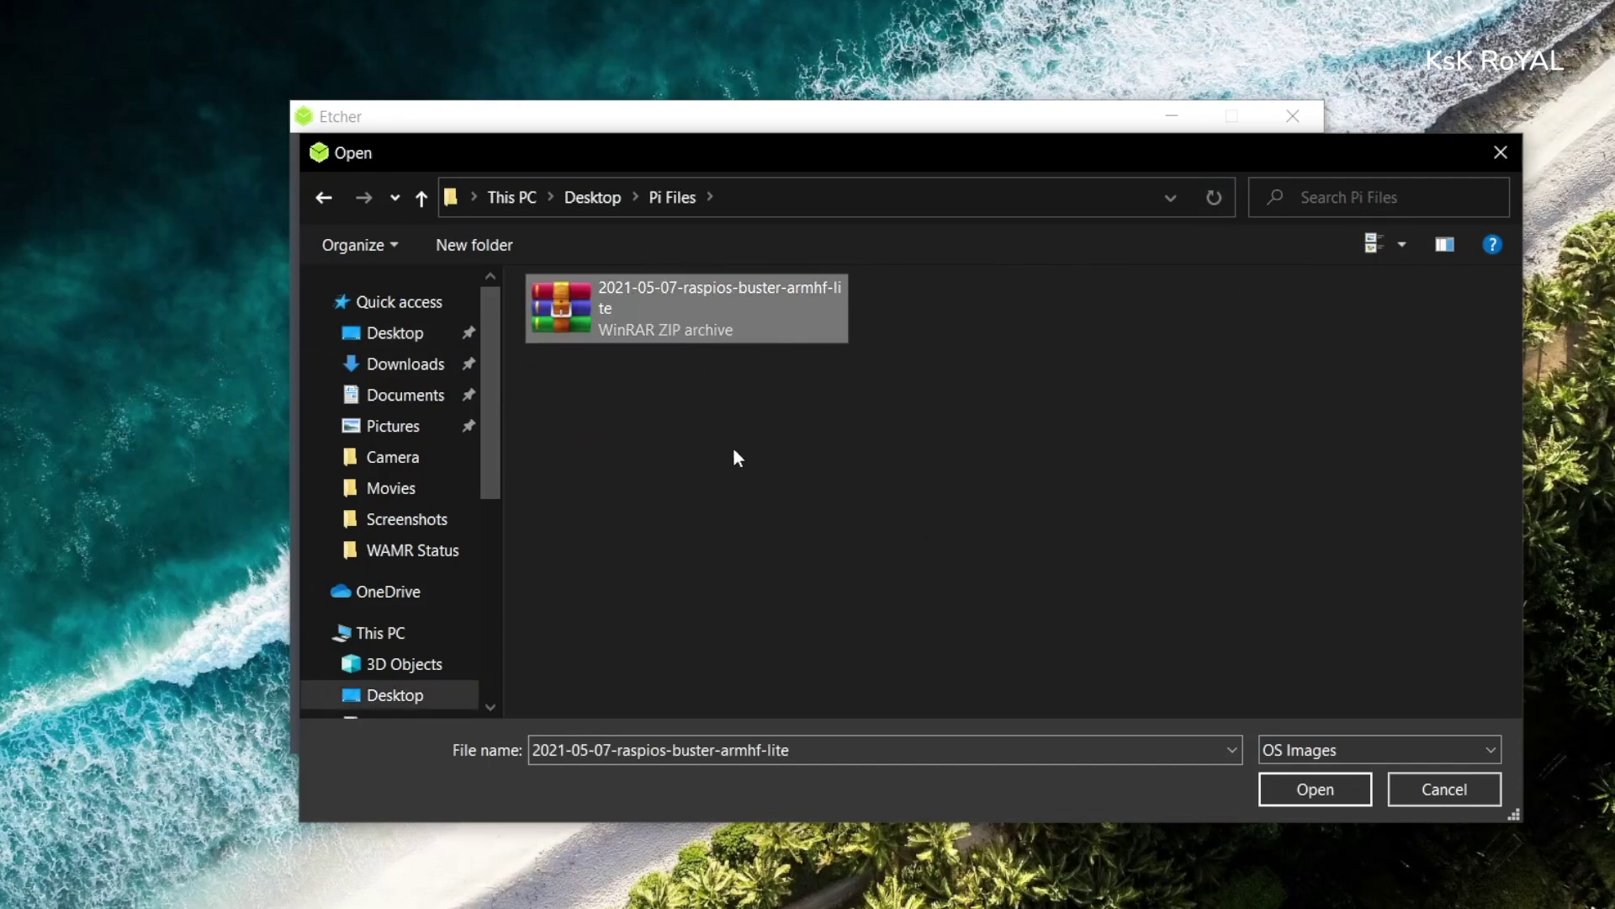
pyautogui.click(1279, 789)
# - Choose the 31.1 GB USB drive as target and start flashing
pyautogui.click(829, 467)
pyautogui.click(730, 370)
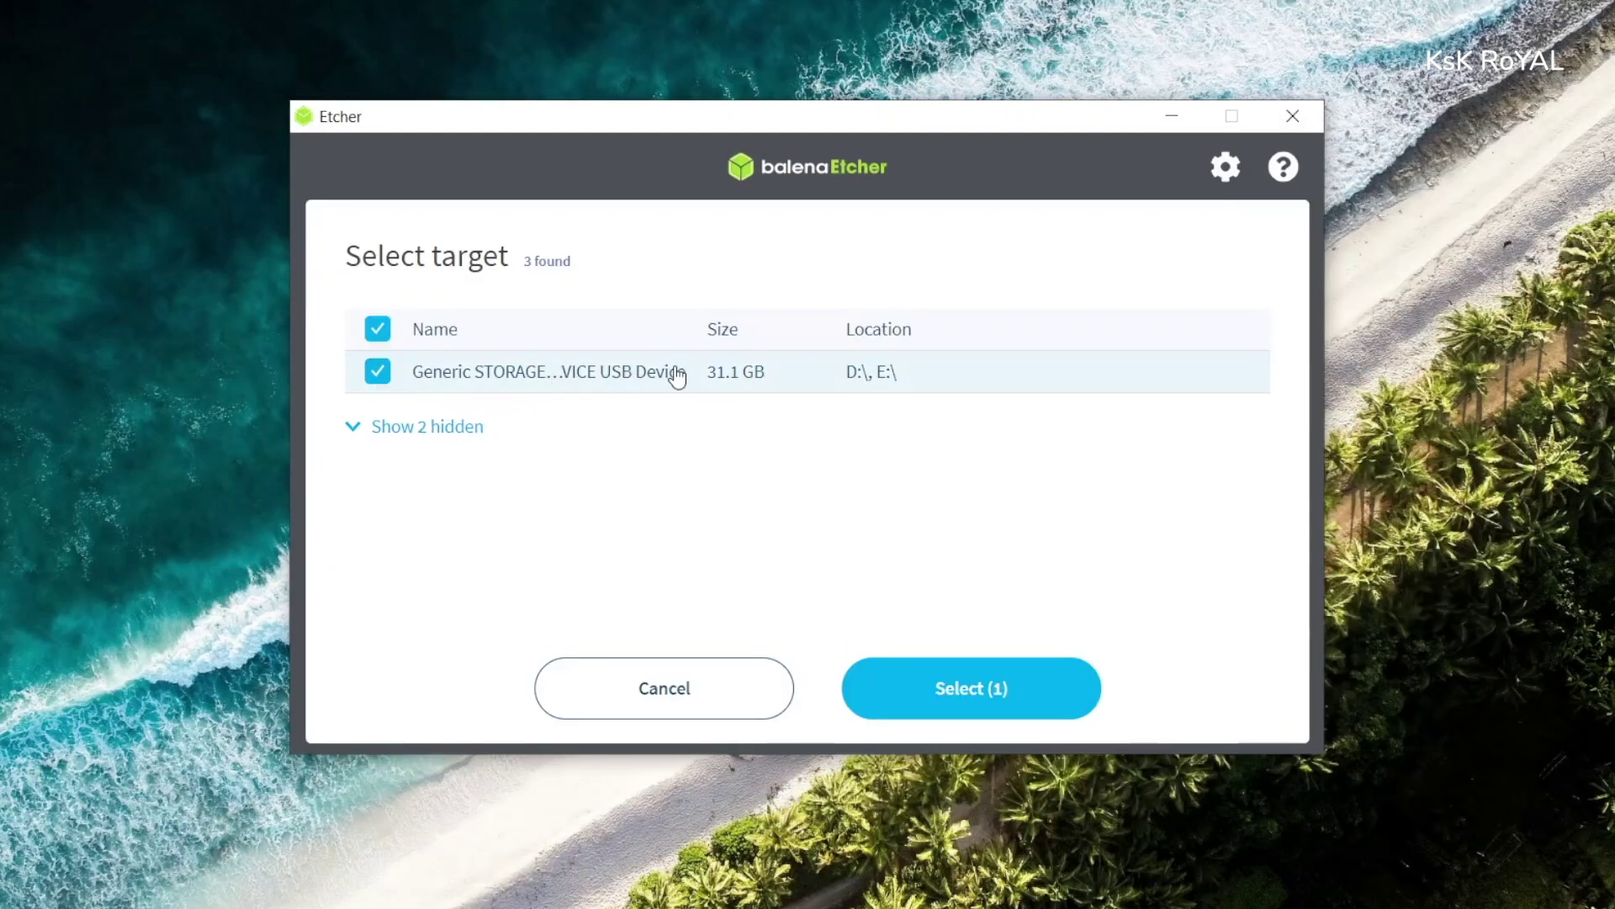
pyautogui.click(1094, 705)
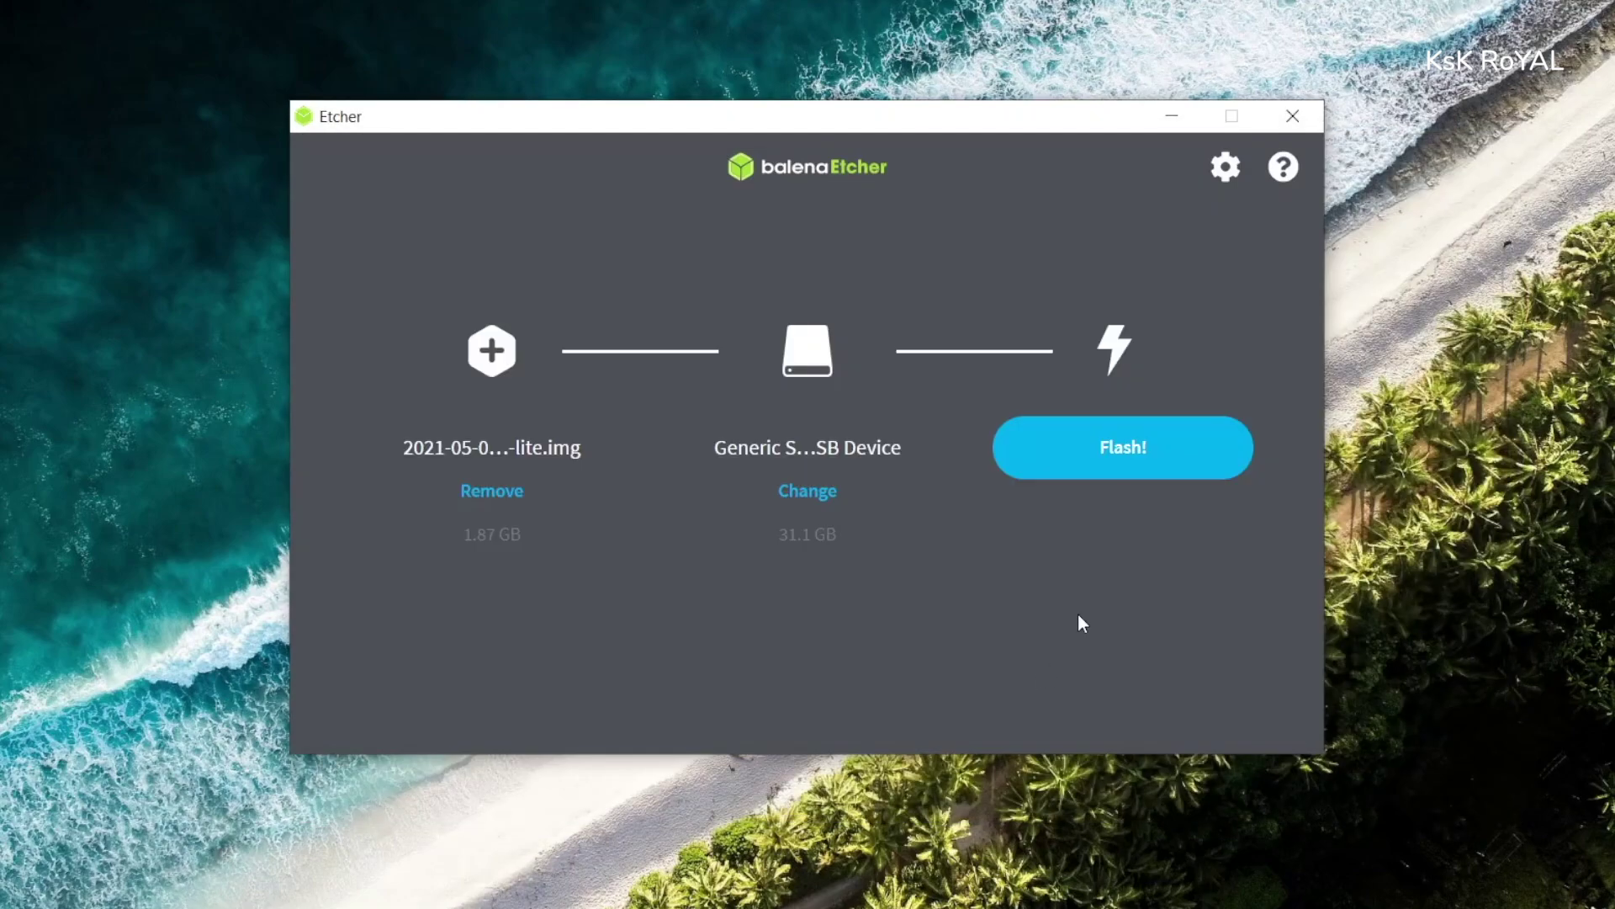
pyautogui.click(1130, 476)
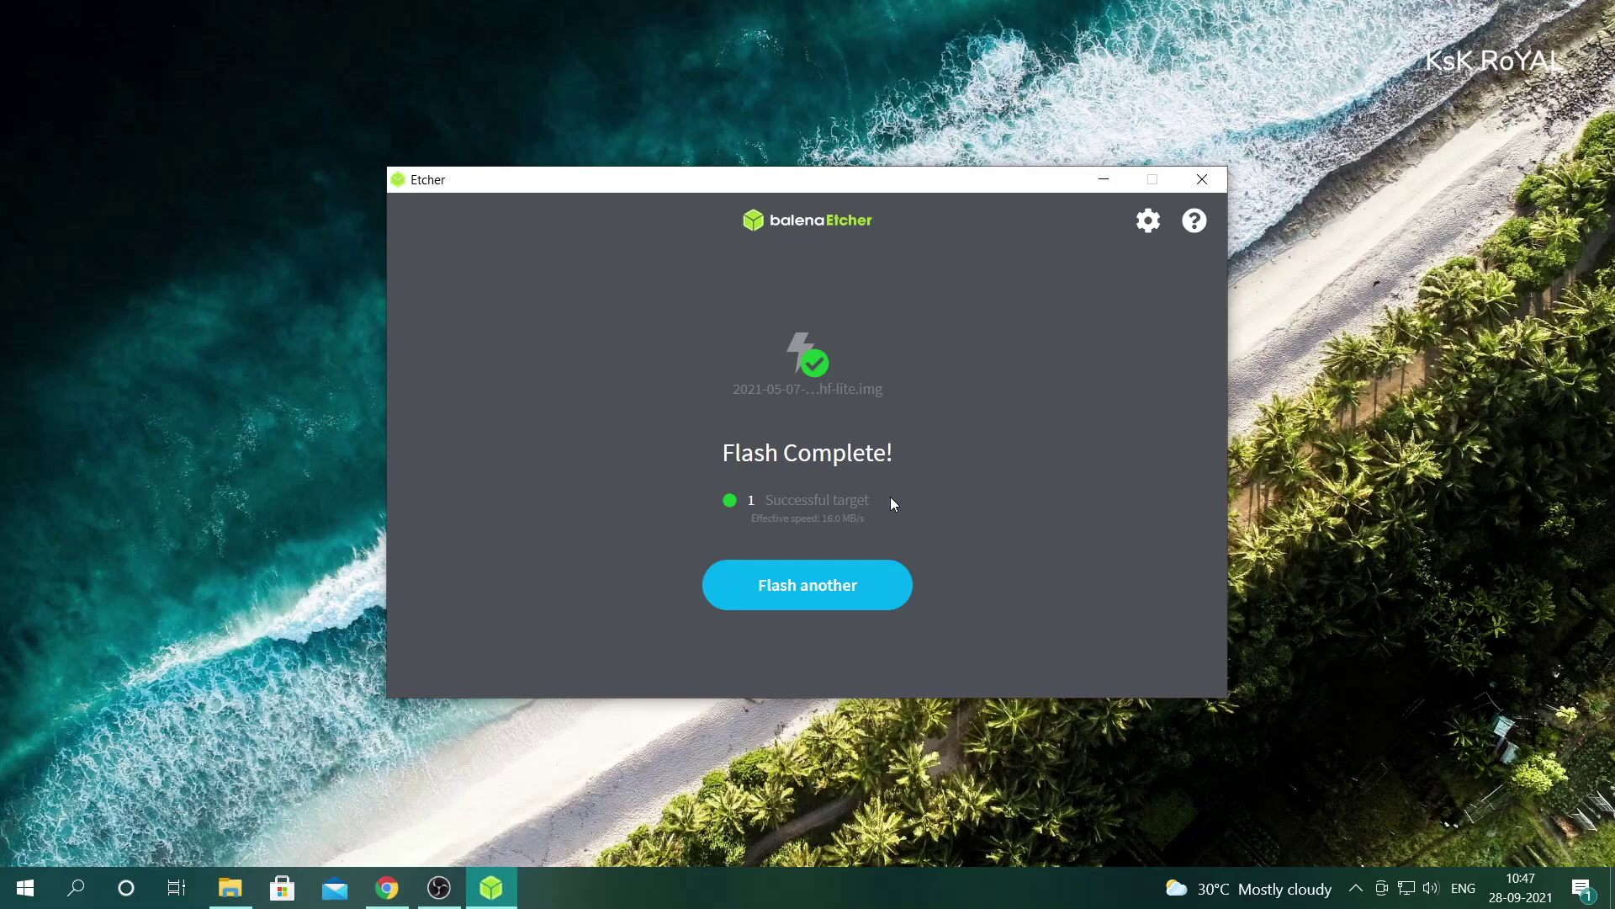
# - Close Etcher and dismiss the format-disk prompts and location-not-available error
pyautogui.click(1216, 182)
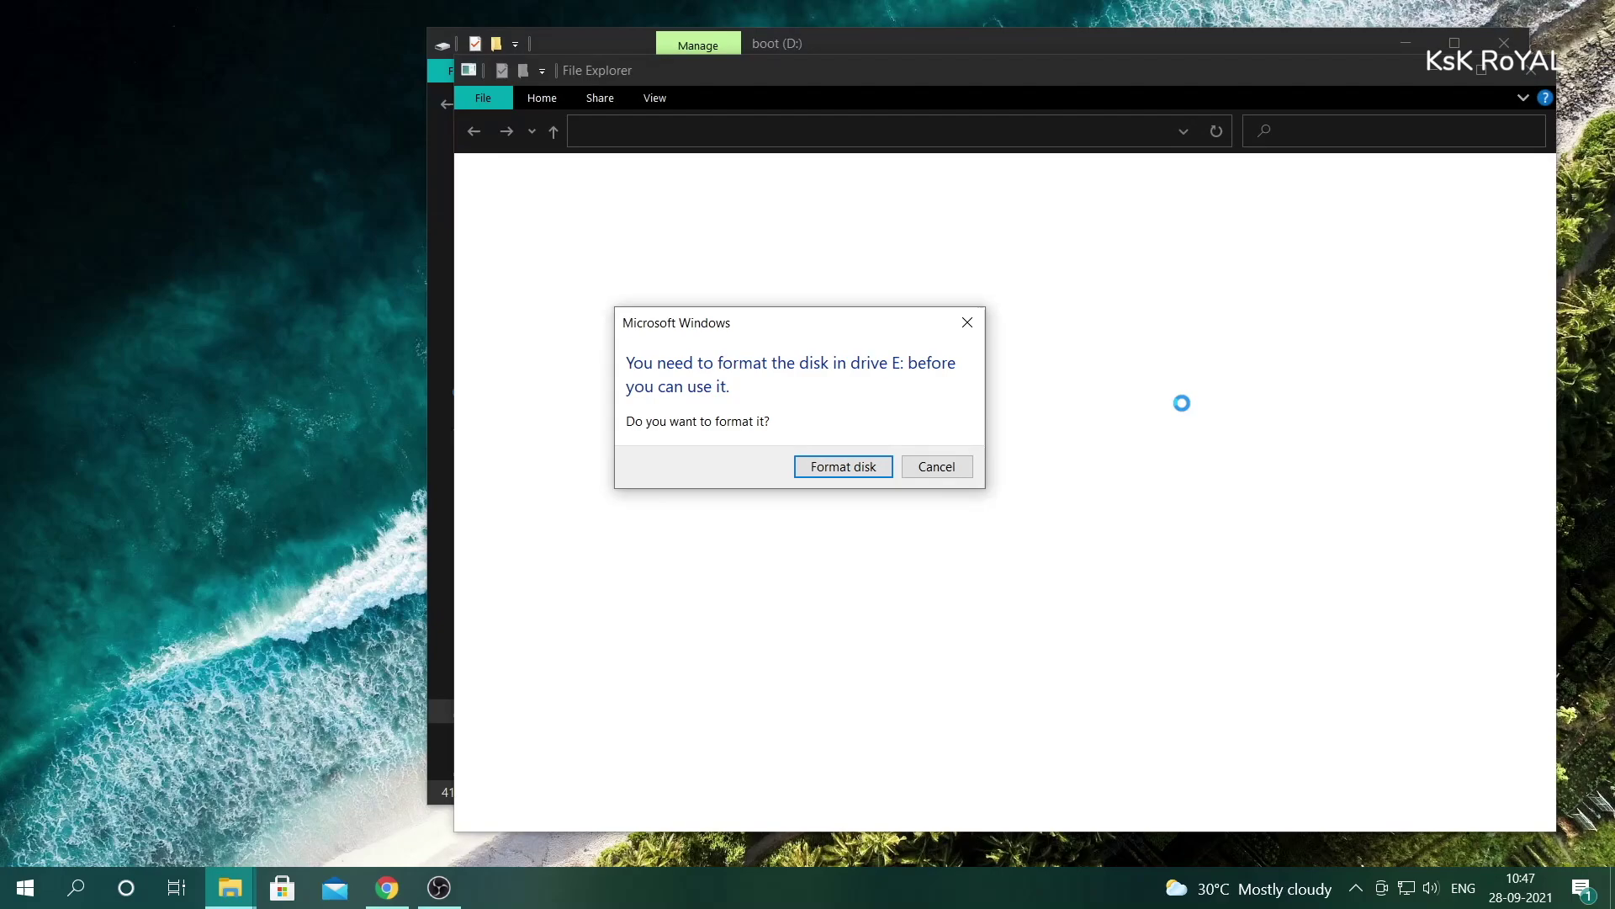
pyautogui.click(967, 323)
pyautogui.click(1069, 315)
pyautogui.click(967, 317)
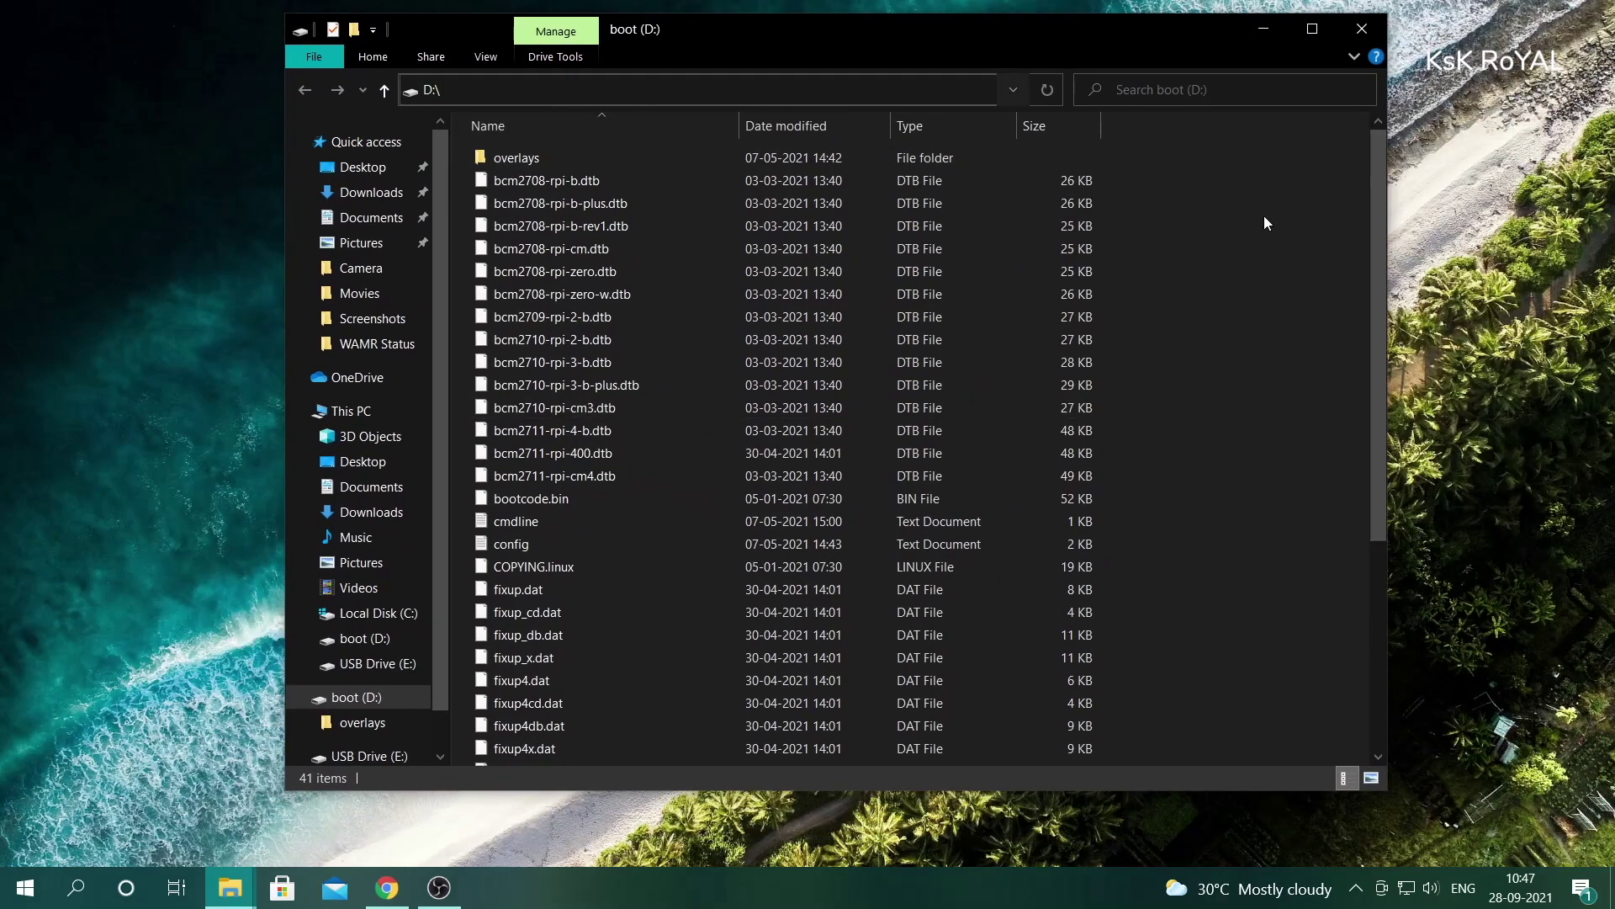
# - Open boot (D:) from This PC and launch cmd from its address bar
pyautogui.click(351, 411)
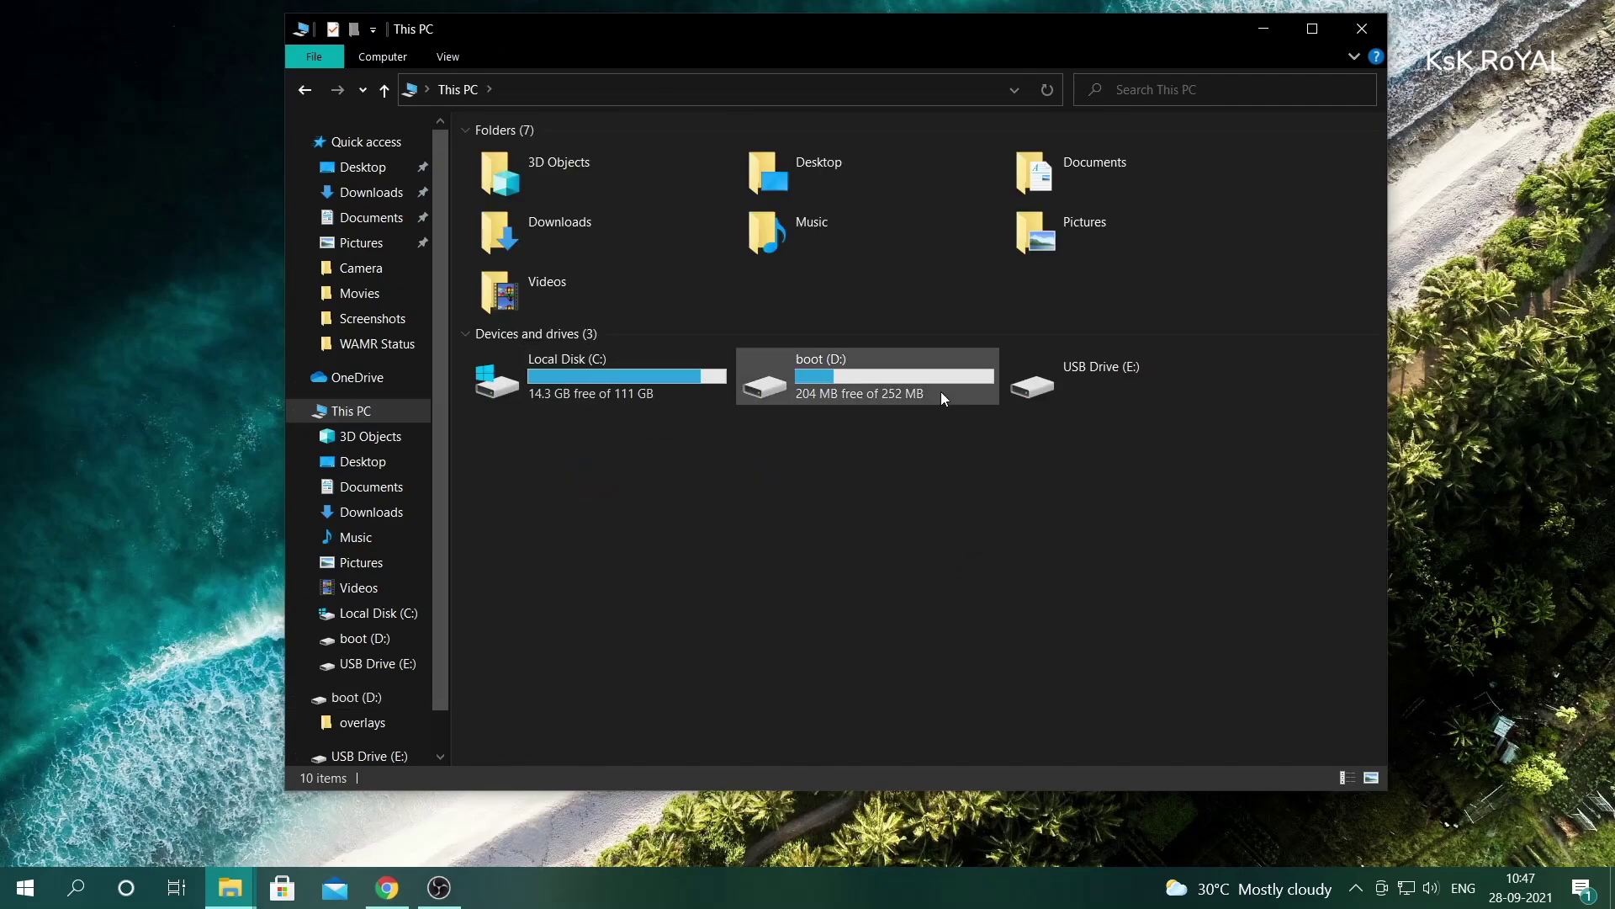
pyautogui.doubleClick(940, 391)
pyautogui.moveTo(1380, 232); pyautogui.dragTo(1344, 411)
pyautogui.moveTo(1038, 34); pyautogui.dragTo(1026, 70)
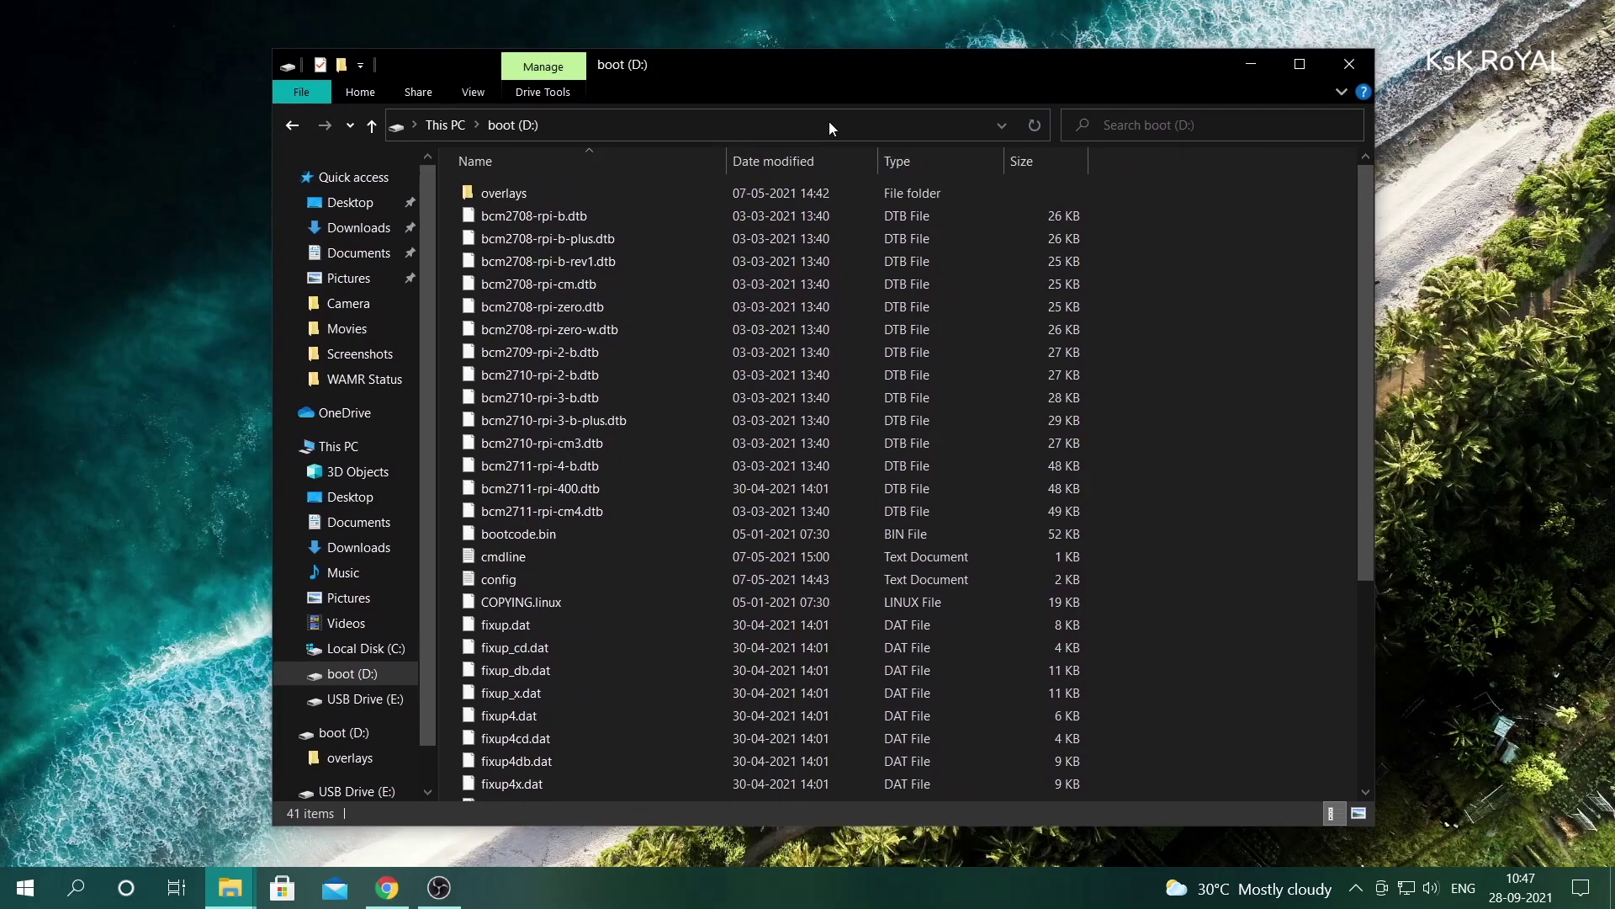
pyautogui.click(864, 127)
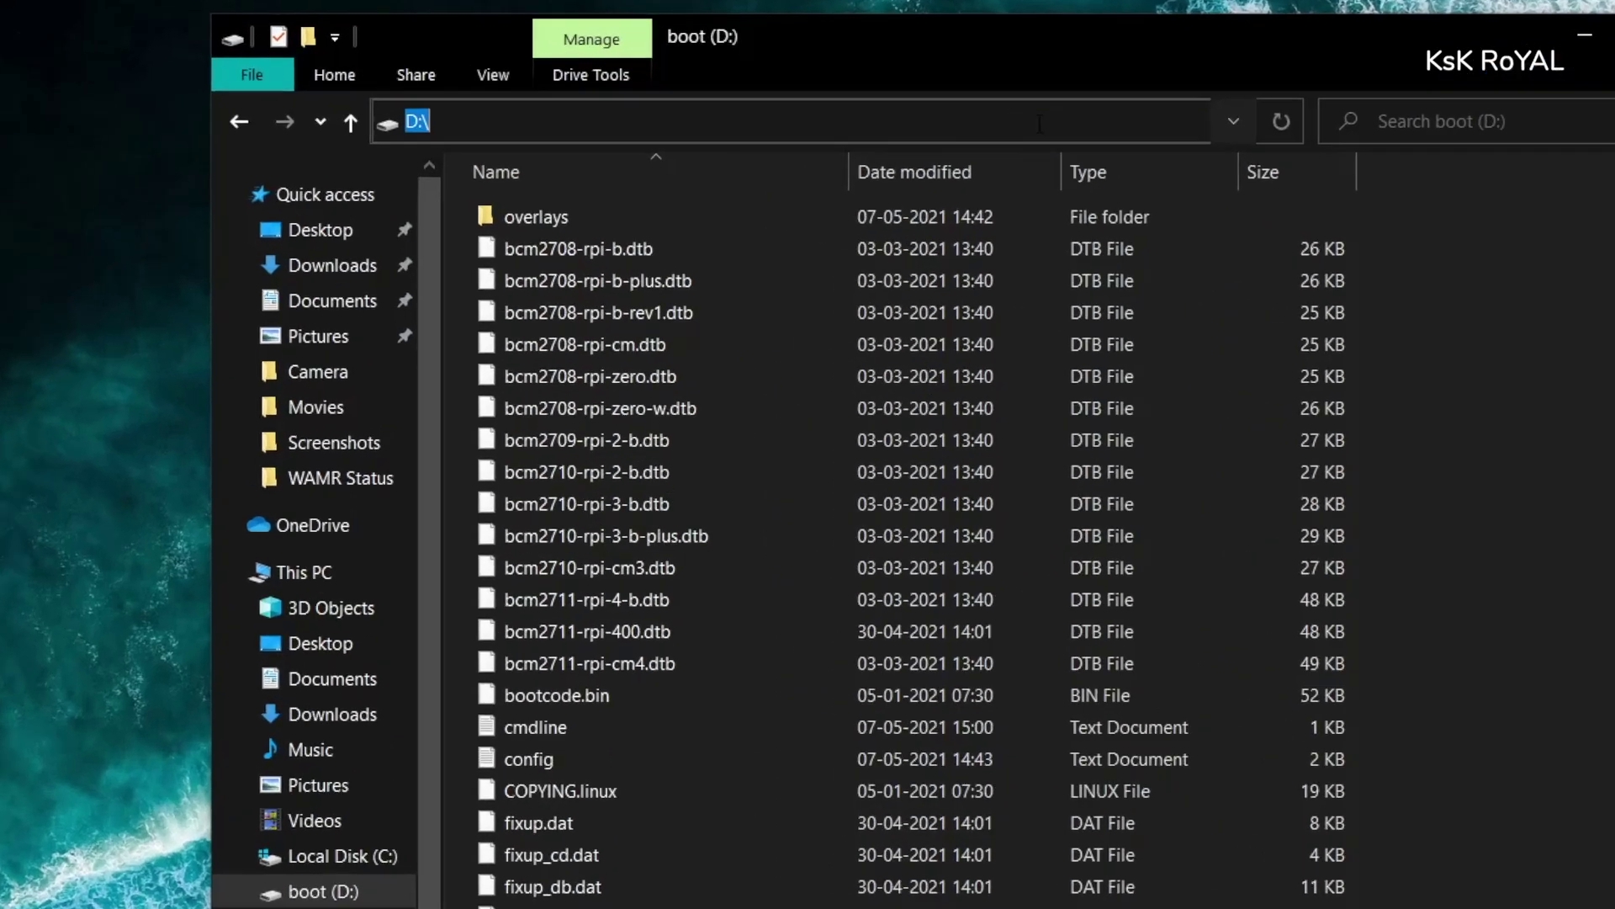
pyautogui.write('cmd')
pyautogui.press('Return')
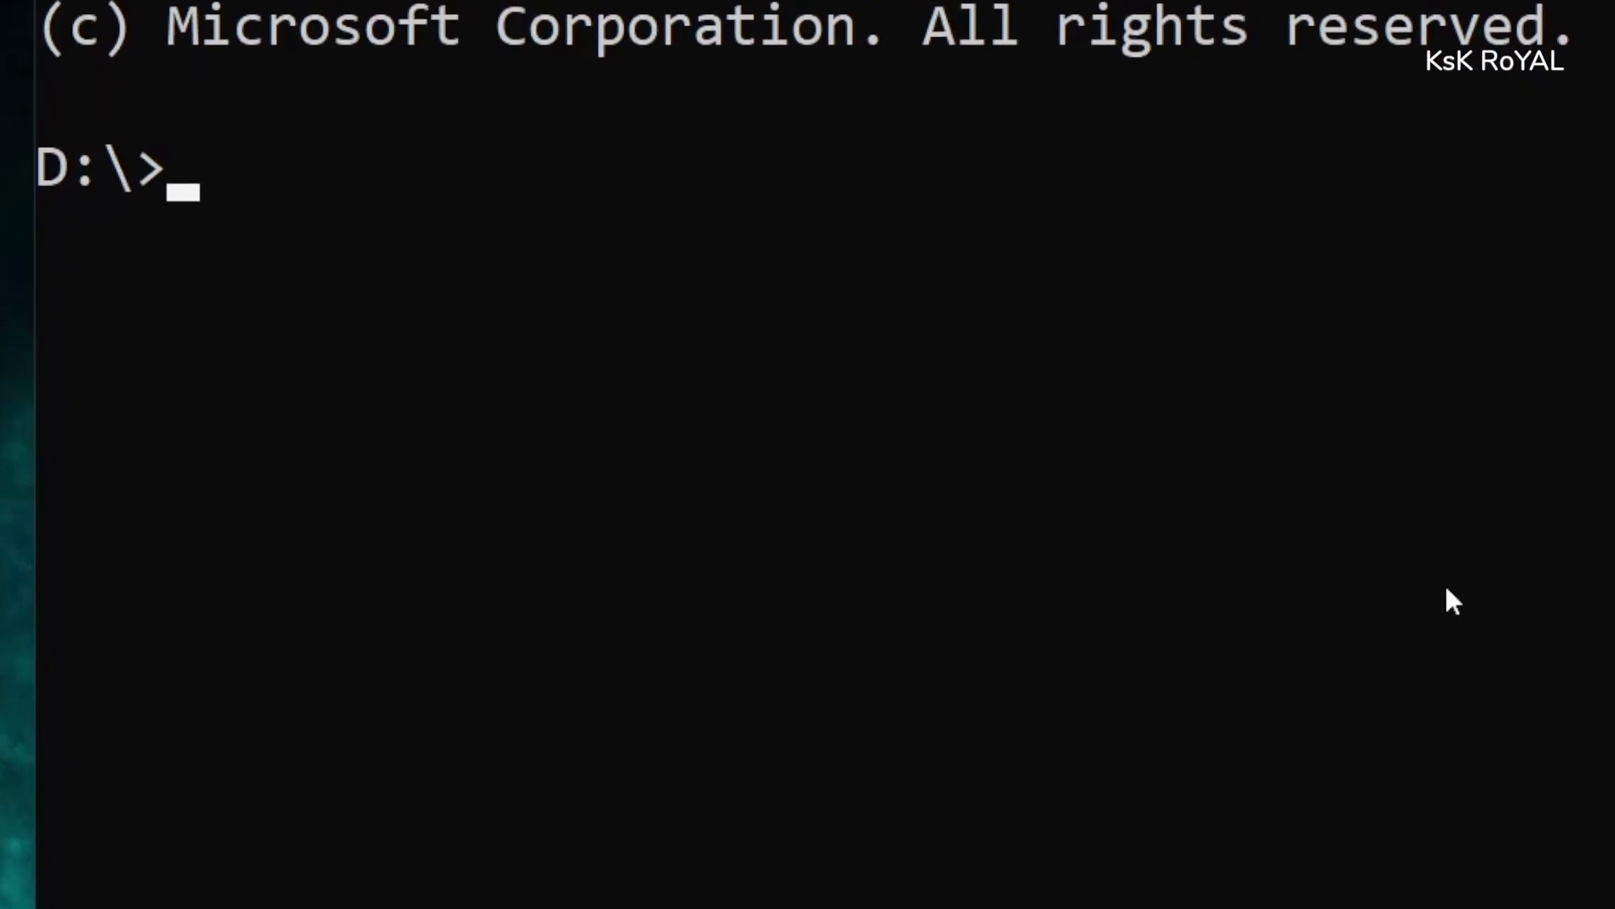
# - Run echo > ssh at D:\> to create an empty ssh file
pyautogui.write('echo > ssh')
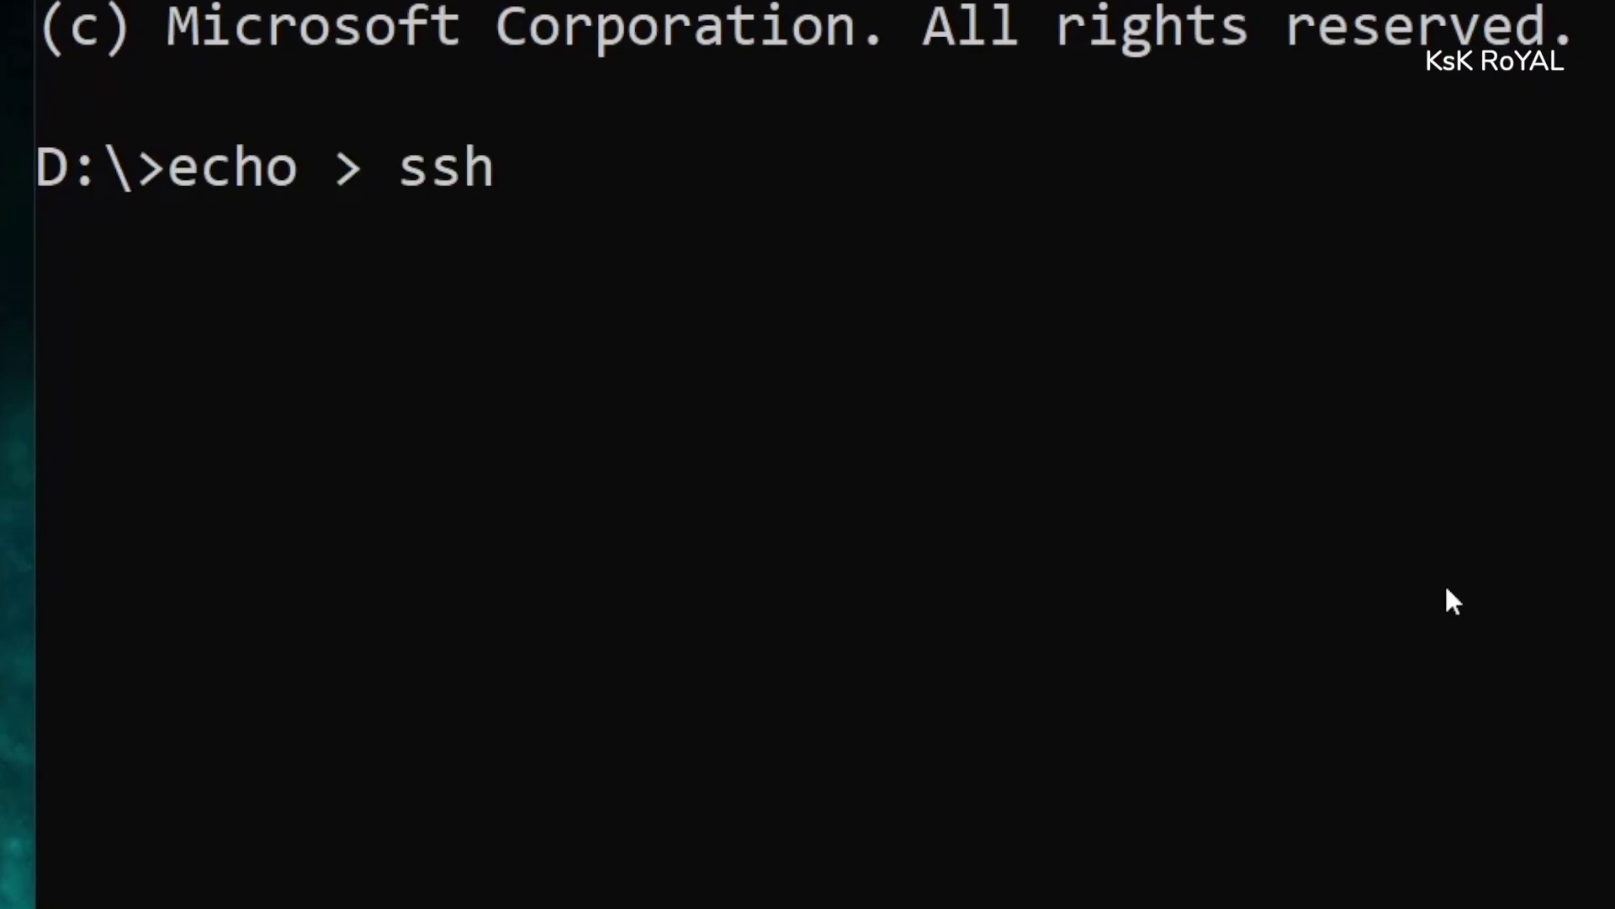
pyautogui.press('Return')
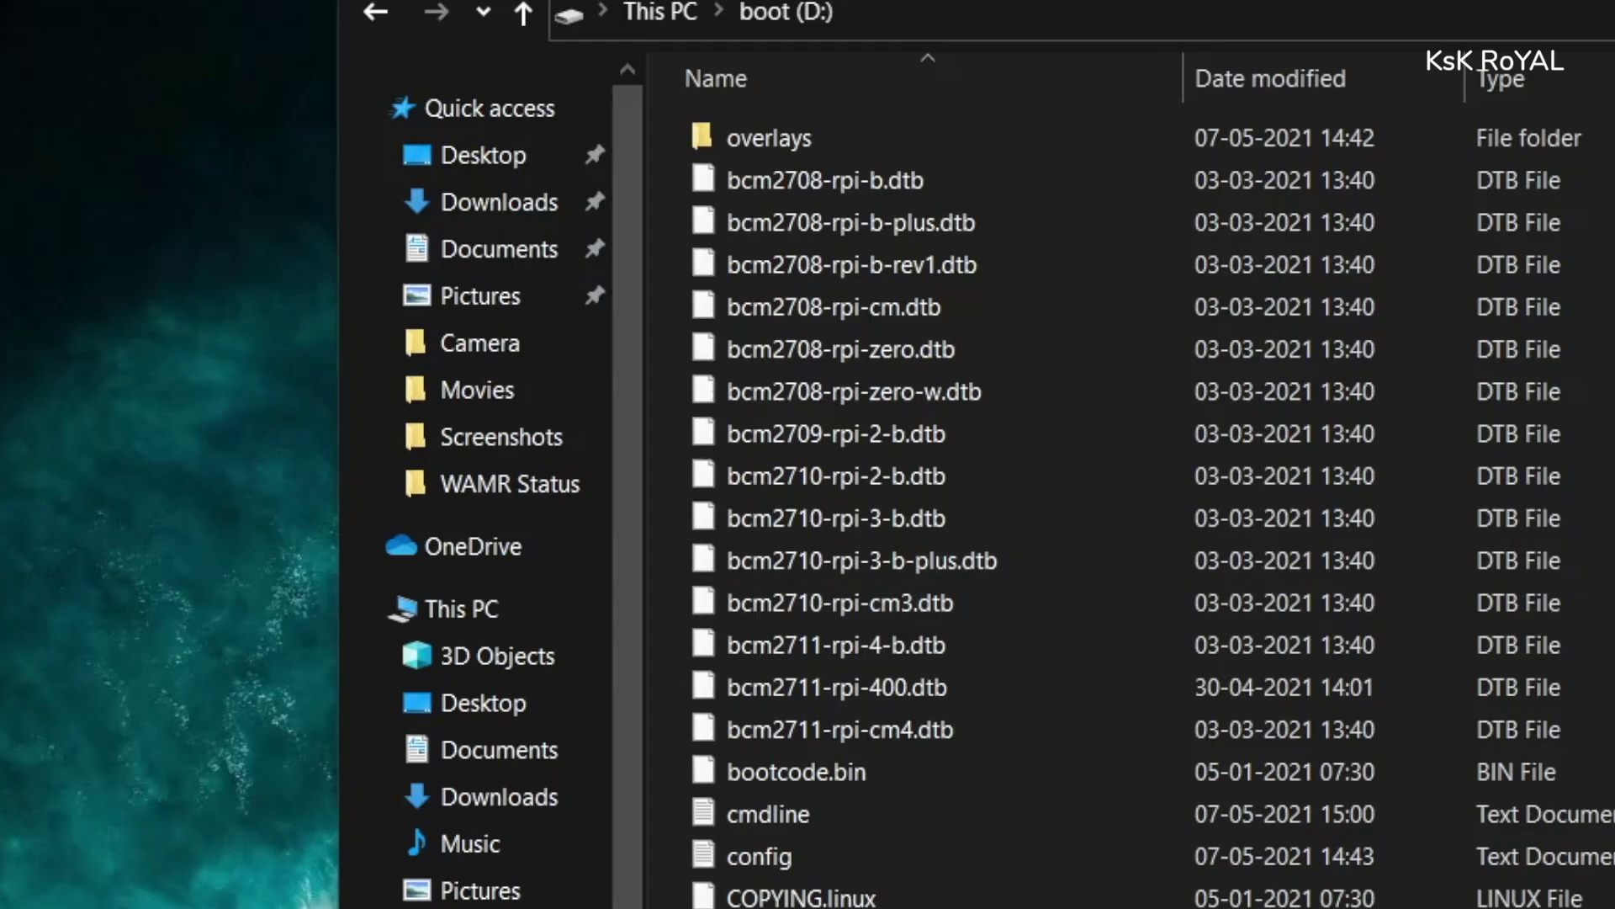
pyautogui.scroll(-5, 926, 505)
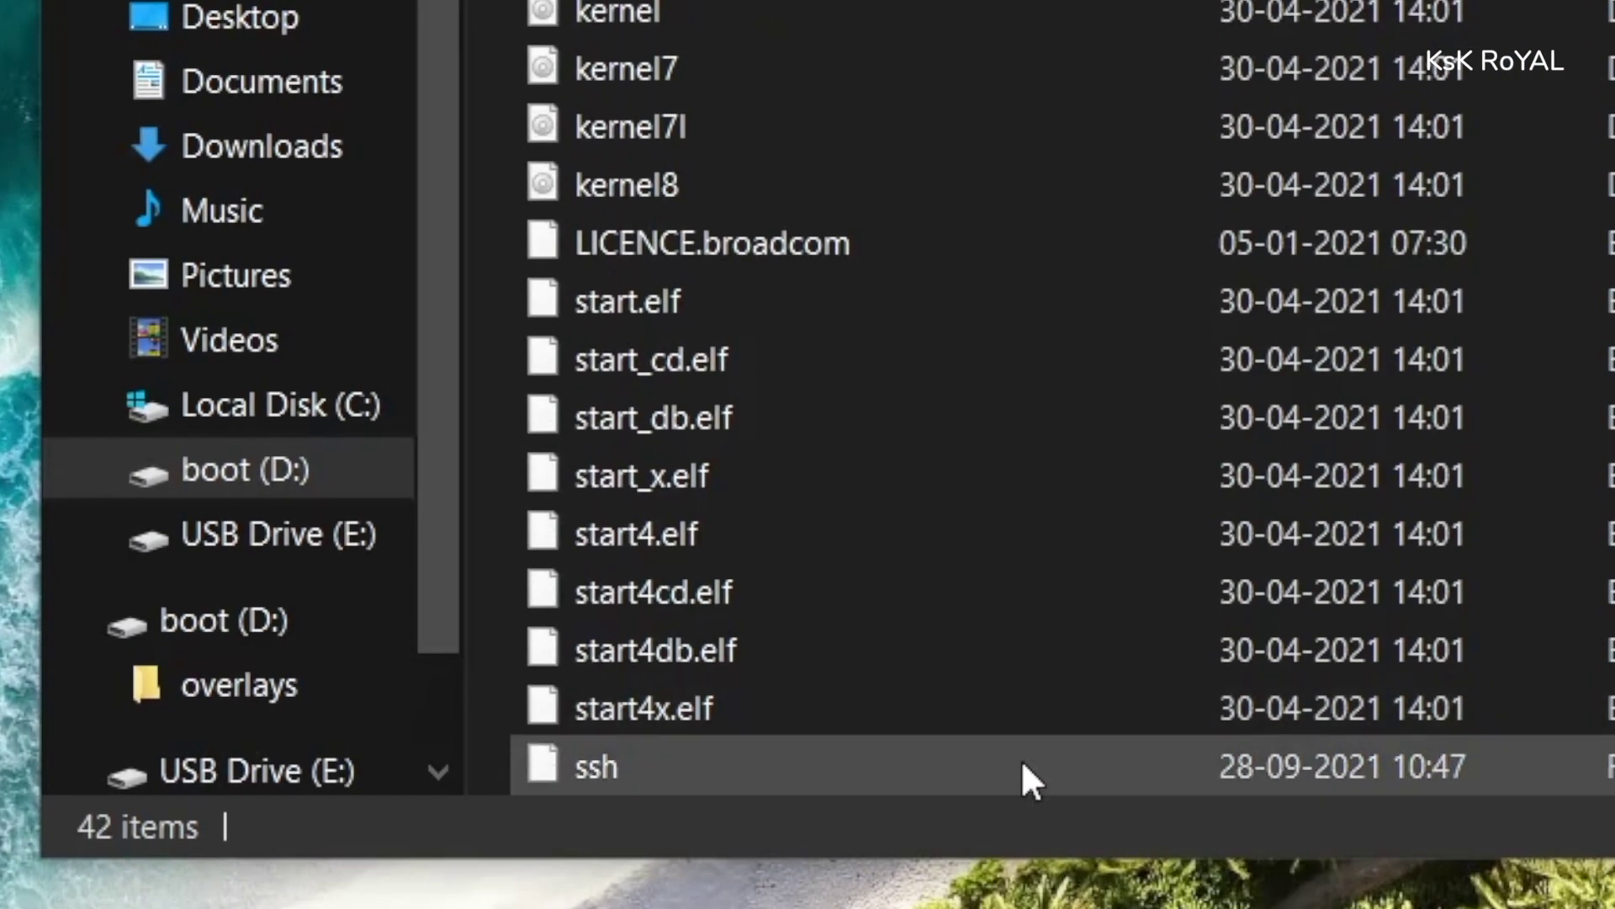
pyautogui.click(1019, 766)
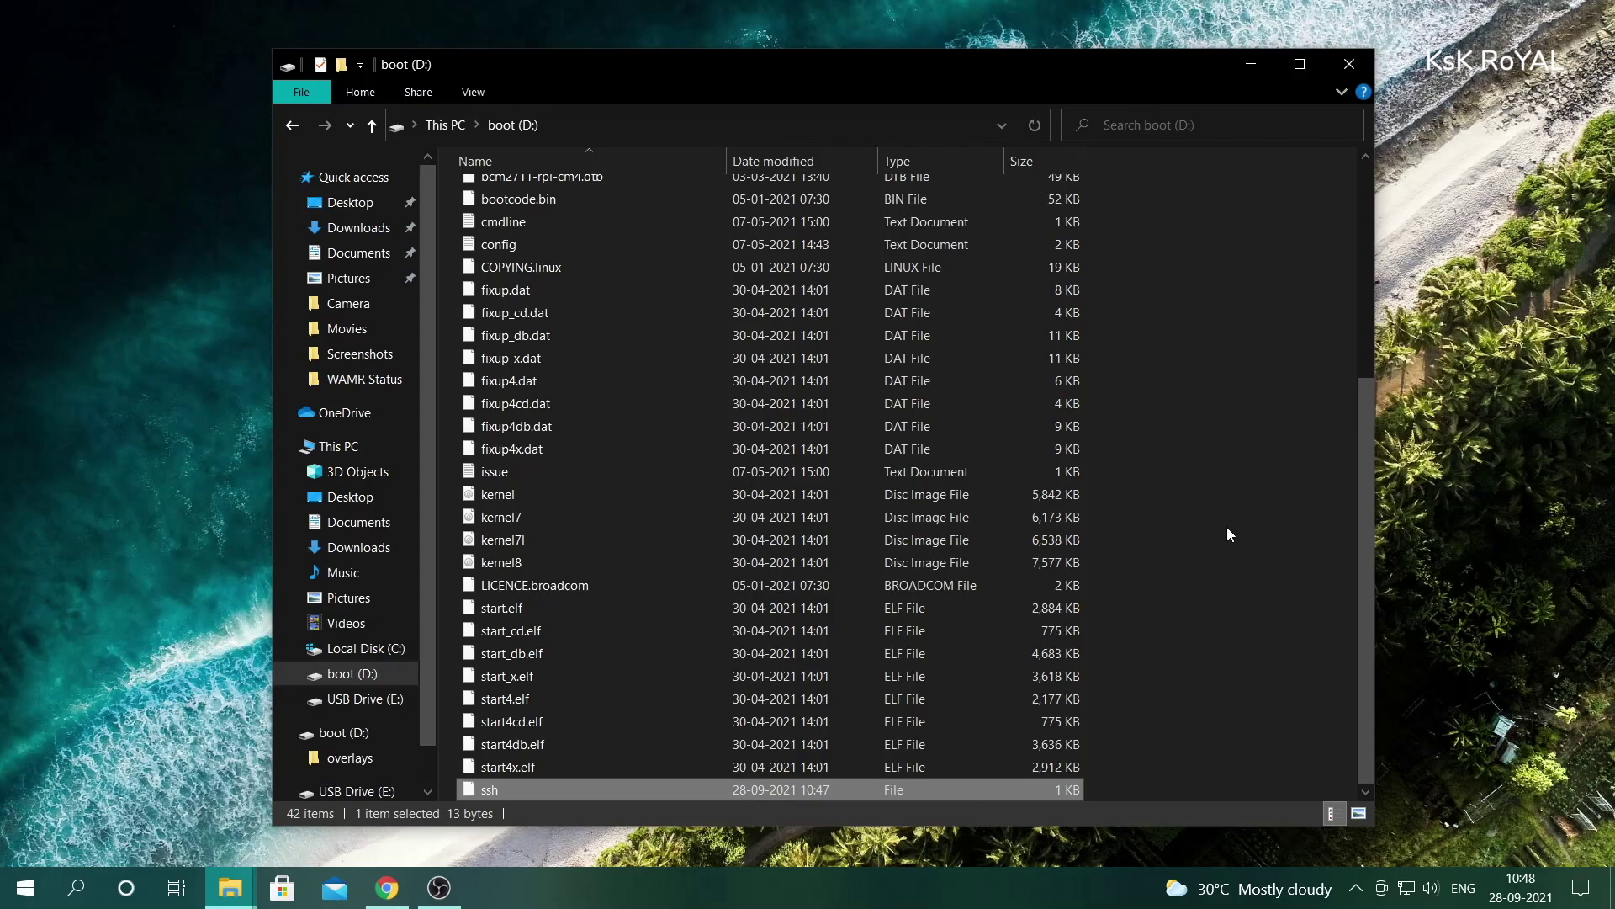
pyautogui.moveTo(1361, 461); pyautogui.dragTo(1386, 240)
pyautogui.click(556, 581)
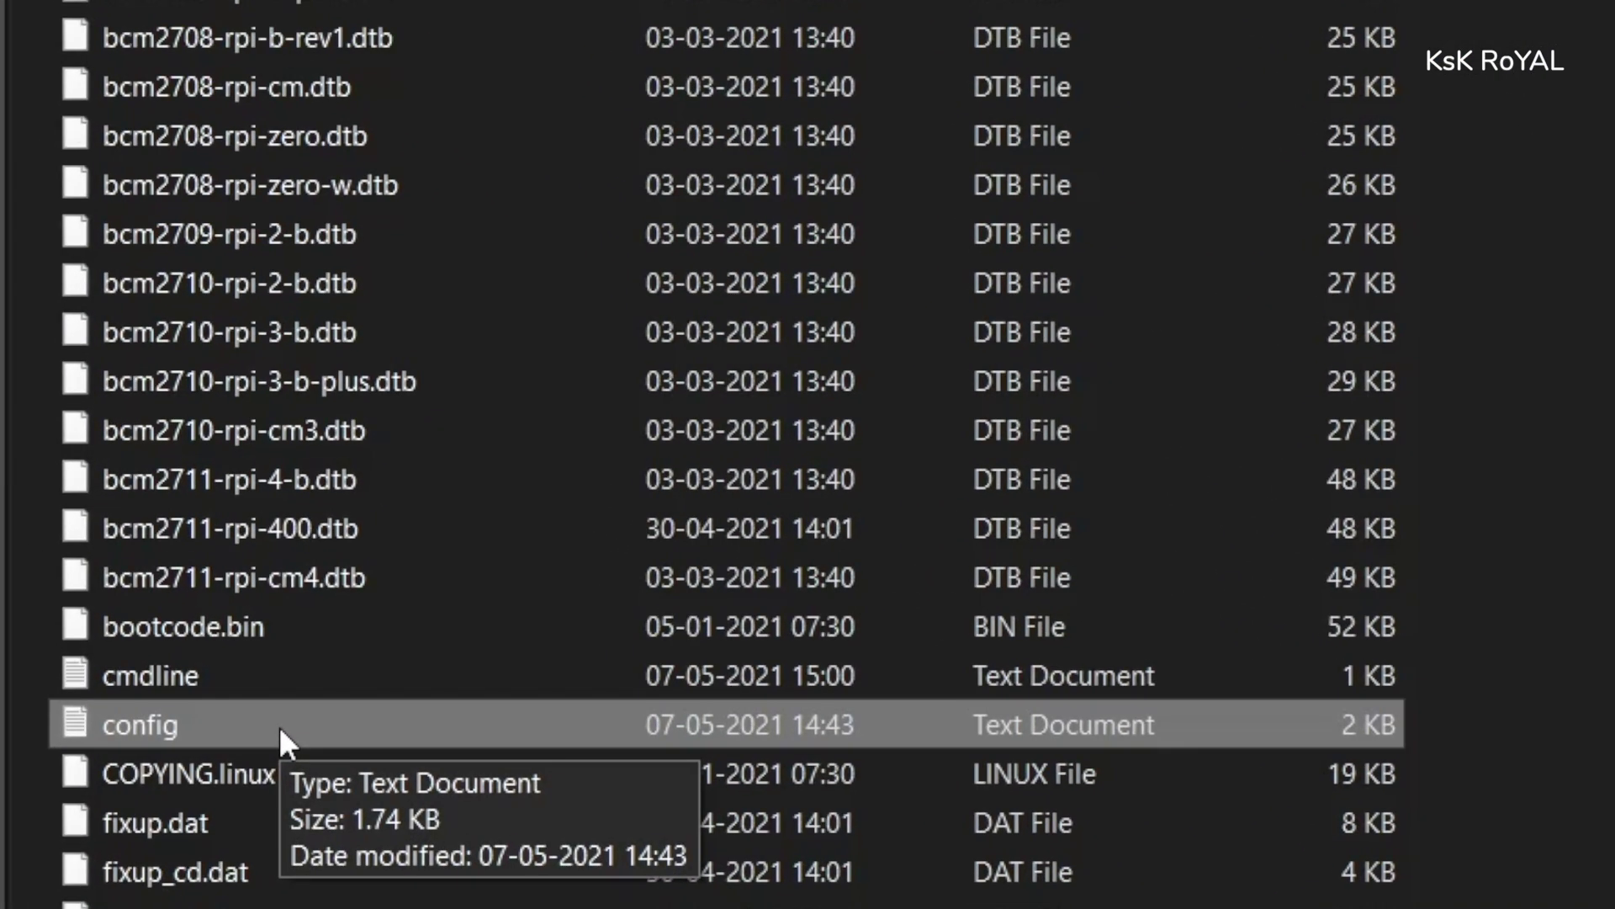
# - Open config and append arm_freq=2147, gpu_freq=750 and over_voltage=6 at the end
pyautogui.doubleClick(279, 726)
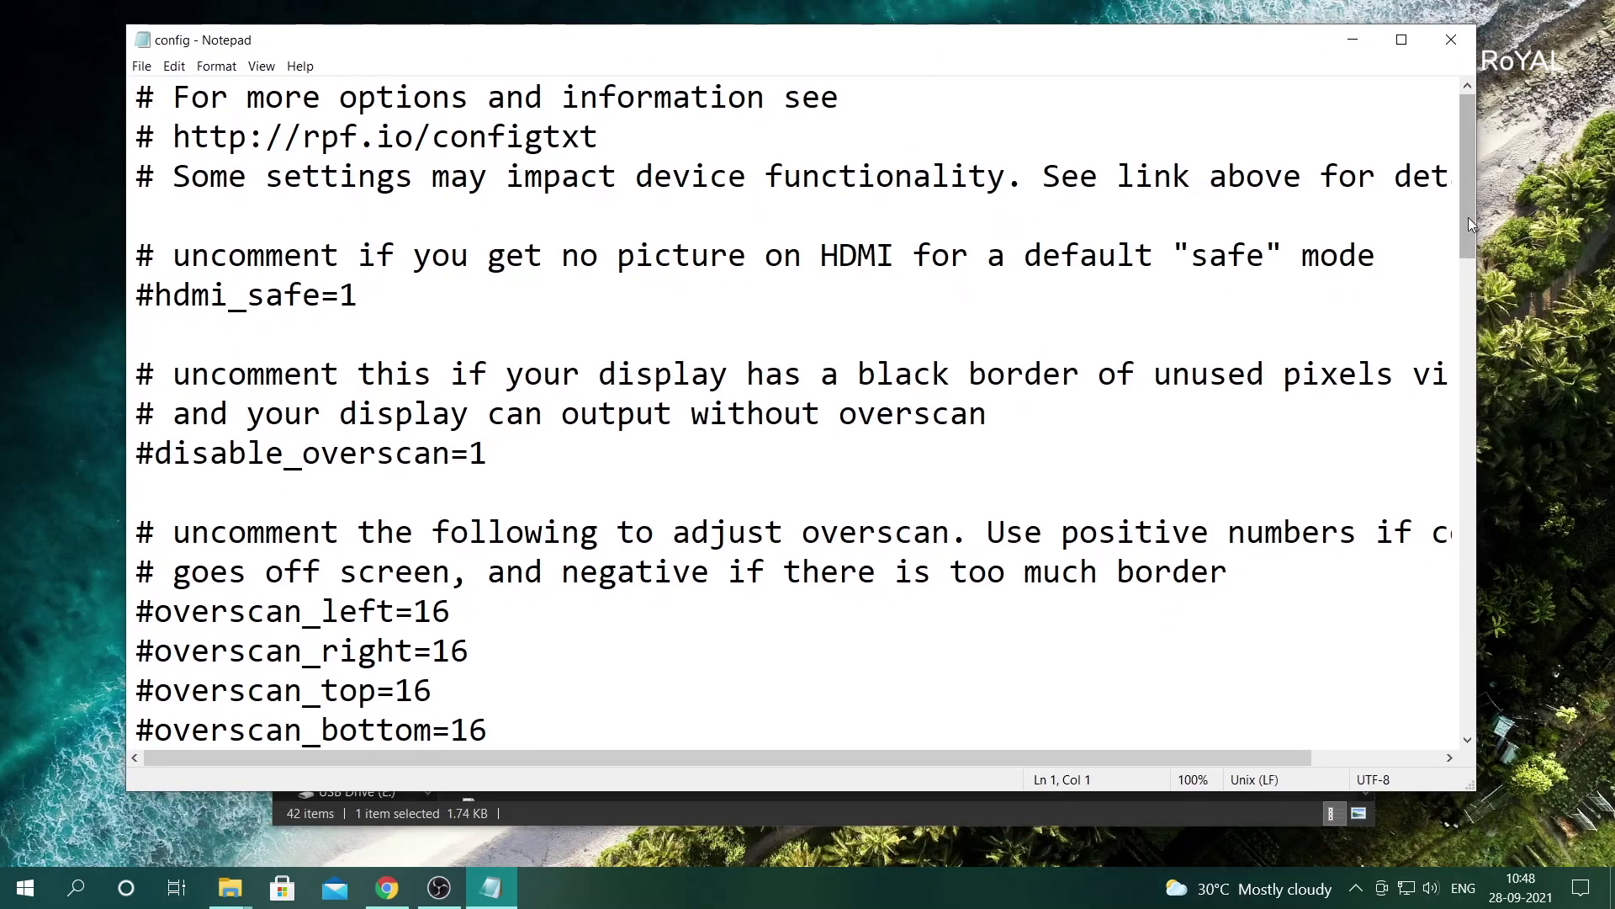
pyautogui.moveTo(1467, 217); pyautogui.dragTo(1467, 717)
pyautogui.click(143, 374)
pyautogui.write('arm_freq=2147')
pyautogui.press('Return')
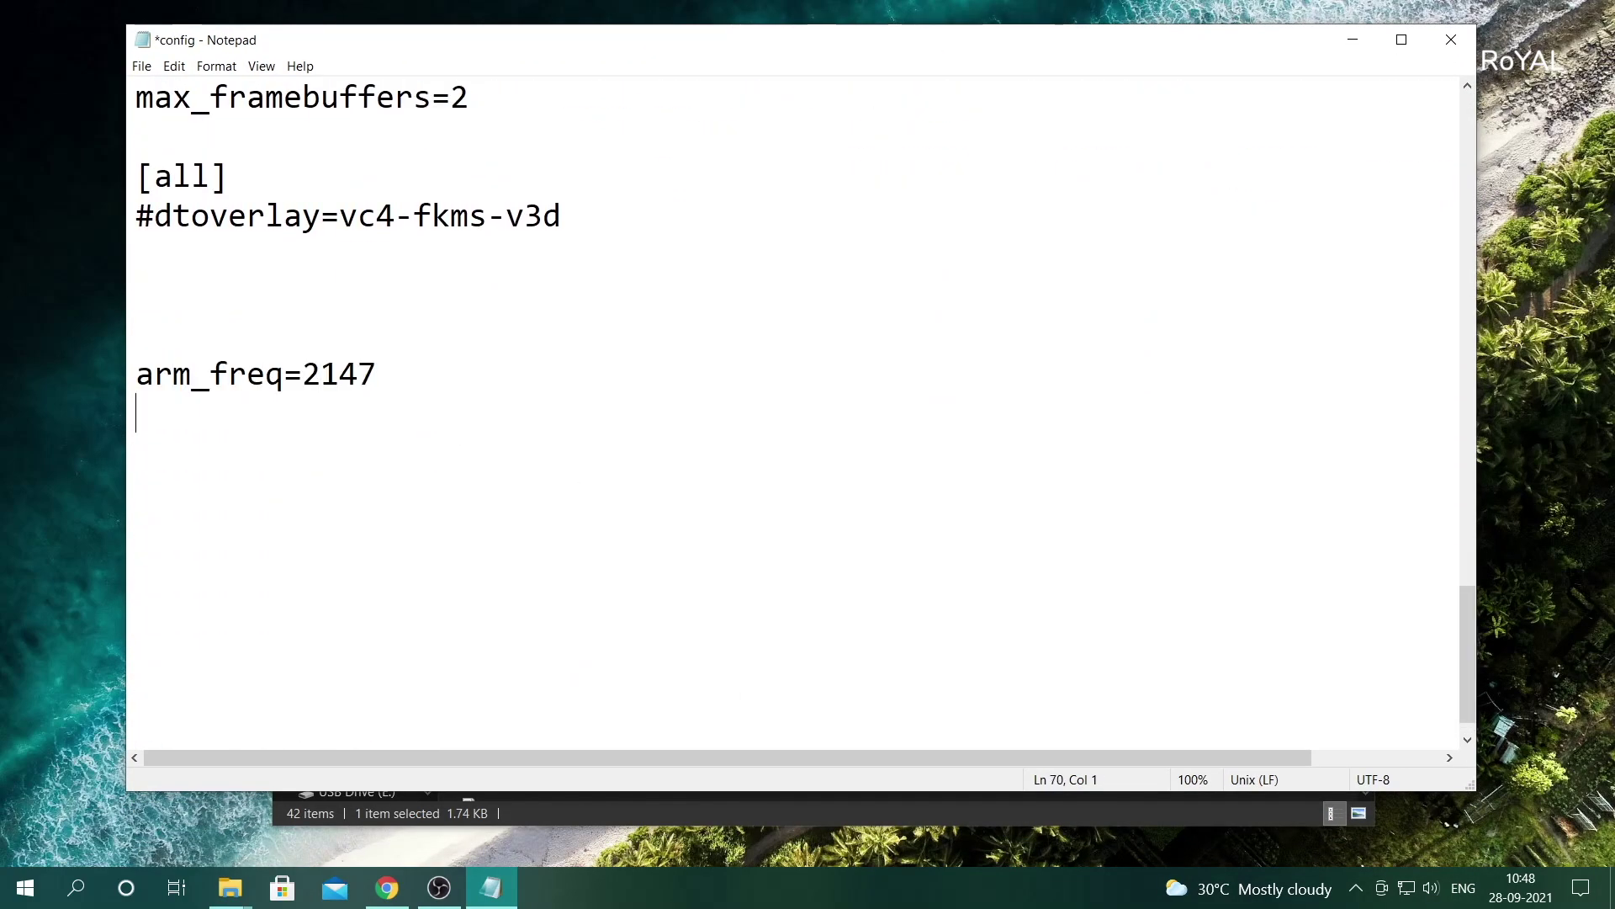
pyautogui.write('gpu_freq=750')
pyautogui.press('Return')
pyautogui.write('over_voltage=6')
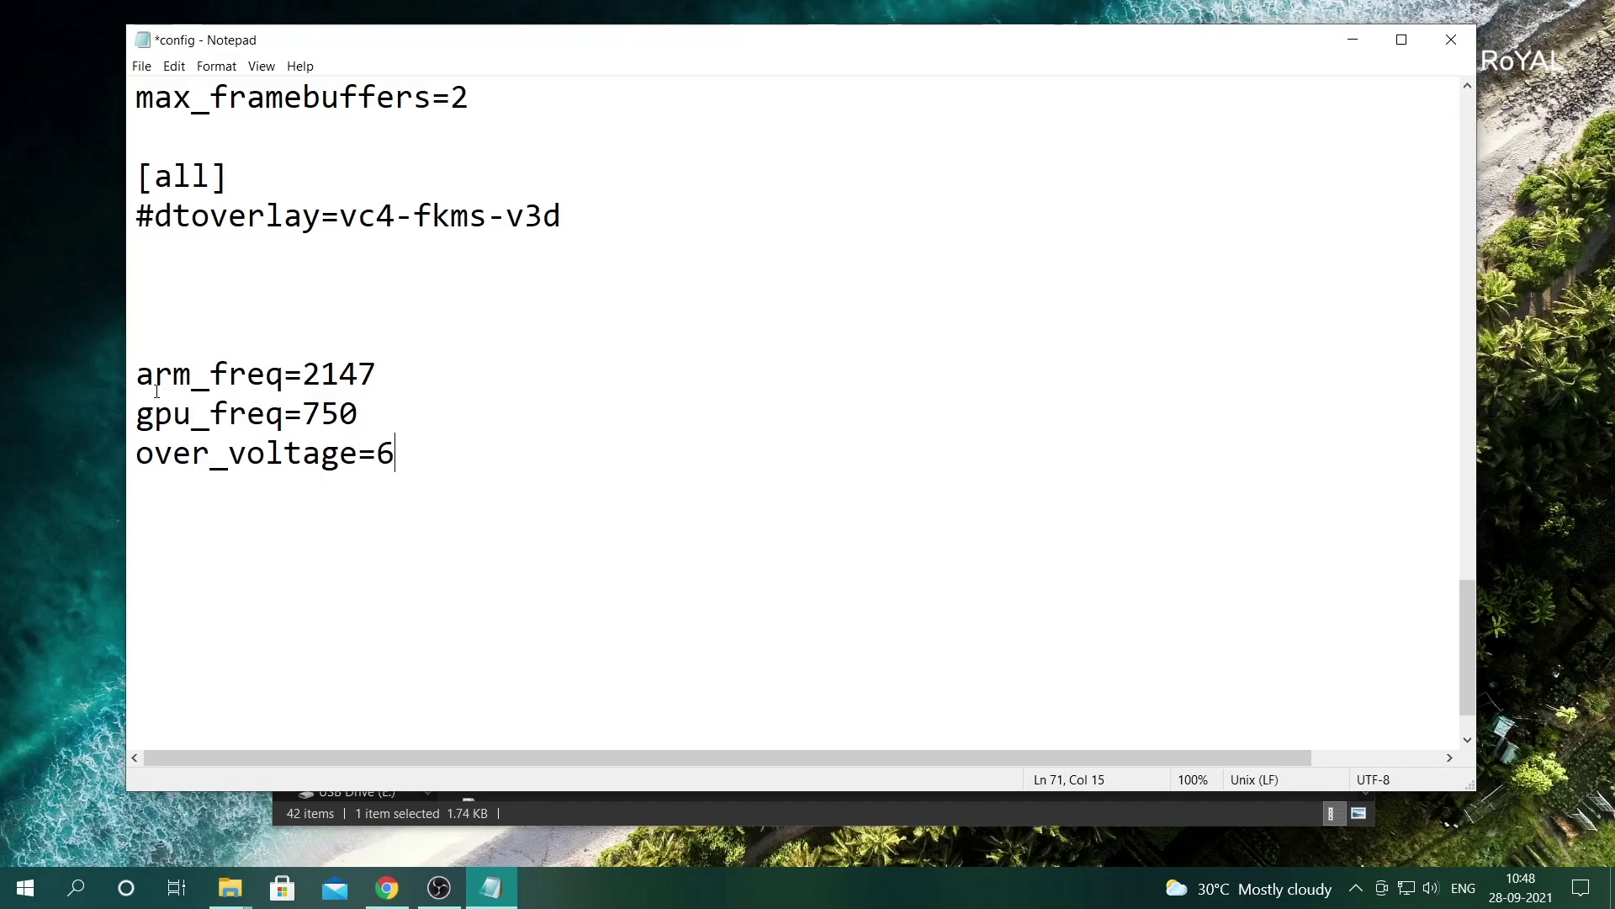
# - Review the new overclock lines and save config
pyautogui.moveTo(136, 373); pyautogui.dragTo(381, 376)
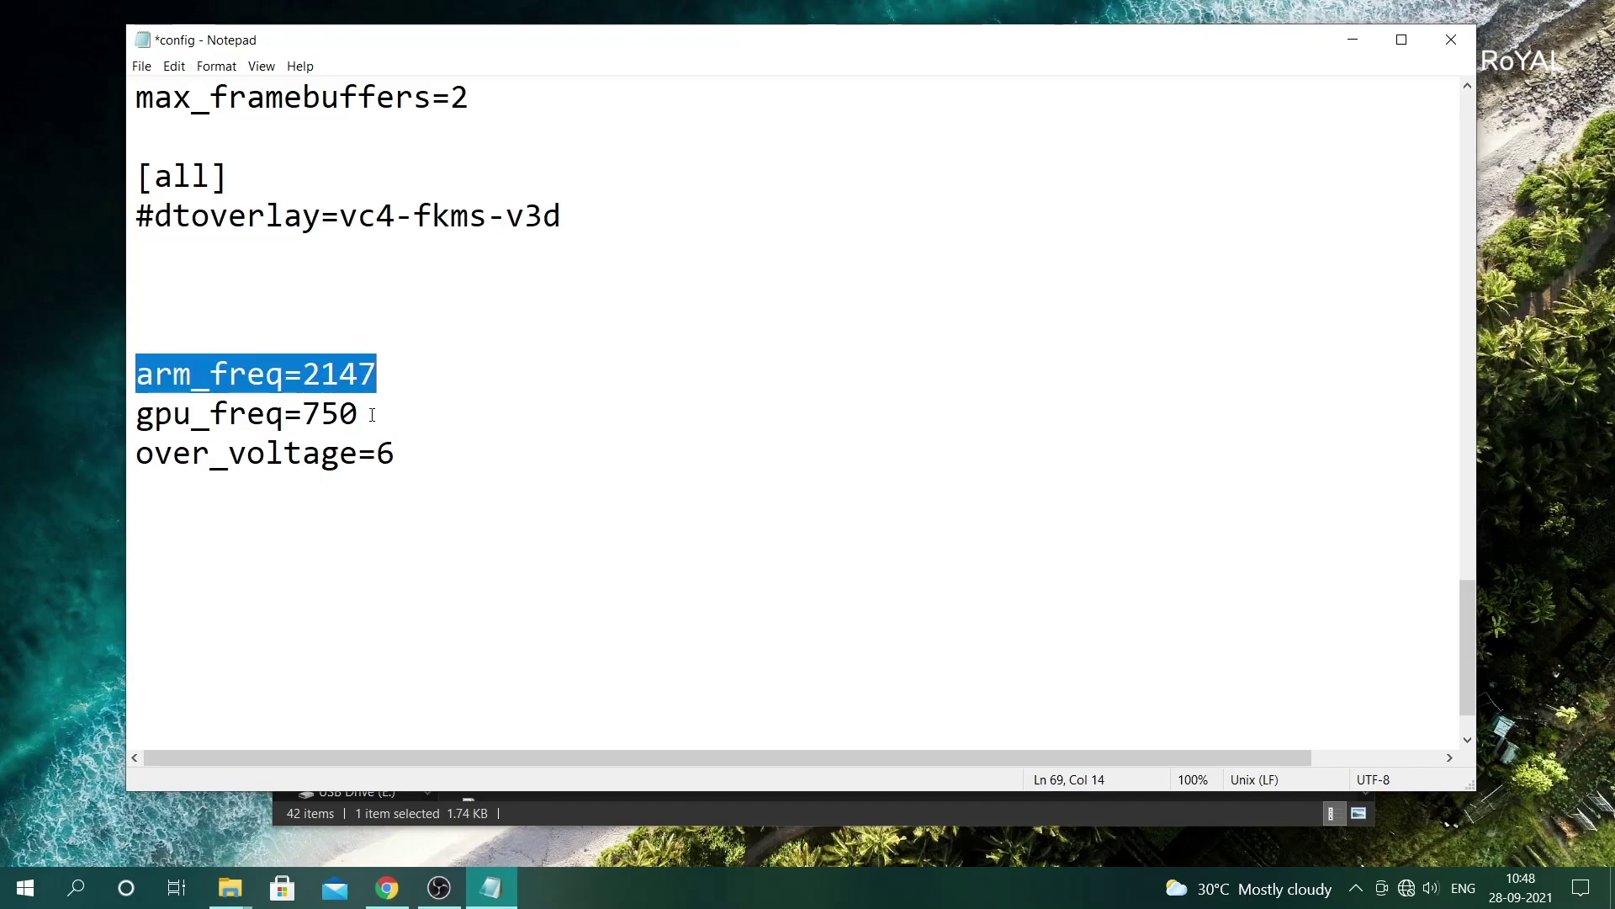
pyautogui.moveTo(136, 414); pyautogui.dragTo(134, 455)
pyautogui.click(261, 492)
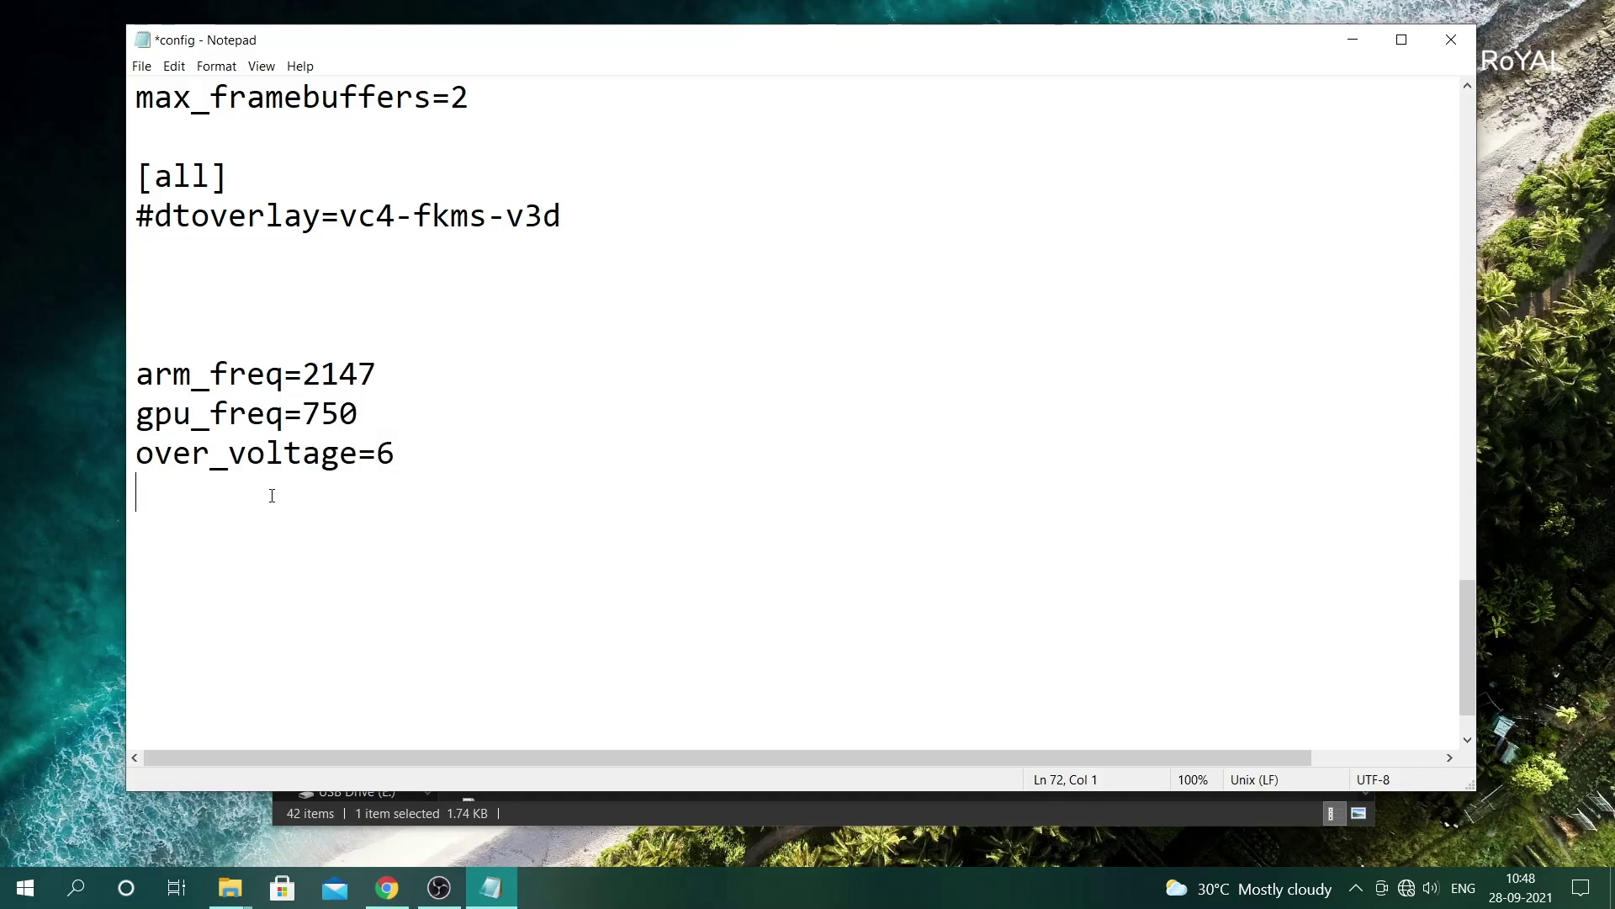
pyautogui.hotkey('ctrl', 's')
# - Close Notepad, check the ssh file in the boot (D:) listing, and close Explorer
pyautogui.click(1451, 40)
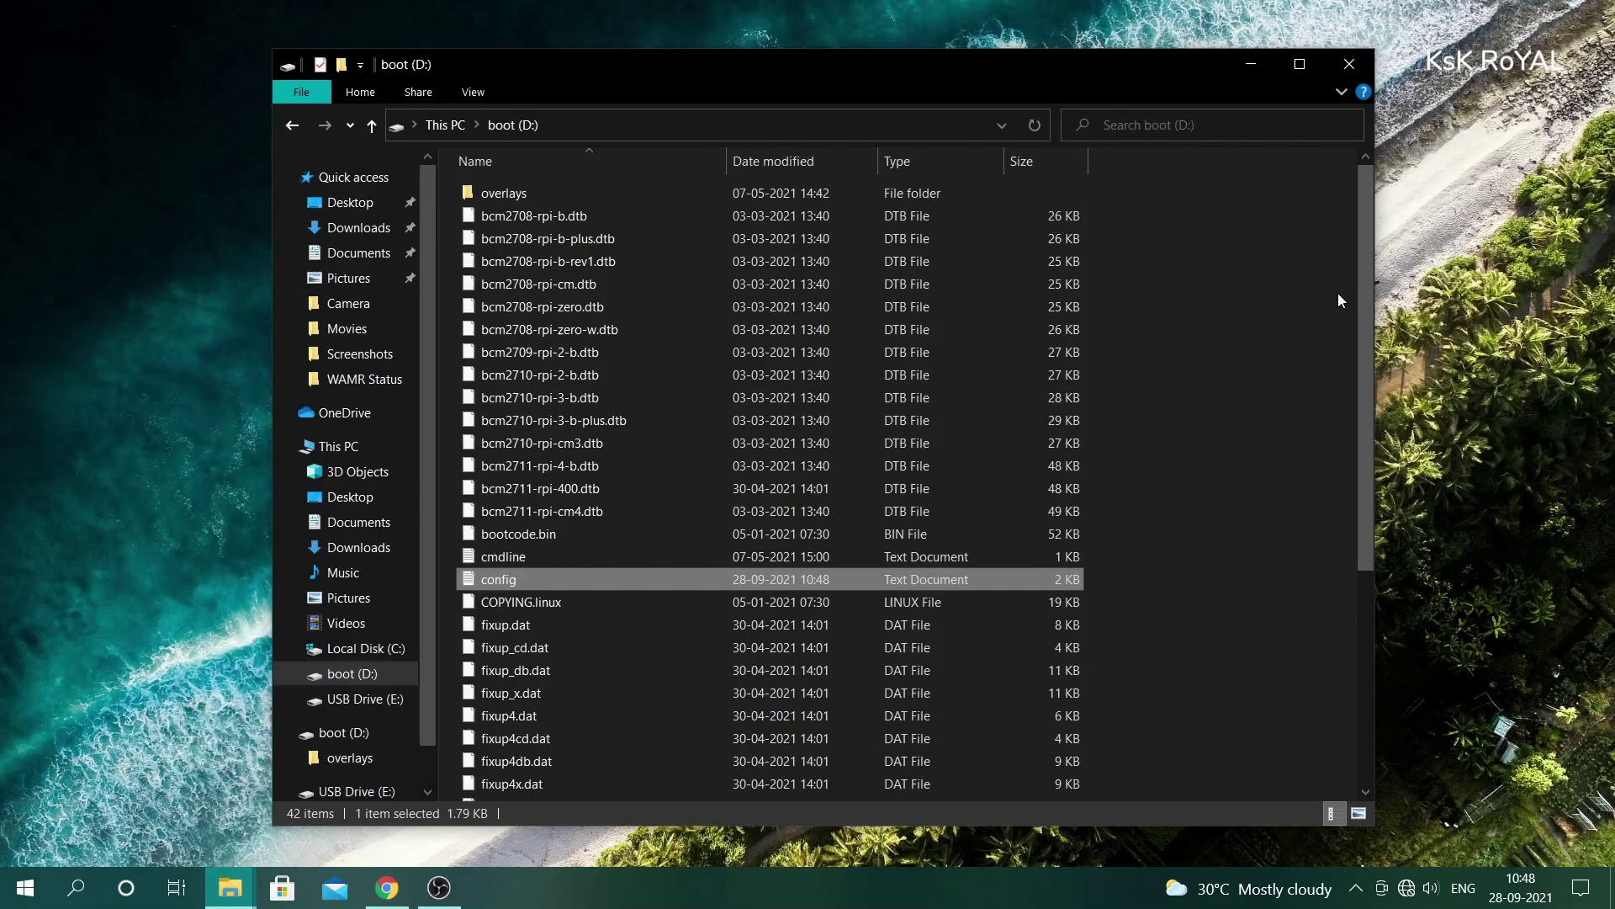
pyautogui.moveTo(1365, 252); pyautogui.dragTo(1362, 579)
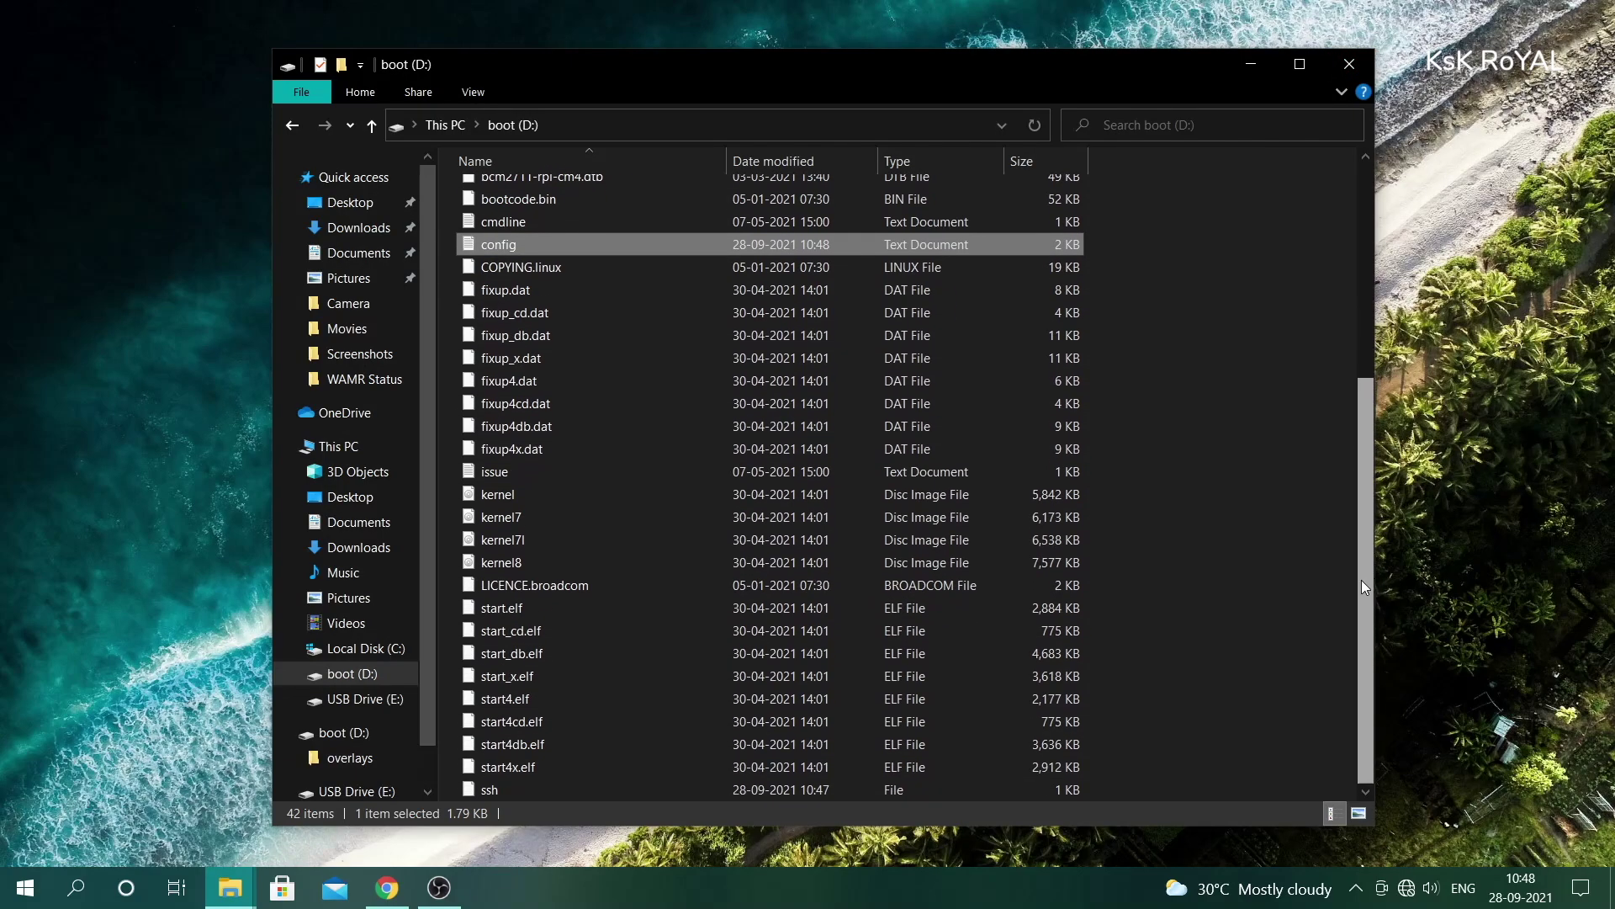
pyautogui.click(1351, 65)
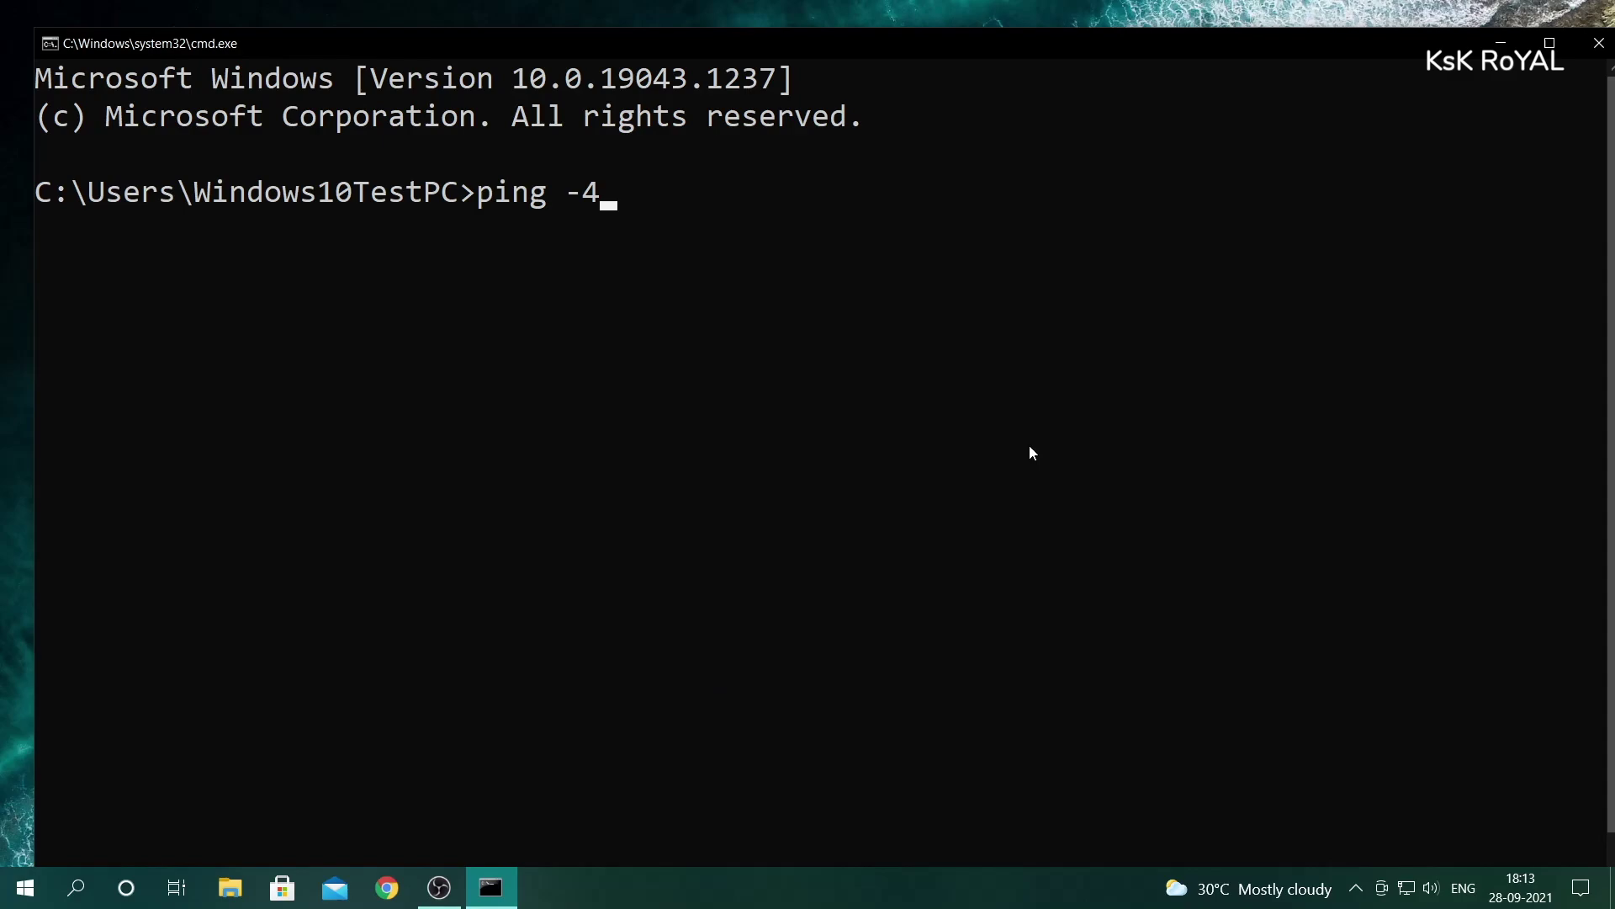
# - Ping -4 raspberrypi.local and highlight the returned address 192.168.0.106
pyautogui.write(' raspberrypi.')
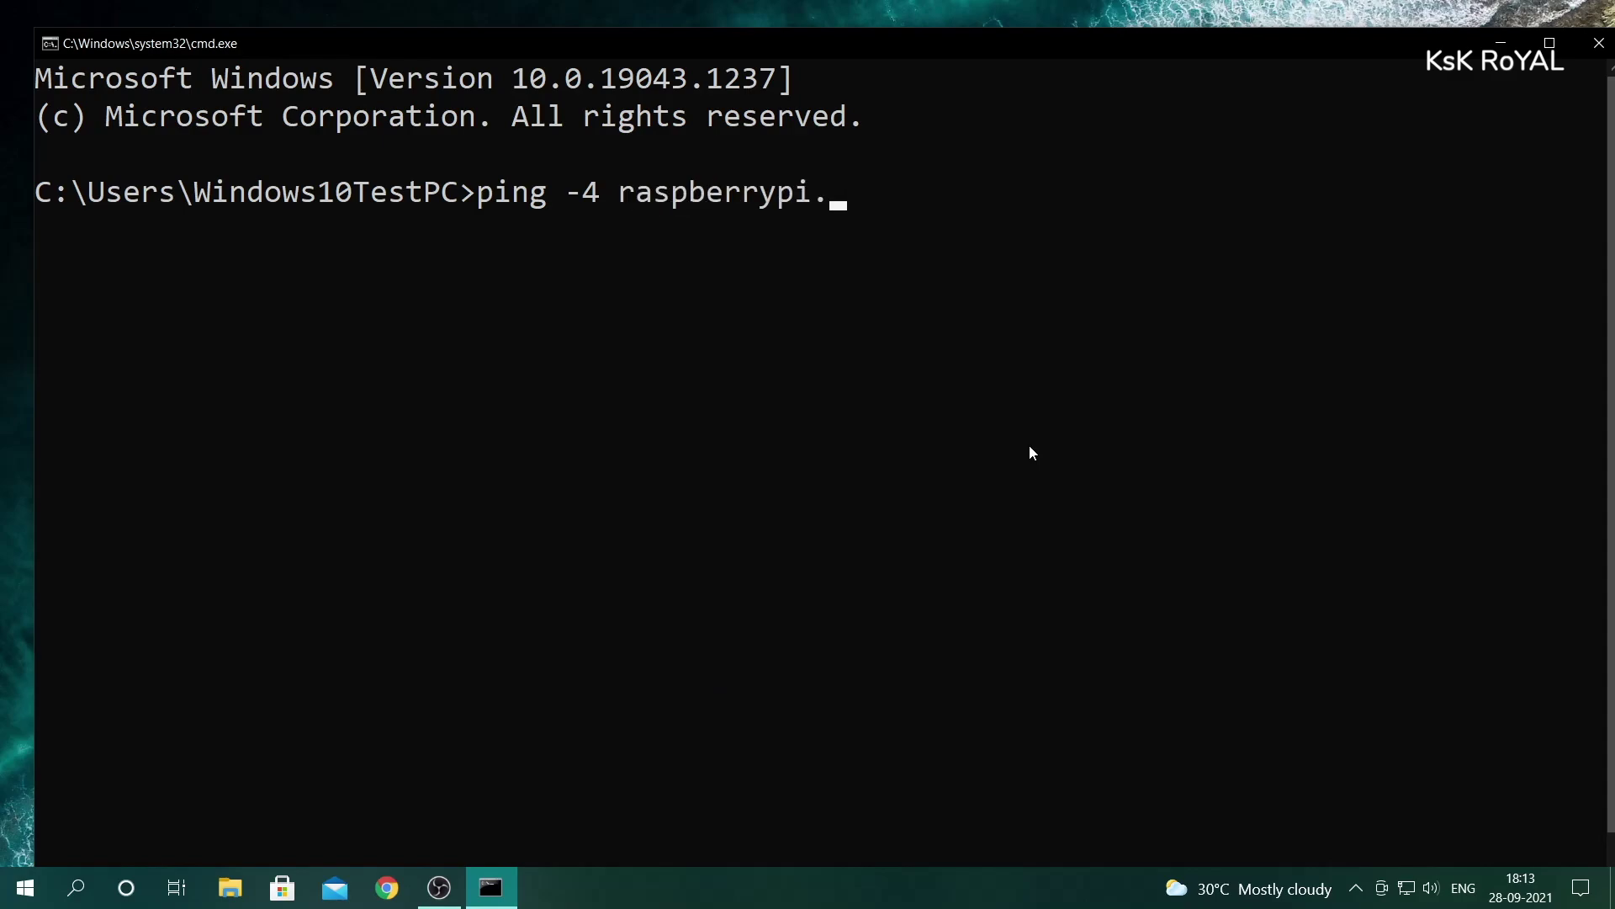
pyautogui.write('local')
pyautogui.press('Return')
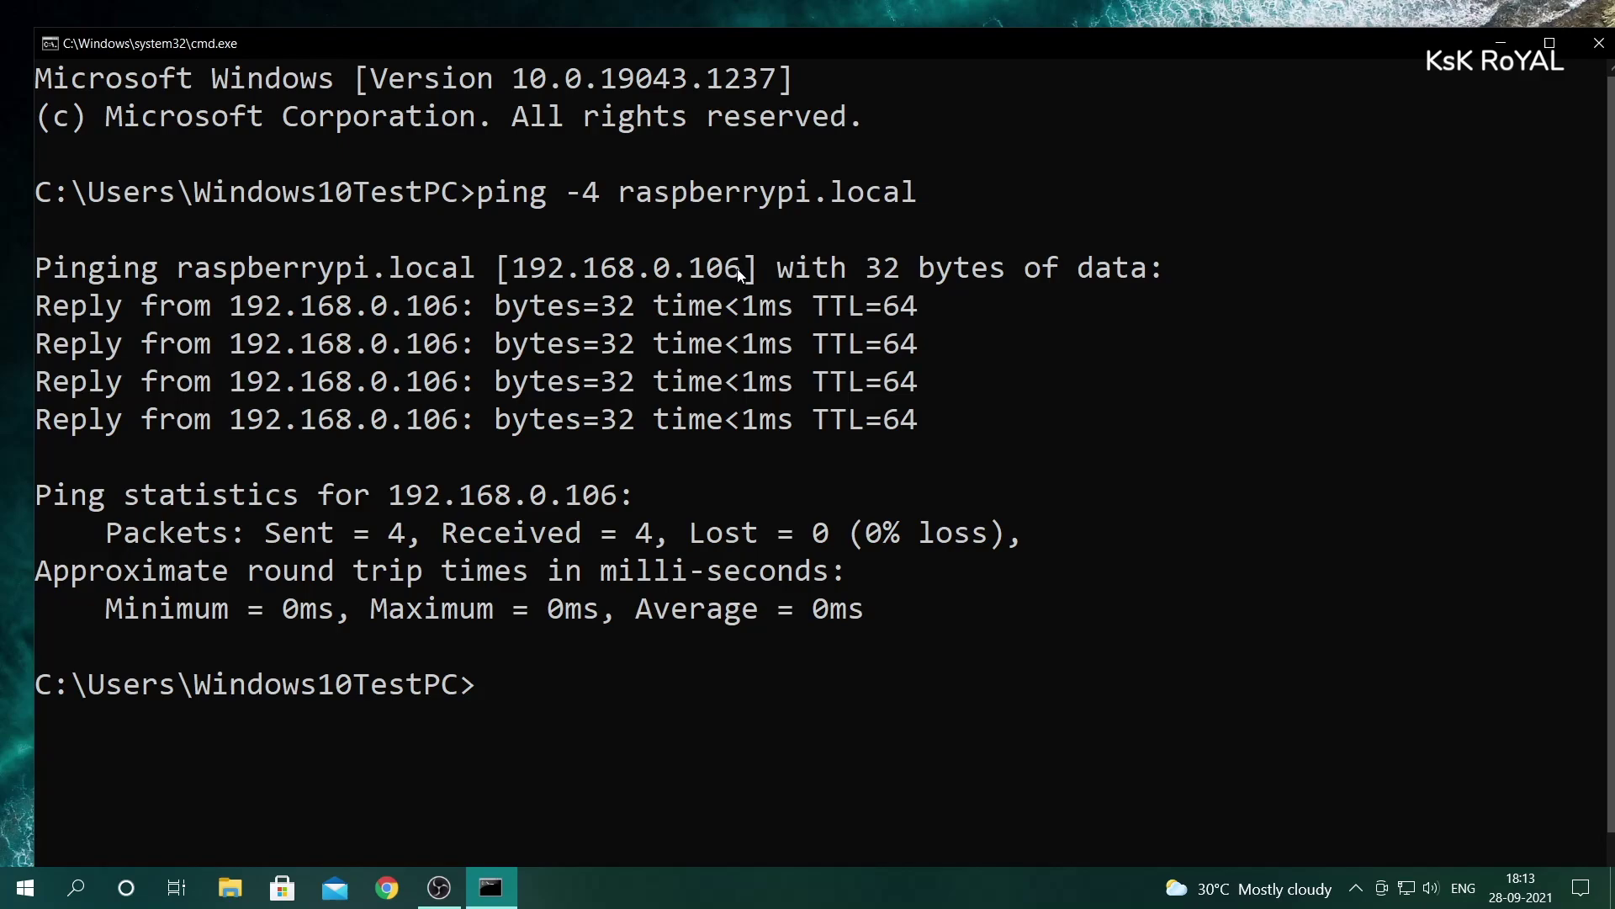
pyautogui.moveTo(737, 269); pyautogui.dragTo(530, 269)
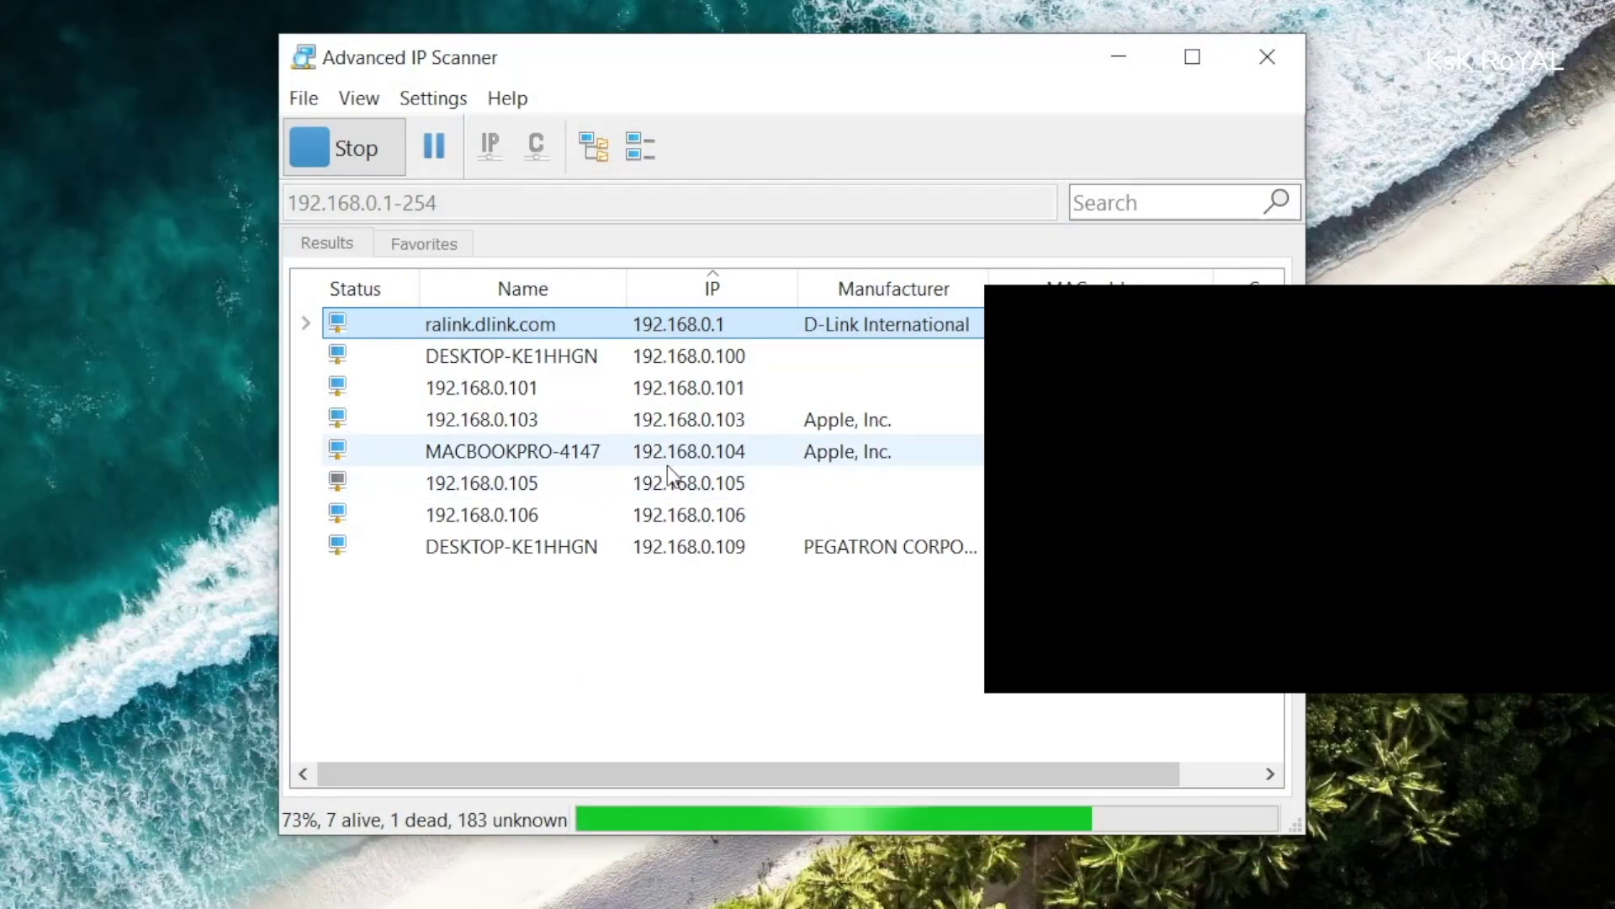
# - Select the 192.168.0.106 host in the scan results and minimize Advanced IP Scanner
pyautogui.click(675, 514)
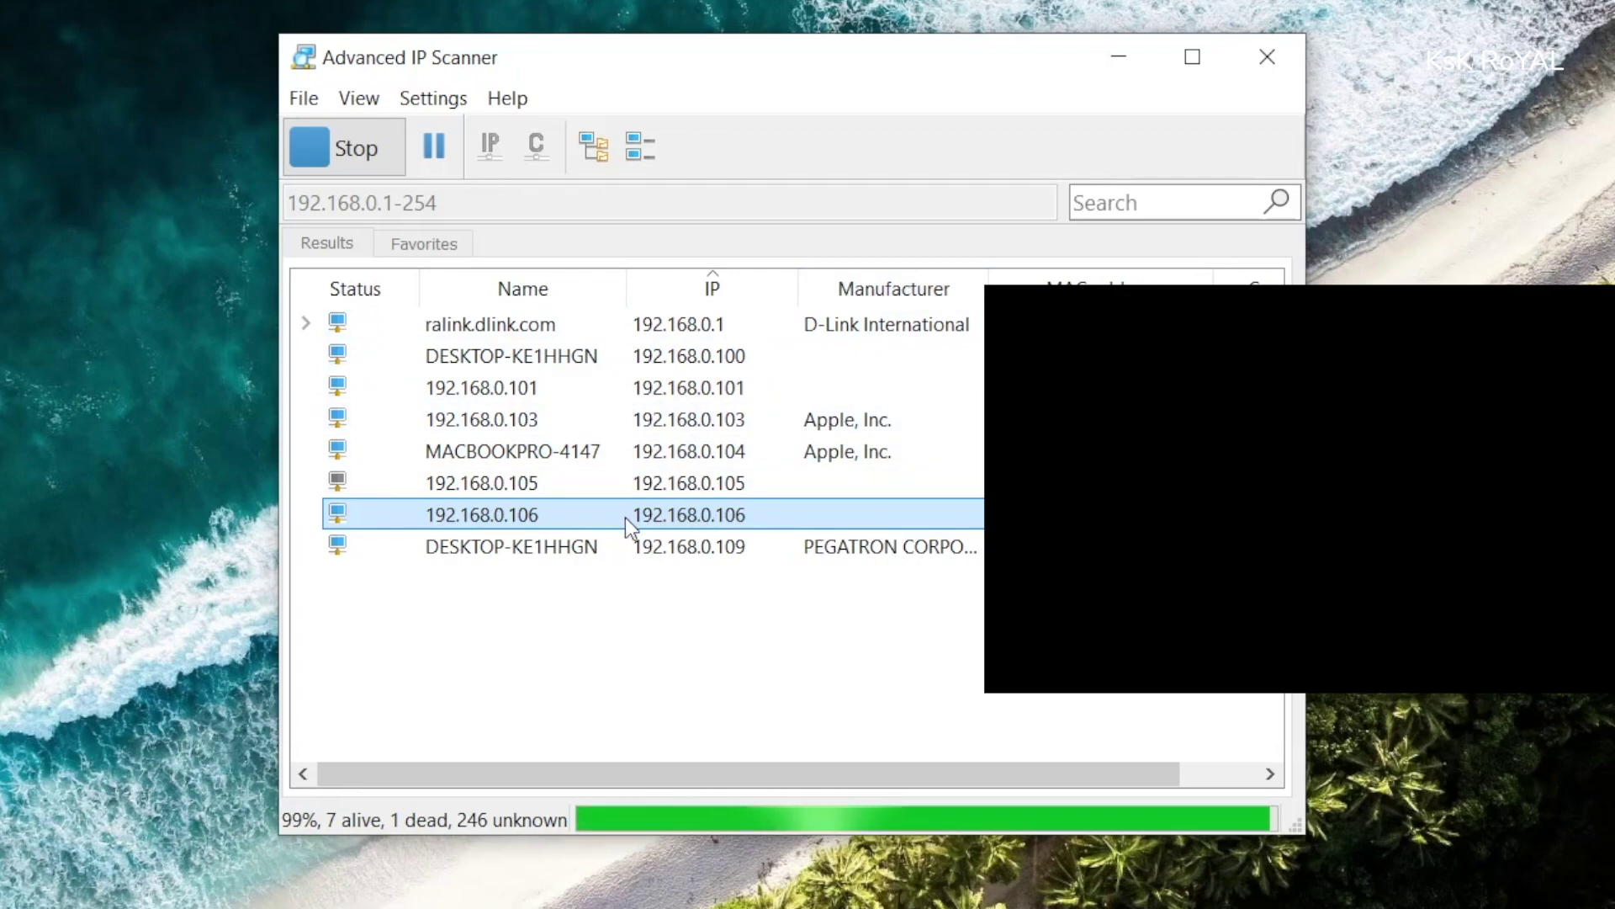
pyautogui.click(1118, 57)
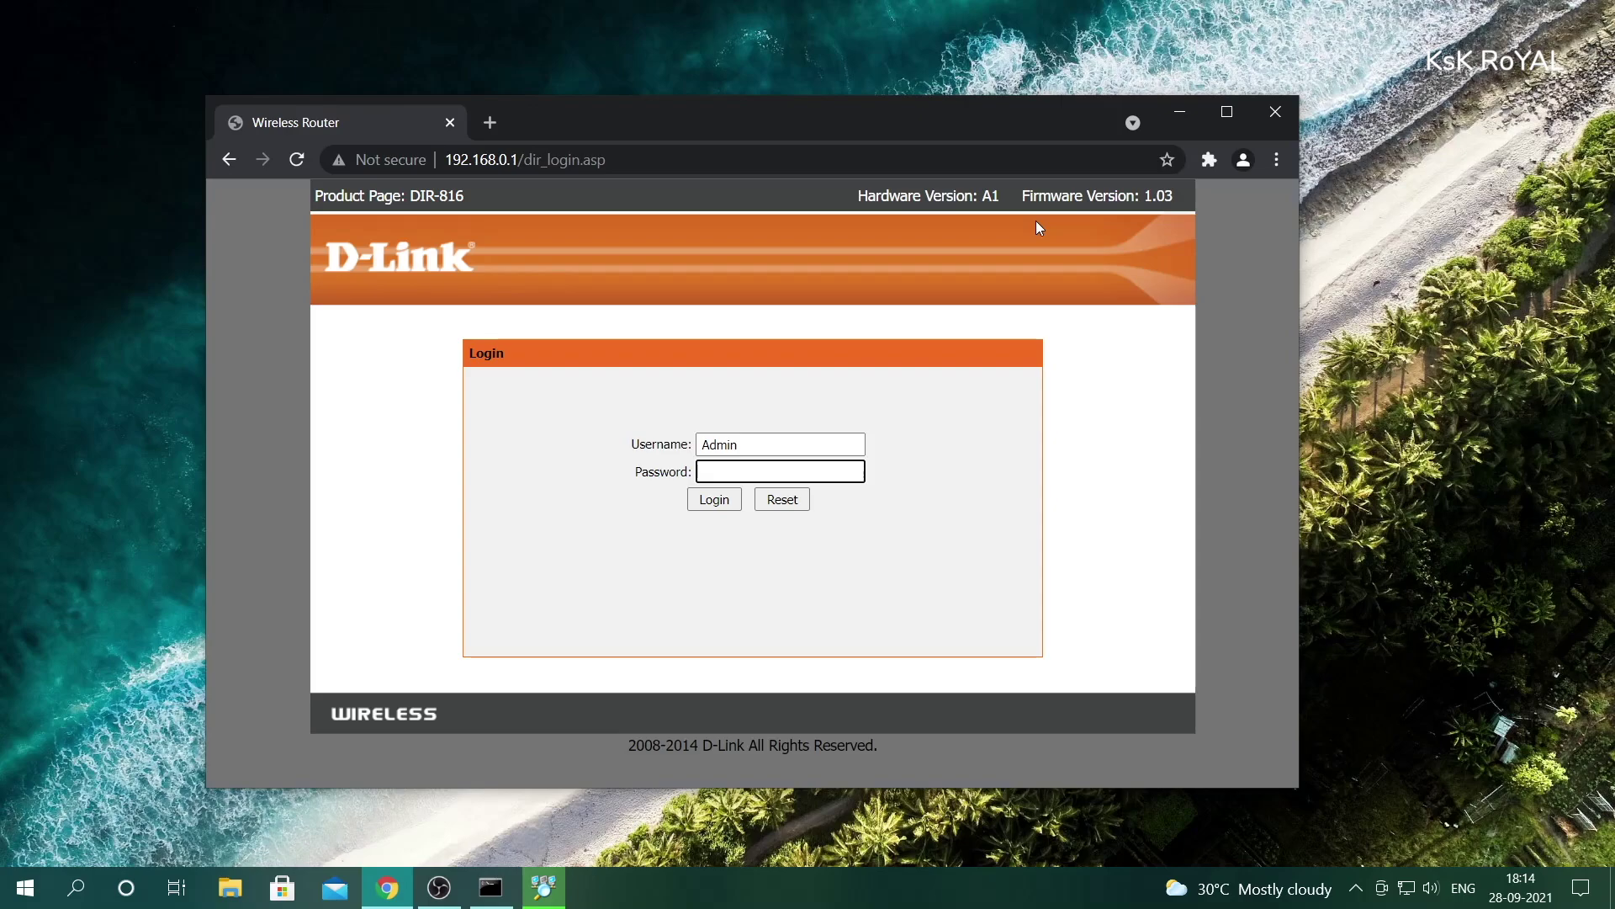
# - Log in to the router and find the raspberrypi client at 192.168.0.106 in the client table
pyautogui.press('Return')
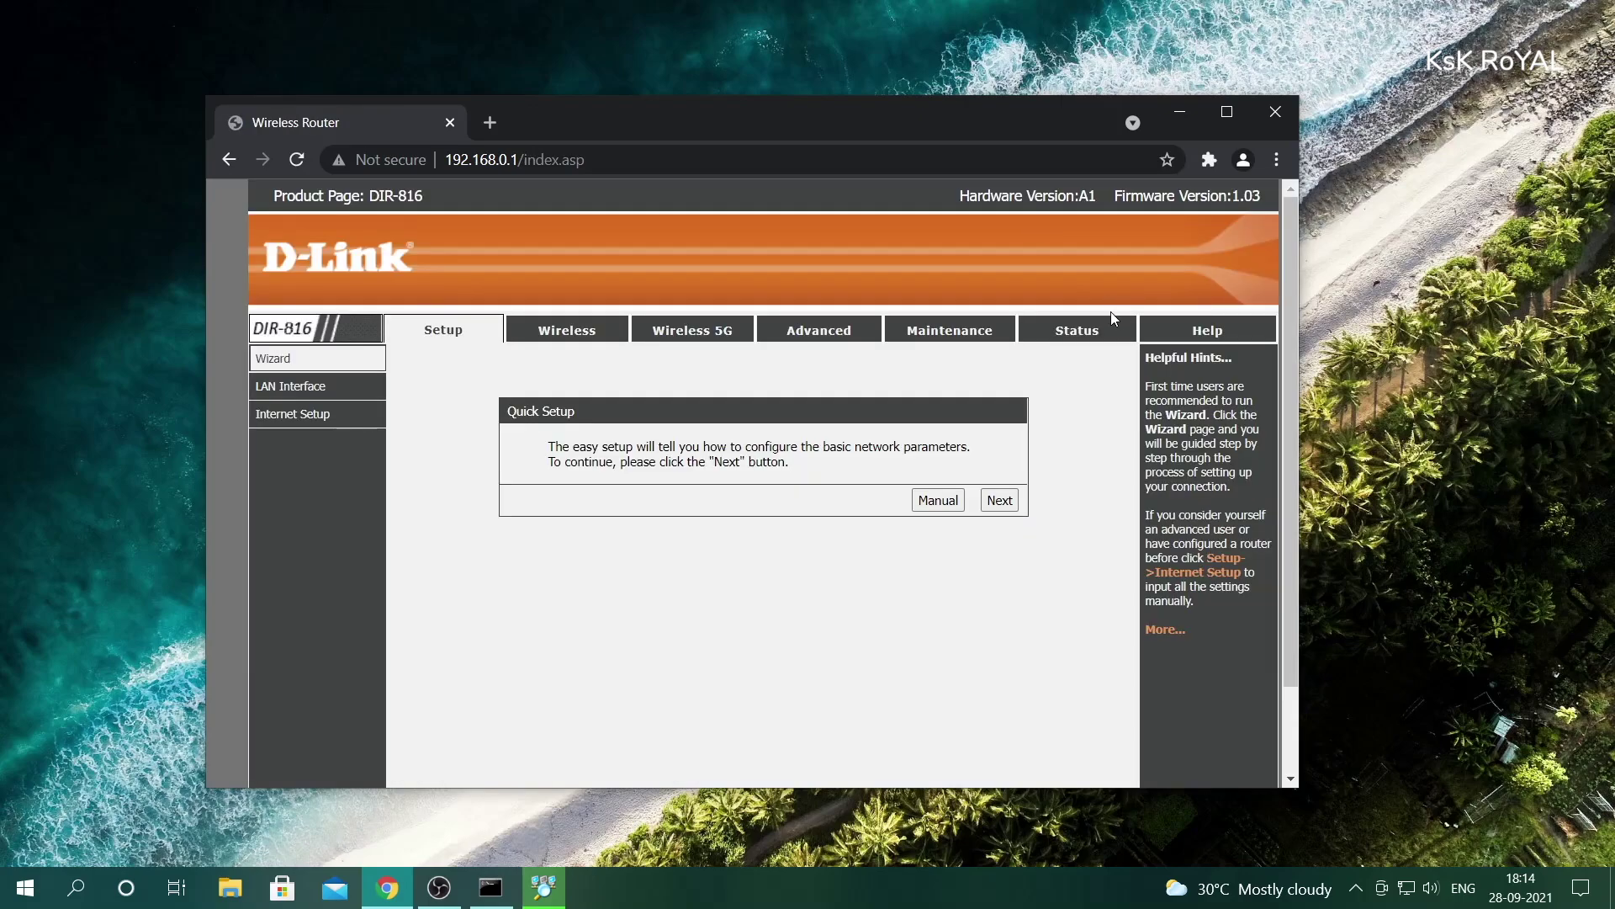
pyautogui.click(1110, 320)
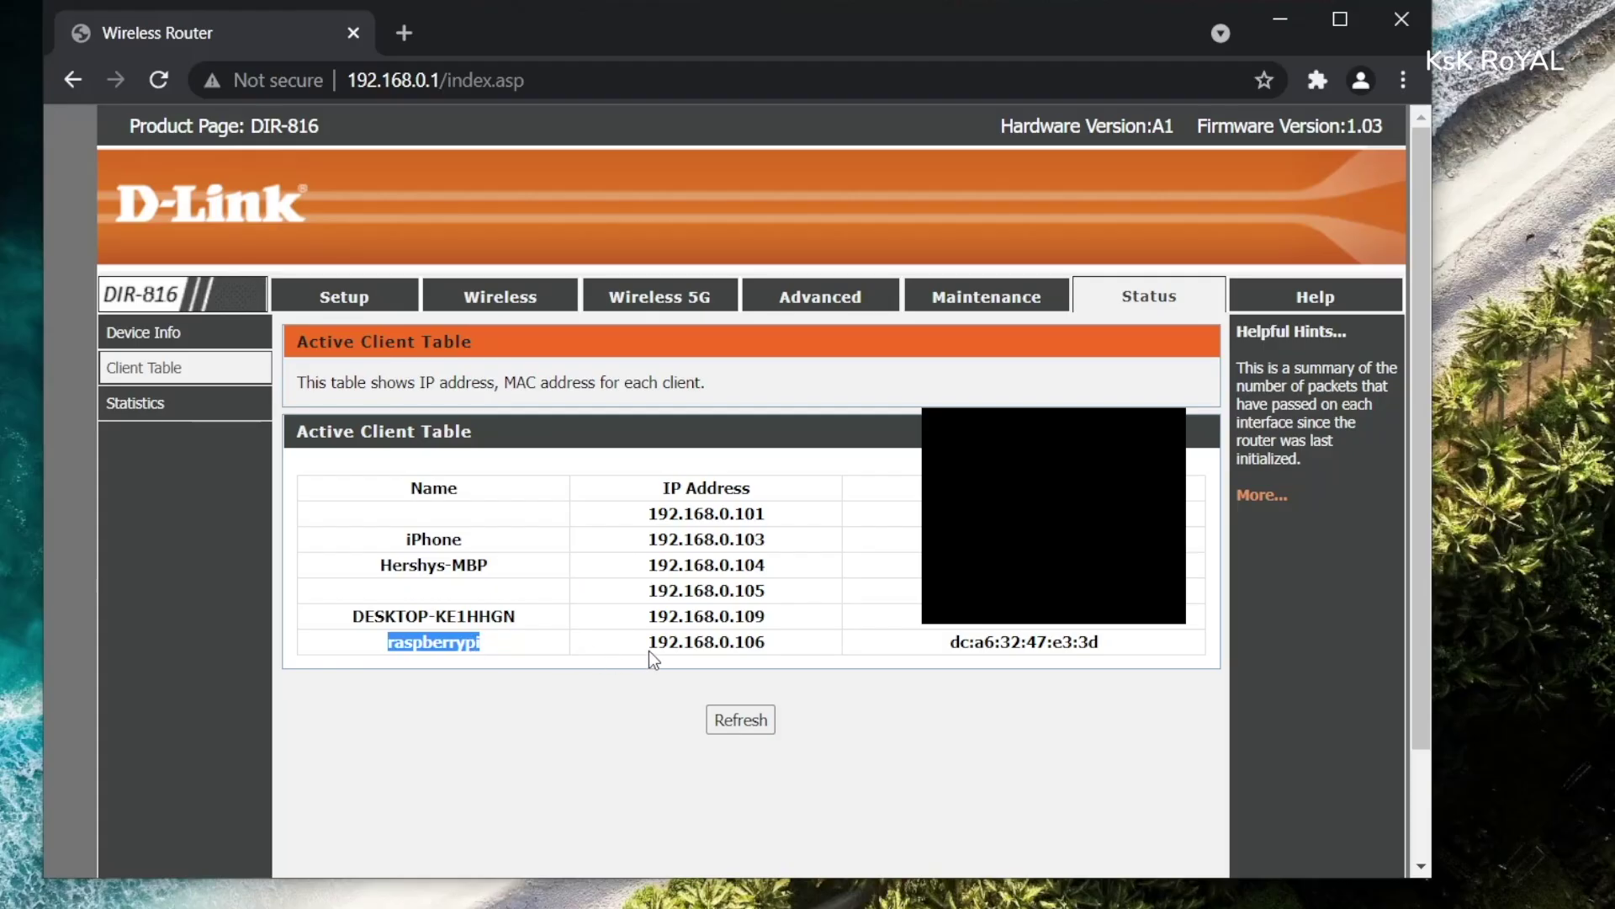
pyautogui.doubleClick(672, 642)
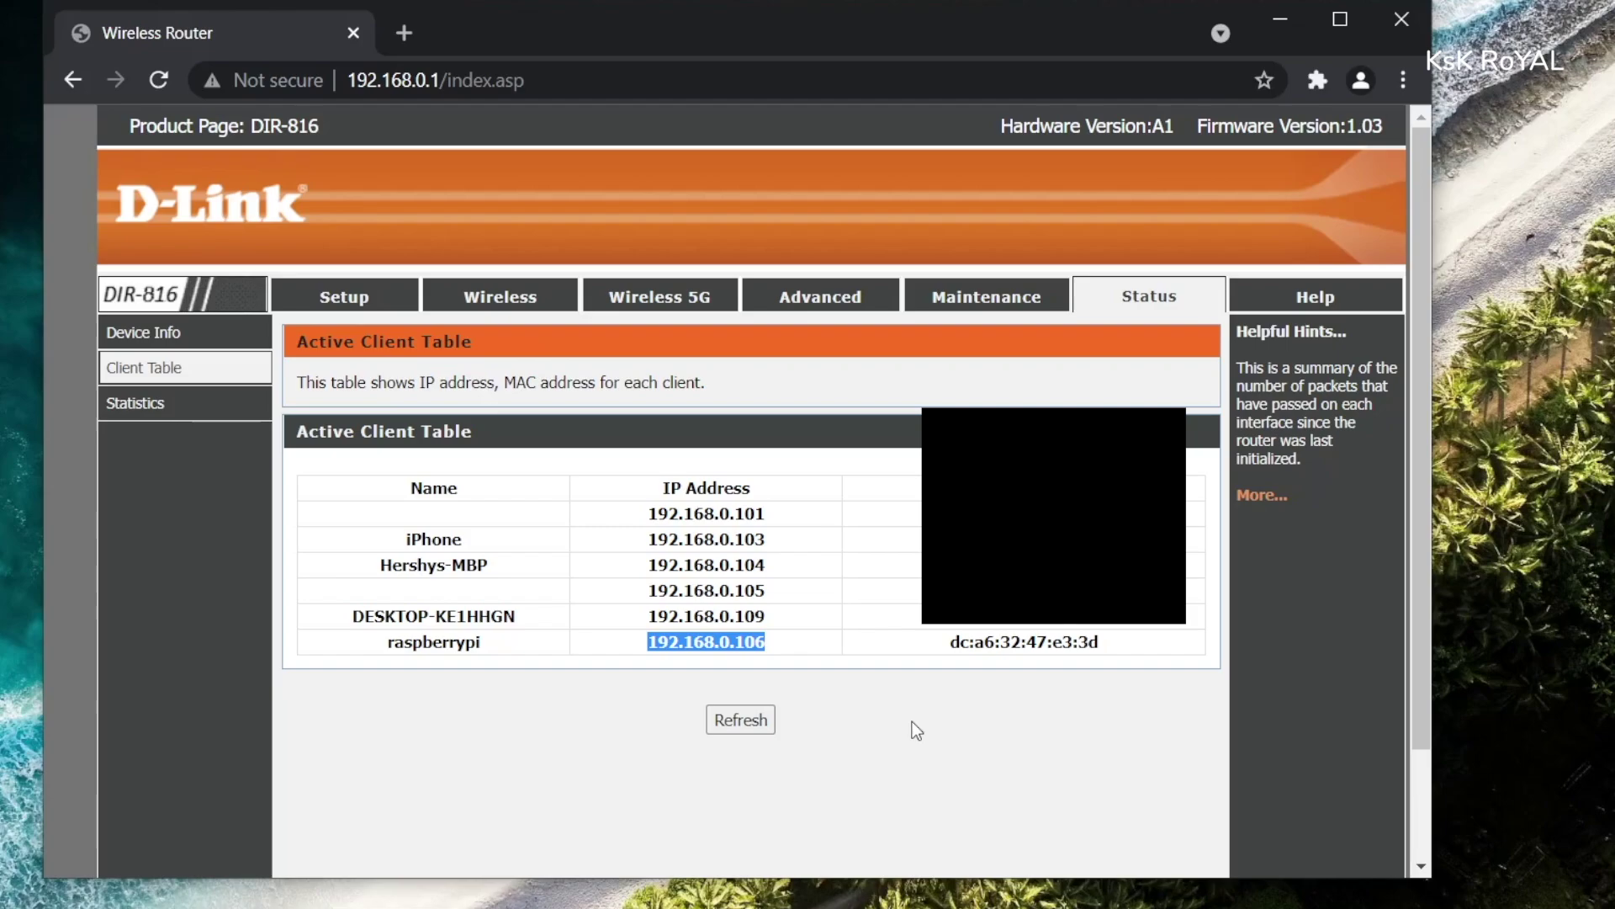
# - Copy the raspberrypi client's MAC address from the client table
pyautogui.doubleClick(1010, 646)
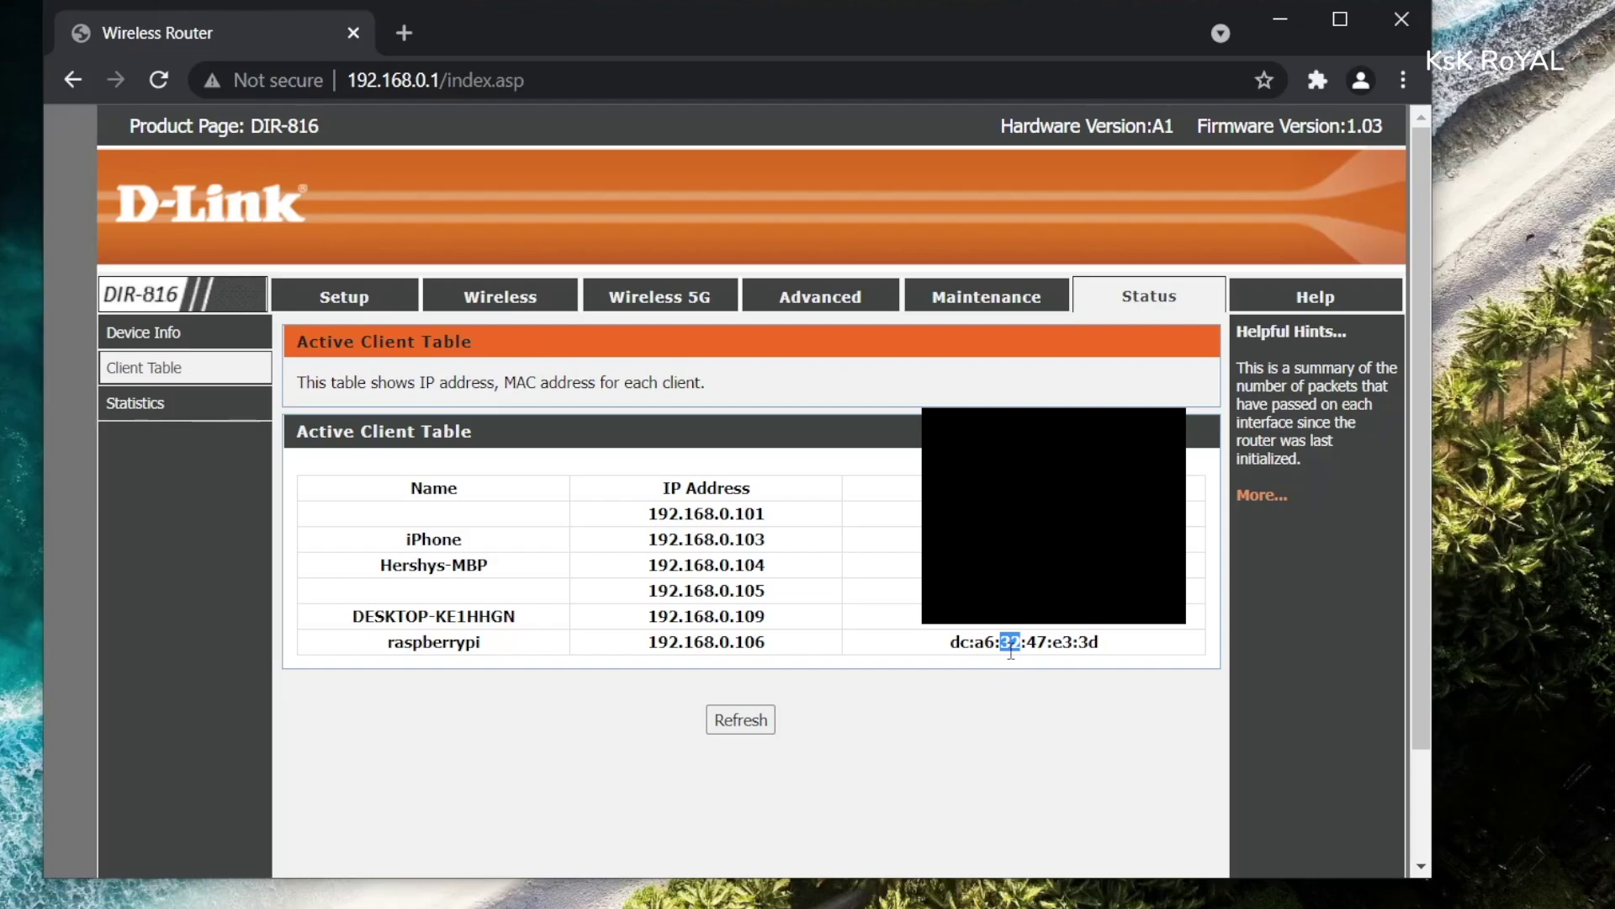
pyautogui.tripleClick(1011, 644)
pyautogui.hotkey('ctrl', 'c')
pyautogui.rightClick(1027, 655)
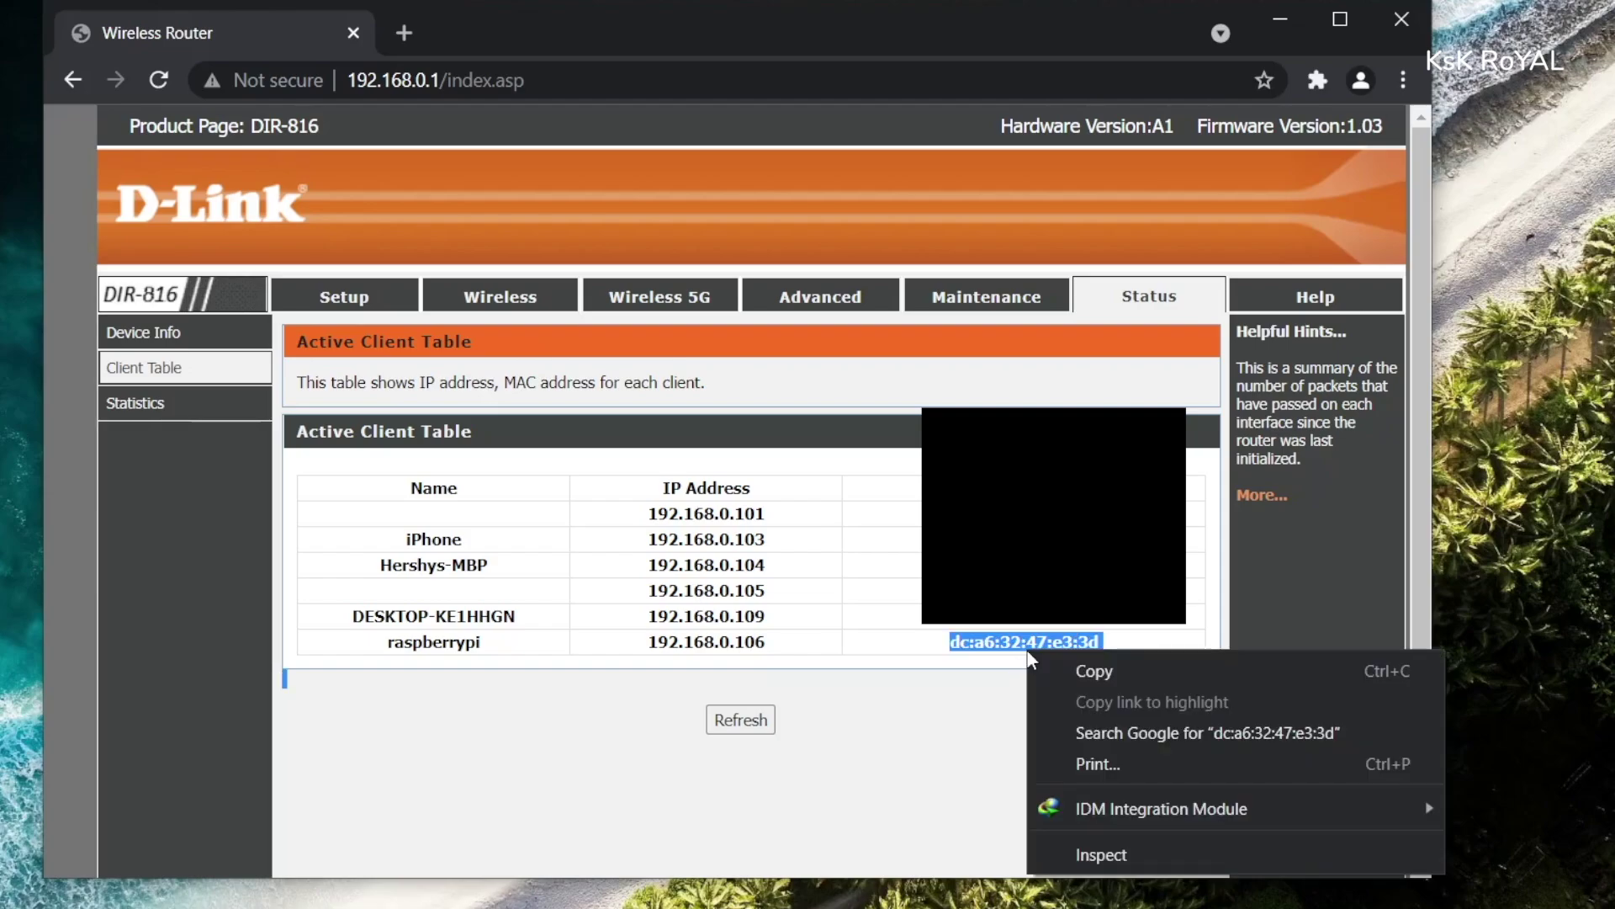
pyautogui.click(1054, 661)
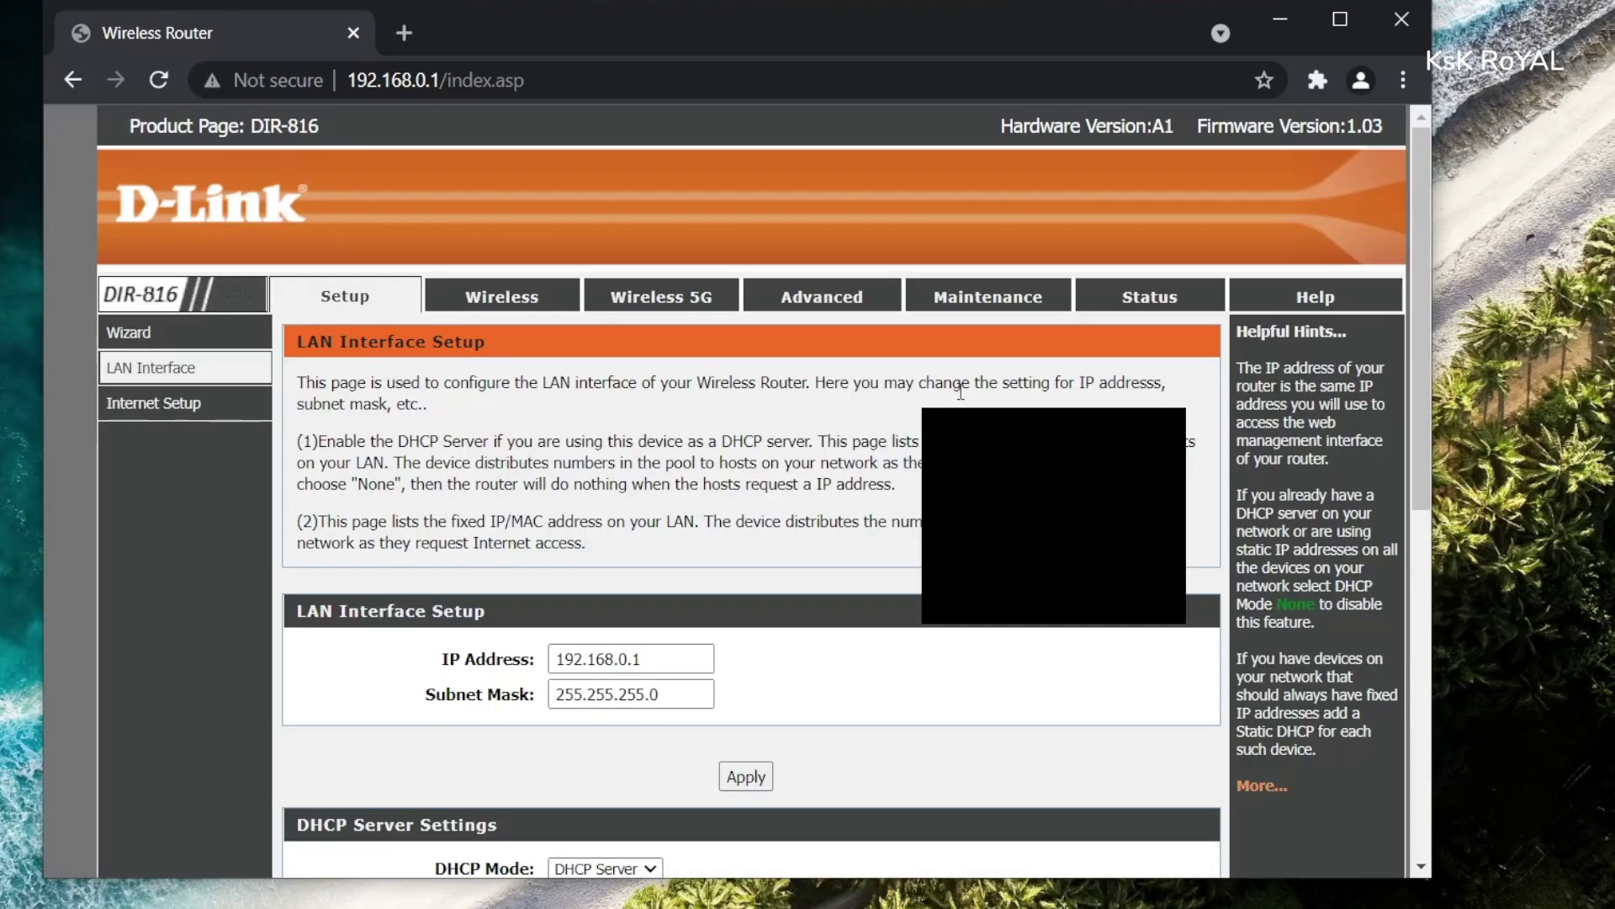
# - Enter 192.168.0.106 as the reserved IP under DHCP Static IP Configuration
pyautogui.moveTo(1422, 190); pyautogui.dragTo(1418, 551)
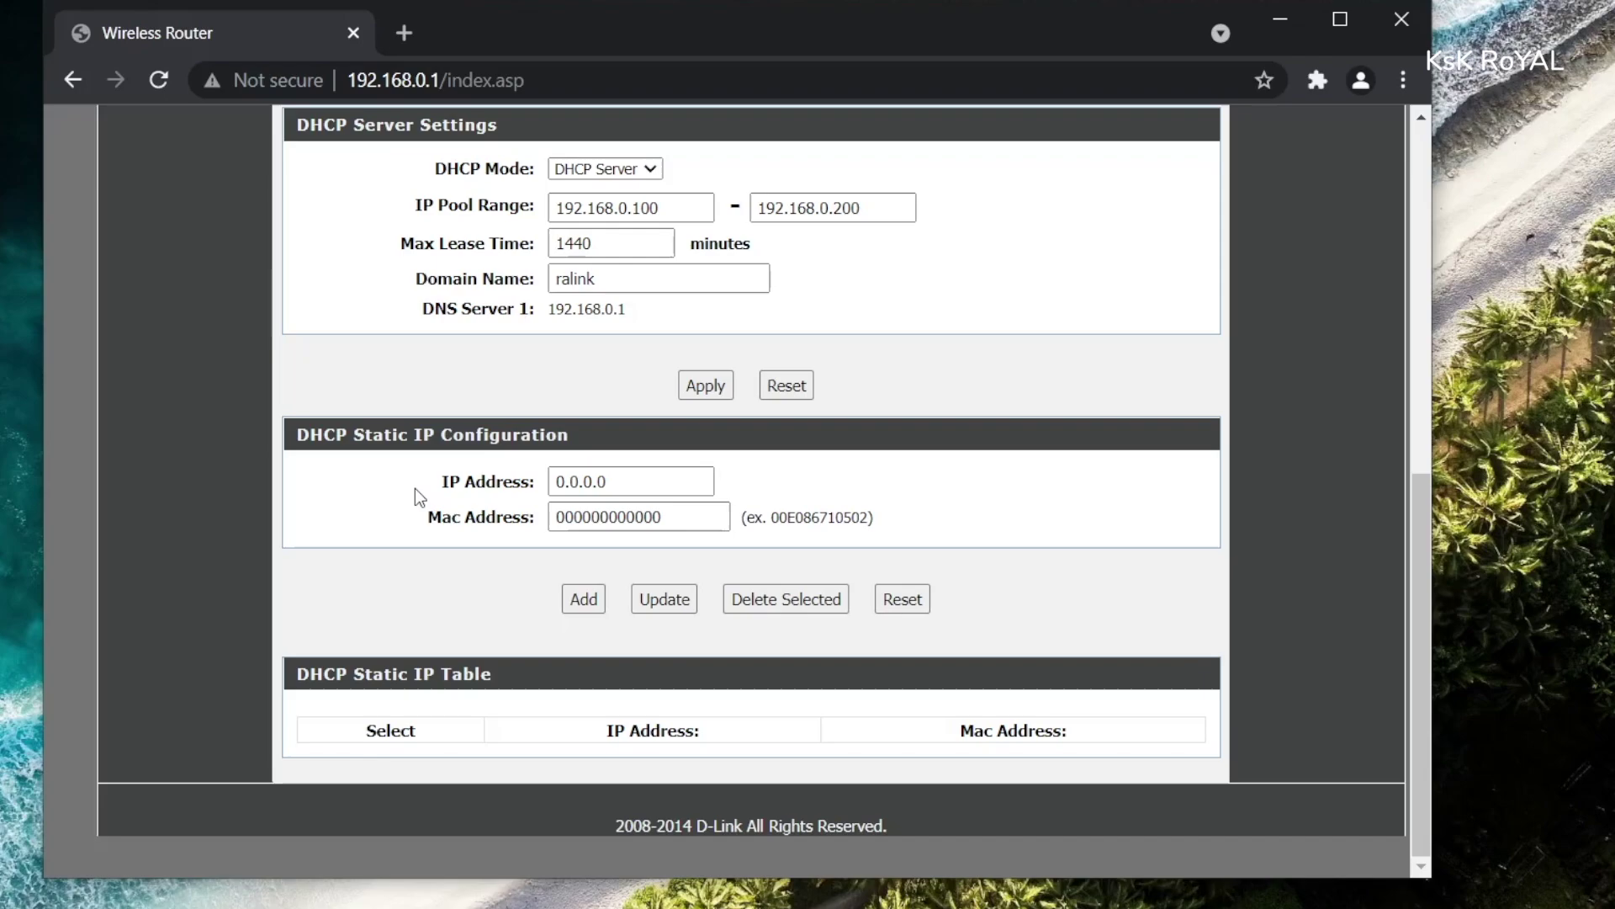
pyautogui.tripleClick(409, 438)
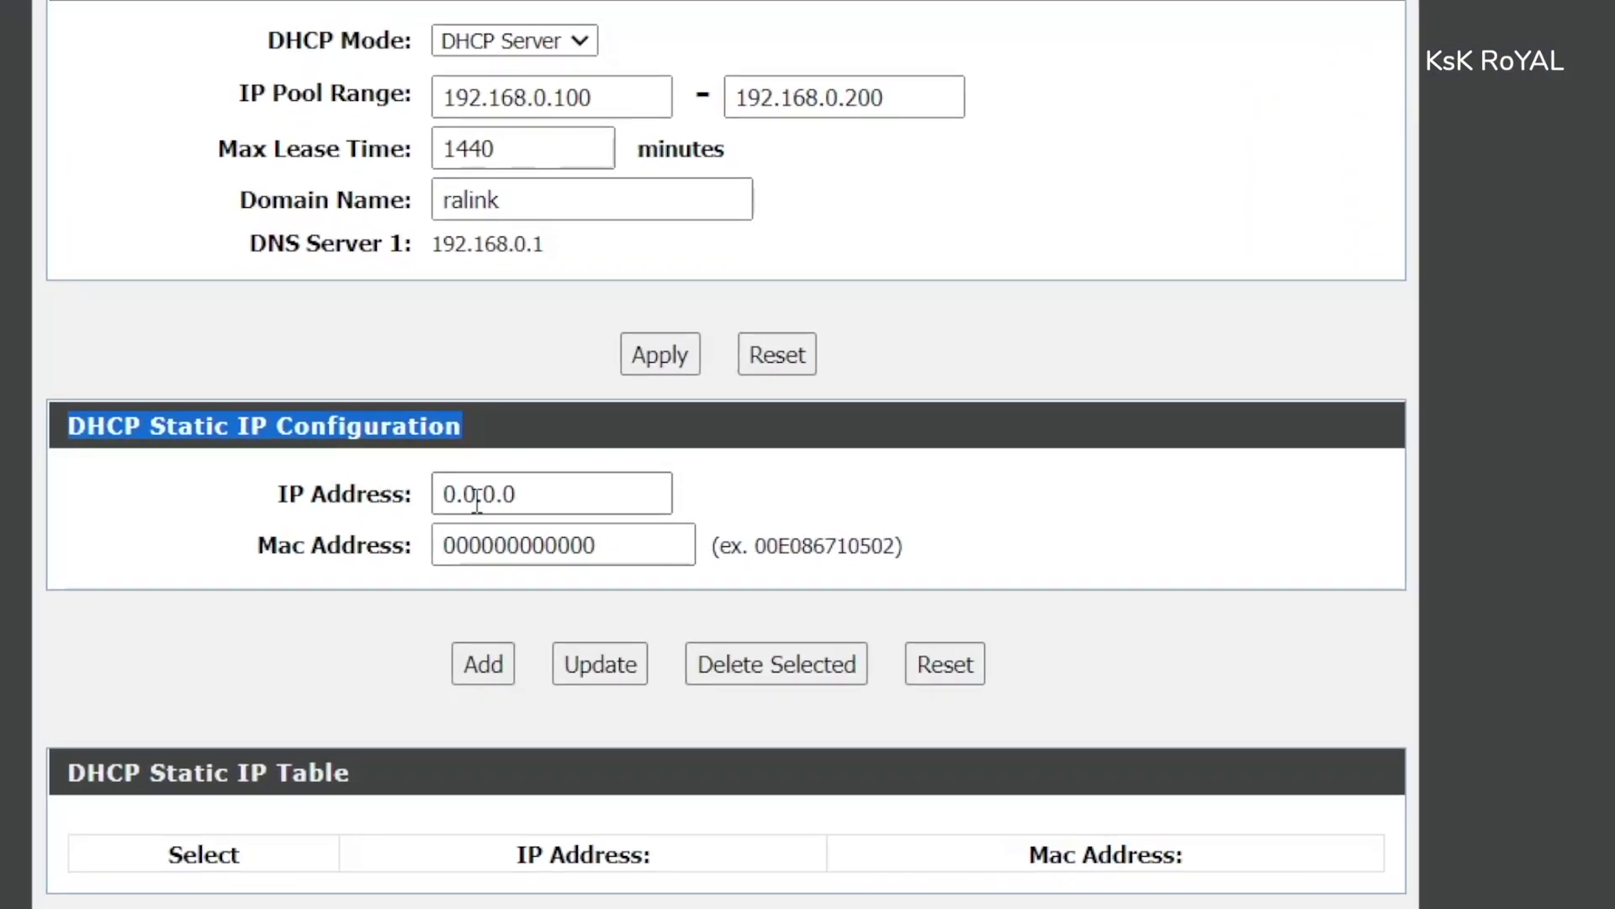
pyautogui.doubleClick(533, 502)
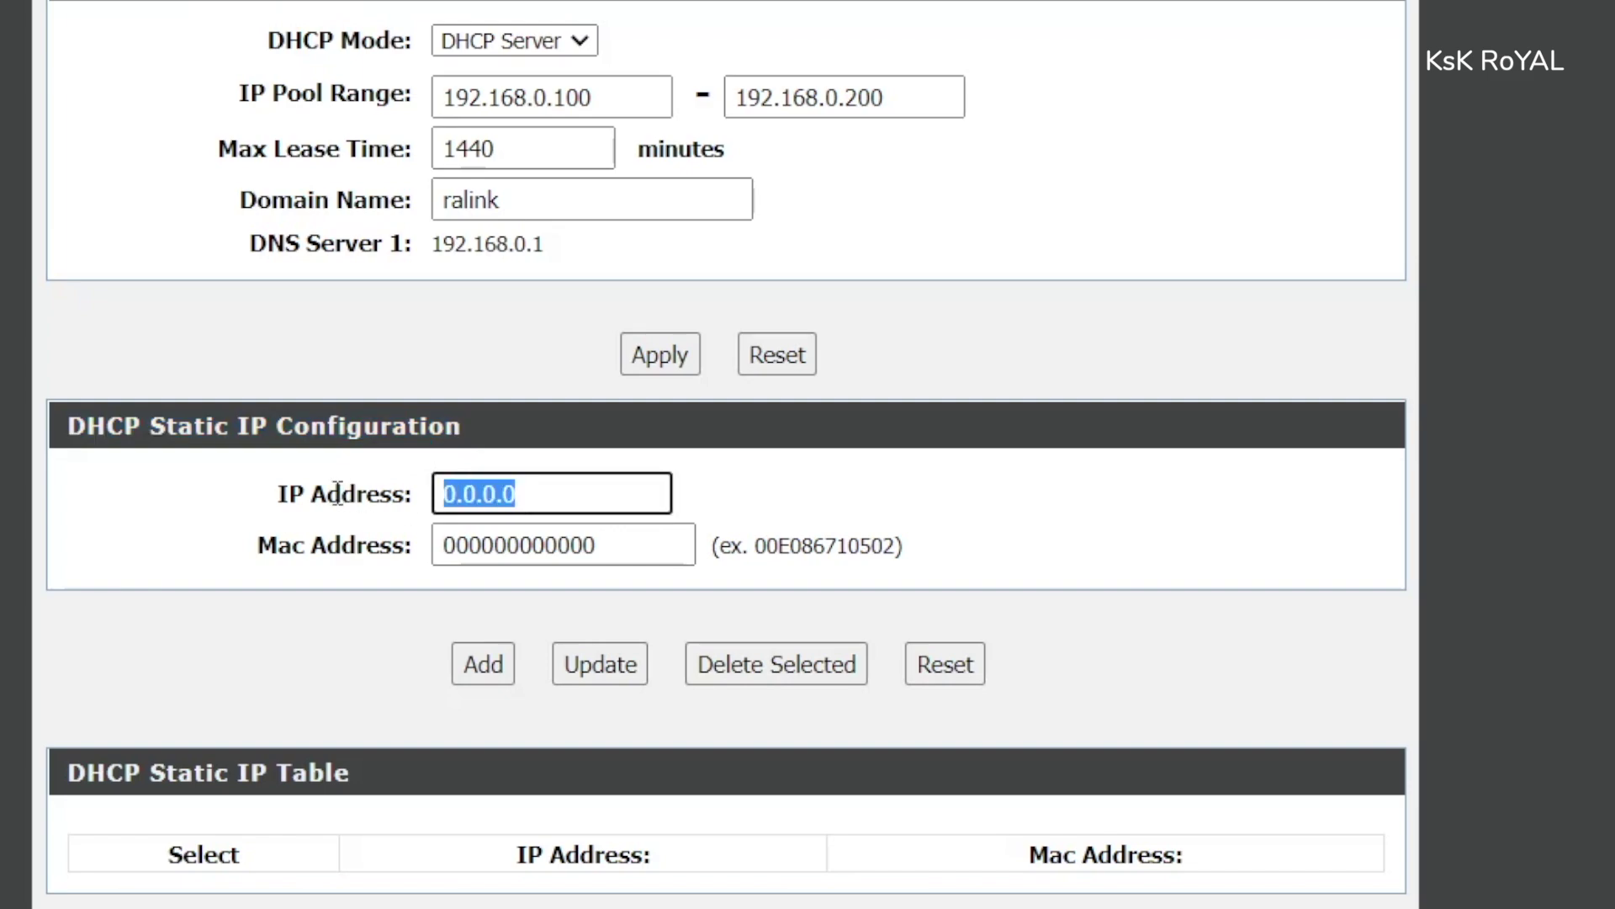
pyautogui.write('19.')
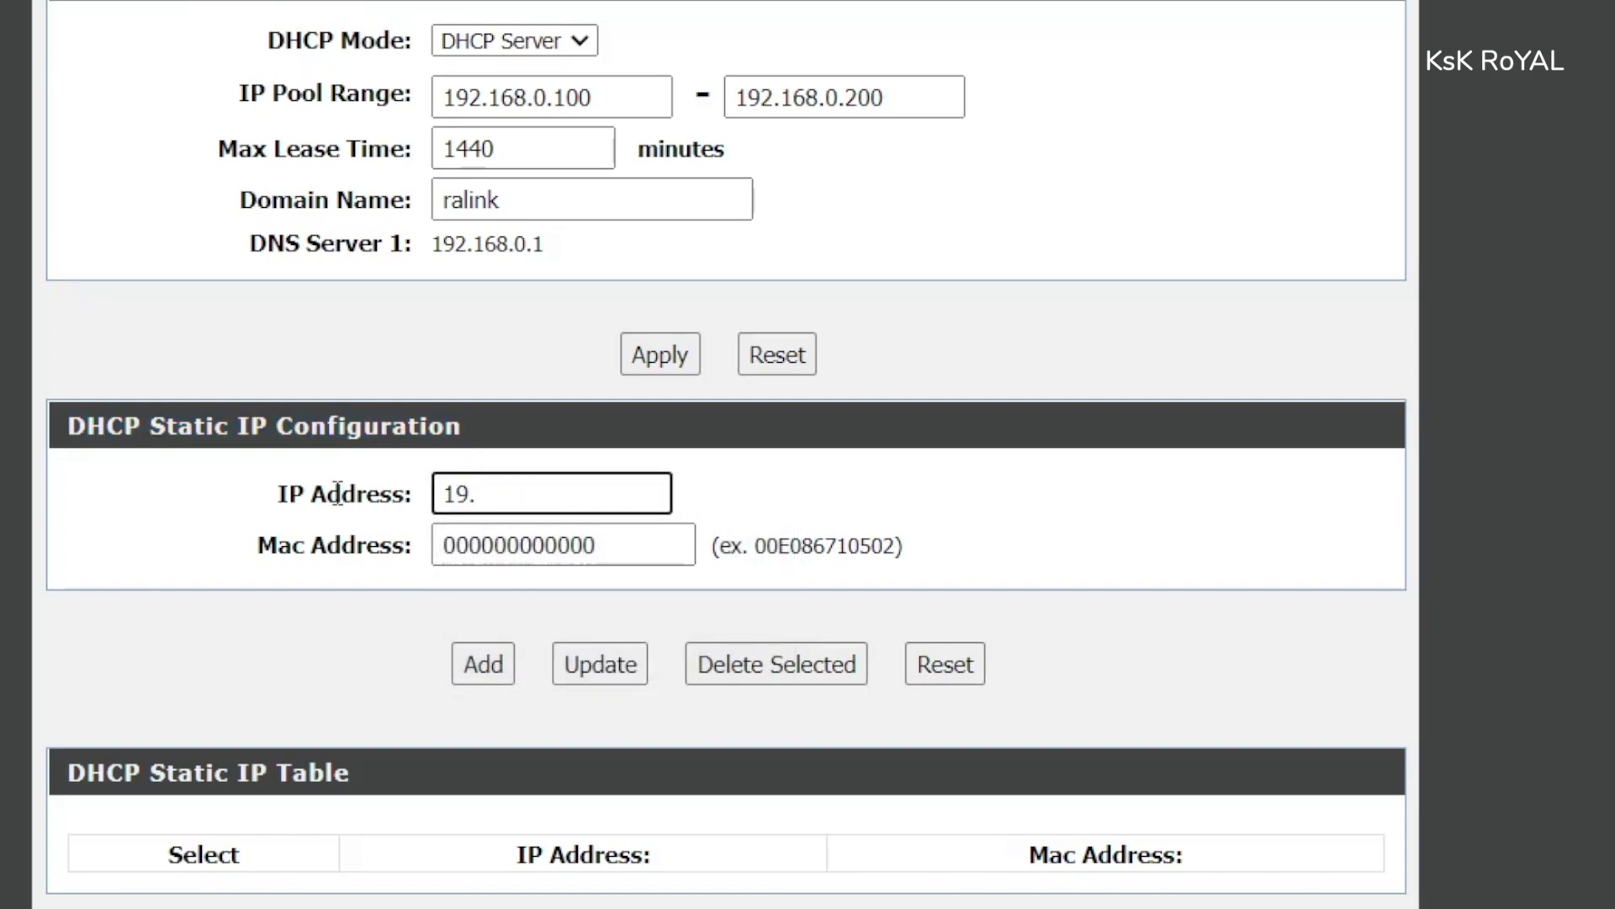
pyautogui.press('BackSpace')
pyautogui.write('2.168.0.106')
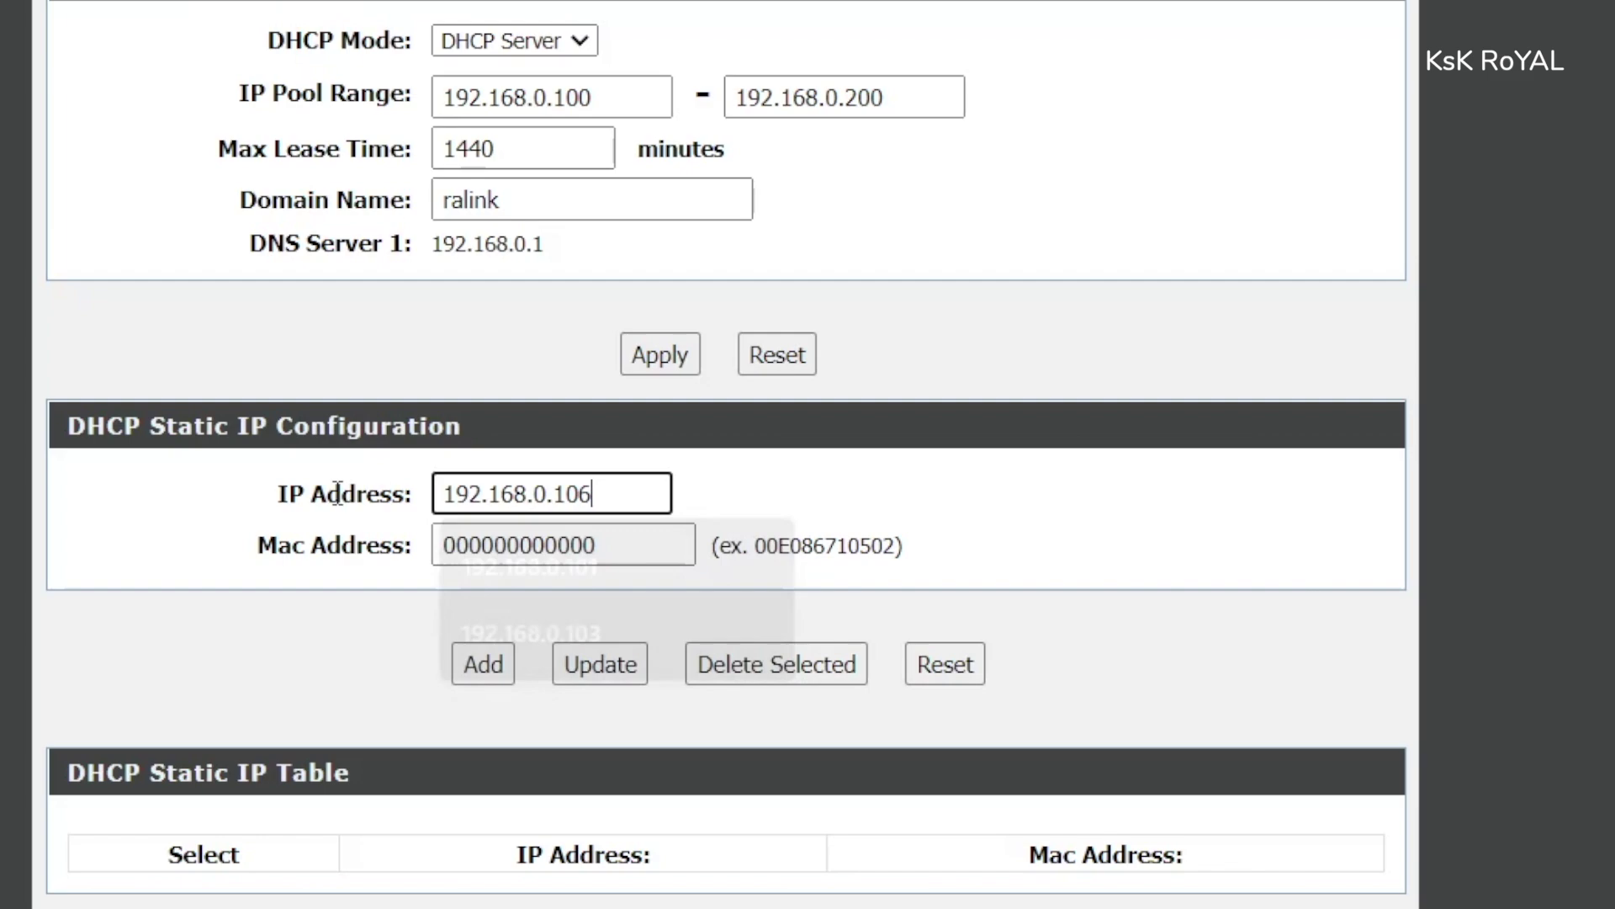
# - Paste the Pi's MAC address with its colons removed and add the reservation to the table
pyautogui.press('Tab')
pyautogui.hotkey('ctrl', 'v')
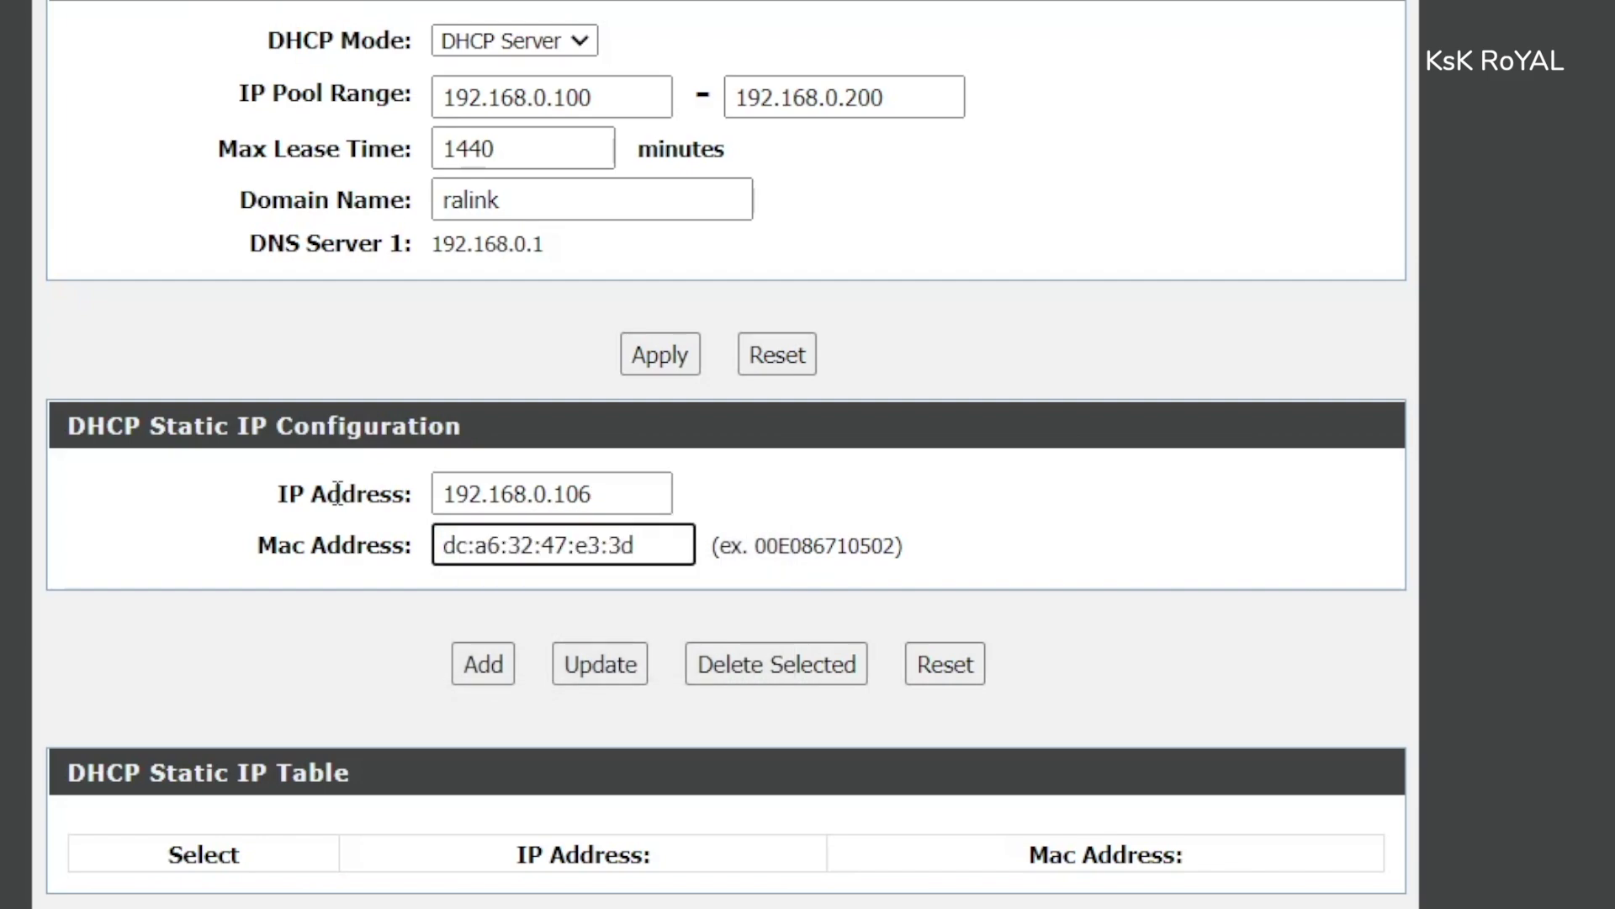
pyautogui.press('BackSpace')
pyautogui.press('BackSpace')
pyautogui.press('Left')
pyautogui.press('Left')
pyautogui.press('BackSpace')
pyautogui.press('Left')
pyautogui.press('Left')
pyautogui.press('BackSpace')
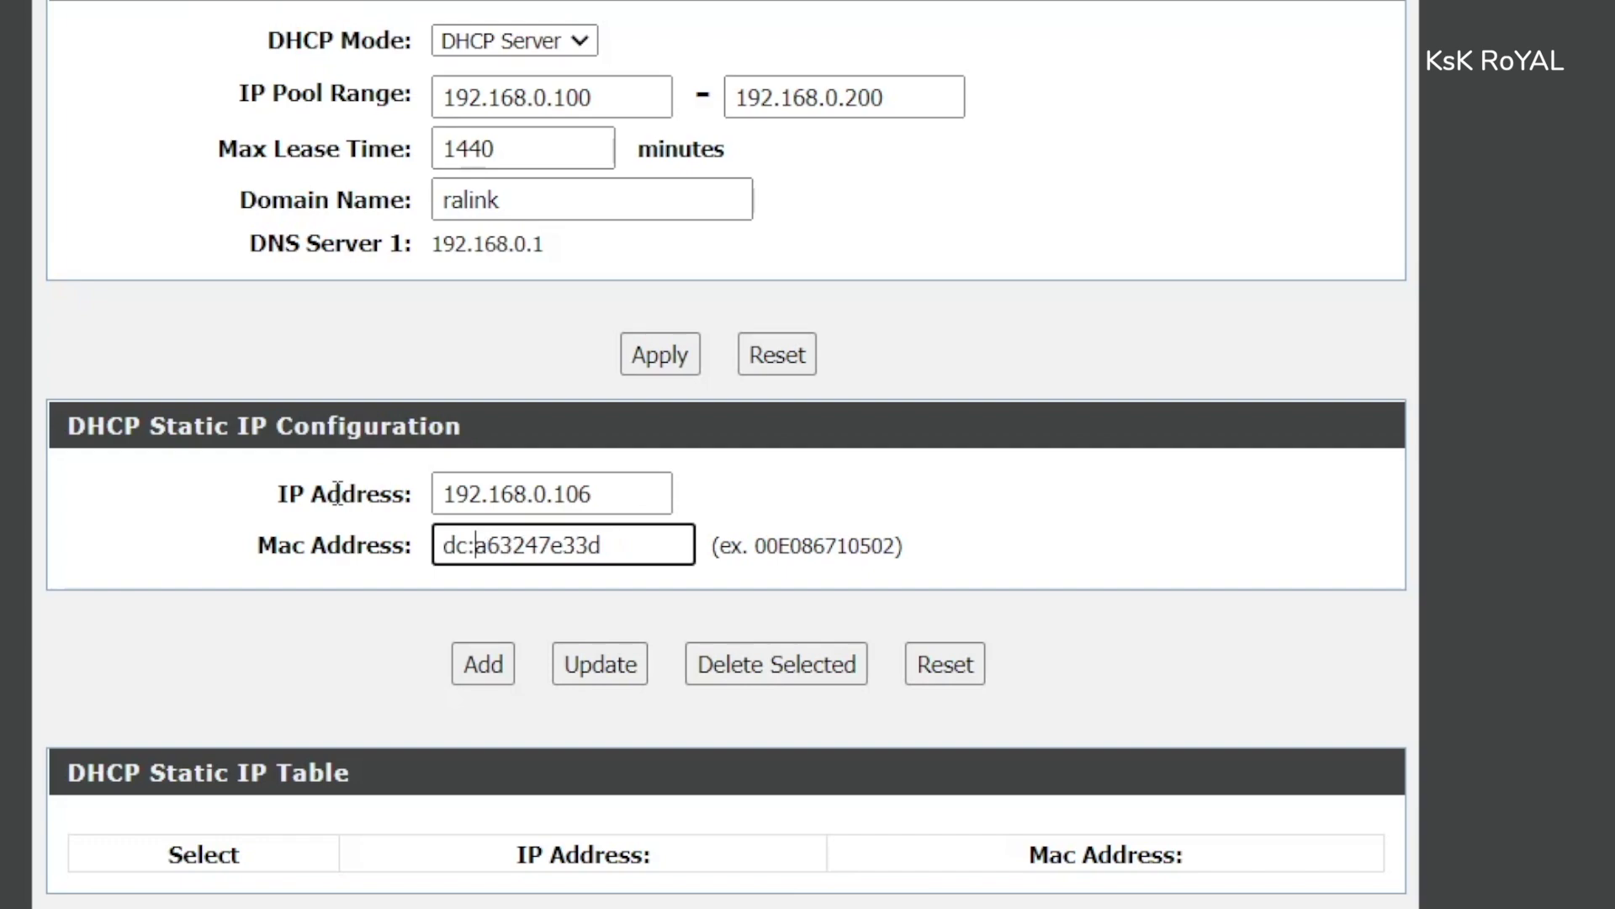
pyautogui.press('BackSpace')
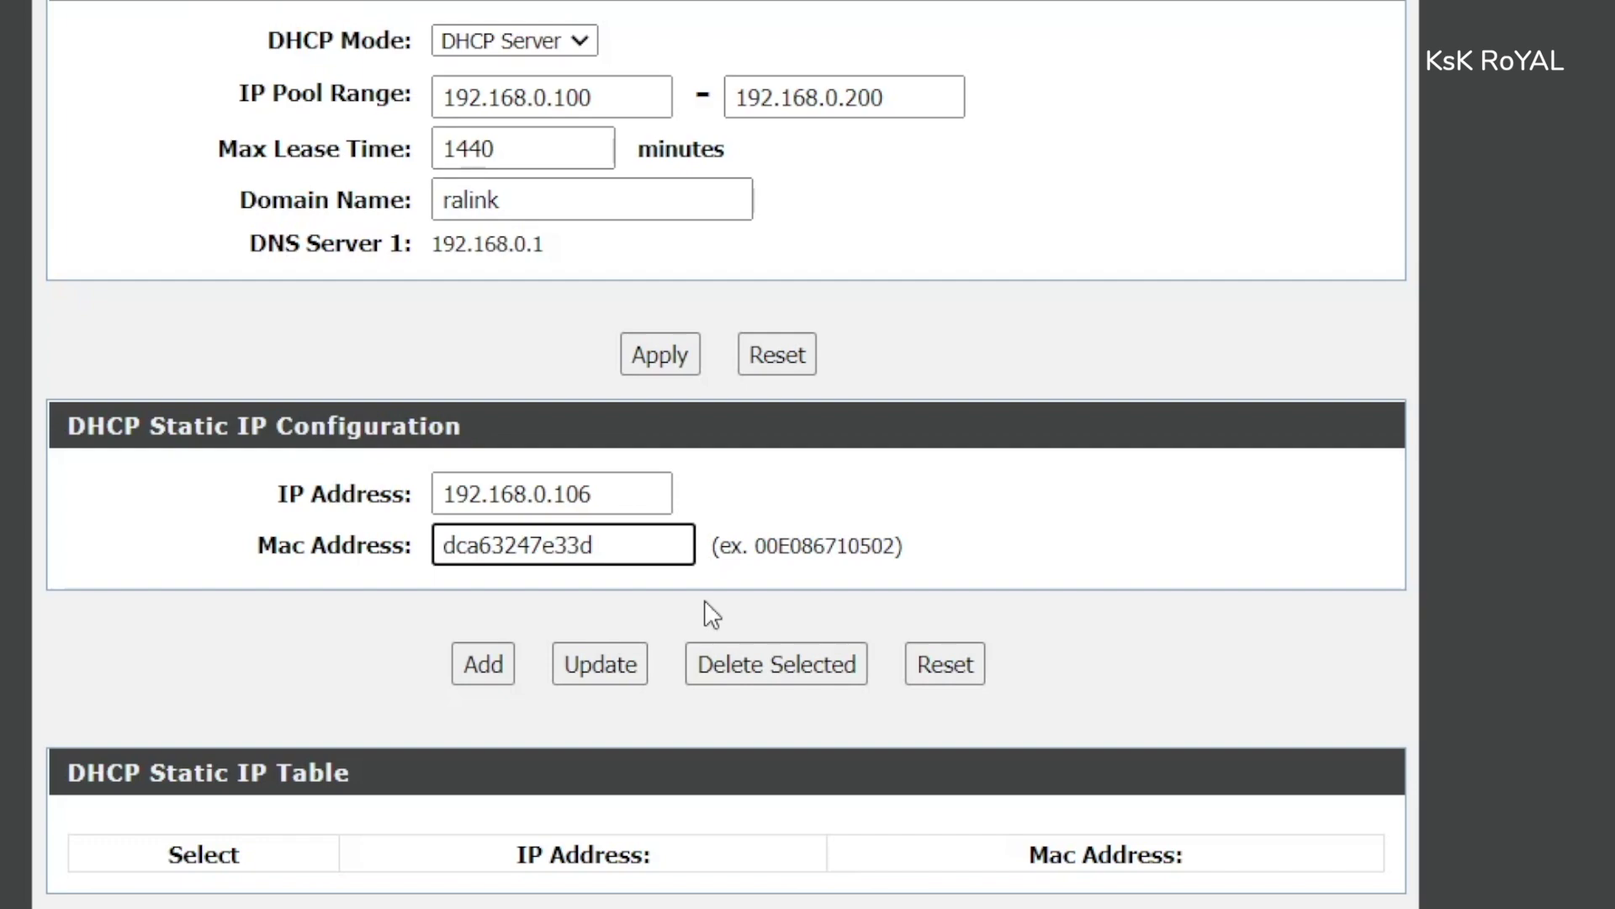
pyautogui.click(500, 653)
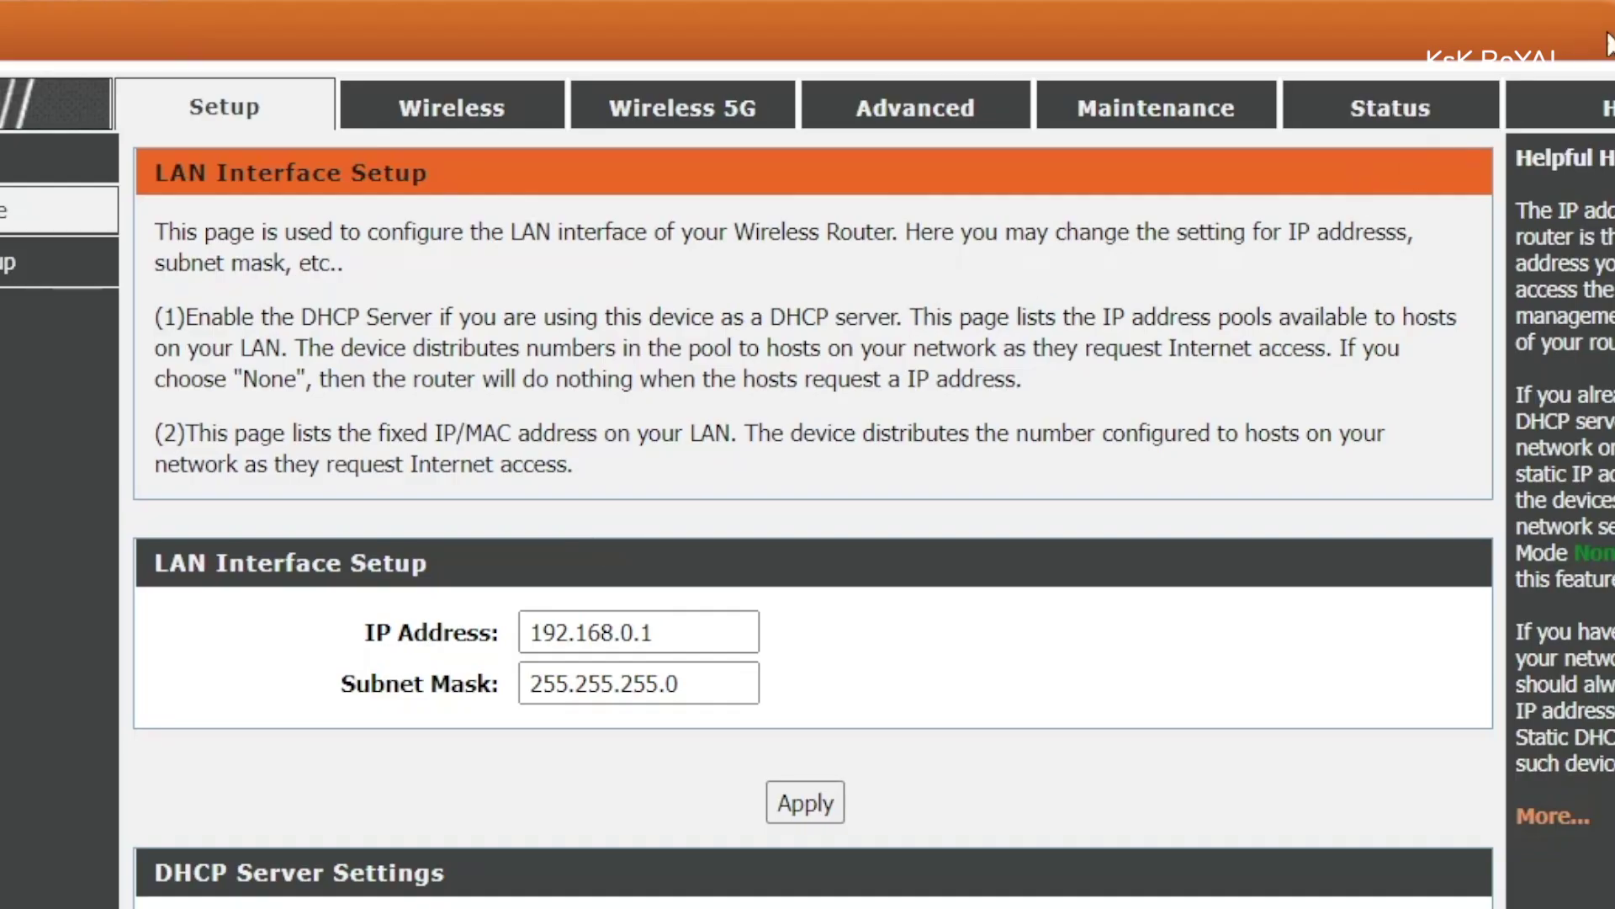
pyautogui.scroll(-15, 468, 742)
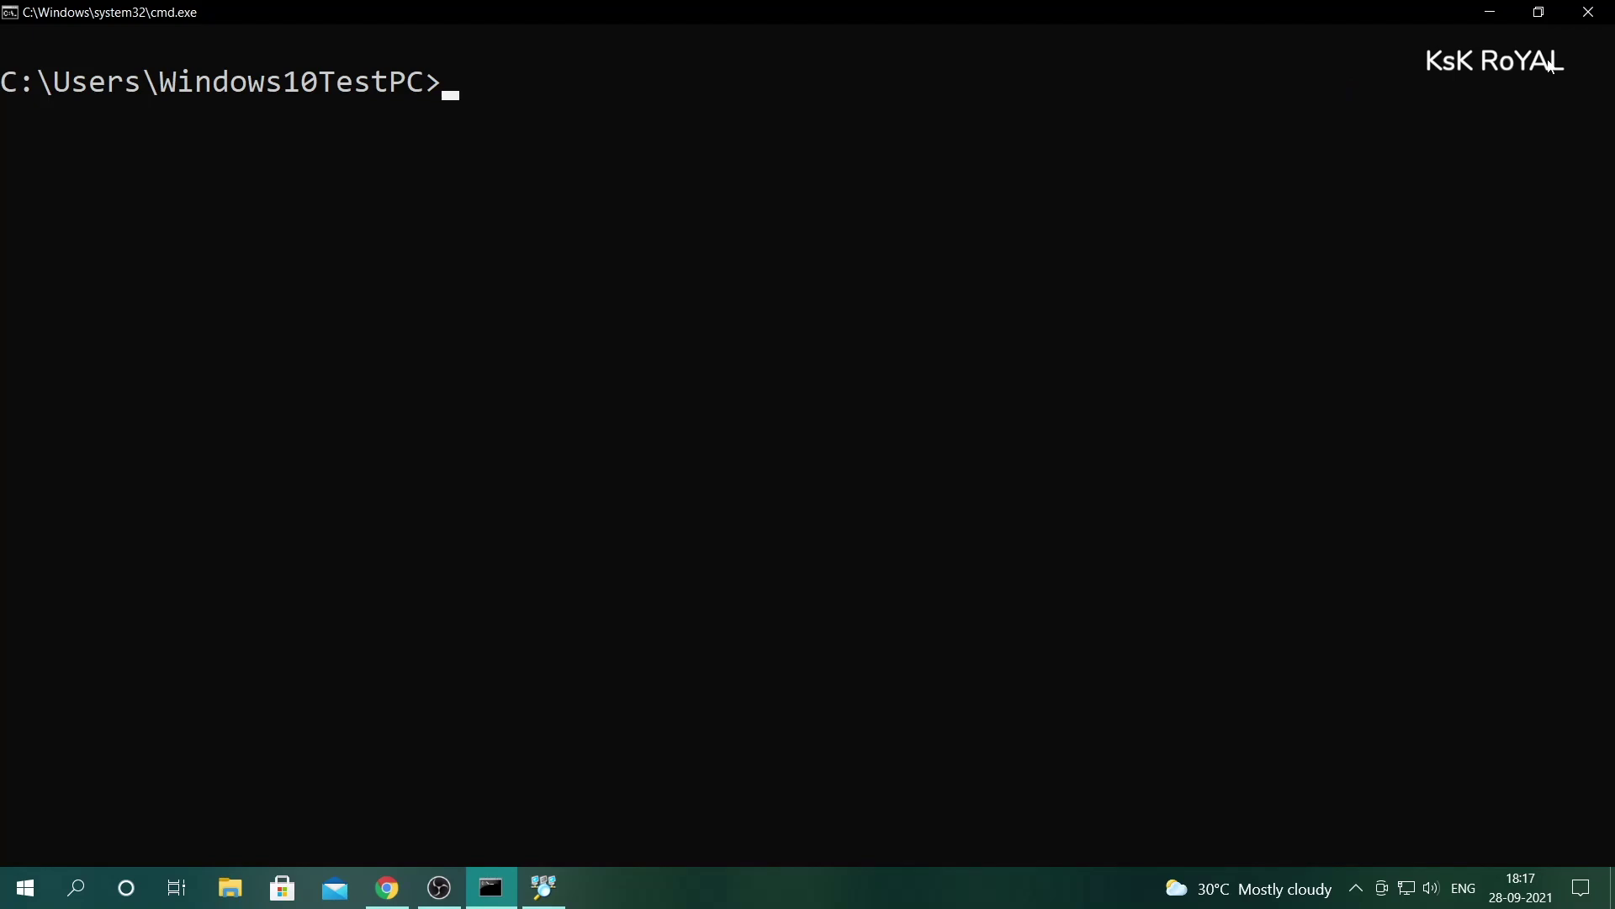
pyautogui.write('ssh pi@')
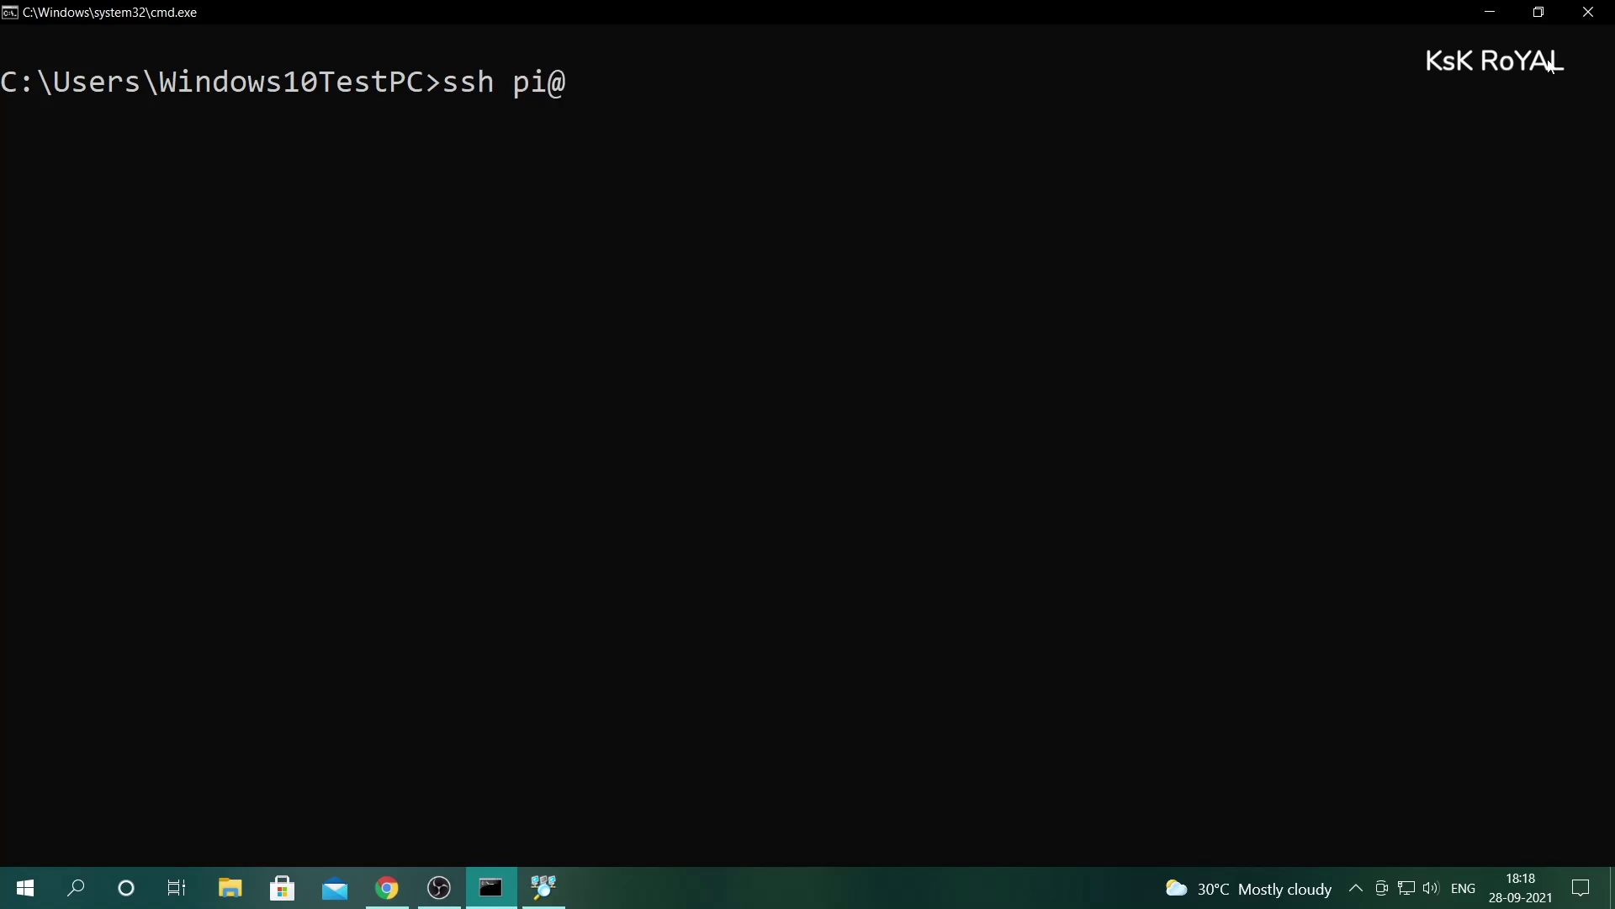
pyautogui.write('192.168.0.106')
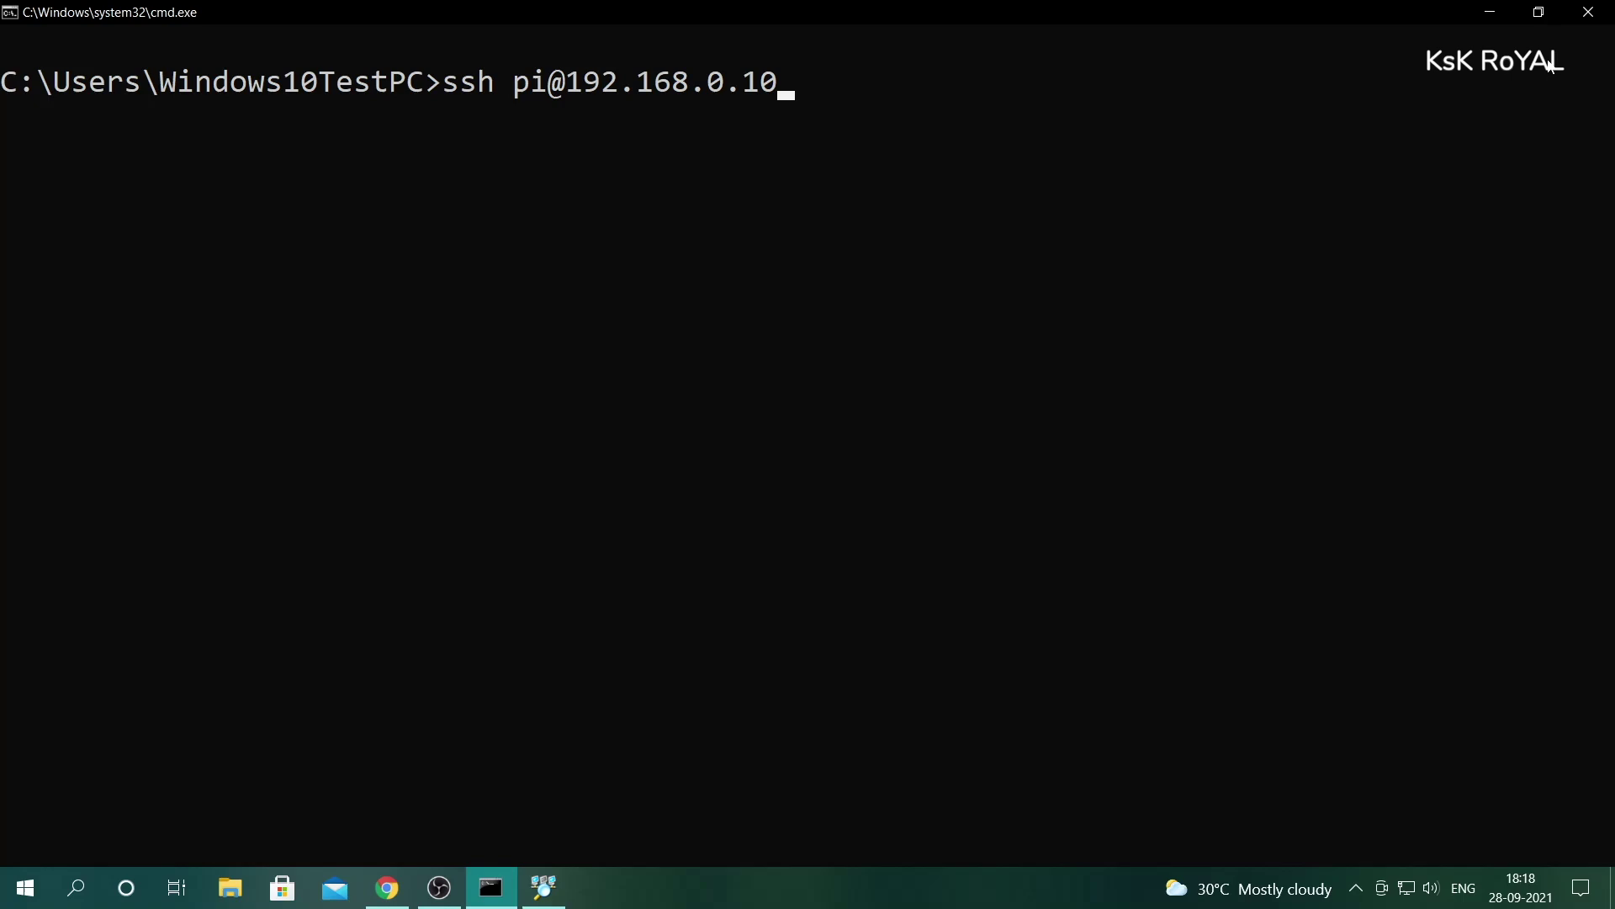
pyautogui.press('Return')
pyautogui.write('yes')
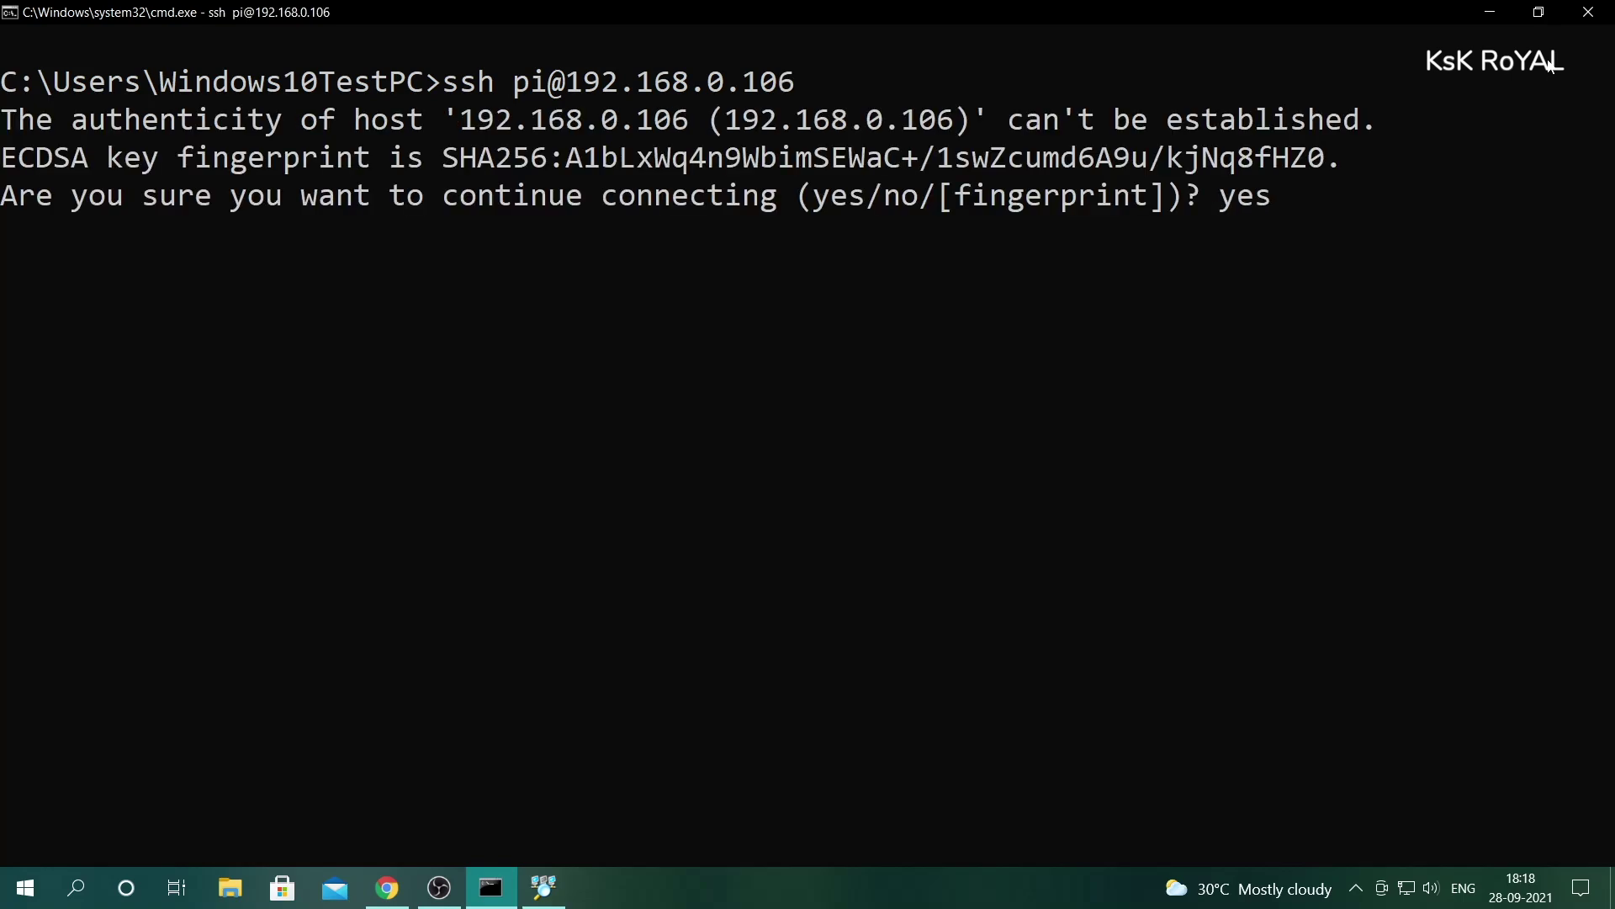
pyautogui.press('Return')
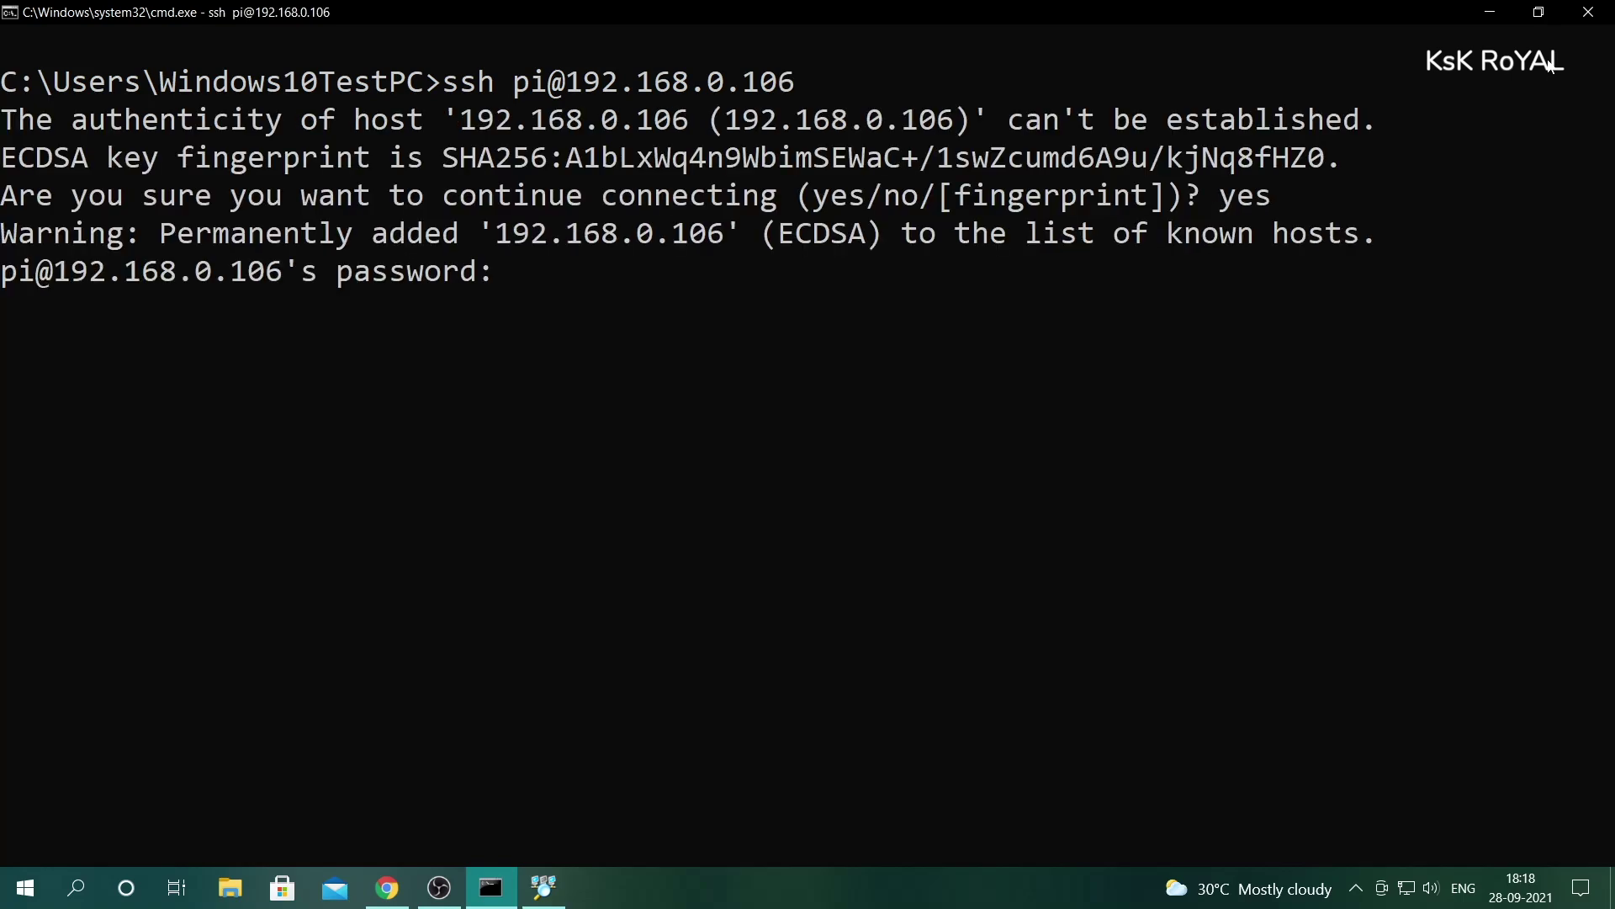
pyautogui.write('raspberry')
pyautogui.press('Return')
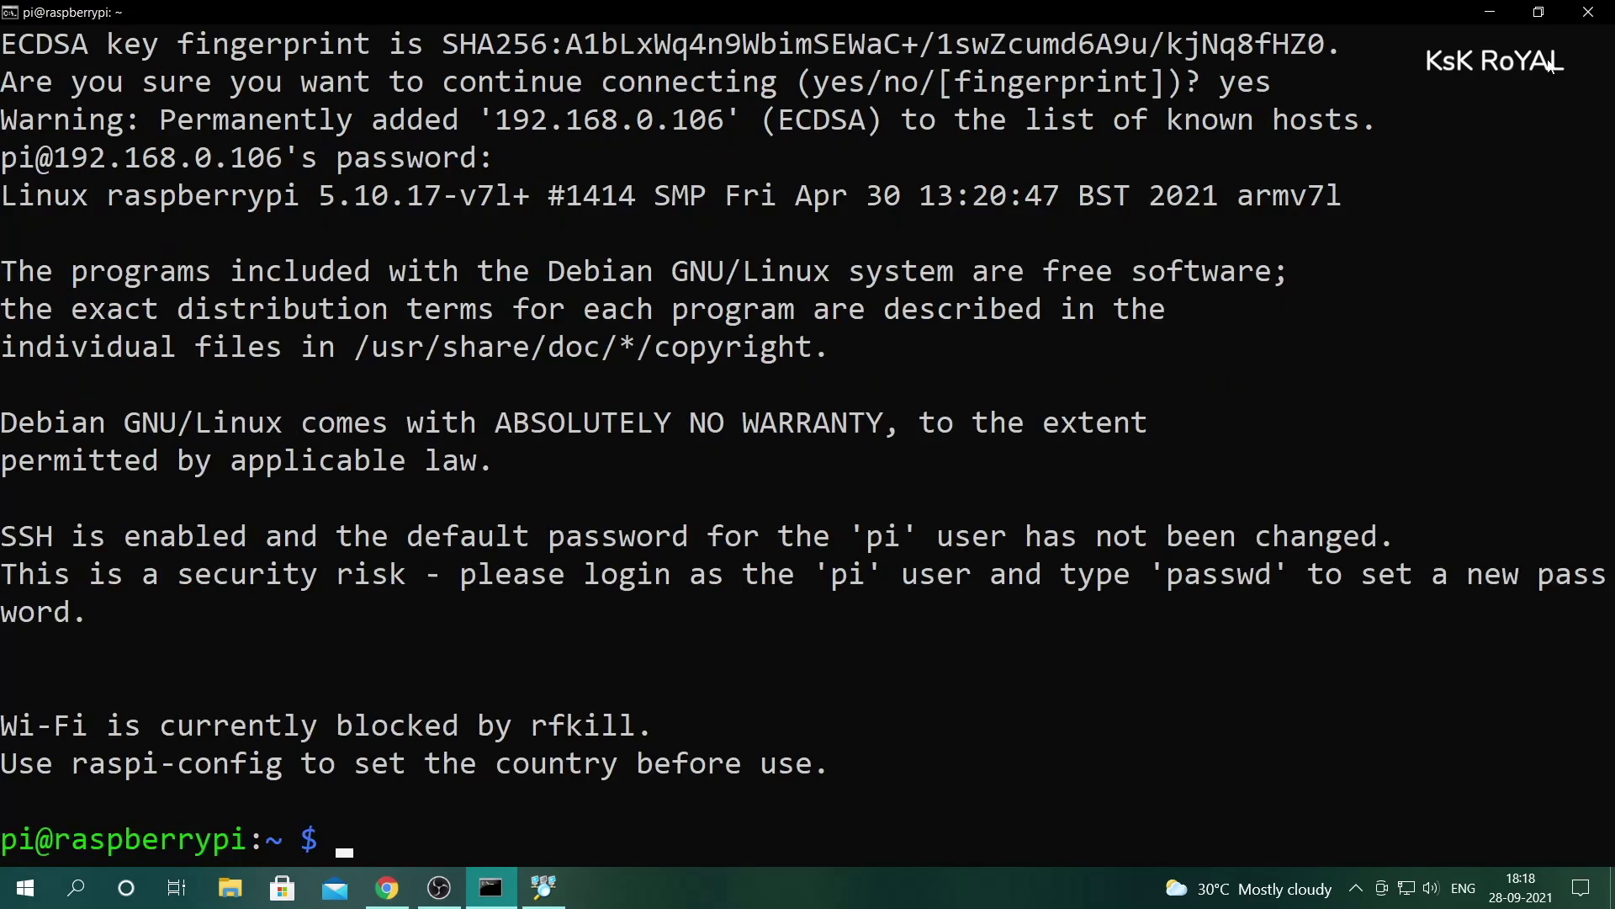
pyautogui.hotkey('ctrl', 'l')
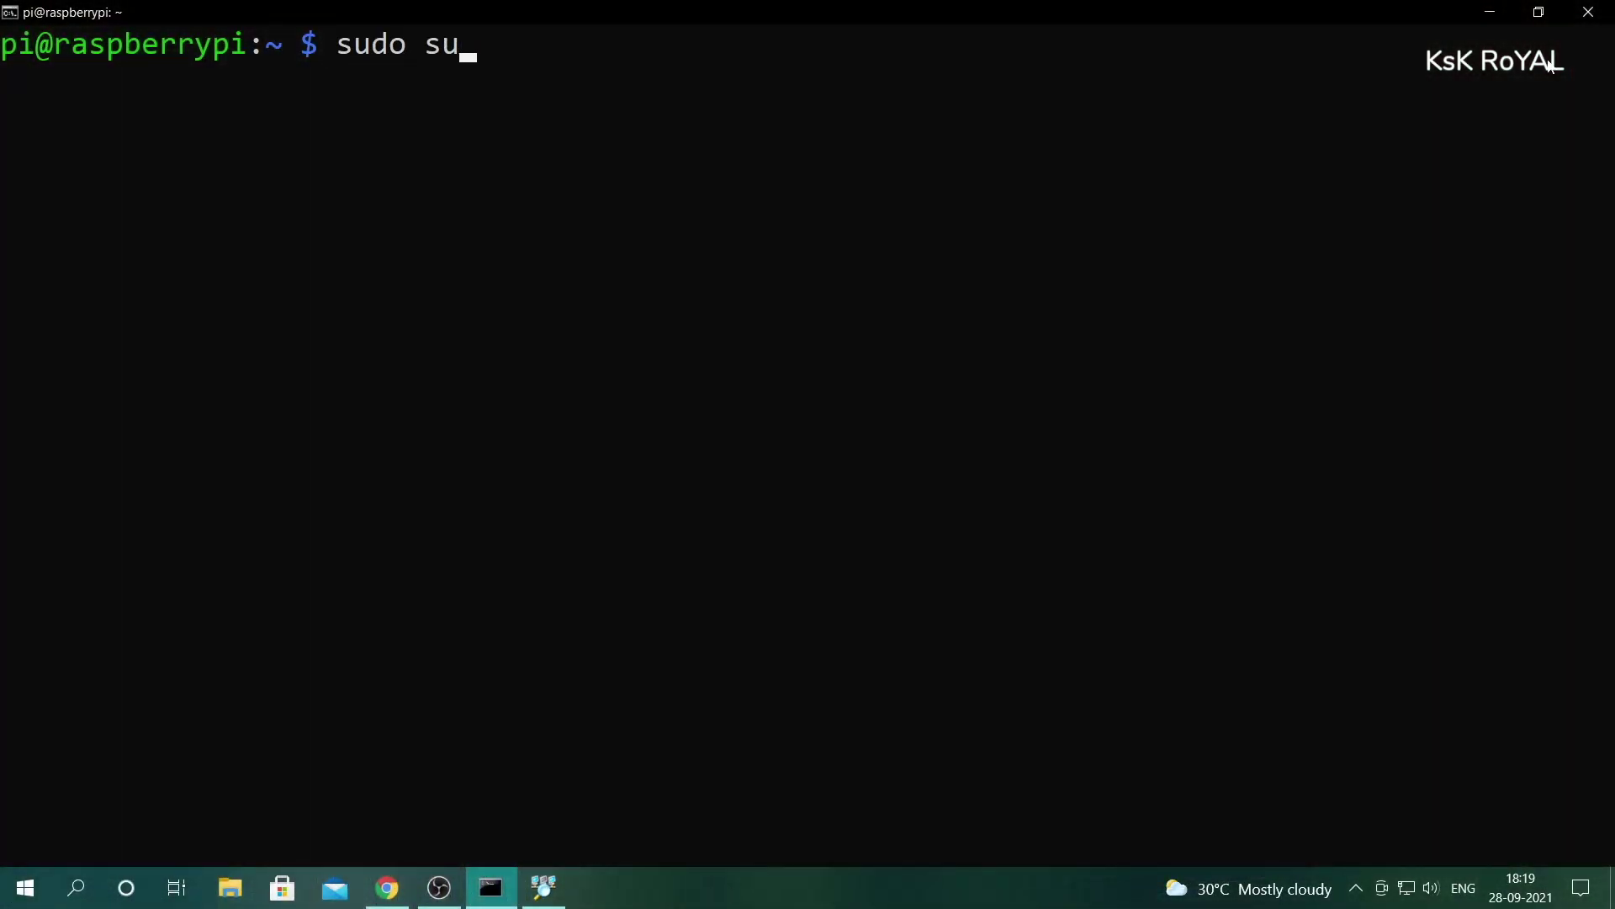
# - Become root with sudo su - and create the /plex_media folder
pyautogui.write('-')
pyautogui.press('Return')
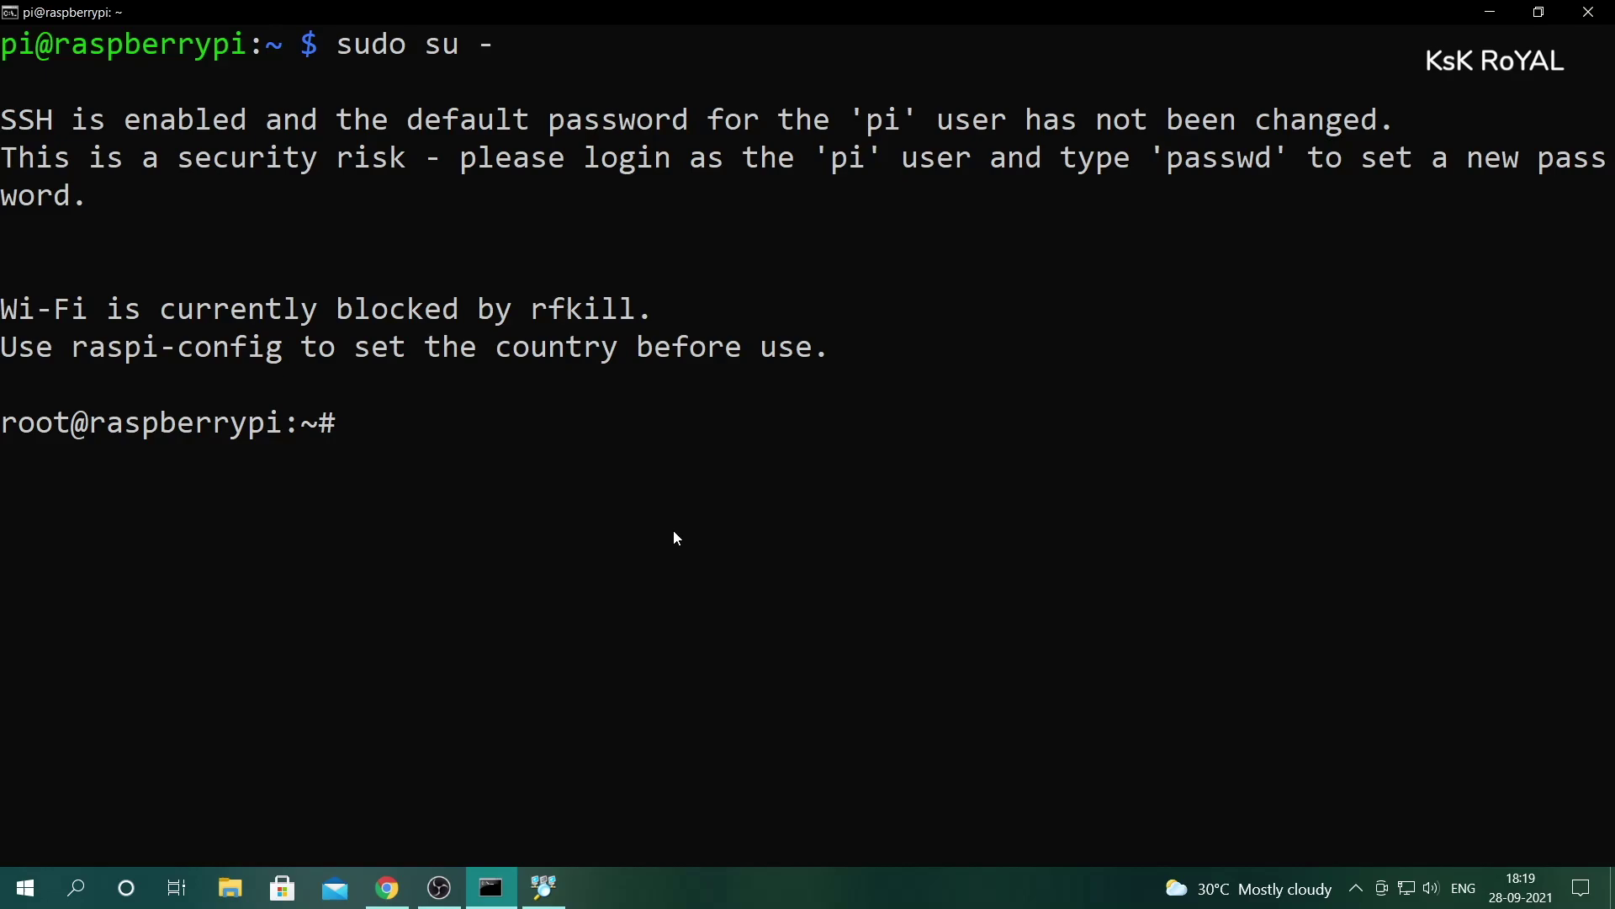
pyautogui.write('mkdir /plex_media')
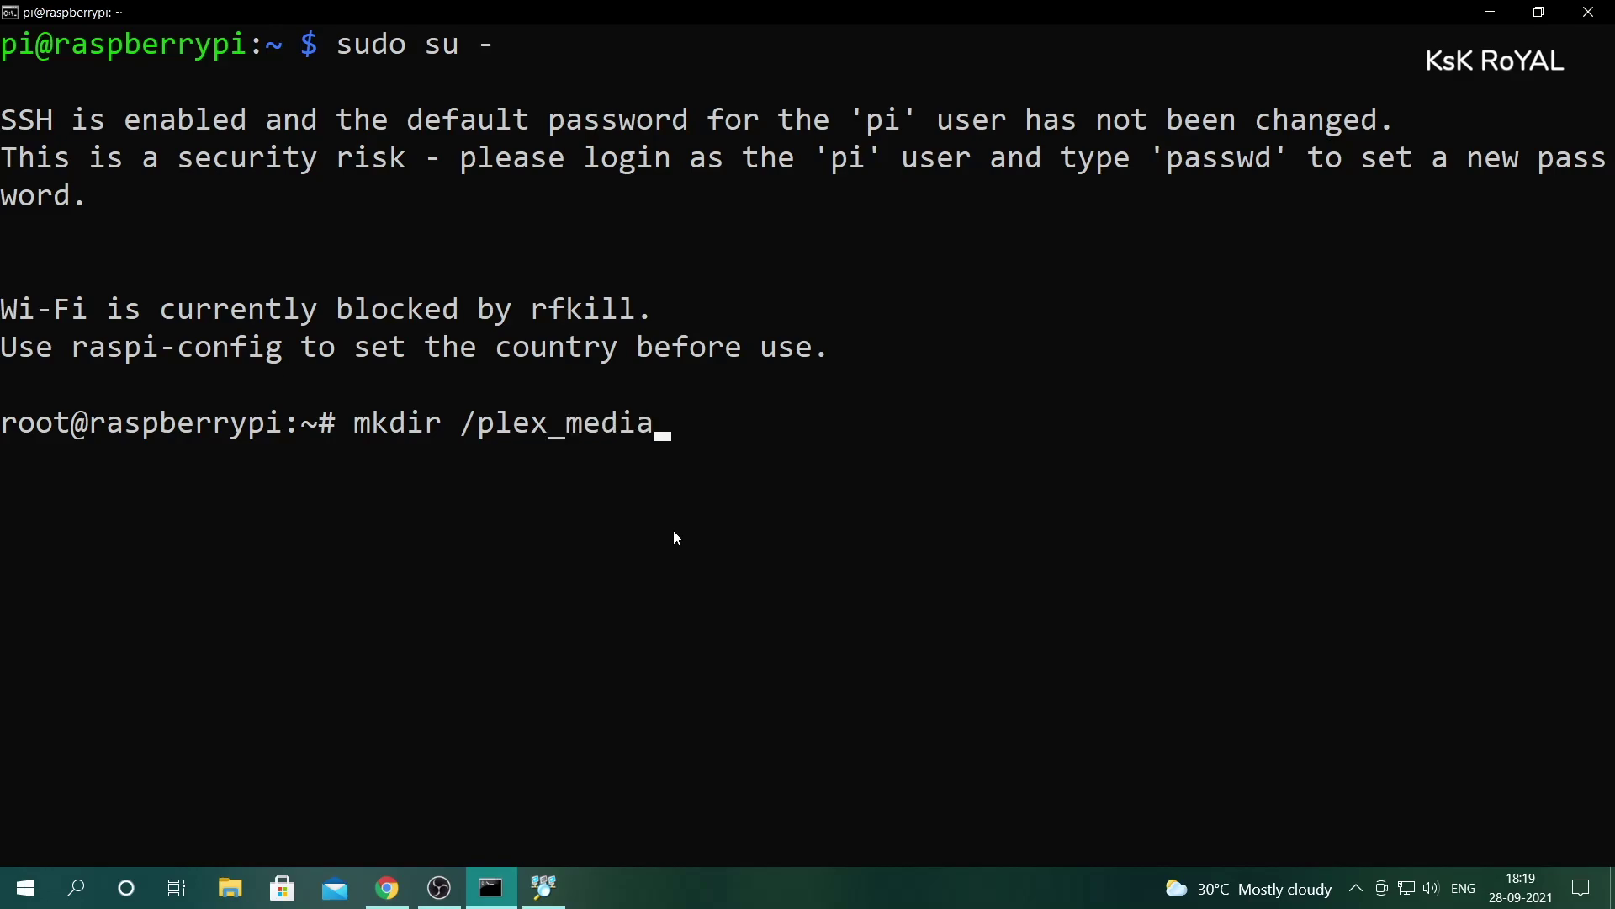
pyautogui.click(465, 430)
pyautogui.moveTo(465, 430); pyautogui.dragTo(673, 426)
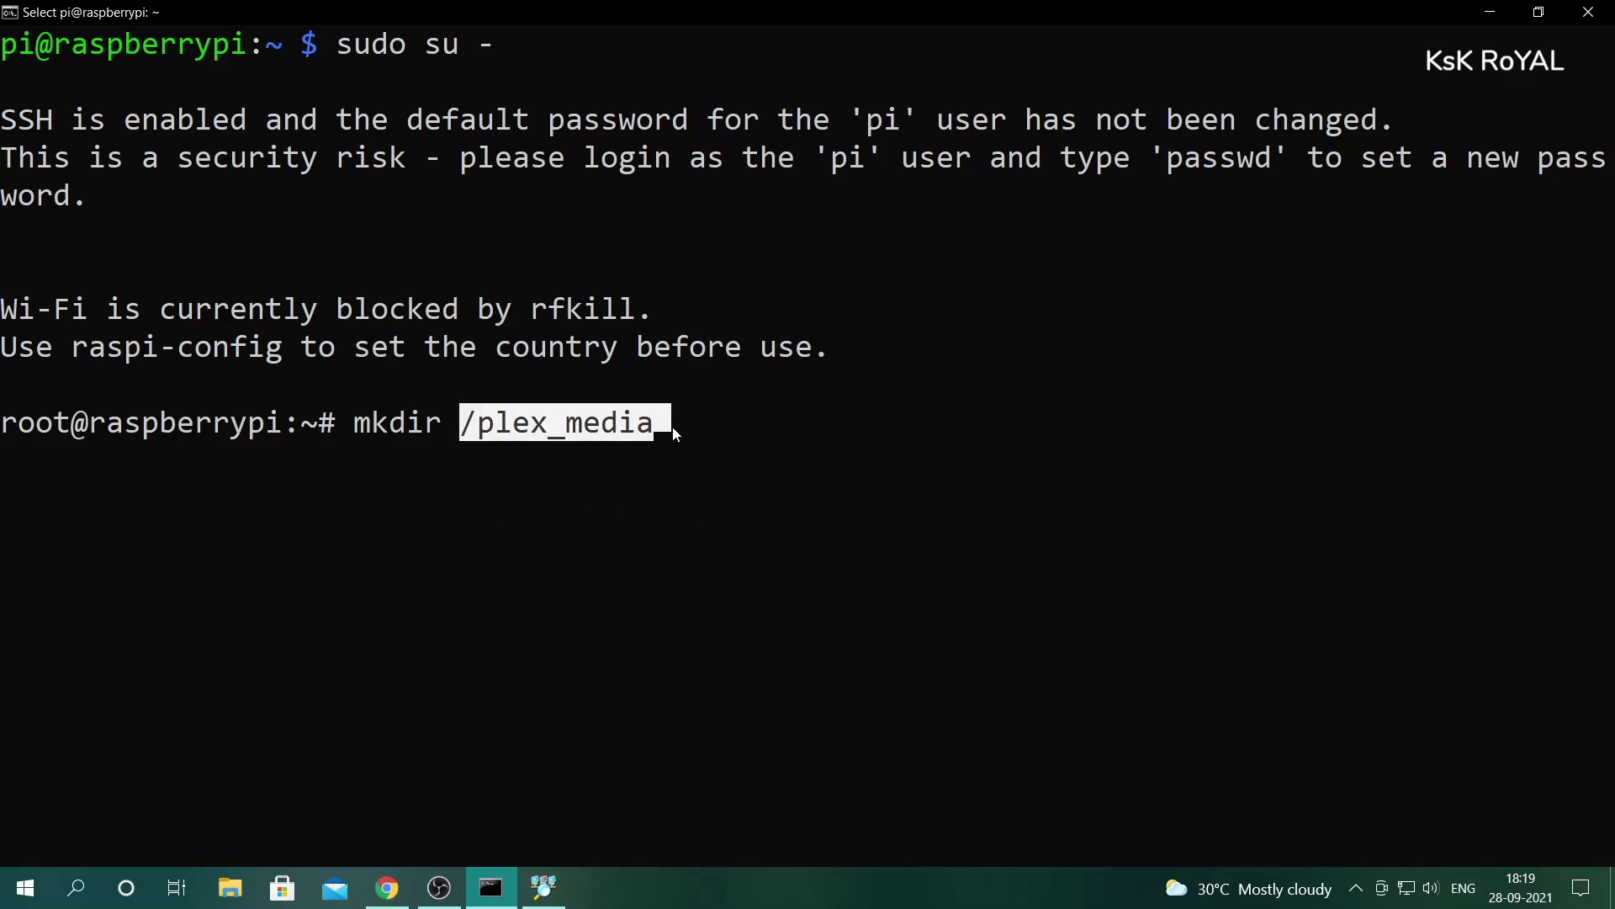
pyautogui.click(733, 429)
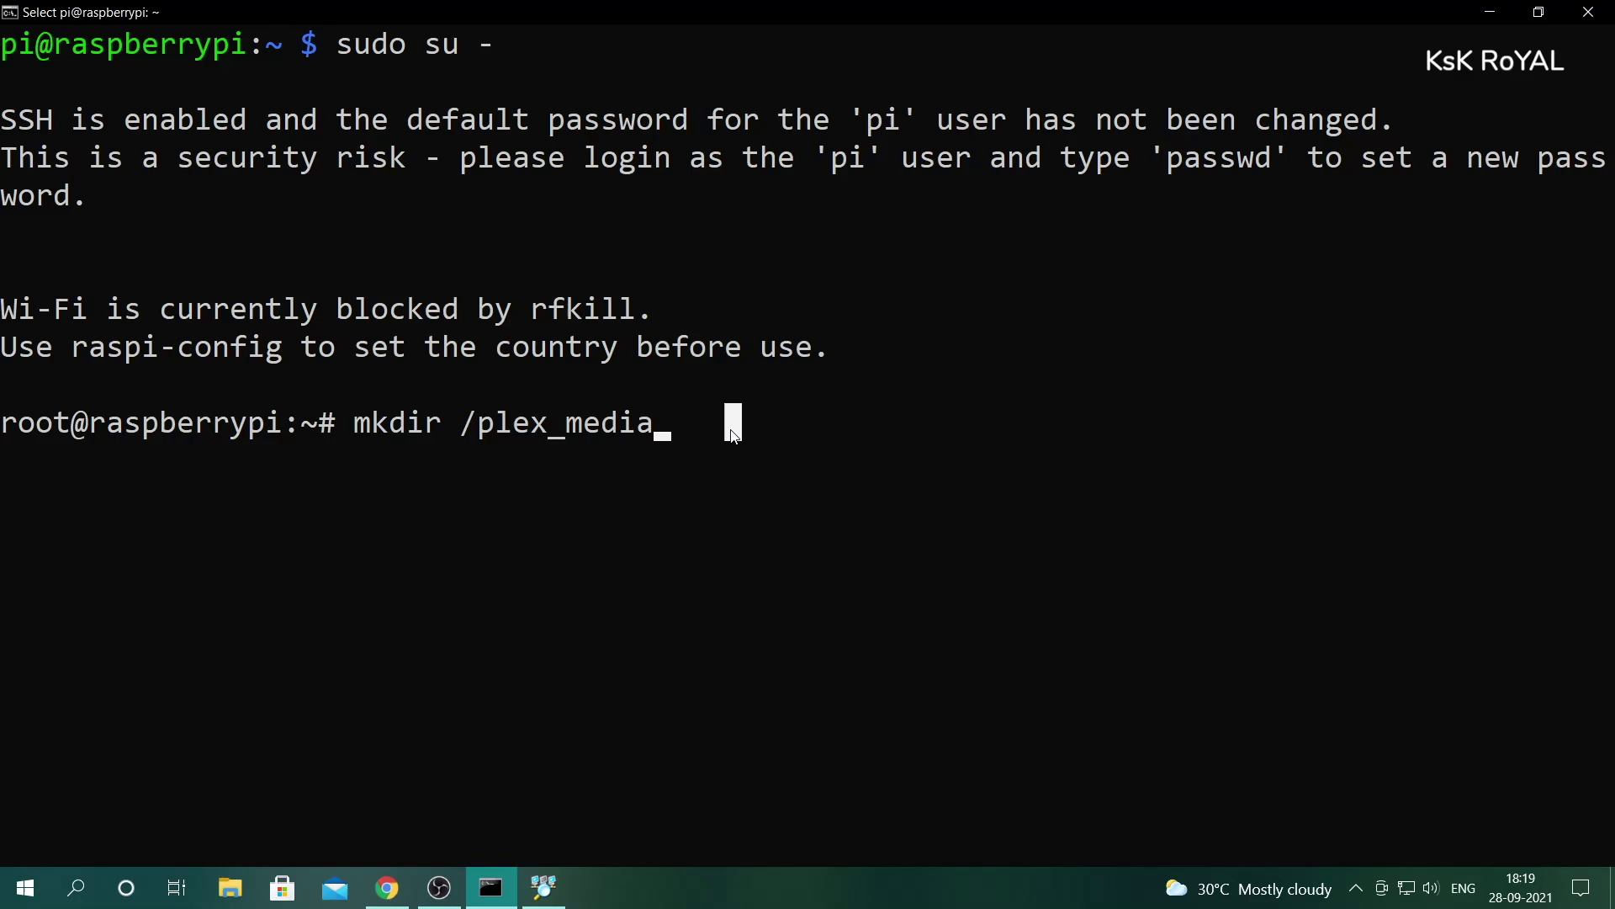
pyautogui.press('Escape')
pyautogui.press('Return')
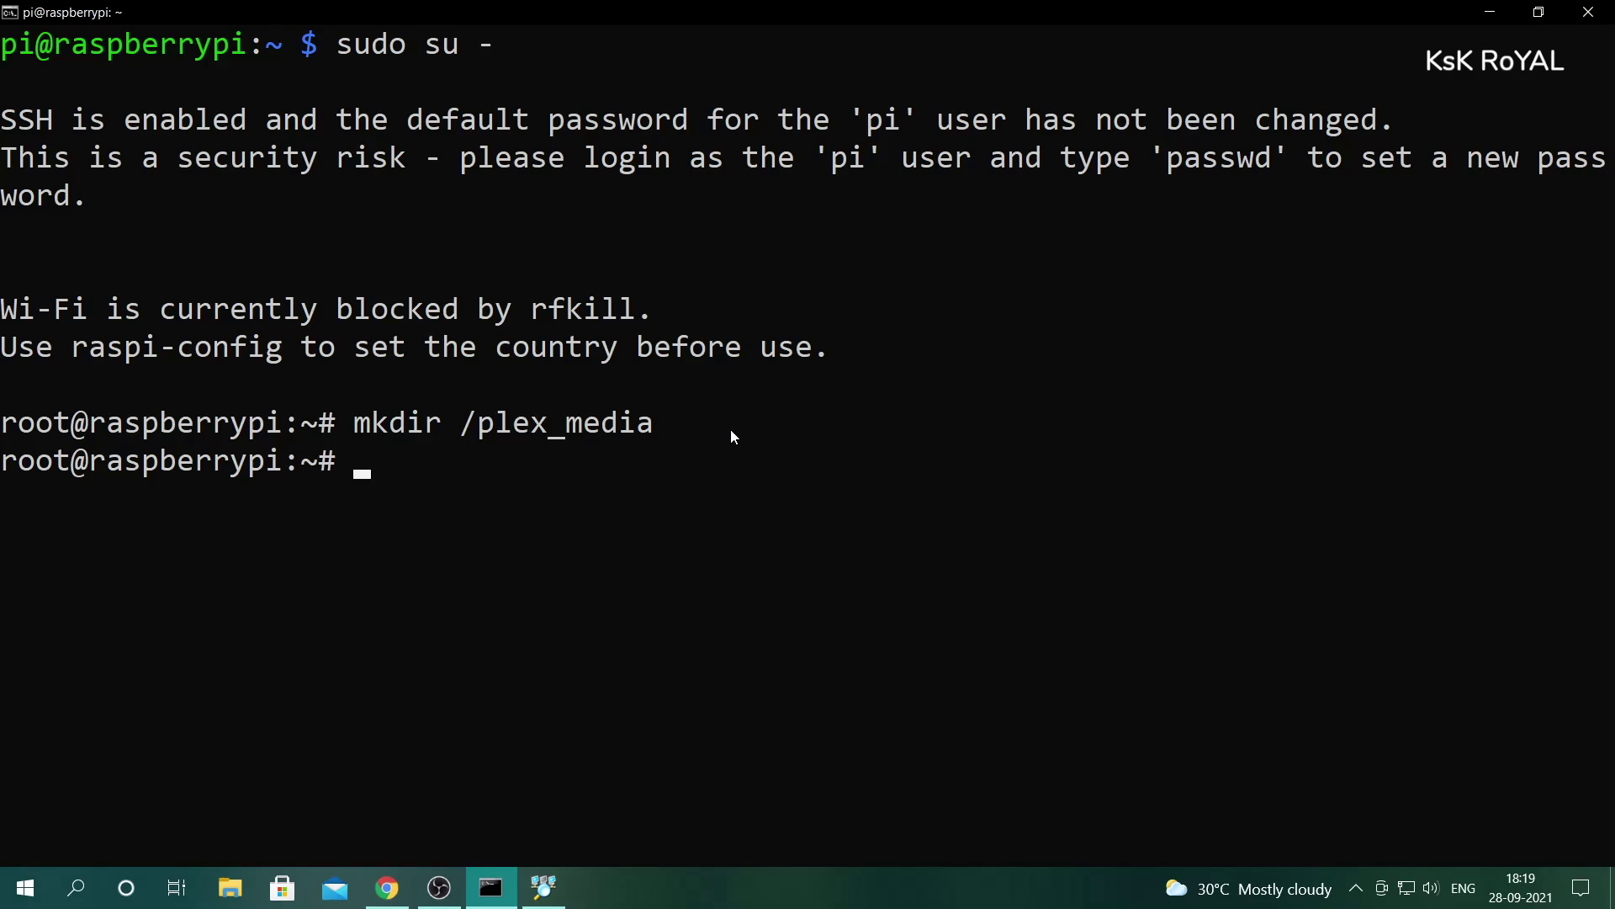
# - Set /plex_media to chmod 777 and confirm it appears in the ls / listing
pyautogui.write('chmod 777 /pl')
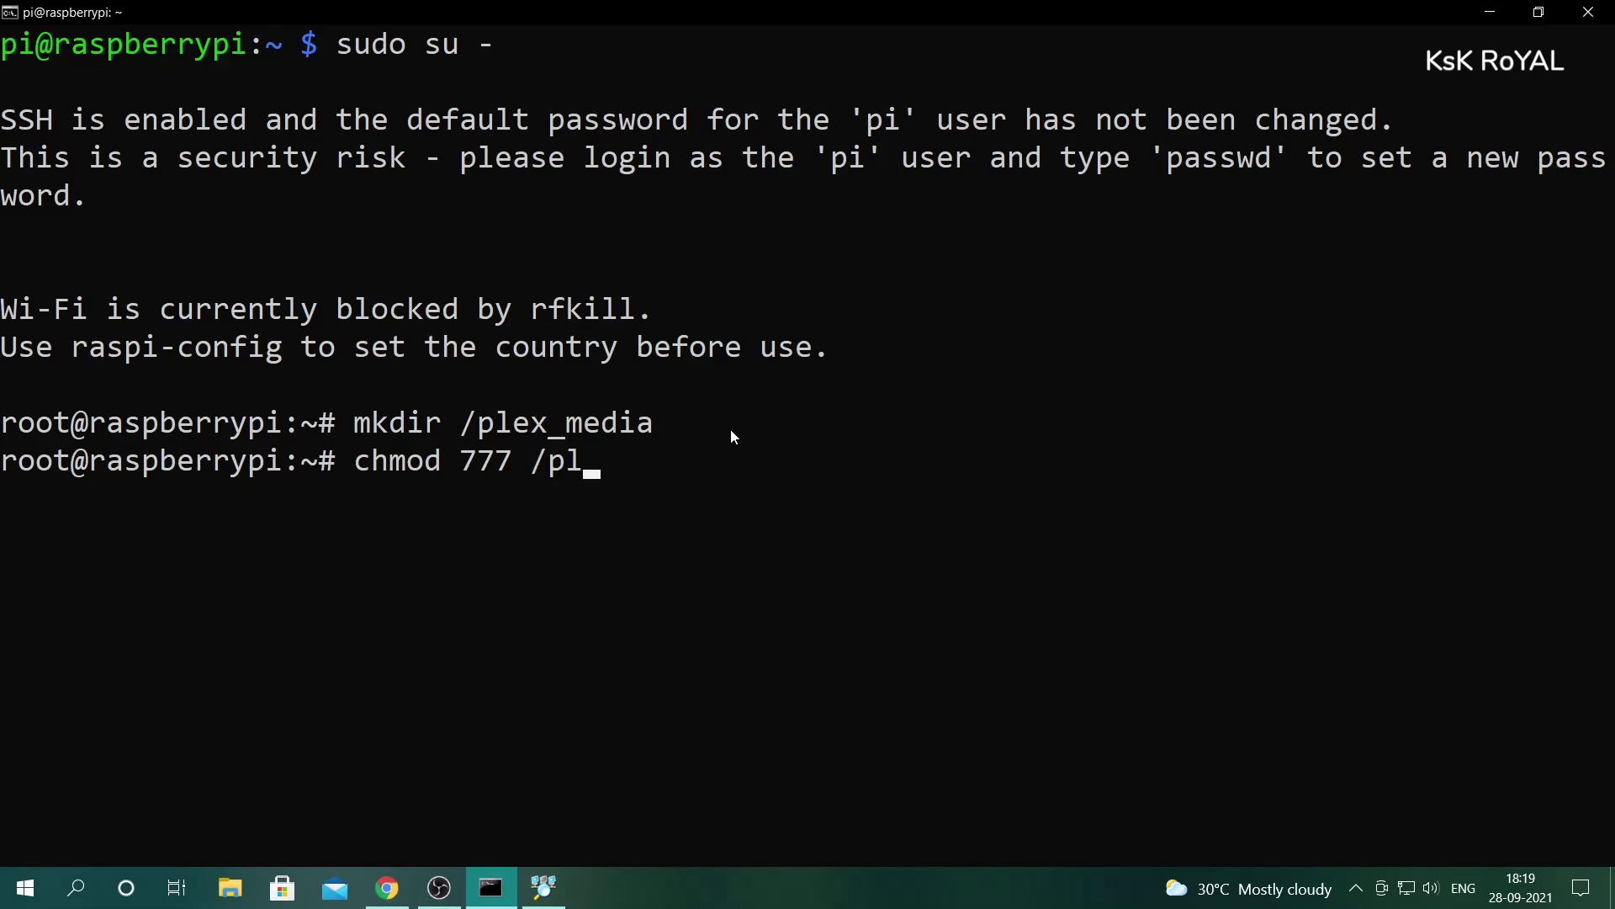
pyautogui.press('Tab')
pyautogui.press('Return')
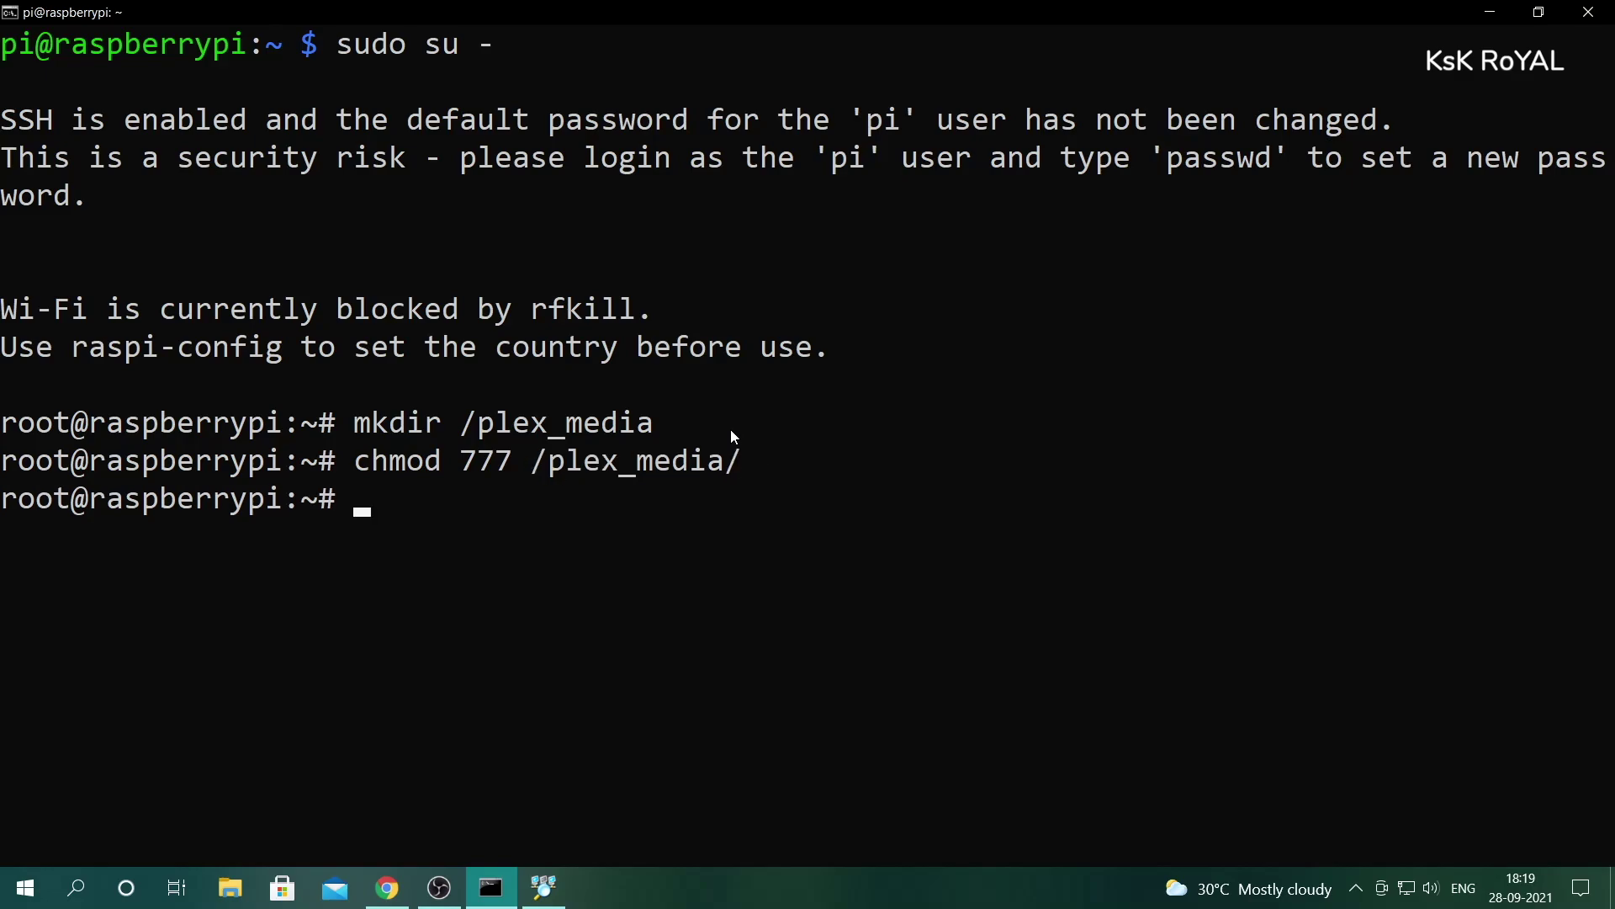
pyautogui.hotkey('ctrl', 'l')
pyautogui.write('ls /')
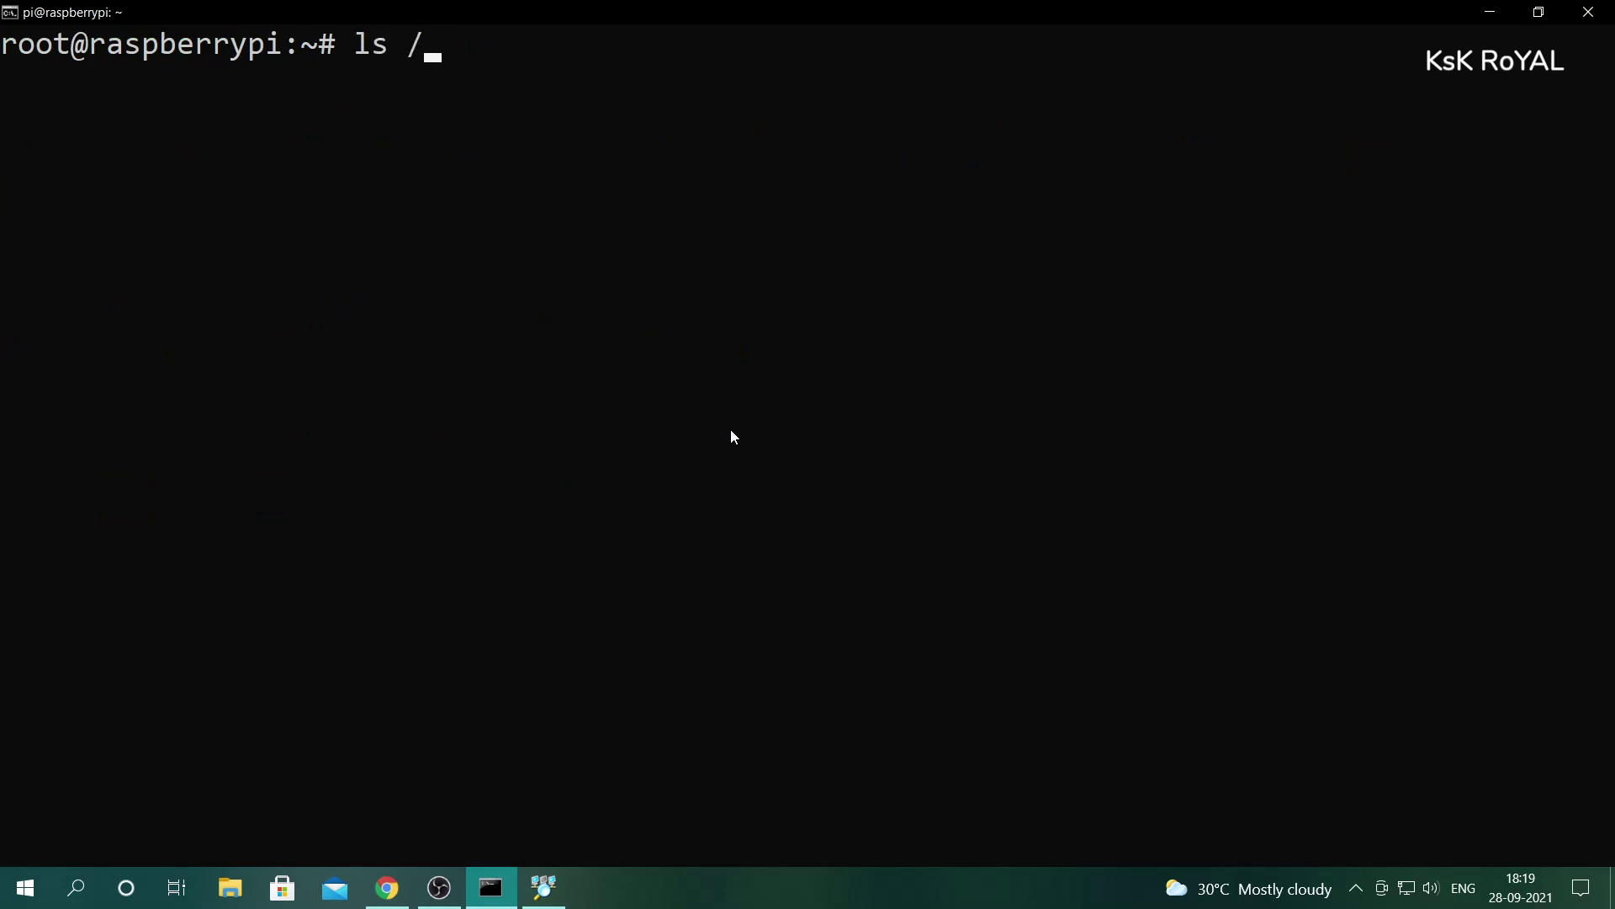
pyautogui.press('Return')
pyautogui.doubleClick(662, 82)
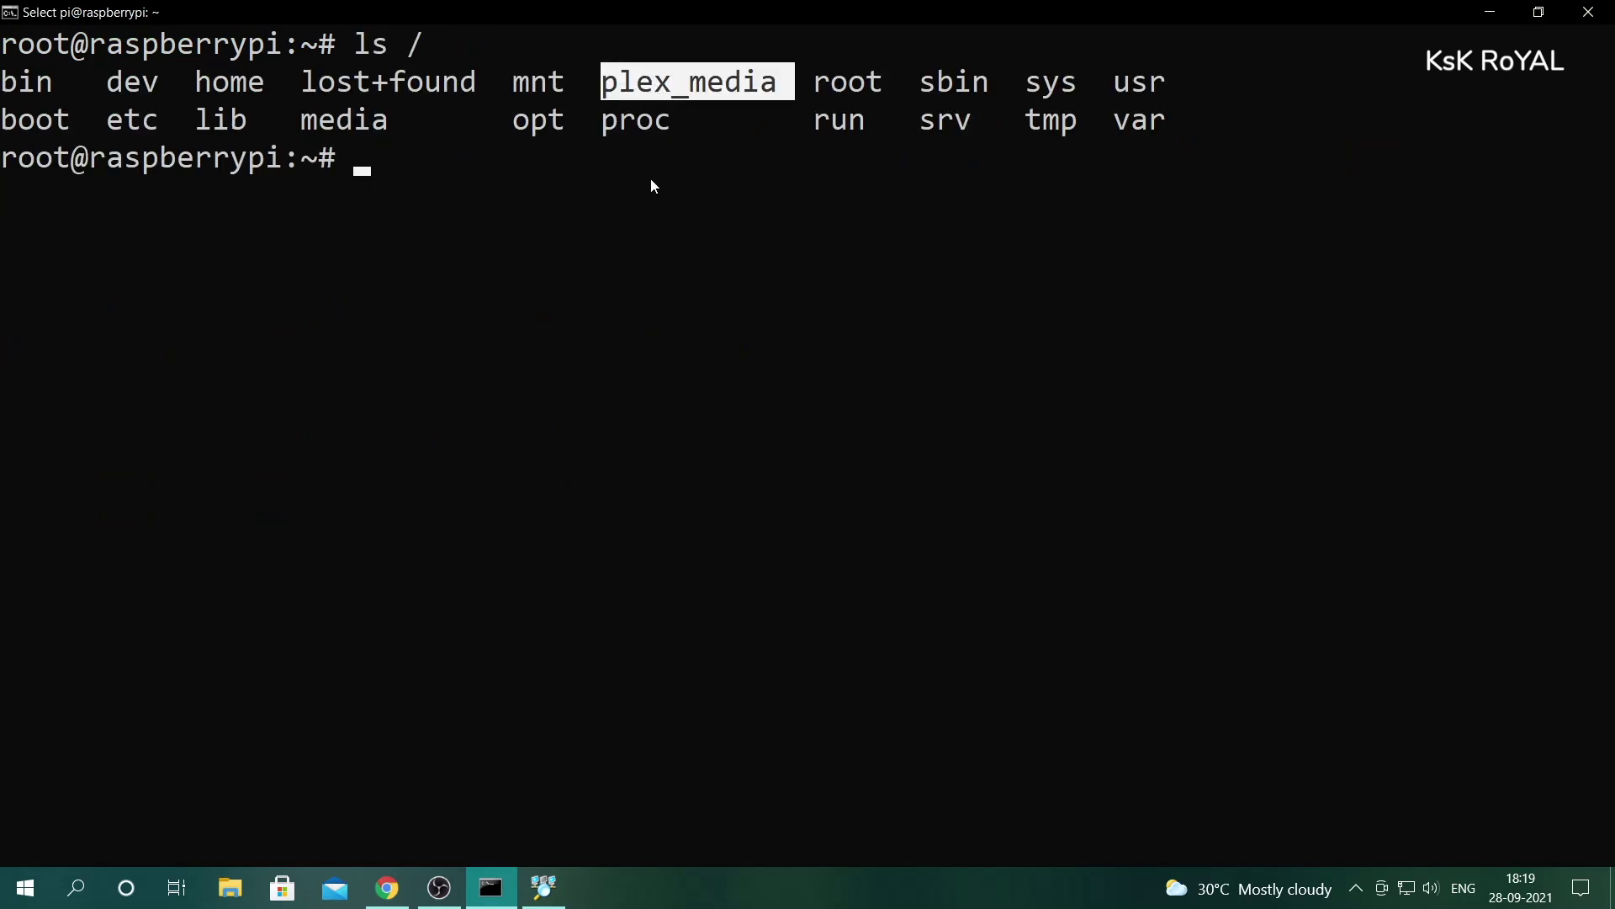
pyautogui.click(698, 233)
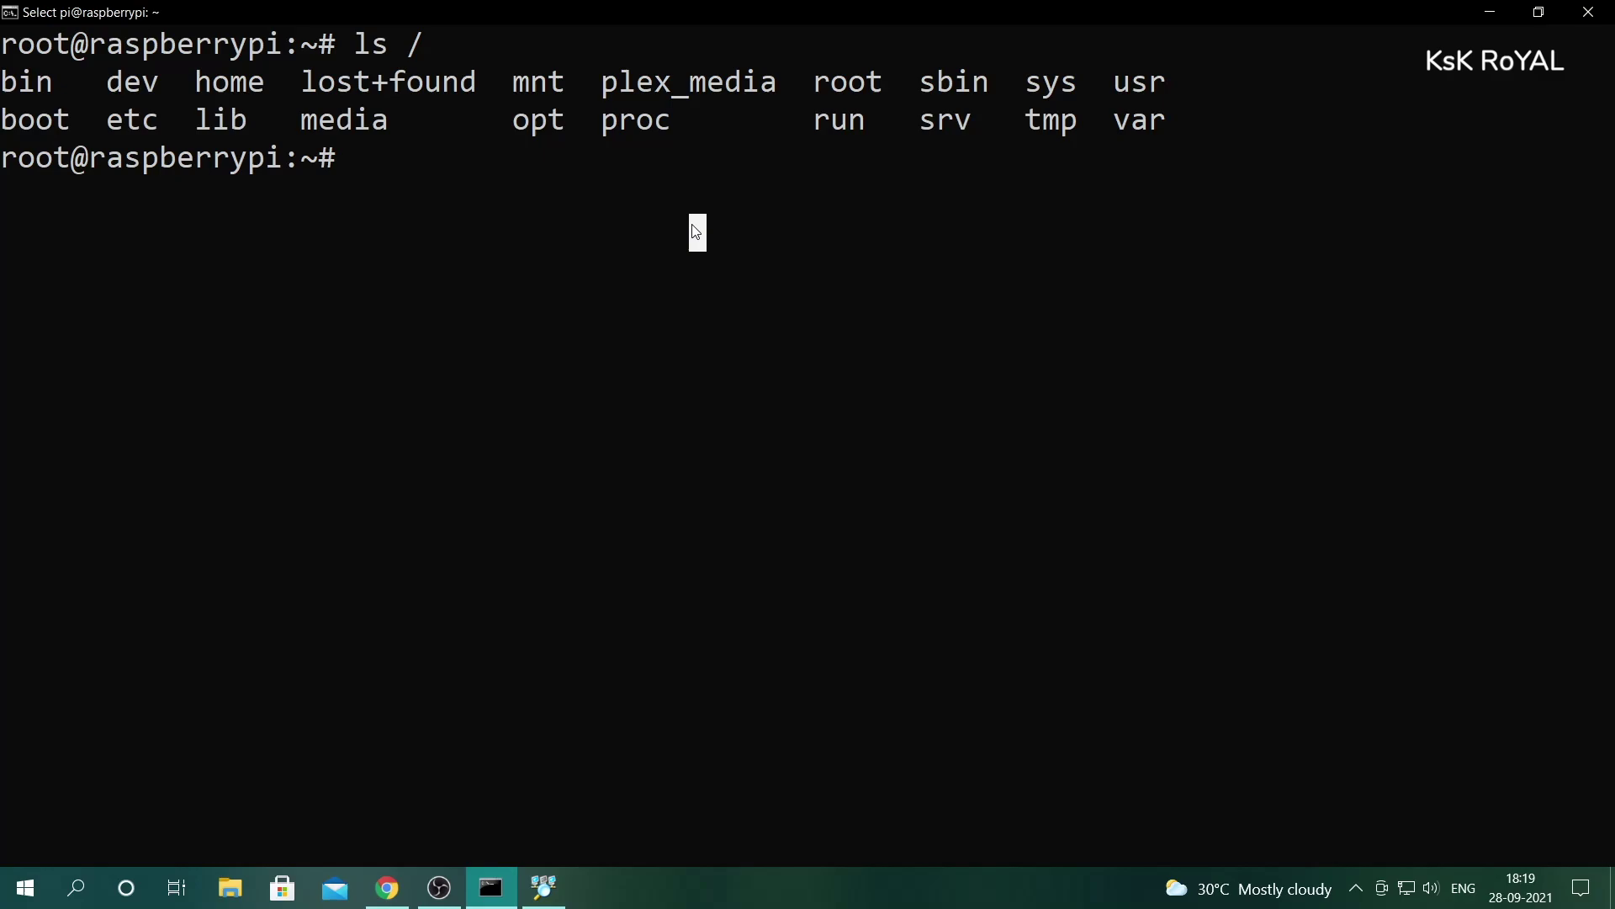
# - Run lsblk and identify the 111.8G sda2 partition on the sda disk
pyautogui.write('lsblk')
pyautogui.press('Return')
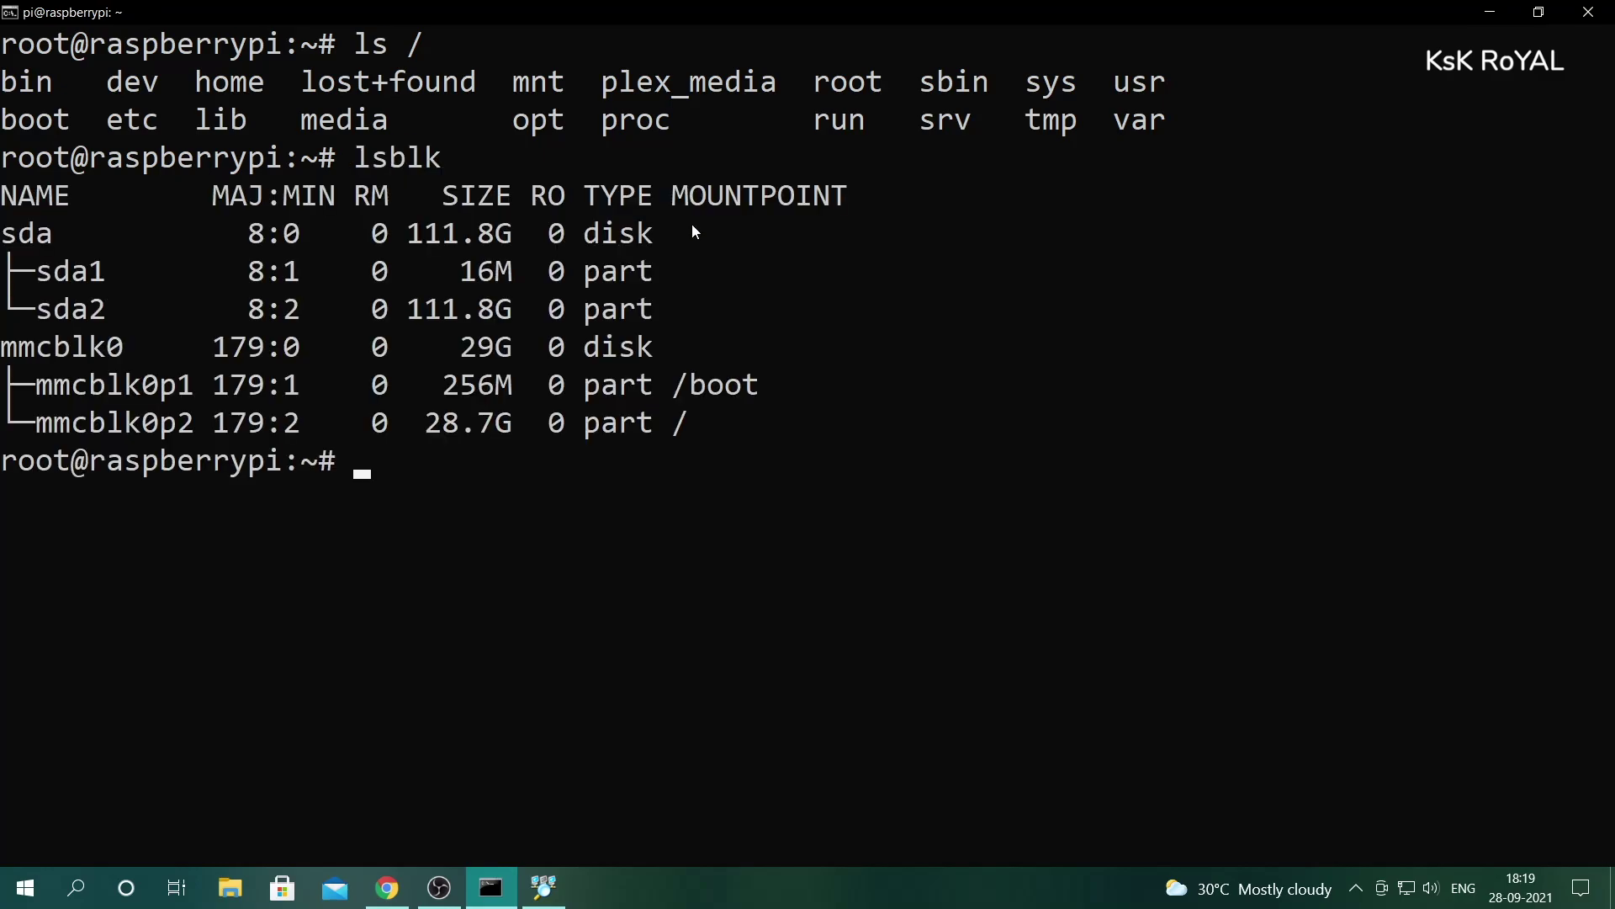
pyautogui.moveTo(7, 233); pyautogui.dragTo(659, 319)
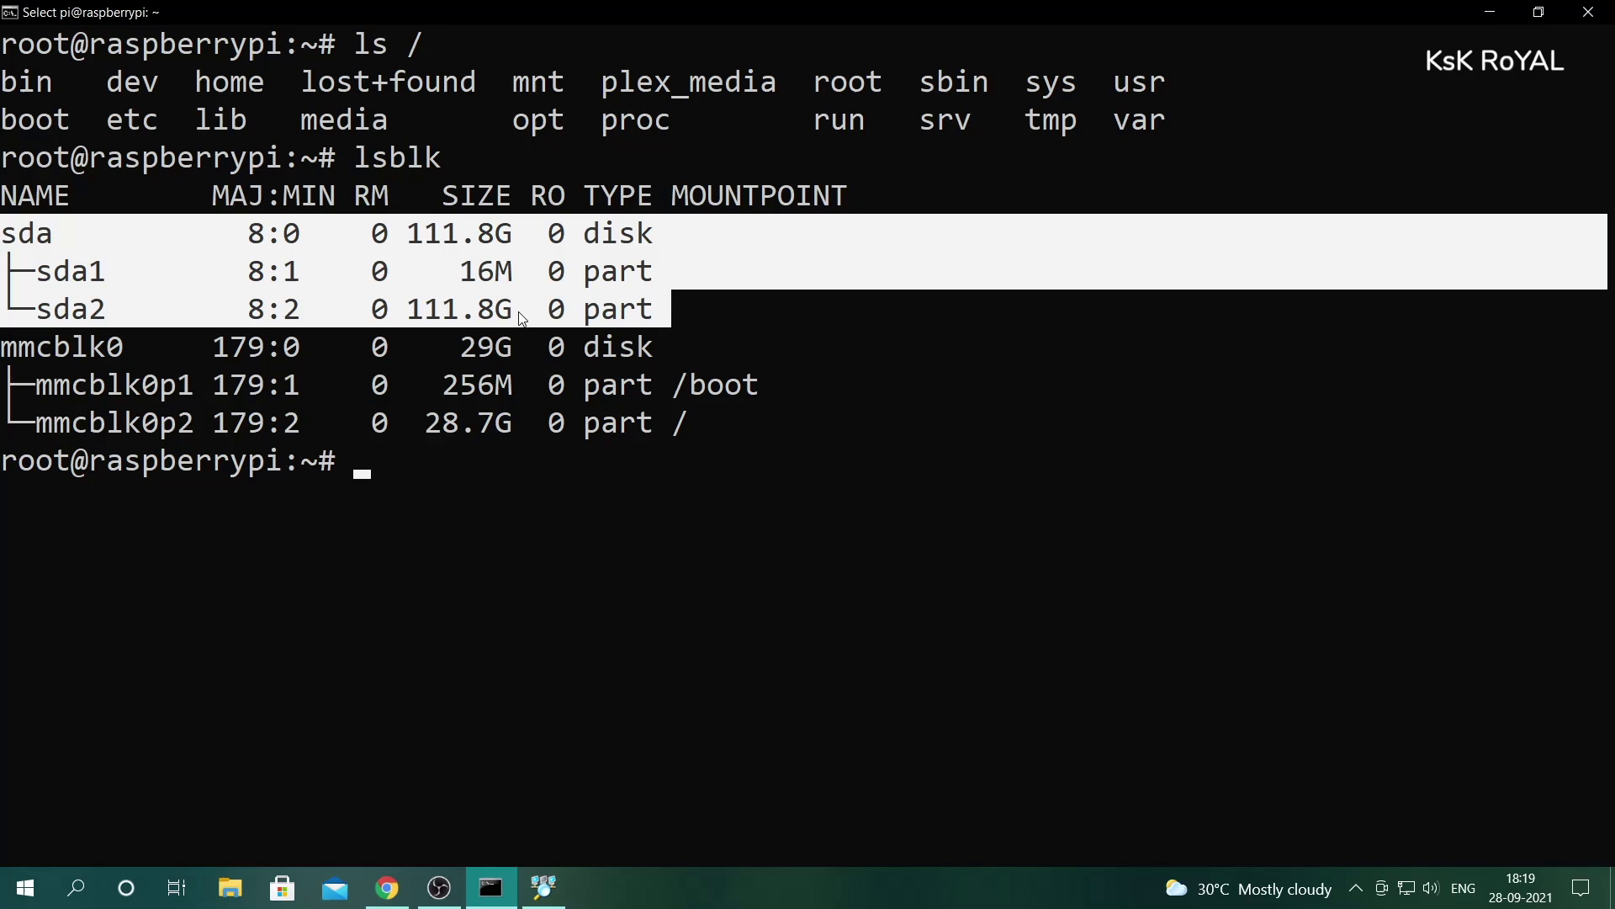
pyautogui.doubleClick(38, 313)
pyautogui.moveTo(501, 318); pyautogui.dragTo(14, 325)
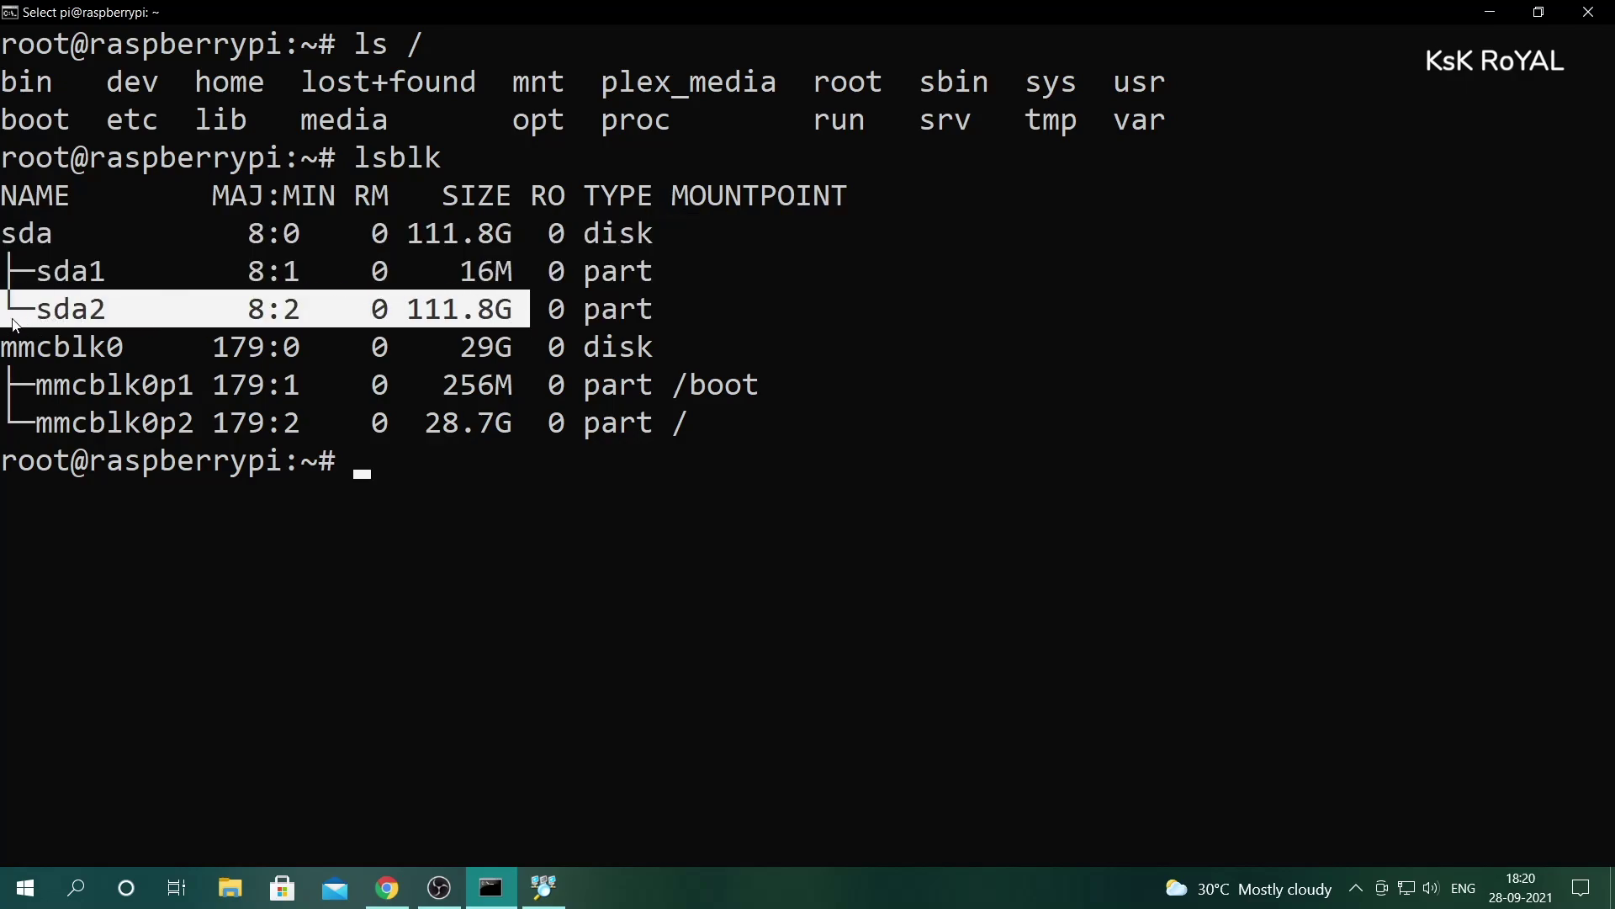
pyautogui.click(385, 496)
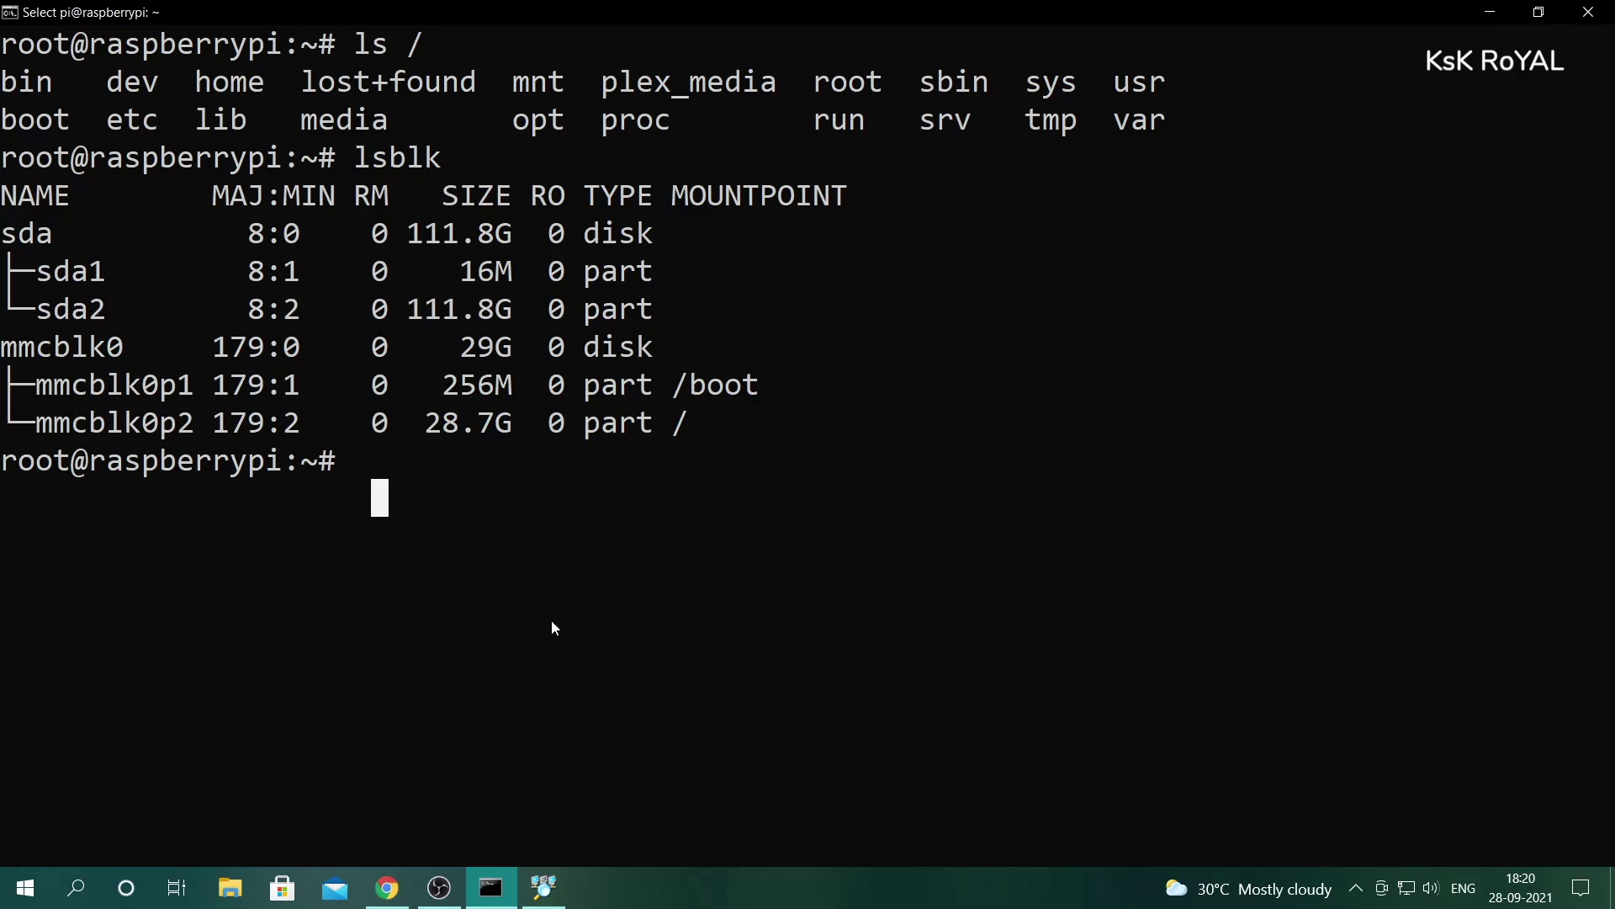
pyautogui.doubleClick(100, 313)
pyautogui.moveTo(123, 322); pyautogui.dragTo(509, 313)
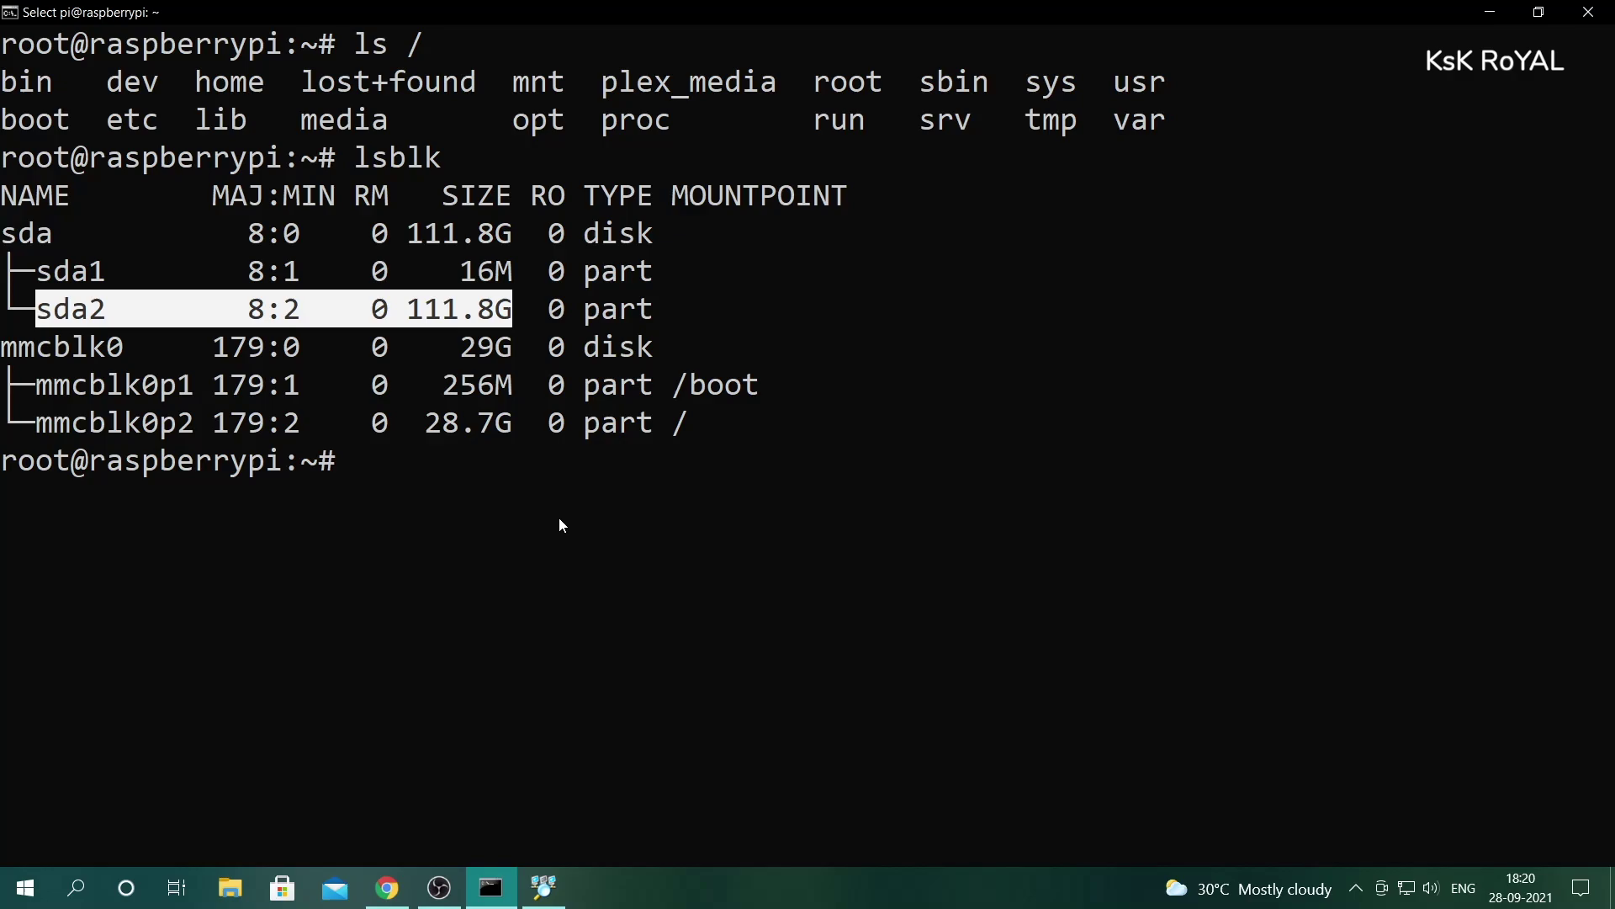
# - Mount /dev/sda2 at /plex_media/
pyautogui.write('mouh')
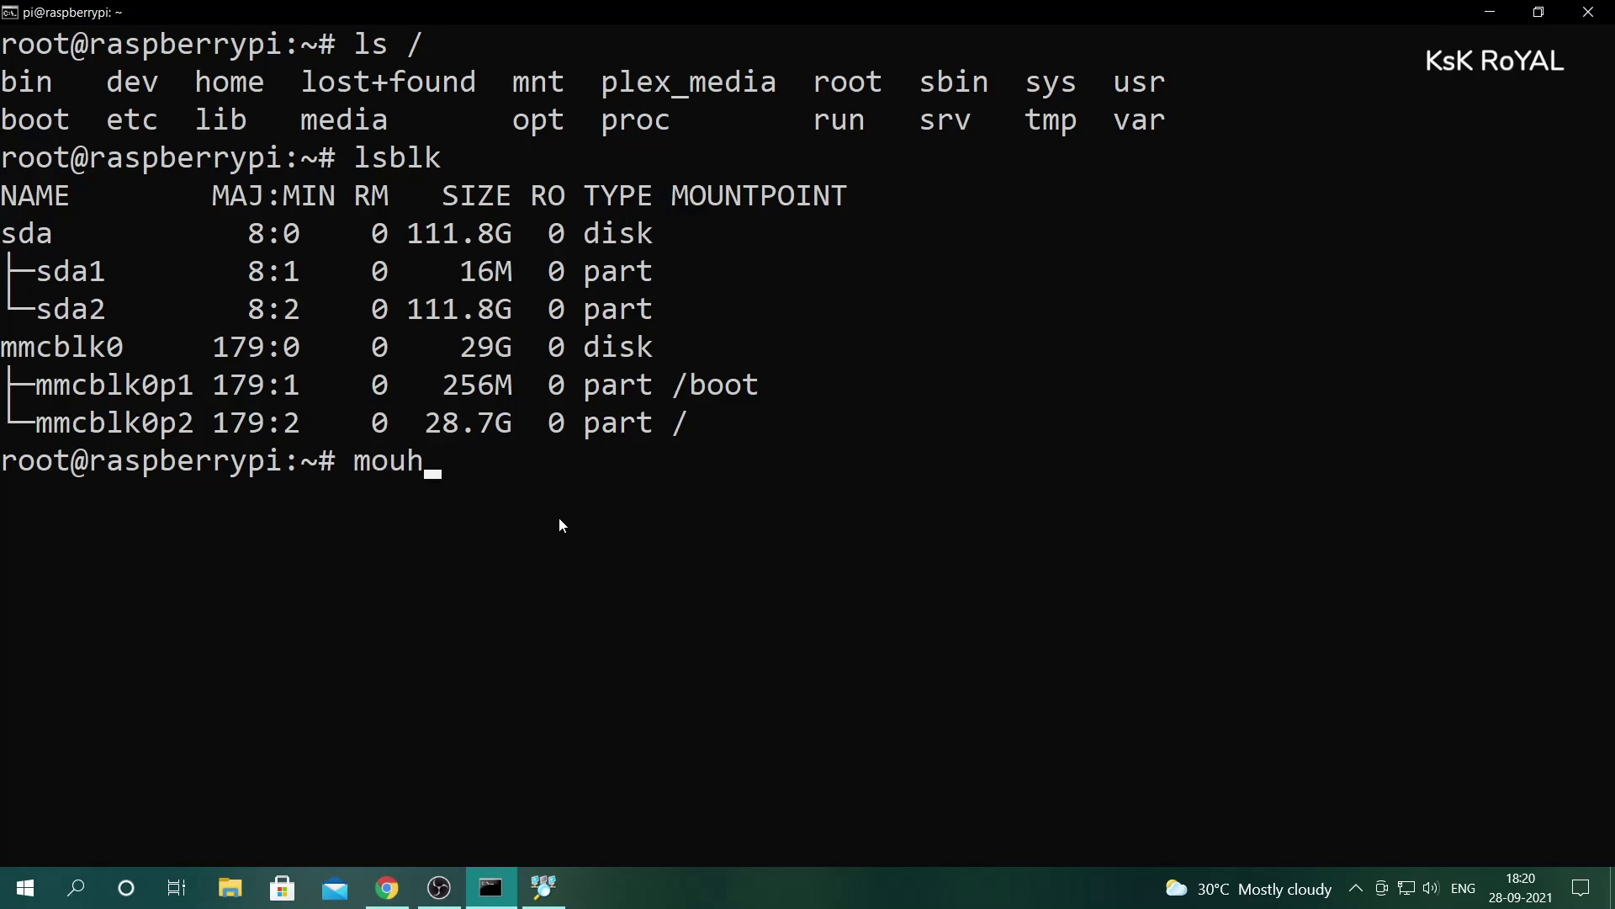
pyautogui.press('BackSpace')
pyautogui.write('nt /dev/sda')
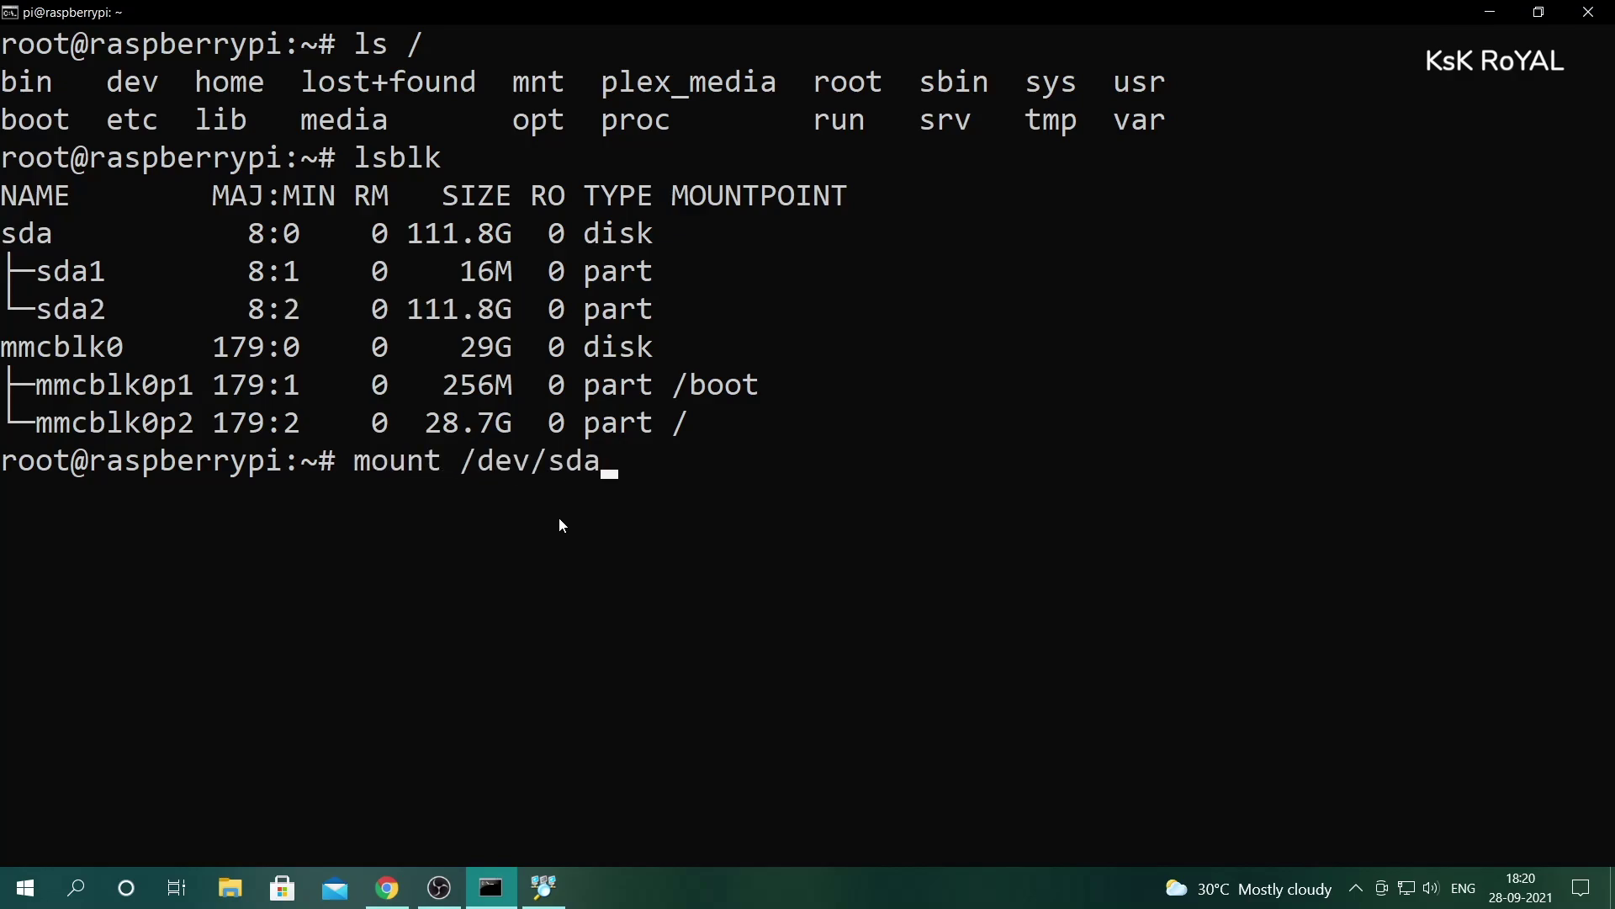
pyautogui.write('2 /pl')
pyautogui.press('Tab')
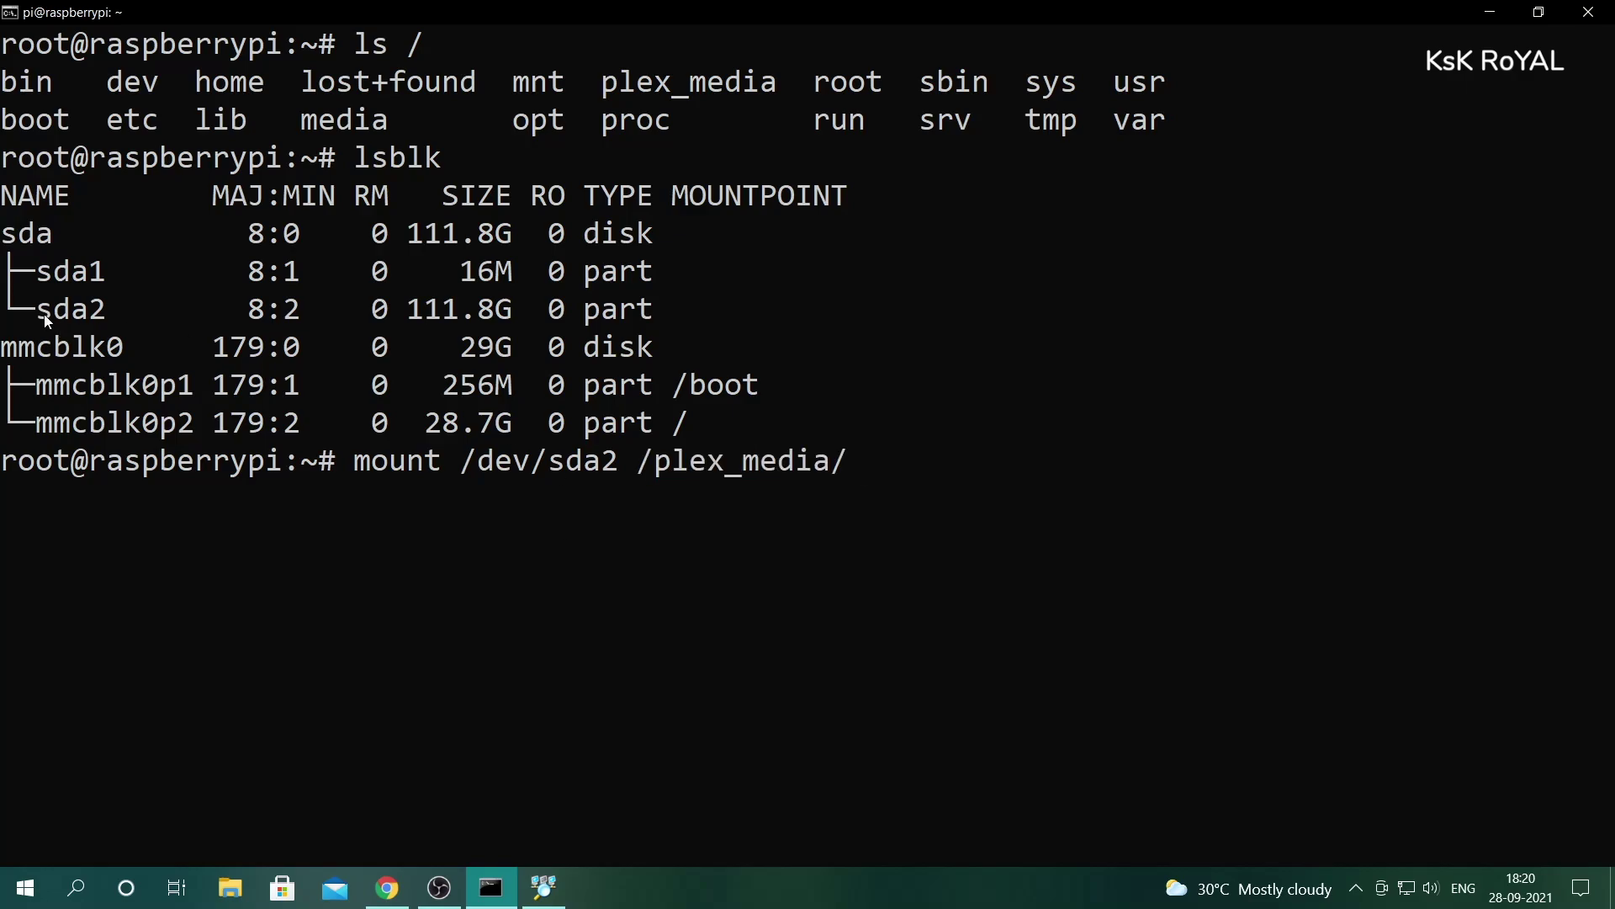
pyautogui.moveTo(44, 318); pyautogui.dragTo(652, 321)
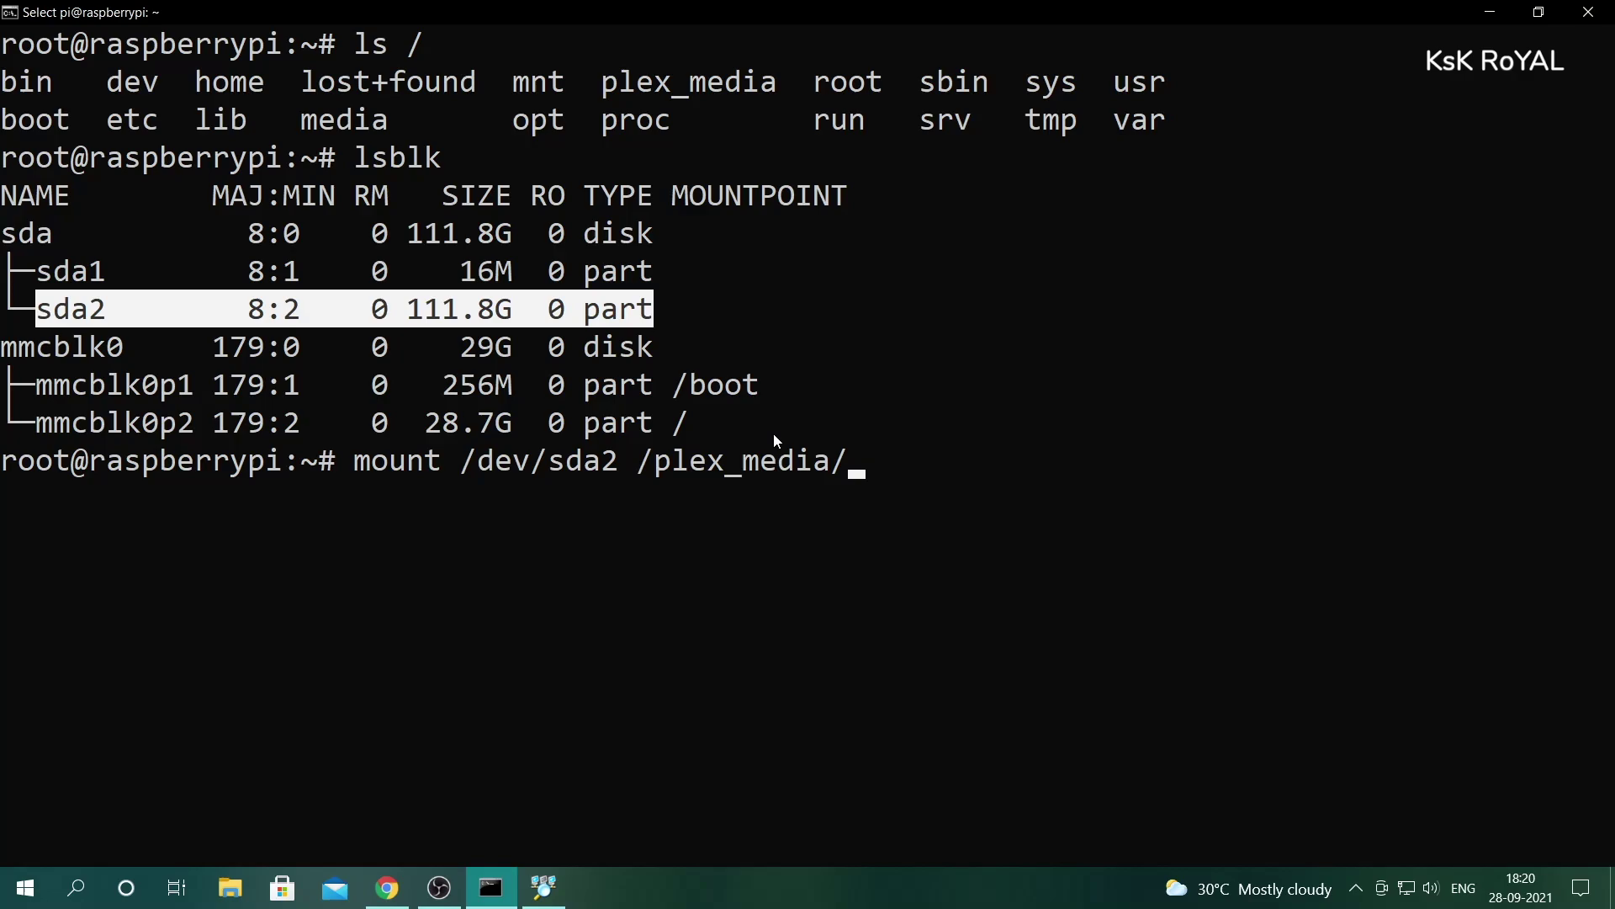
pyautogui.moveTo(846, 463); pyautogui.dragTo(663, 466)
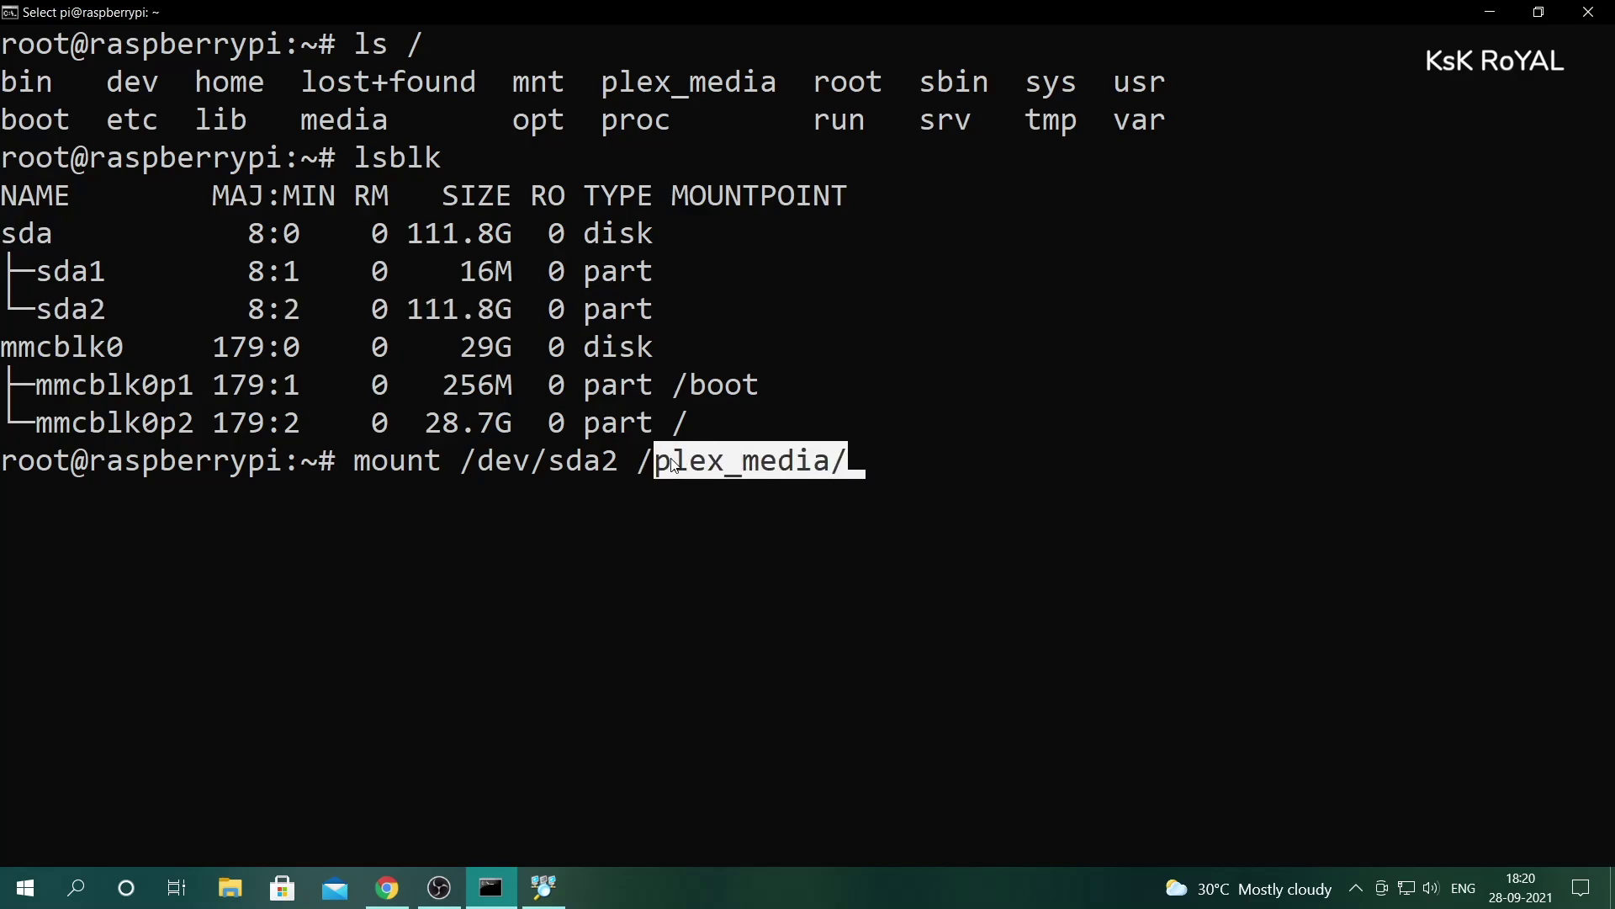
pyautogui.rightClick(976, 473)
pyautogui.press('Return')
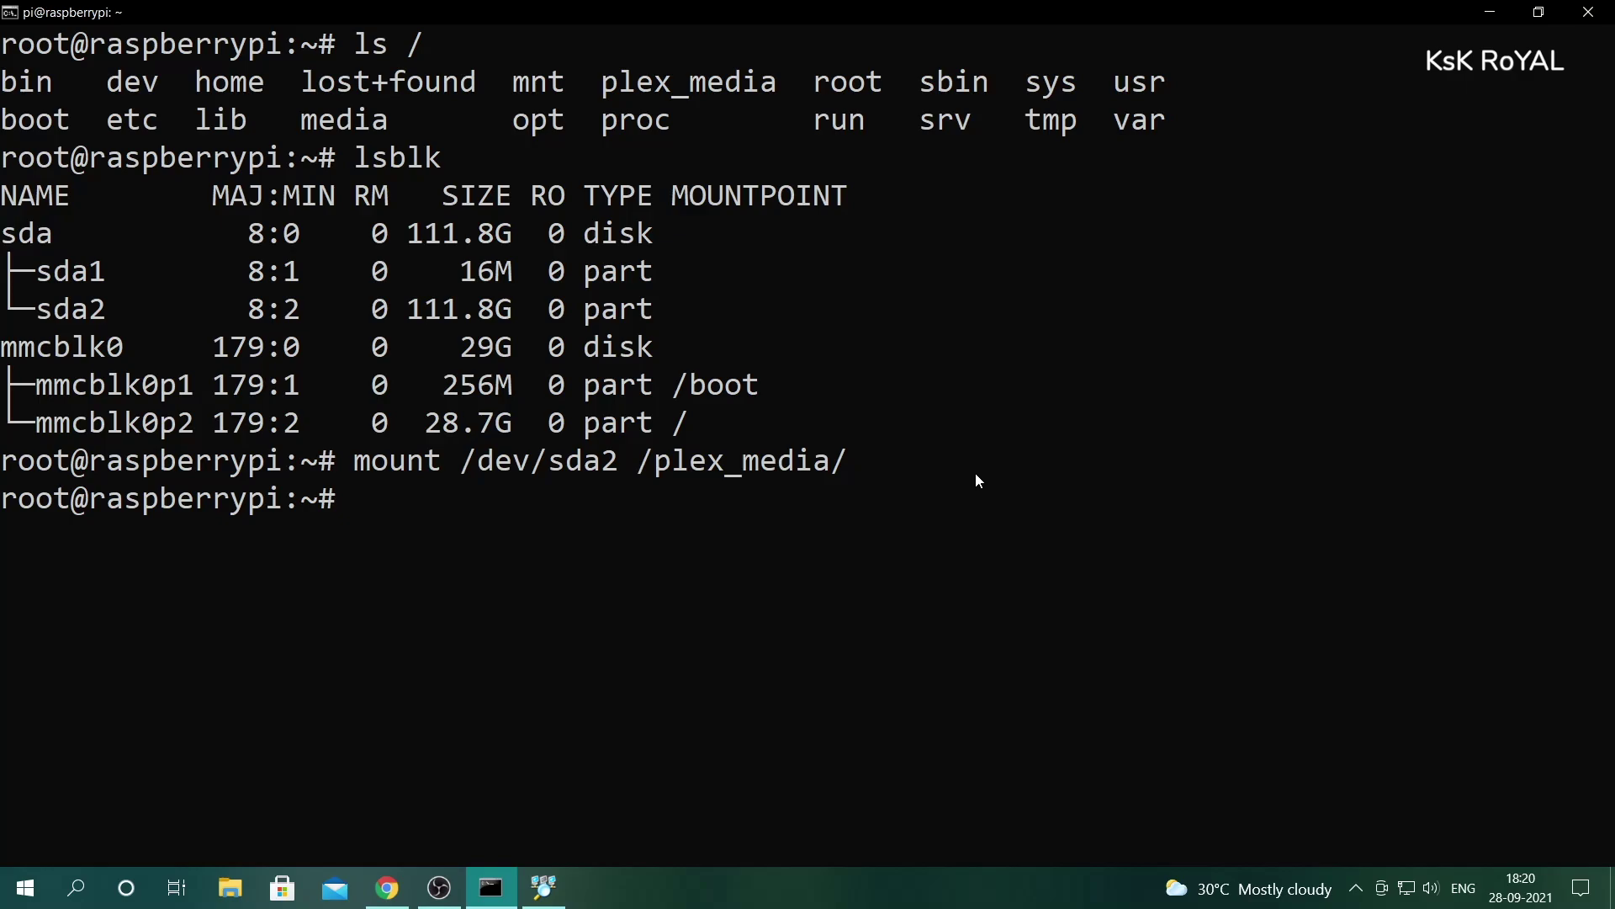
# - Run lsblk again to confirm sda2's mountpoint is /plex_media
pyautogui.write('lsblk')
pyautogui.press('Return')
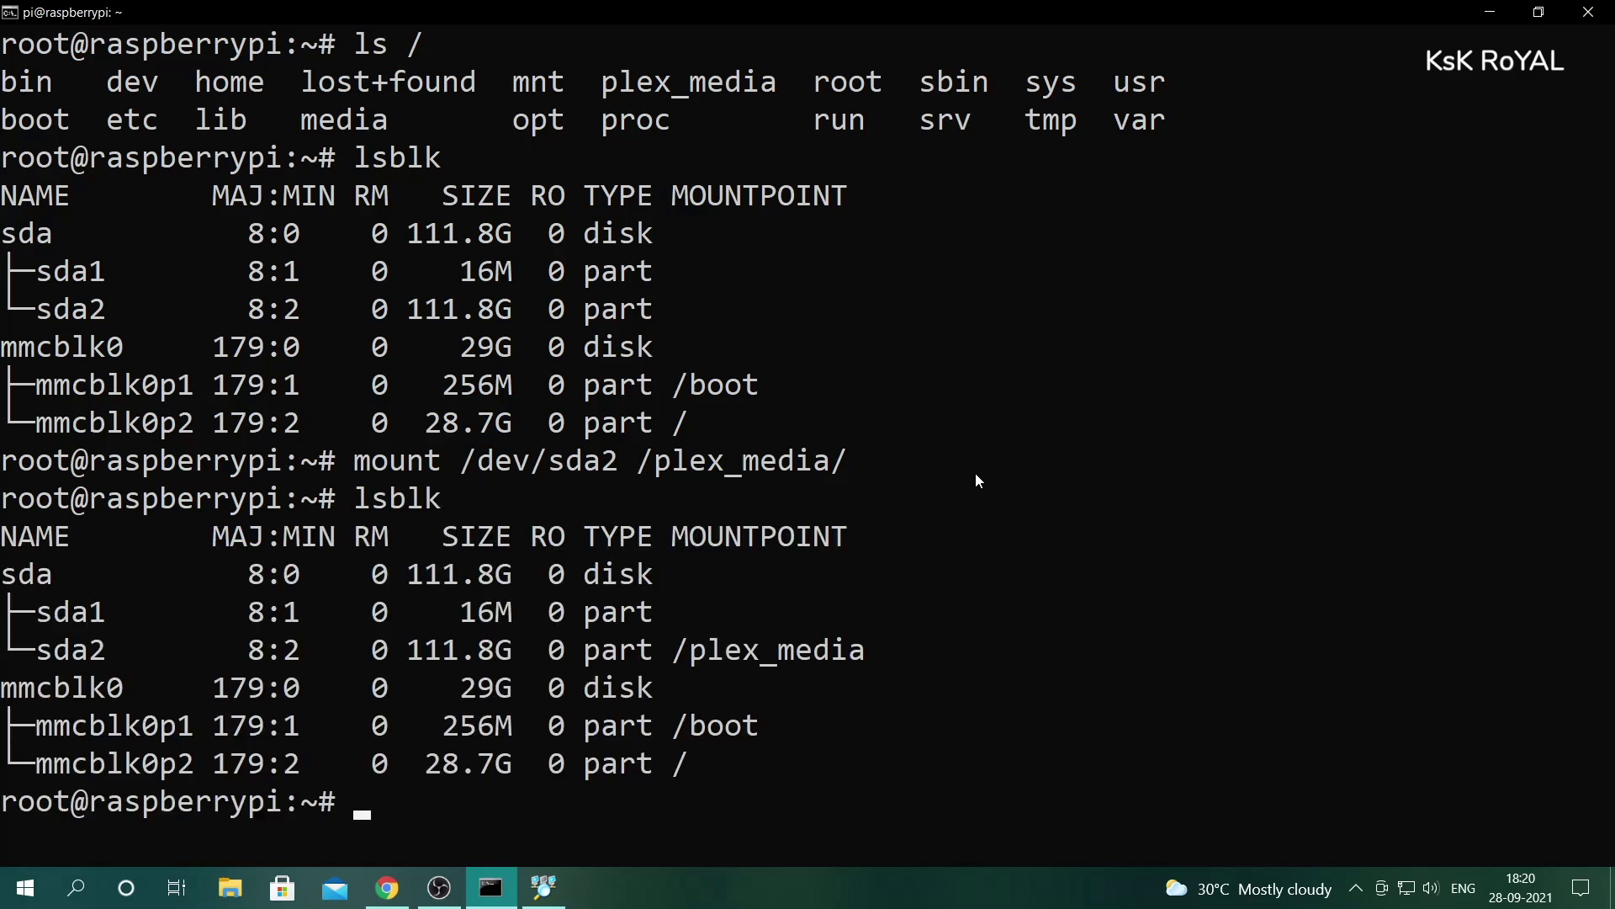
pyautogui.doubleClick(796, 652)
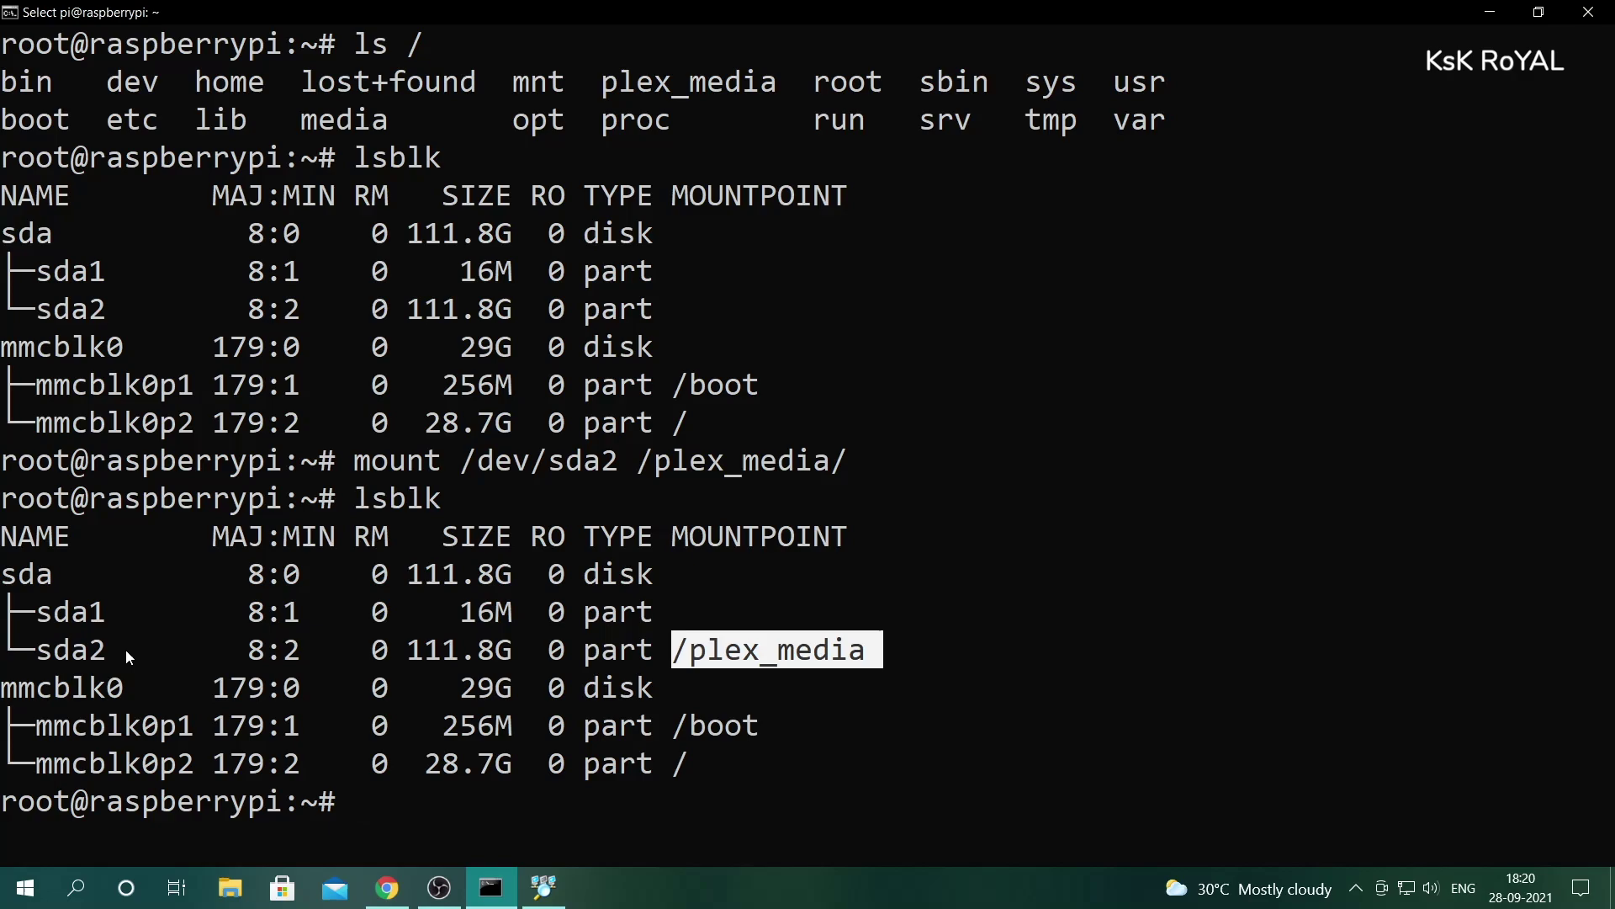
pyautogui.moveTo(46, 656); pyautogui.dragTo(801, 675)
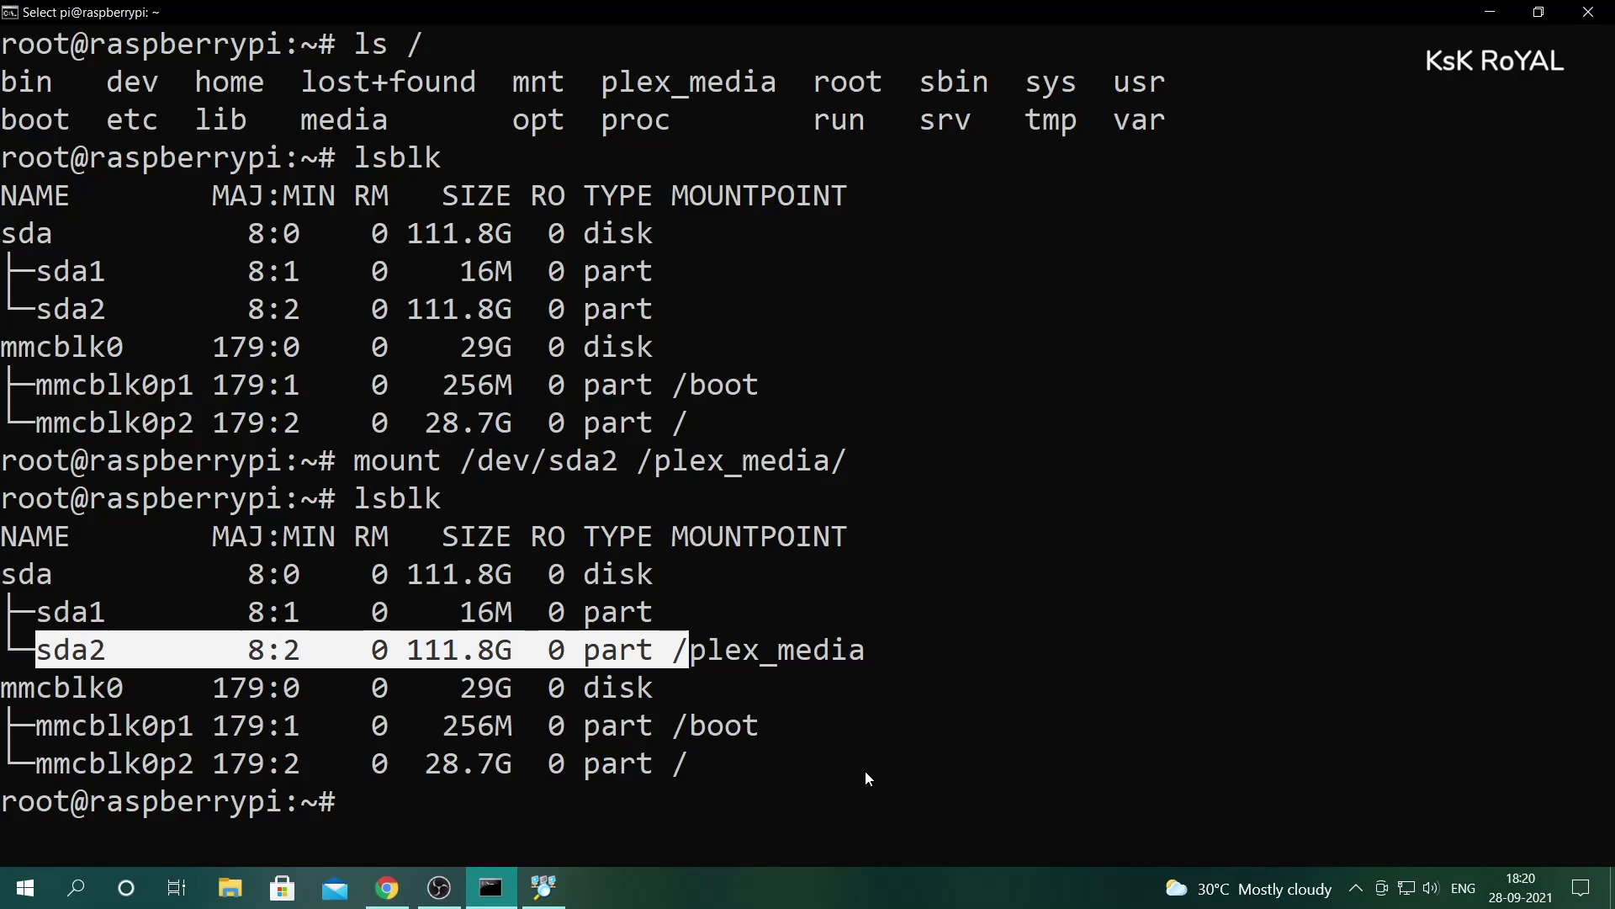
pyautogui.doubleClick(84, 656)
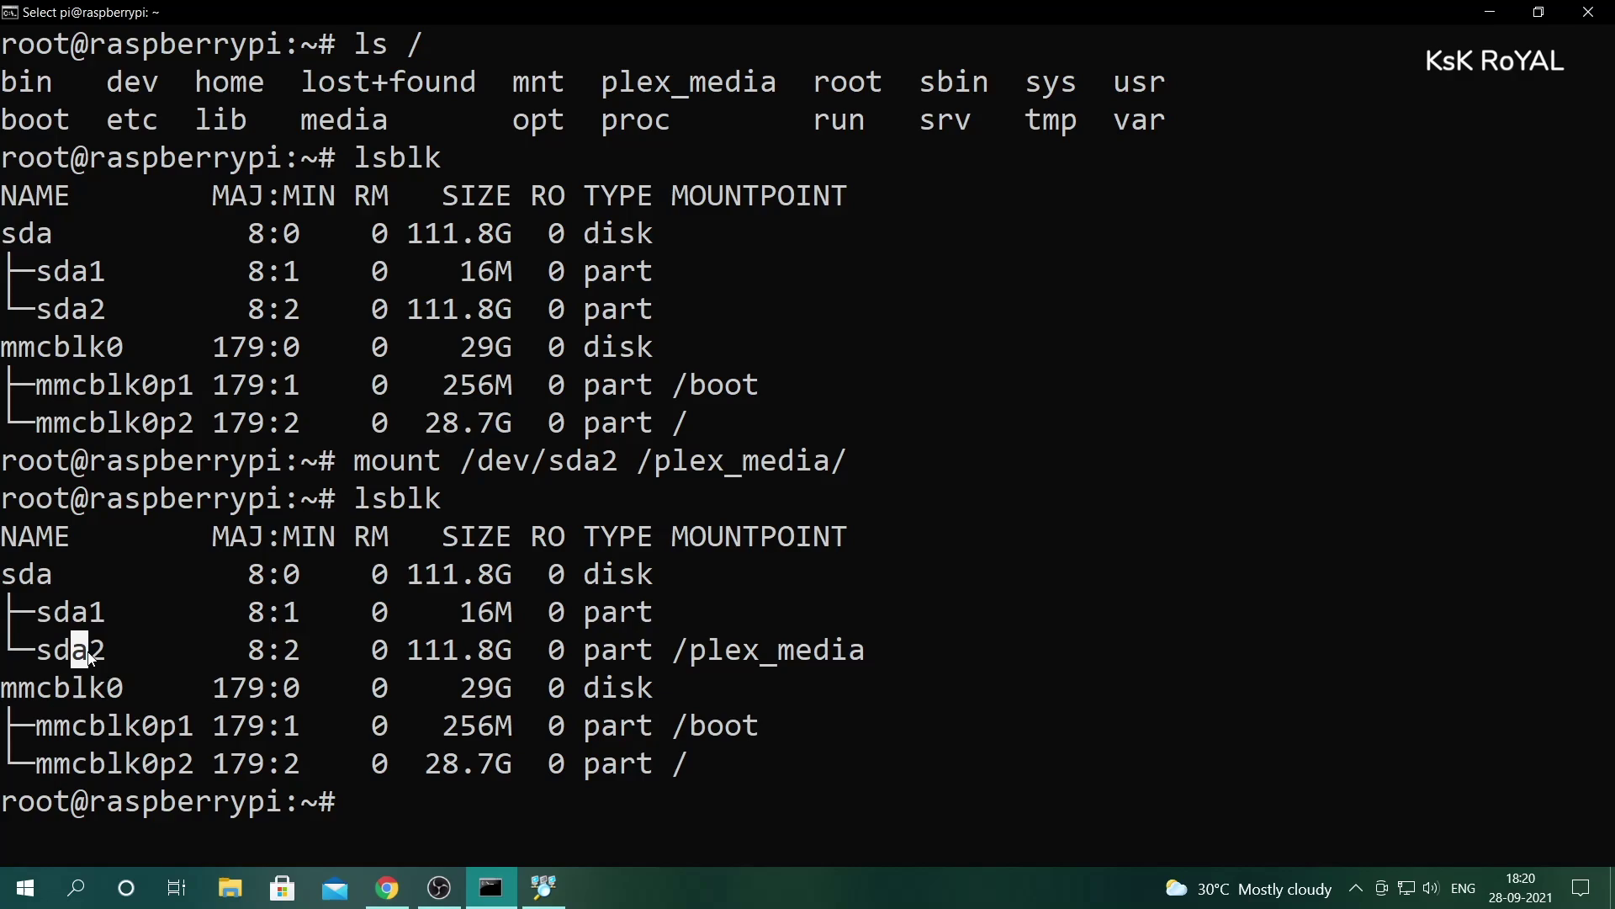
pyautogui.moveTo(870, 649); pyautogui.dragTo(677, 654)
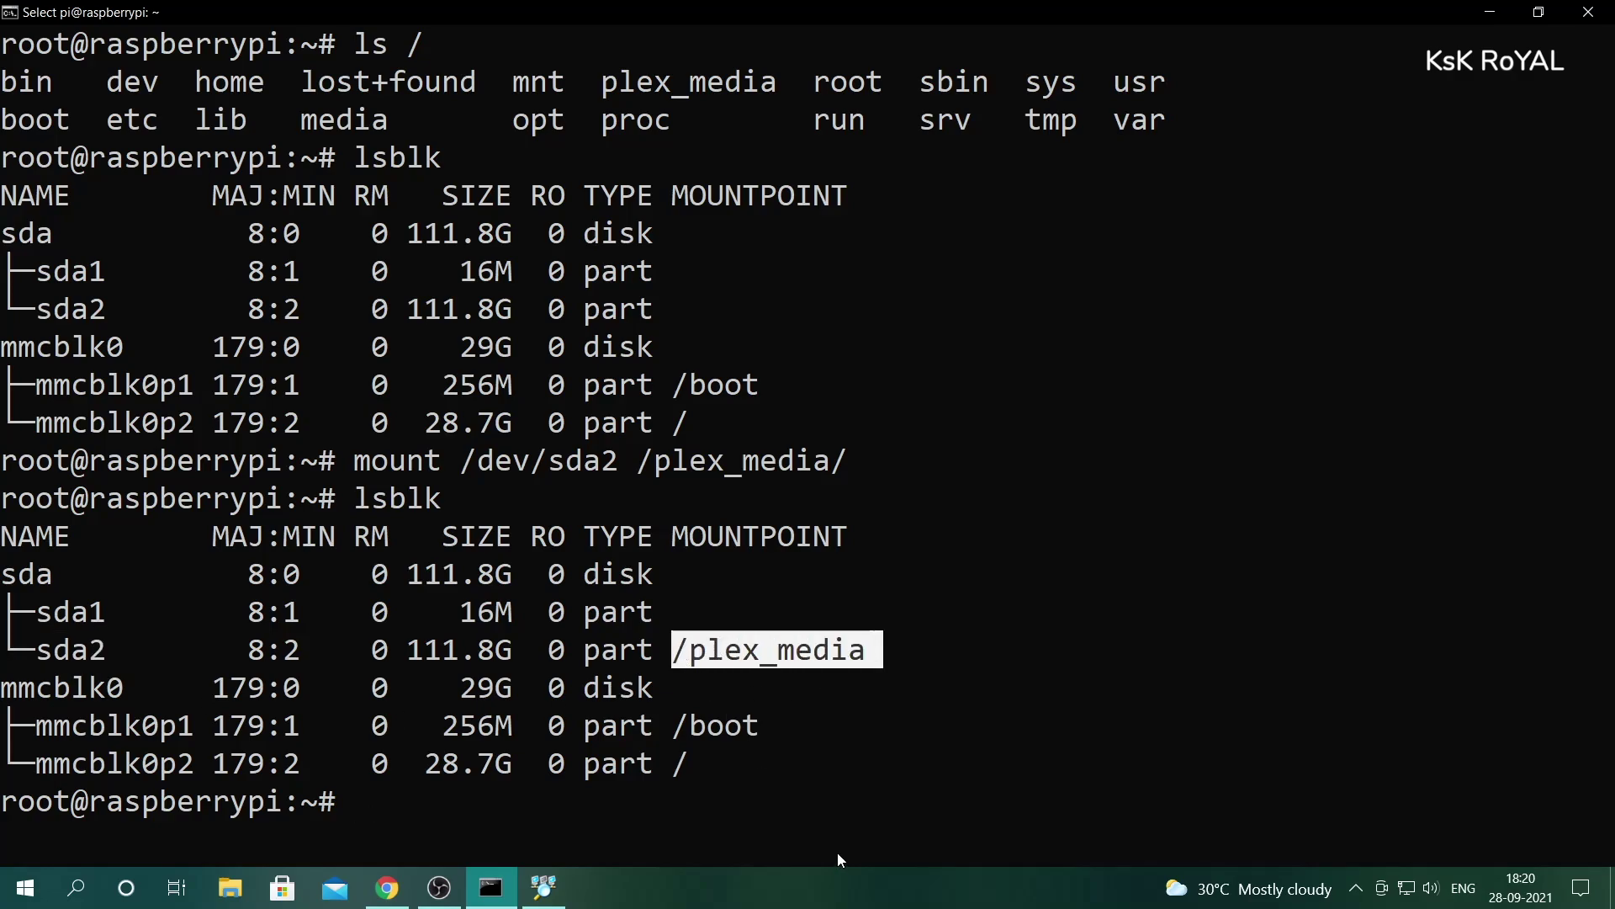
# - Run blkid, copy sda2's UUID 10E65951E65937E4, and type nano /etc/fstab
pyautogui.hotkey('ctrl', 'l')
pyautogui.write('blkid')
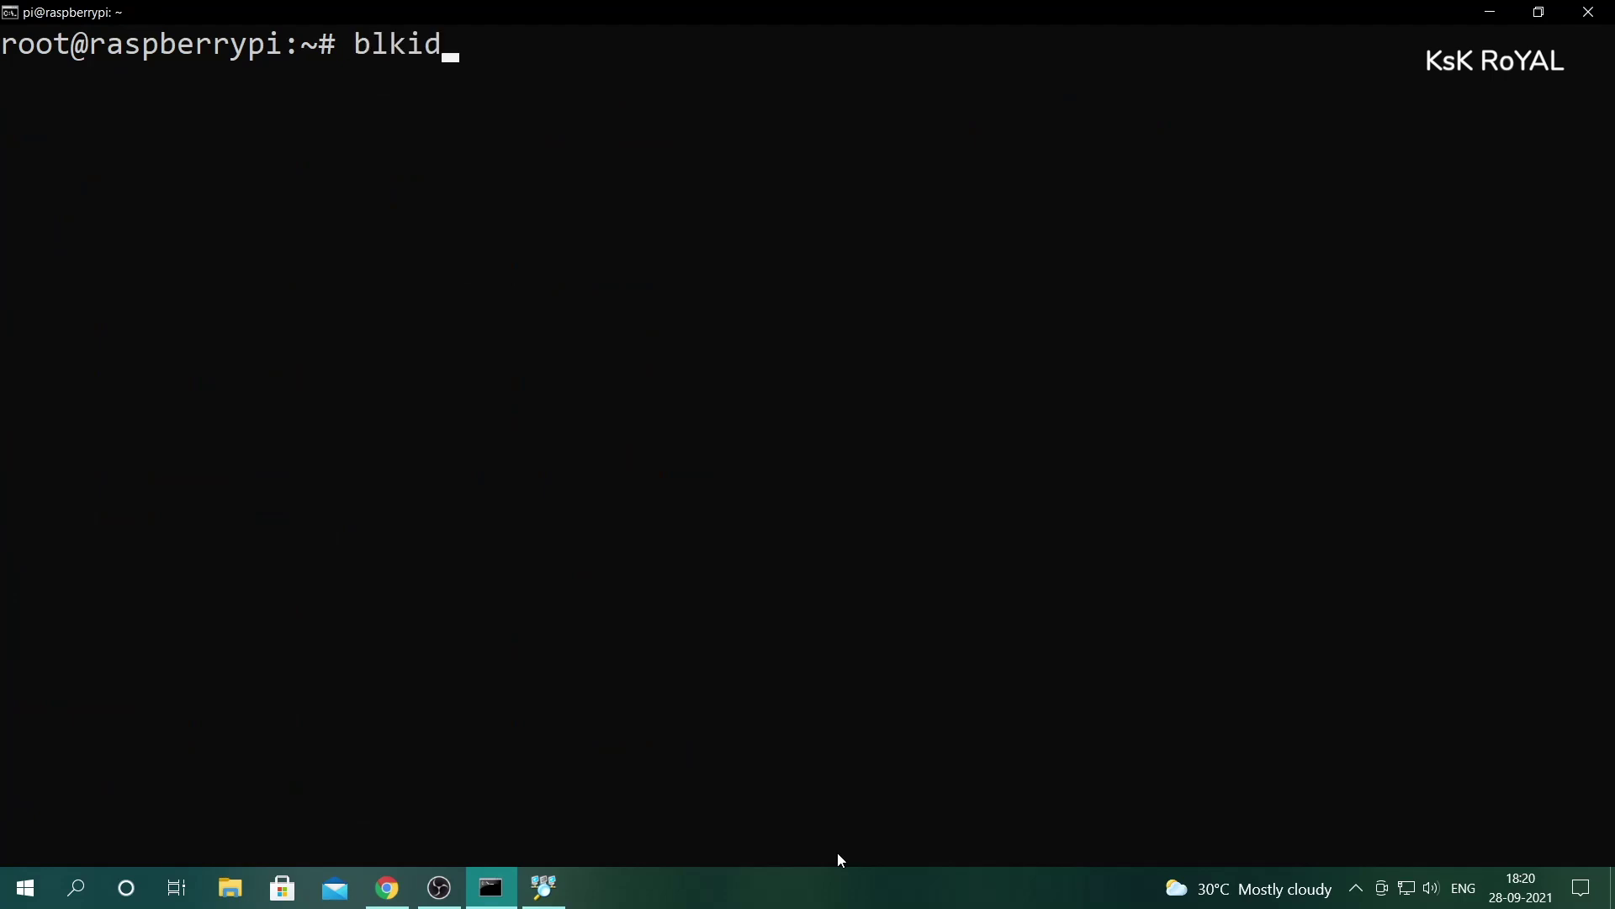
pyautogui.press('Return')
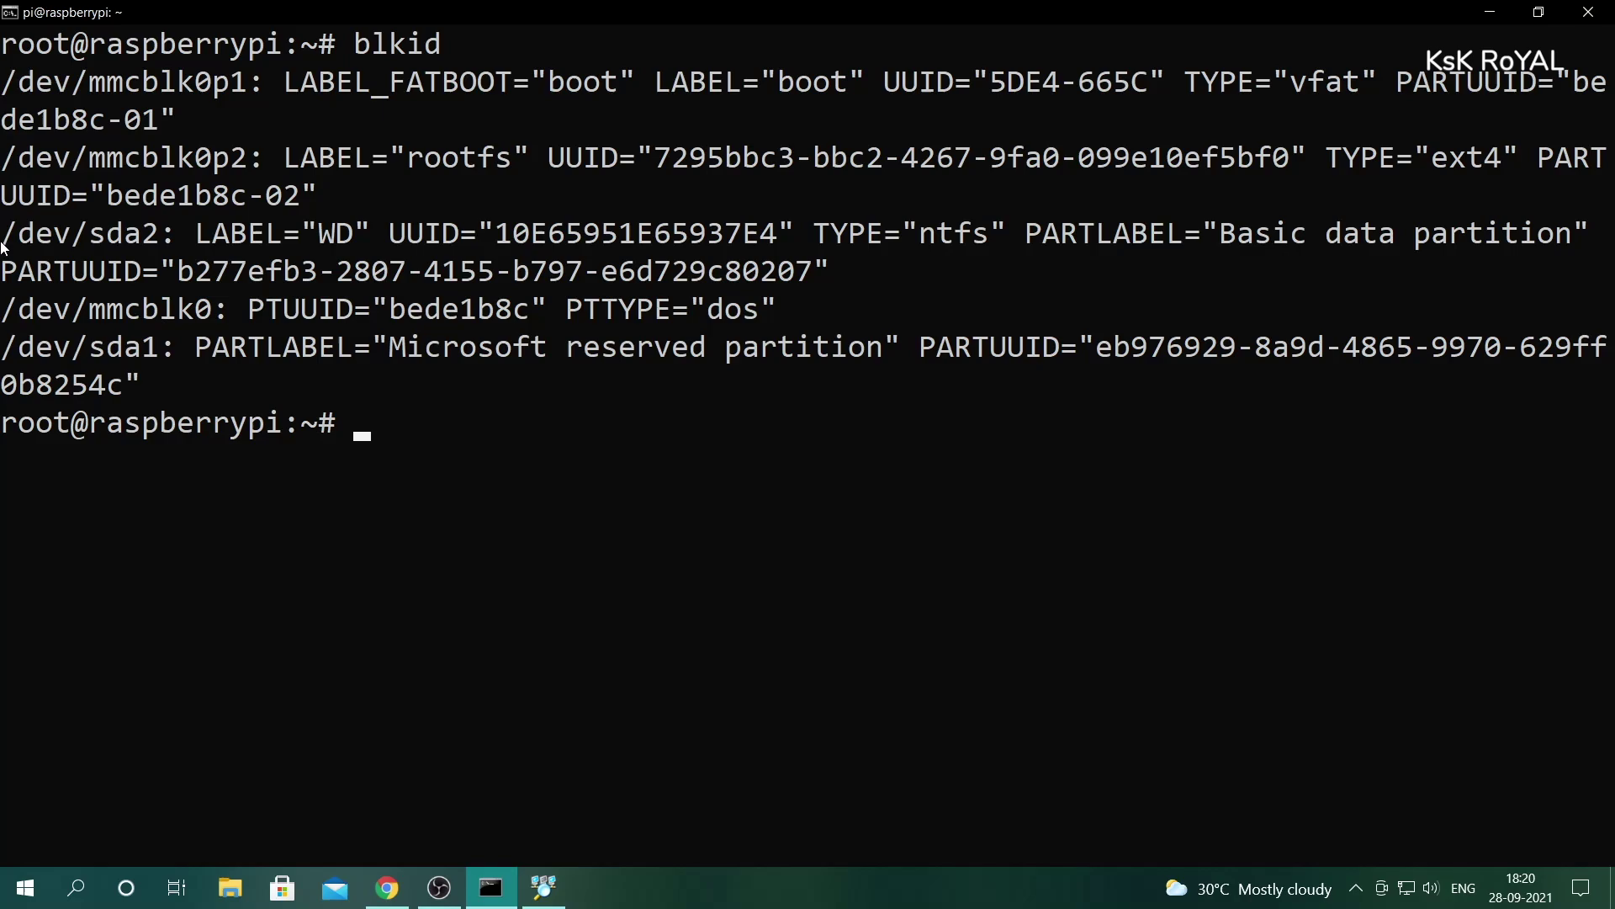
pyautogui.moveTo(1, 243); pyautogui.dragTo(454, 244)
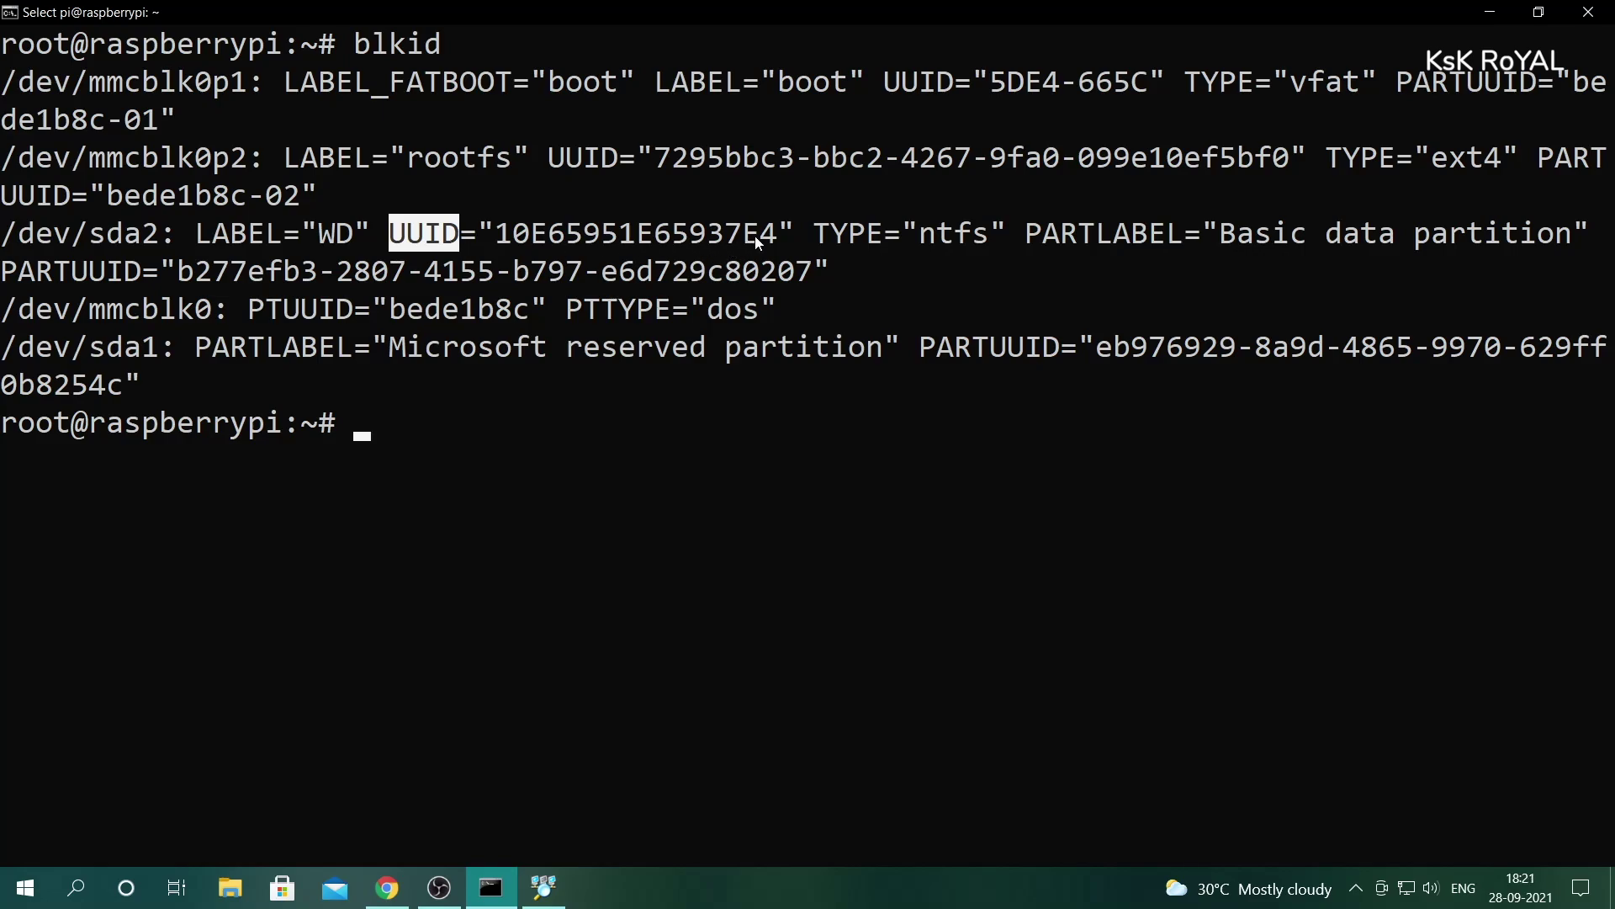
pyautogui.moveTo(774, 241); pyautogui.dragTo(531, 243)
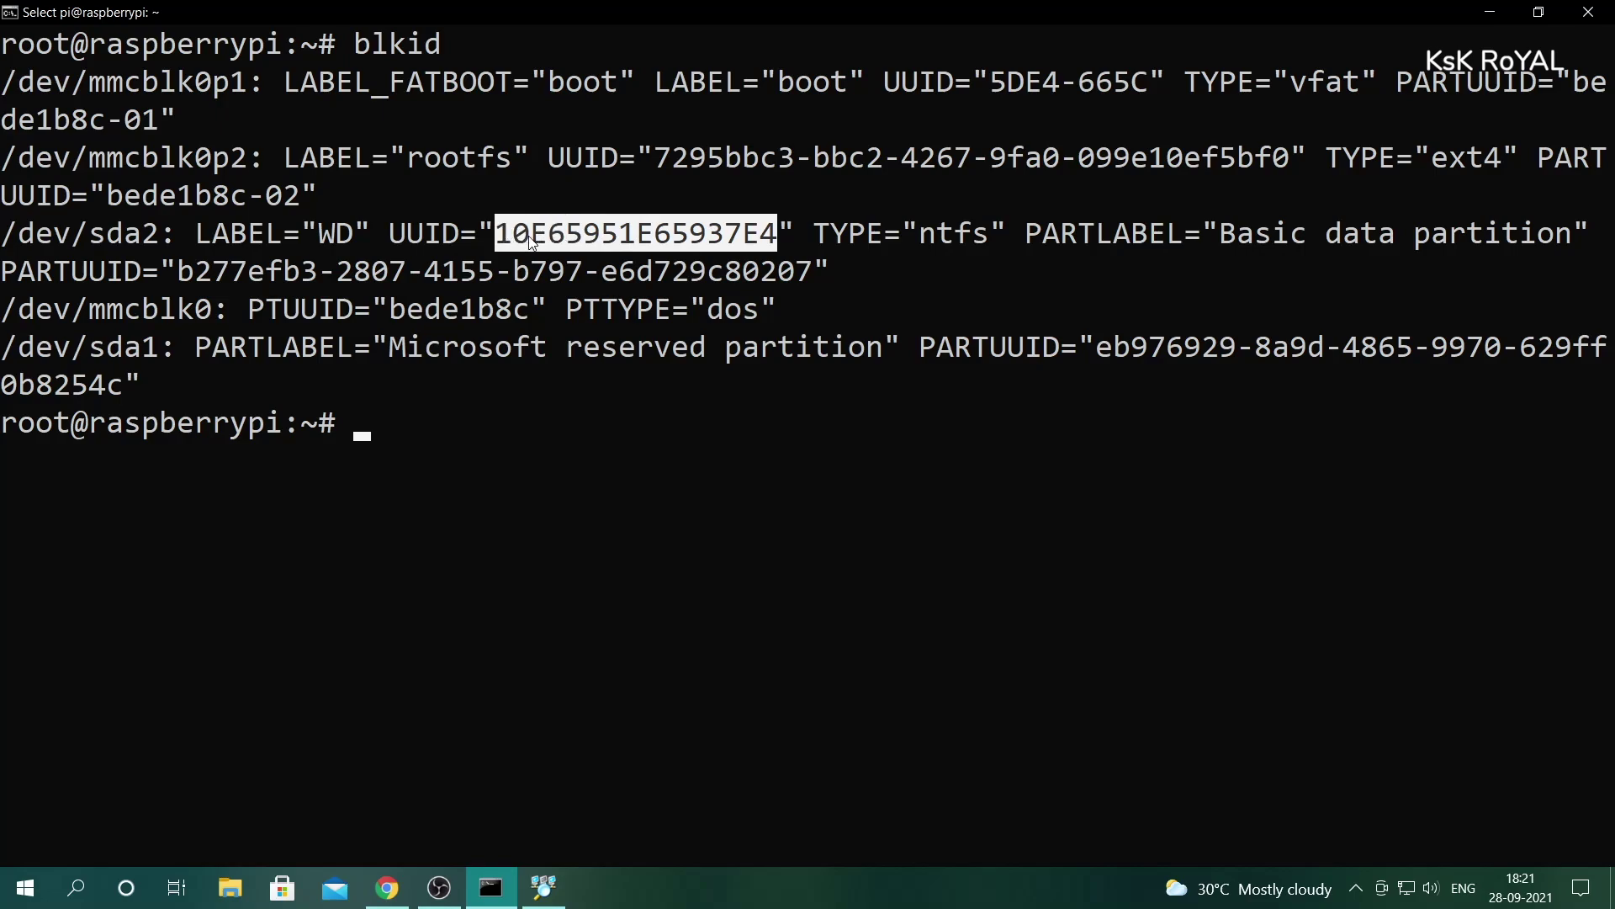
pyautogui.rightClick(939, 503)
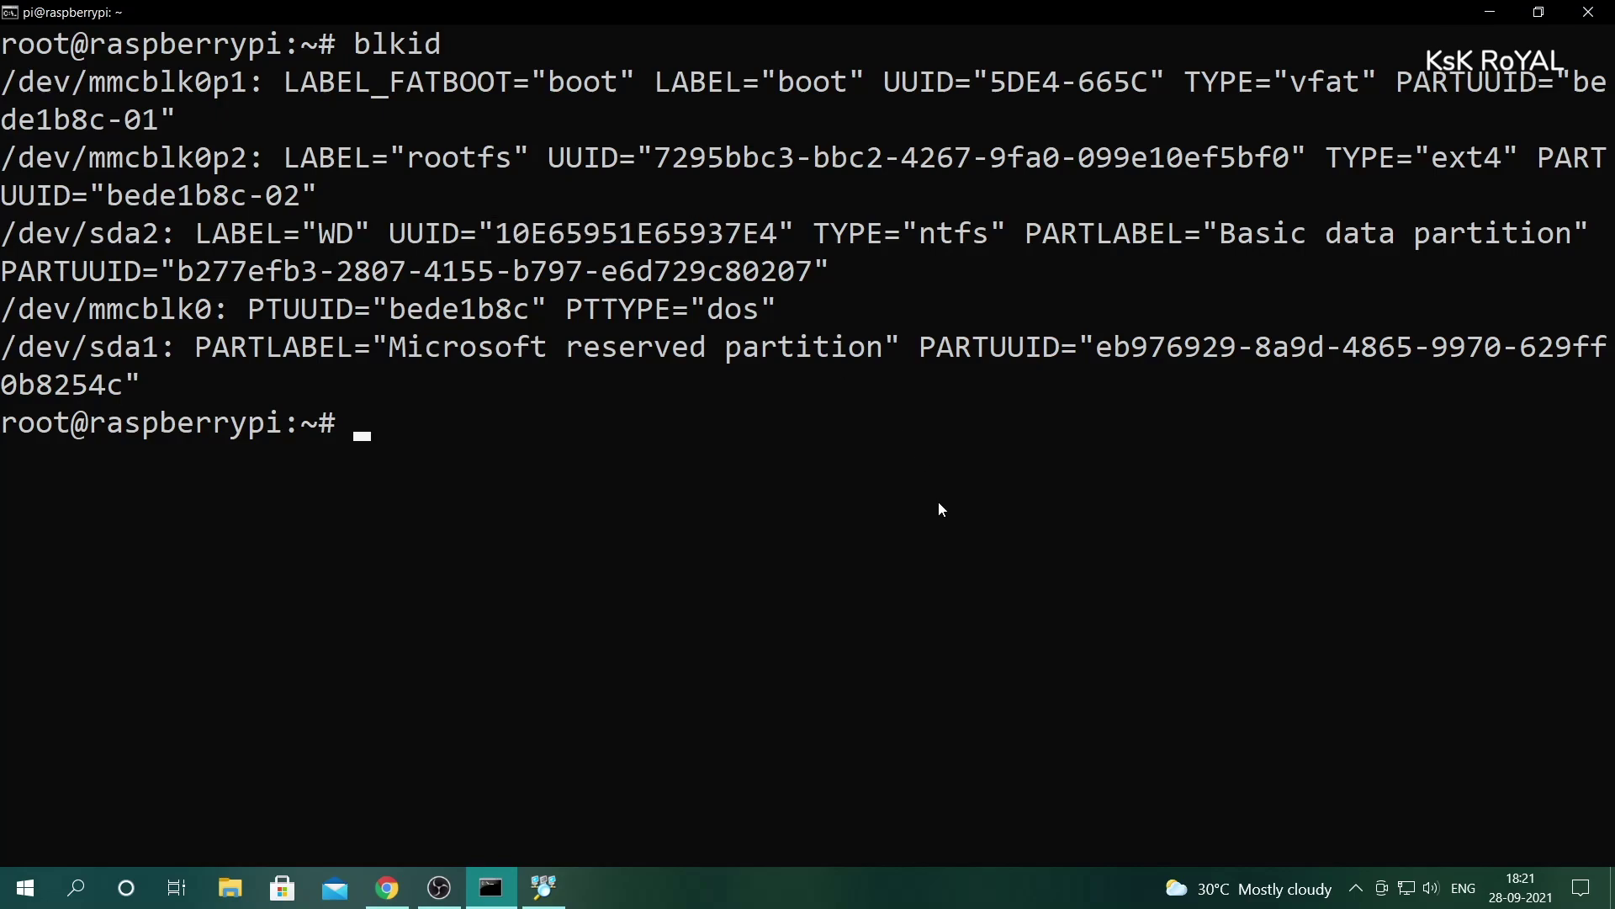
pyautogui.write('nano /etc/fstab')
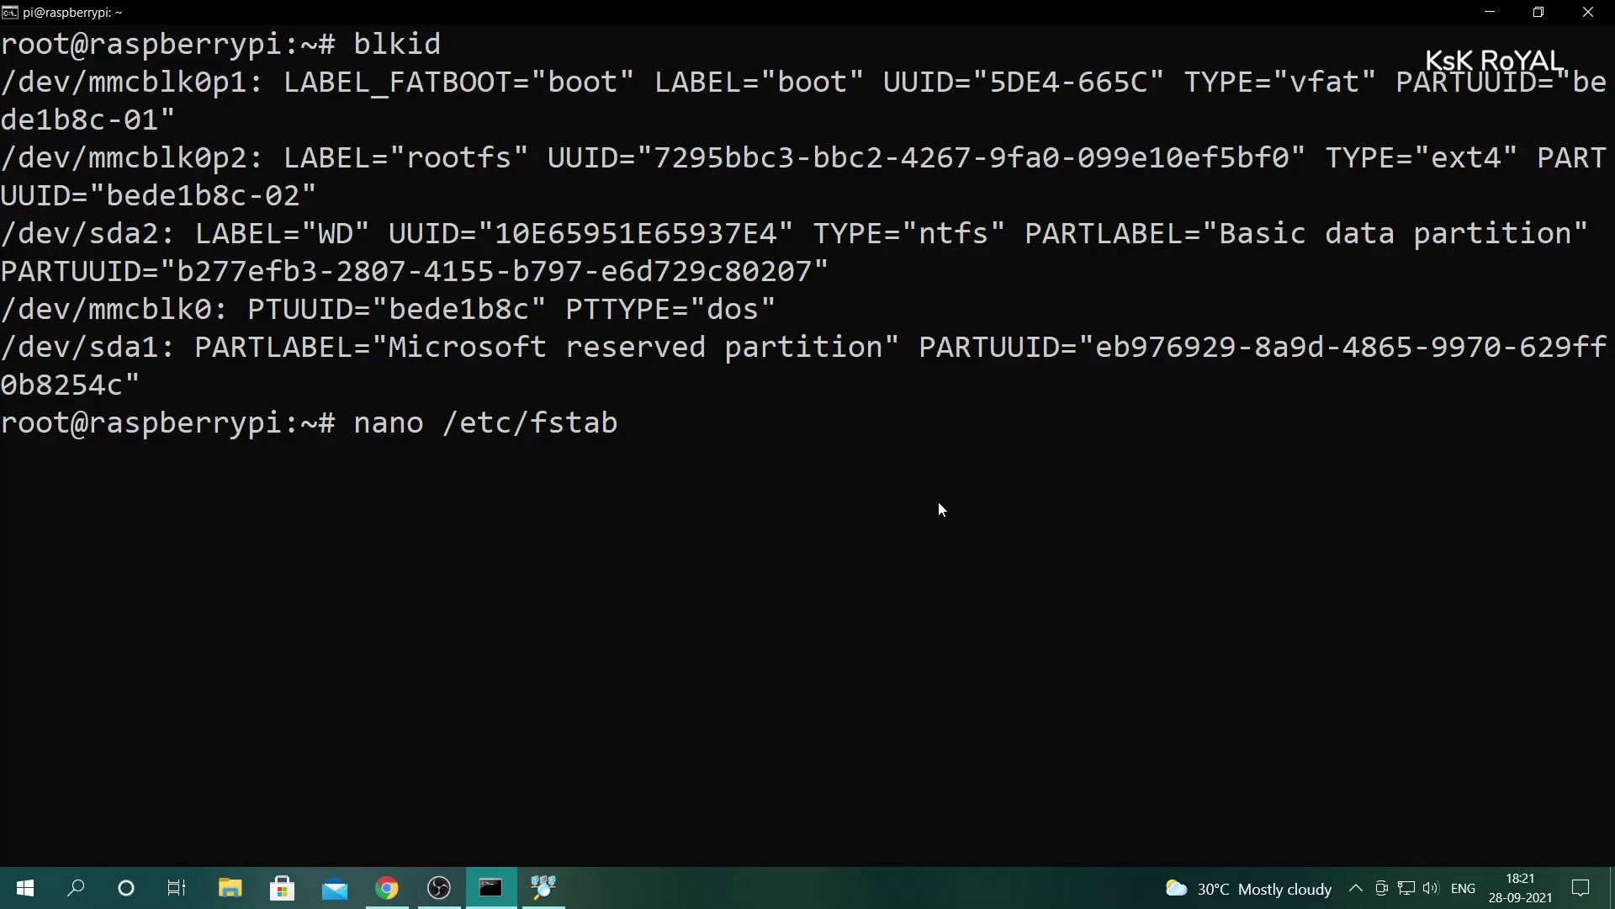
# - Add 'UUID=10E65951E65937E4 /plex_media ntfs default,auto,rw,nofail 0 1' to /etc/fstab, save, and exit nano
pyautogui.press('Return')
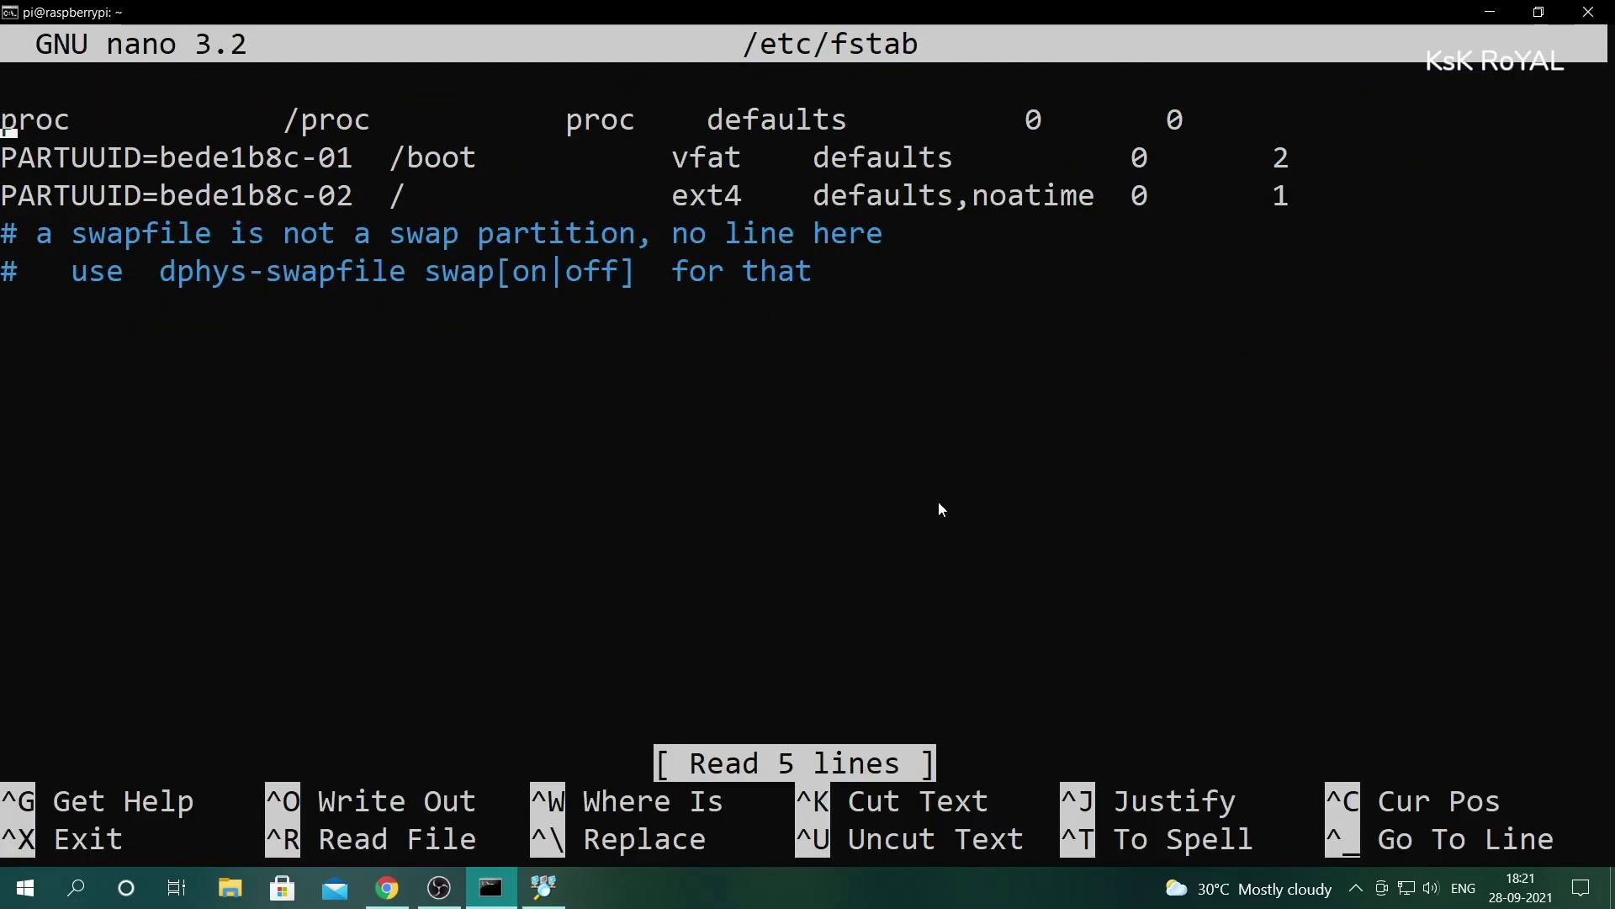
pyautogui.press('Down')
pyautogui.press('Down')
pyautogui.press('Down')
pyautogui.press('Down')
pyautogui.press('Down')
pyautogui.press('Return')
pyautogui.press('Return')
pyautogui.write('UUID=')
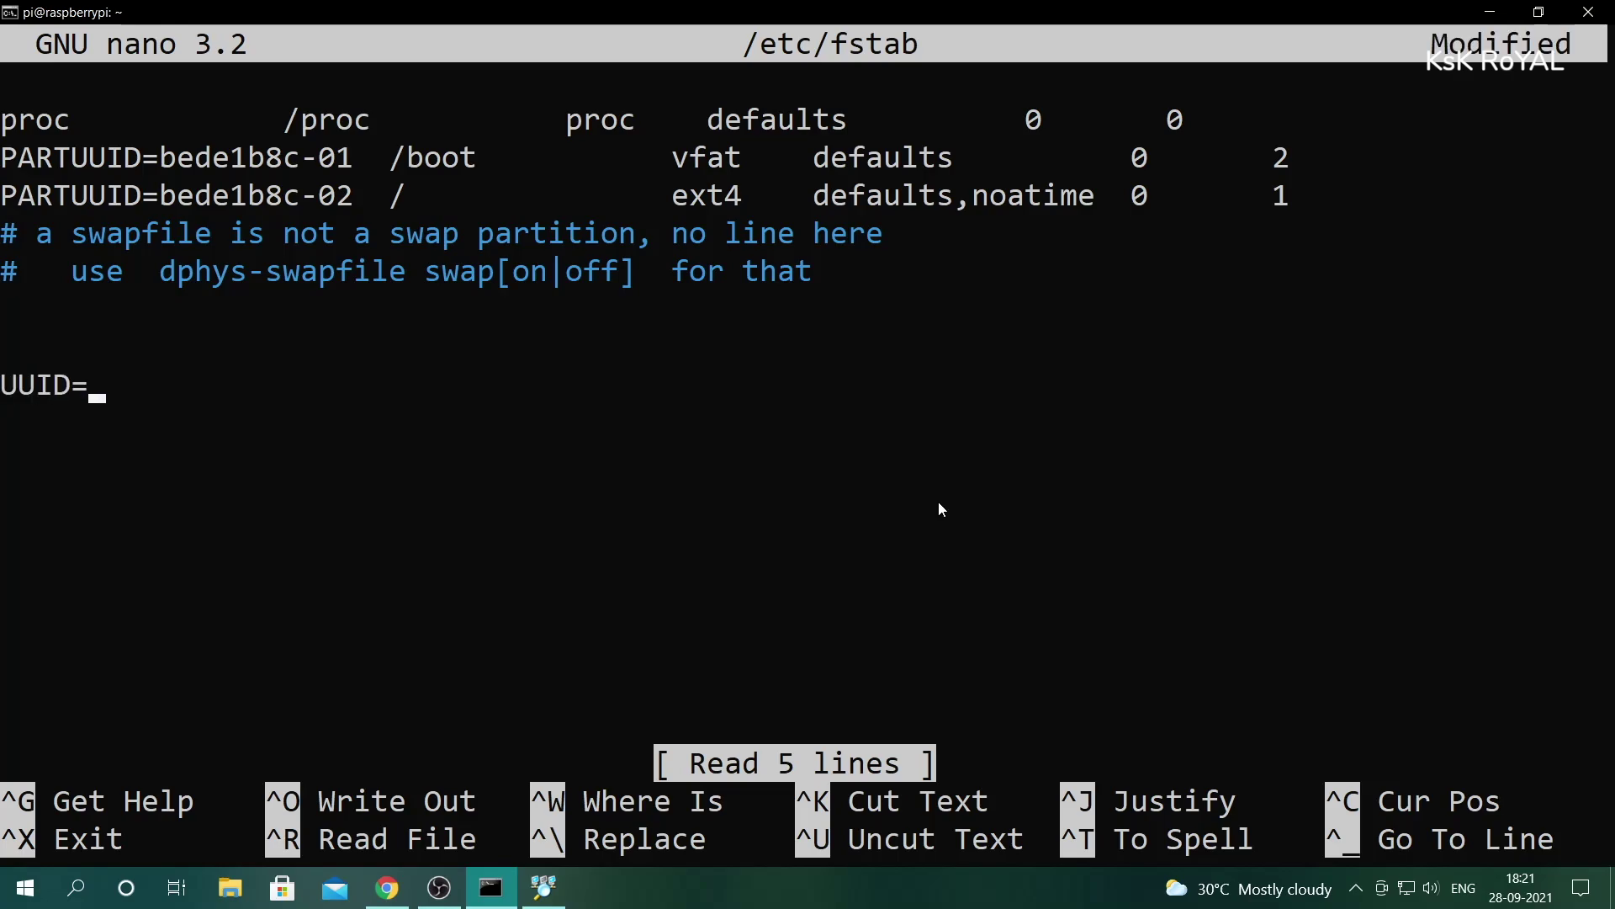
pyautogui.rightClick(499, 474)
pyautogui.write('/plex_media')
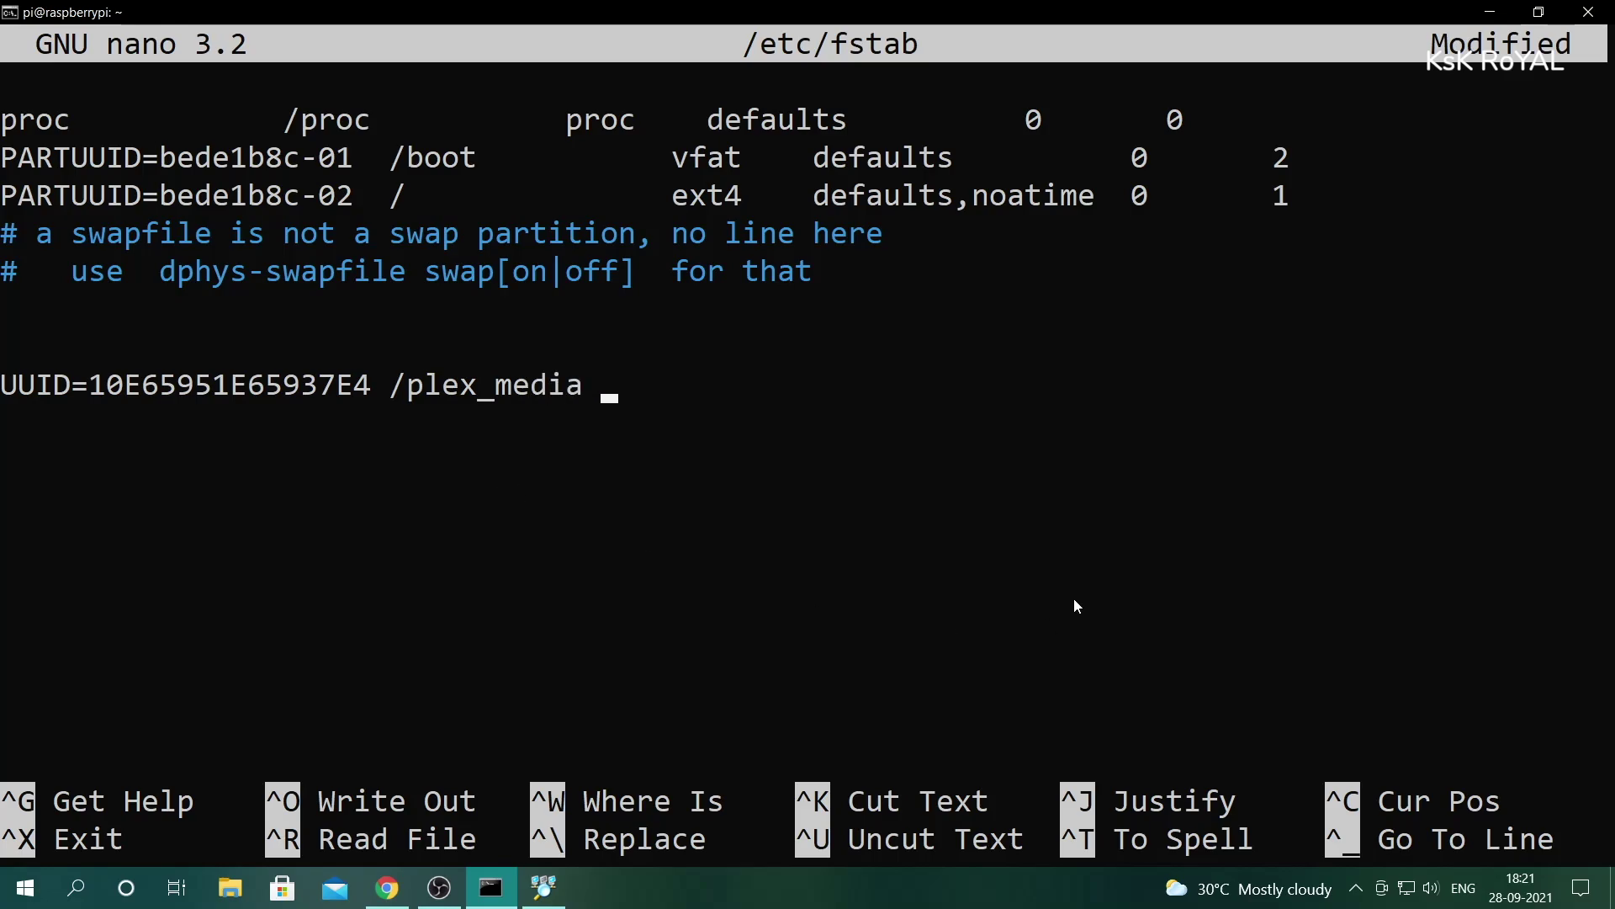
pyautogui.write(' ntfs med')
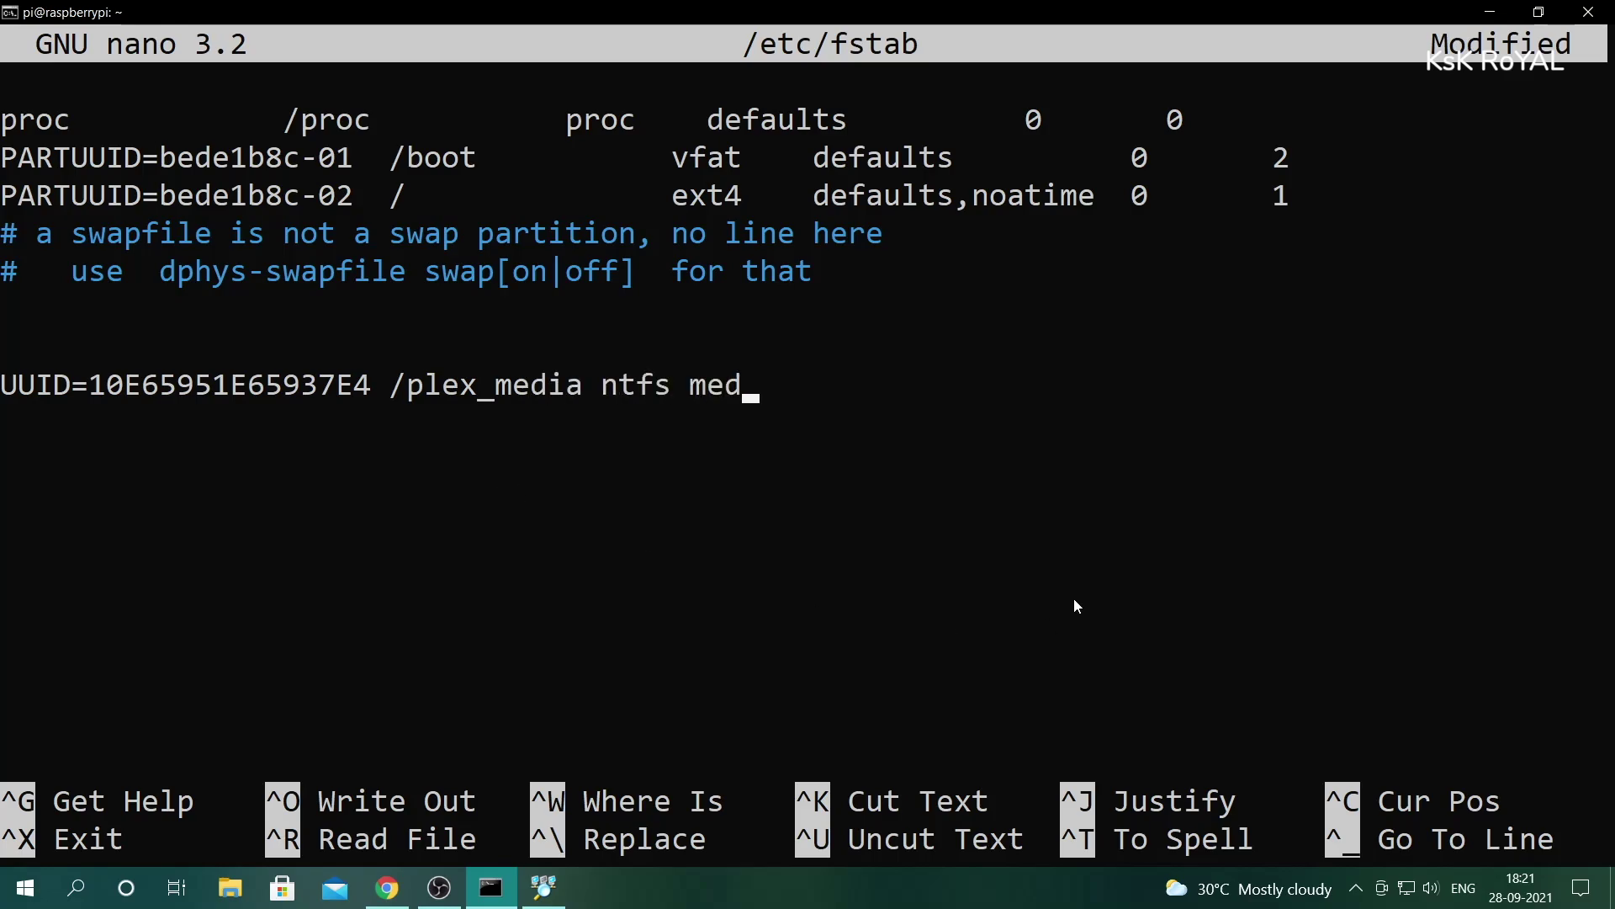
pyautogui.press('BackSpace')
pyautogui.press('BackSpace')
pyautogui.press('BackSpace')
pyautogui.write('default,auto,rw')
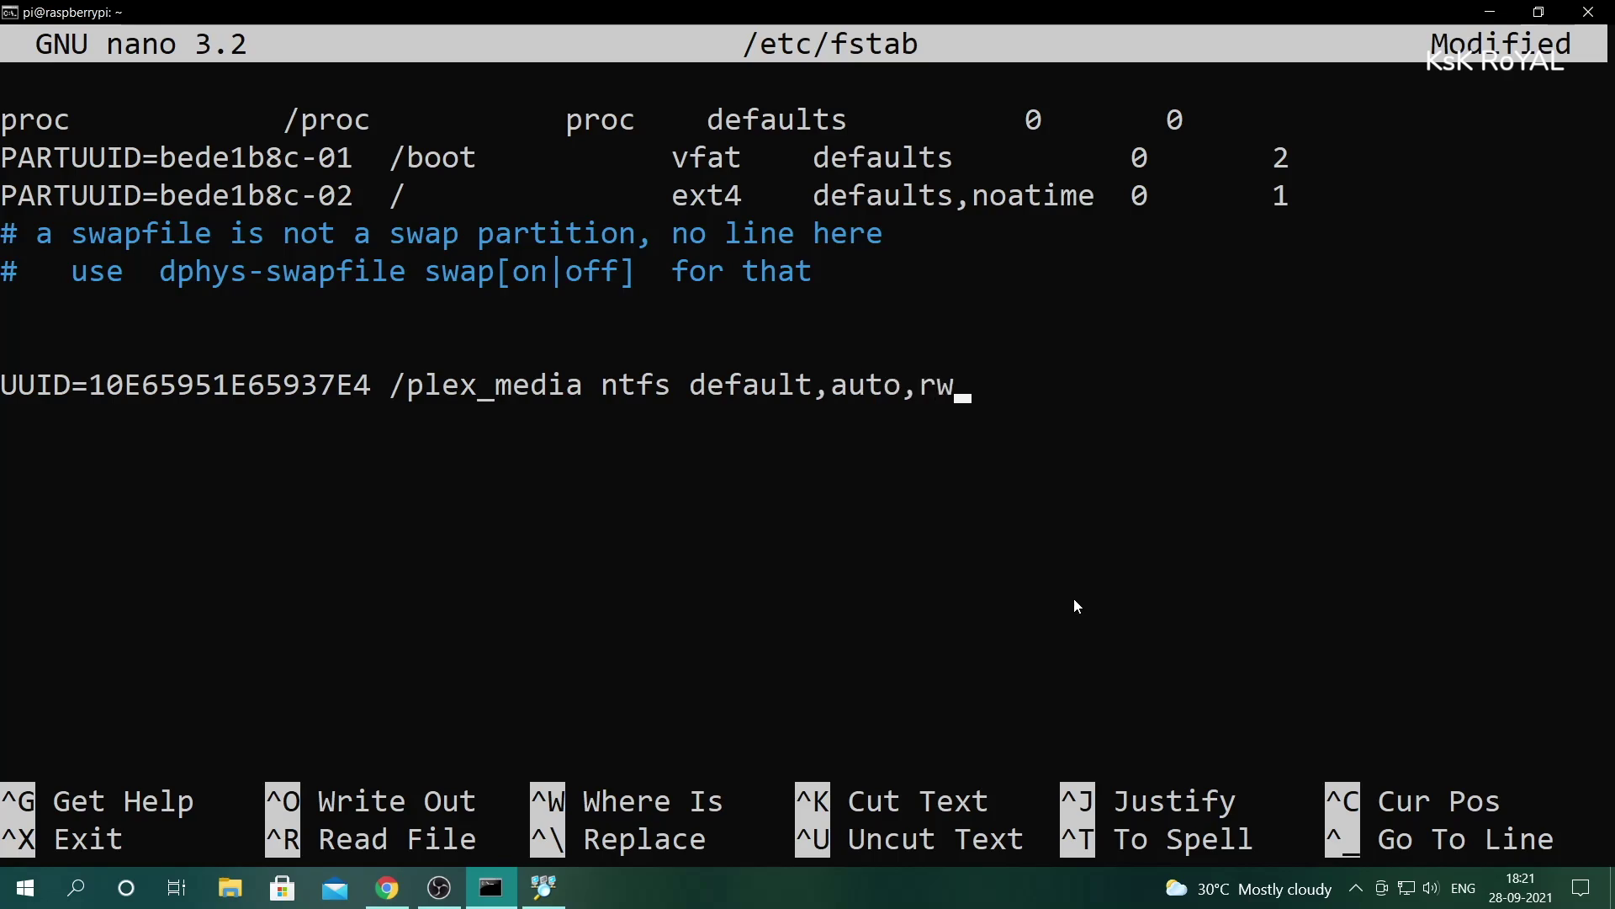
pyautogui.write(',nofail 0 1')
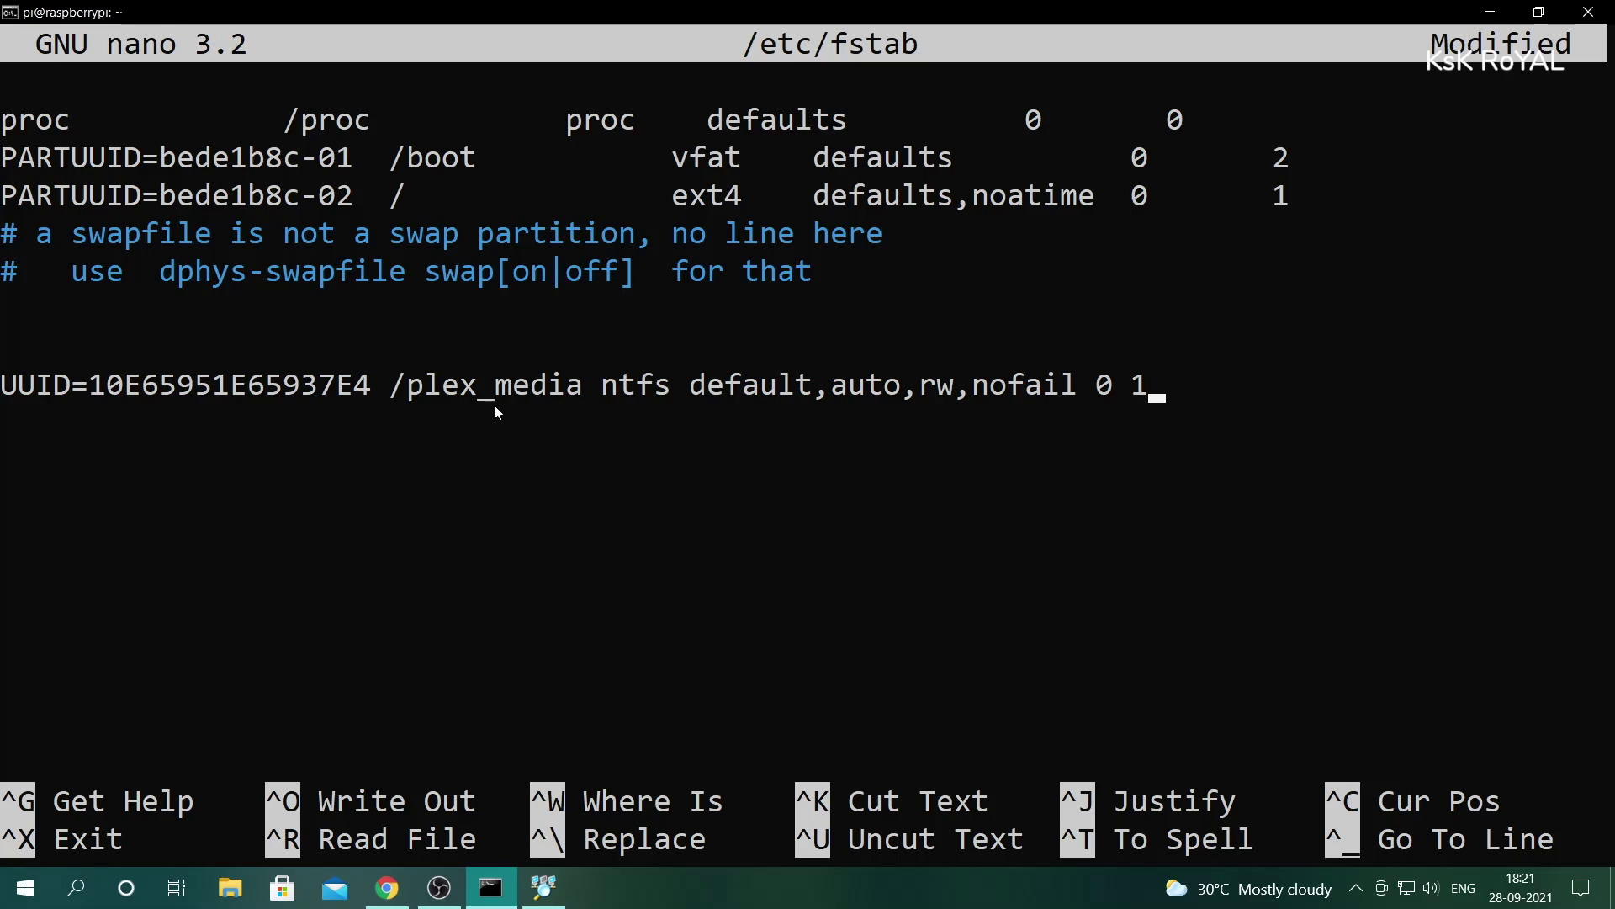
pyautogui.hotkey('ctrl', 'o')
pyautogui.press('Return')
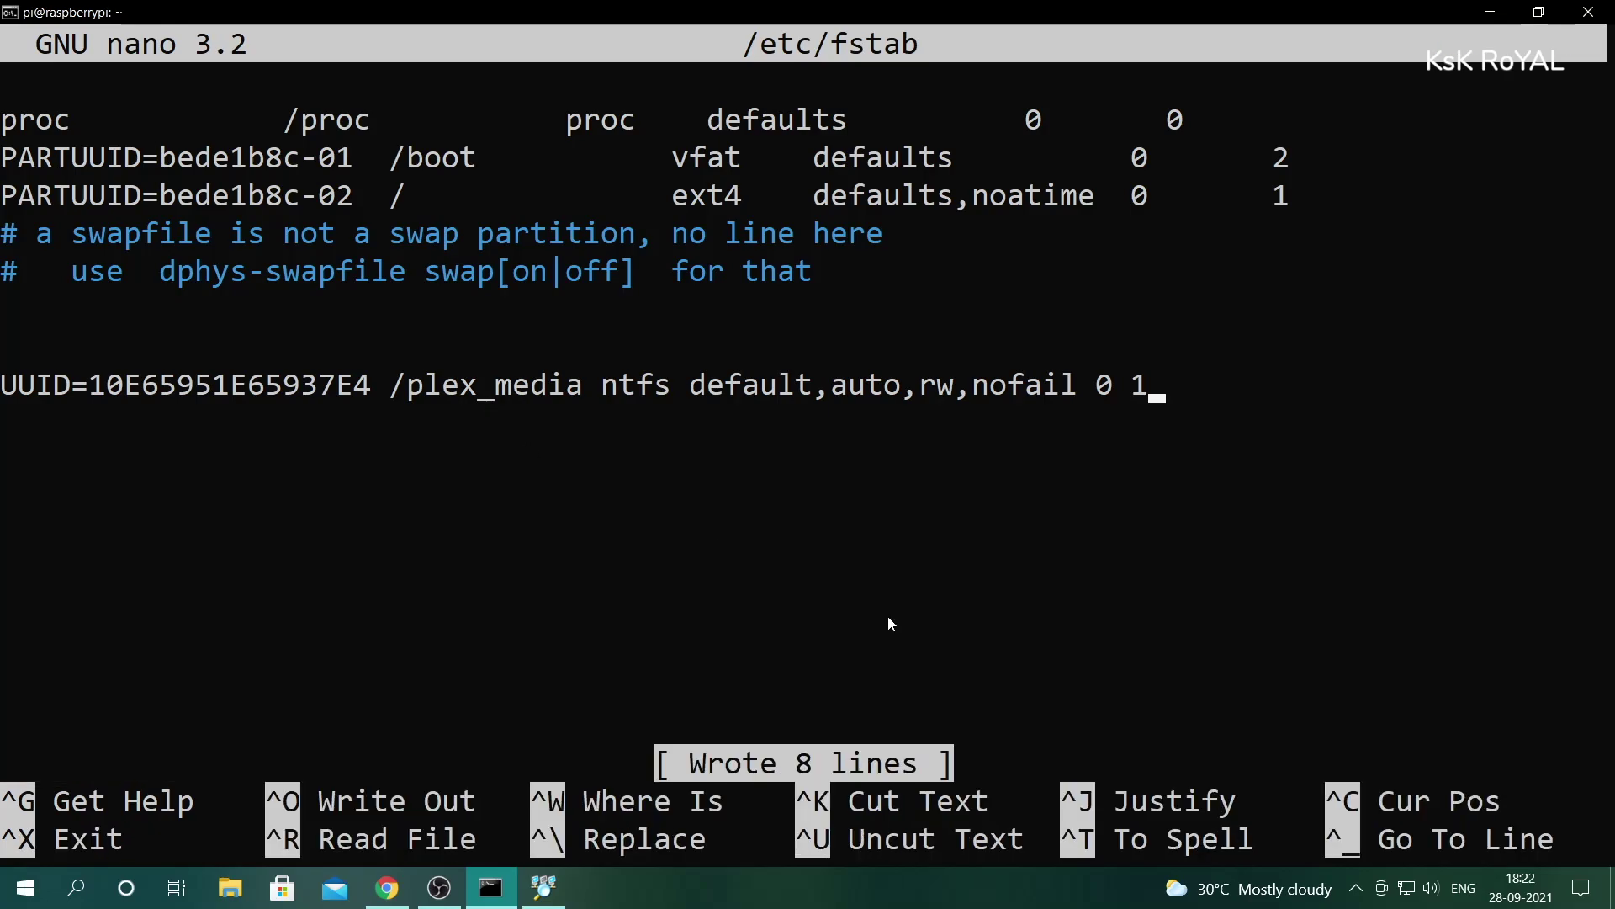
pyautogui.hotkey('ctrl', 'x')
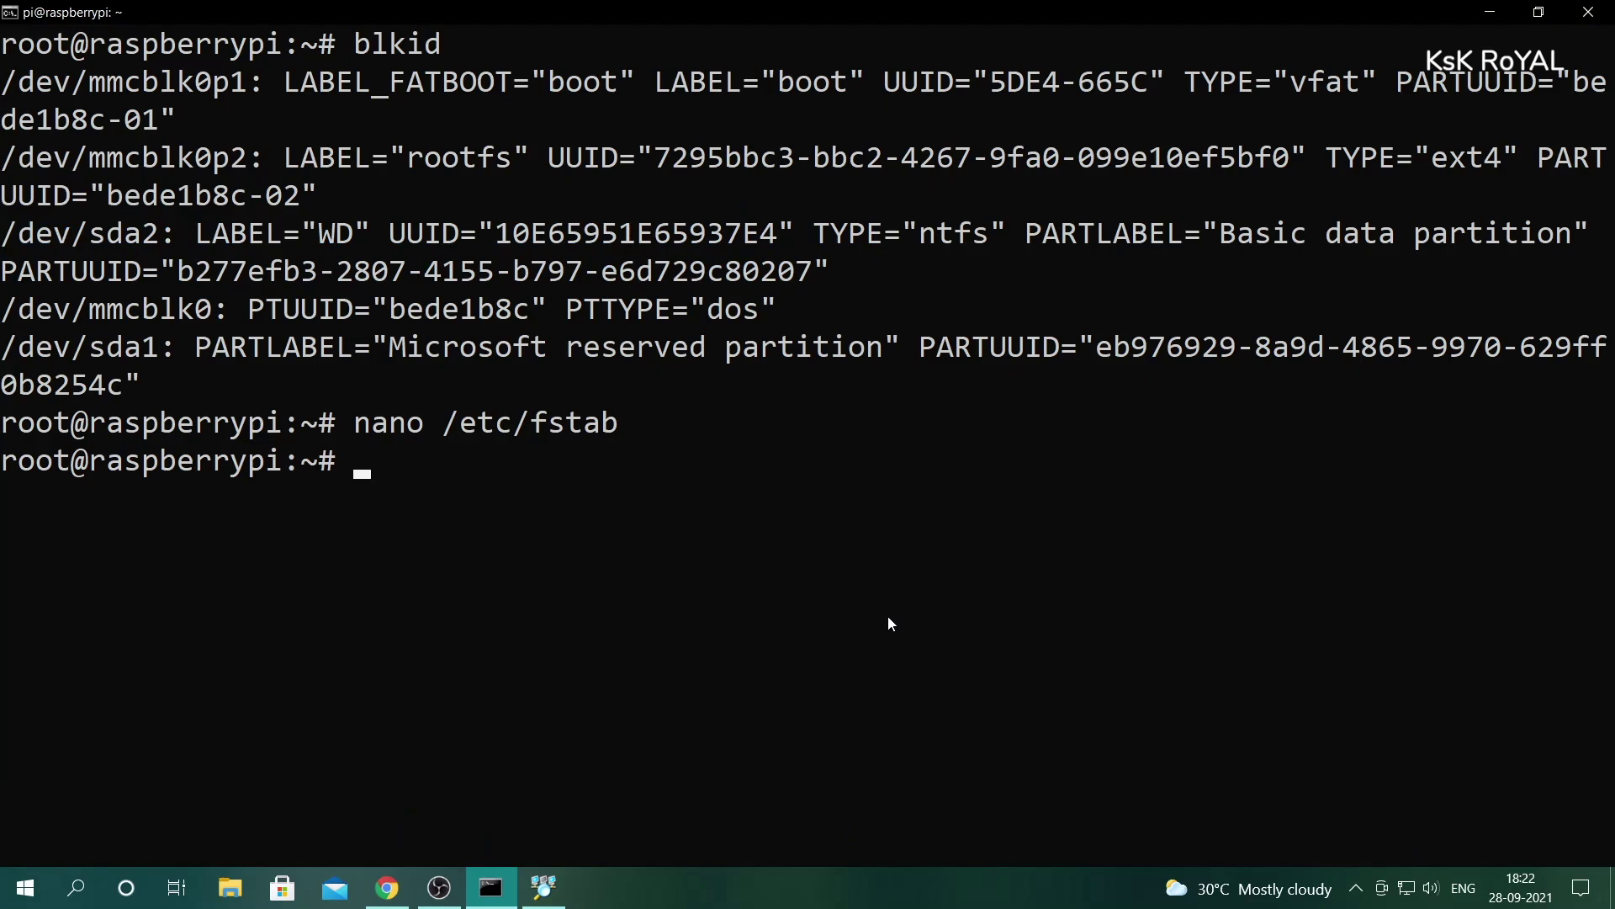
# - Run apt update && apt upgrade -y, then start typing the samba, samba-common-bin and ntfs-3g install command
pyautogui.hotkey('ctrl', 'l')
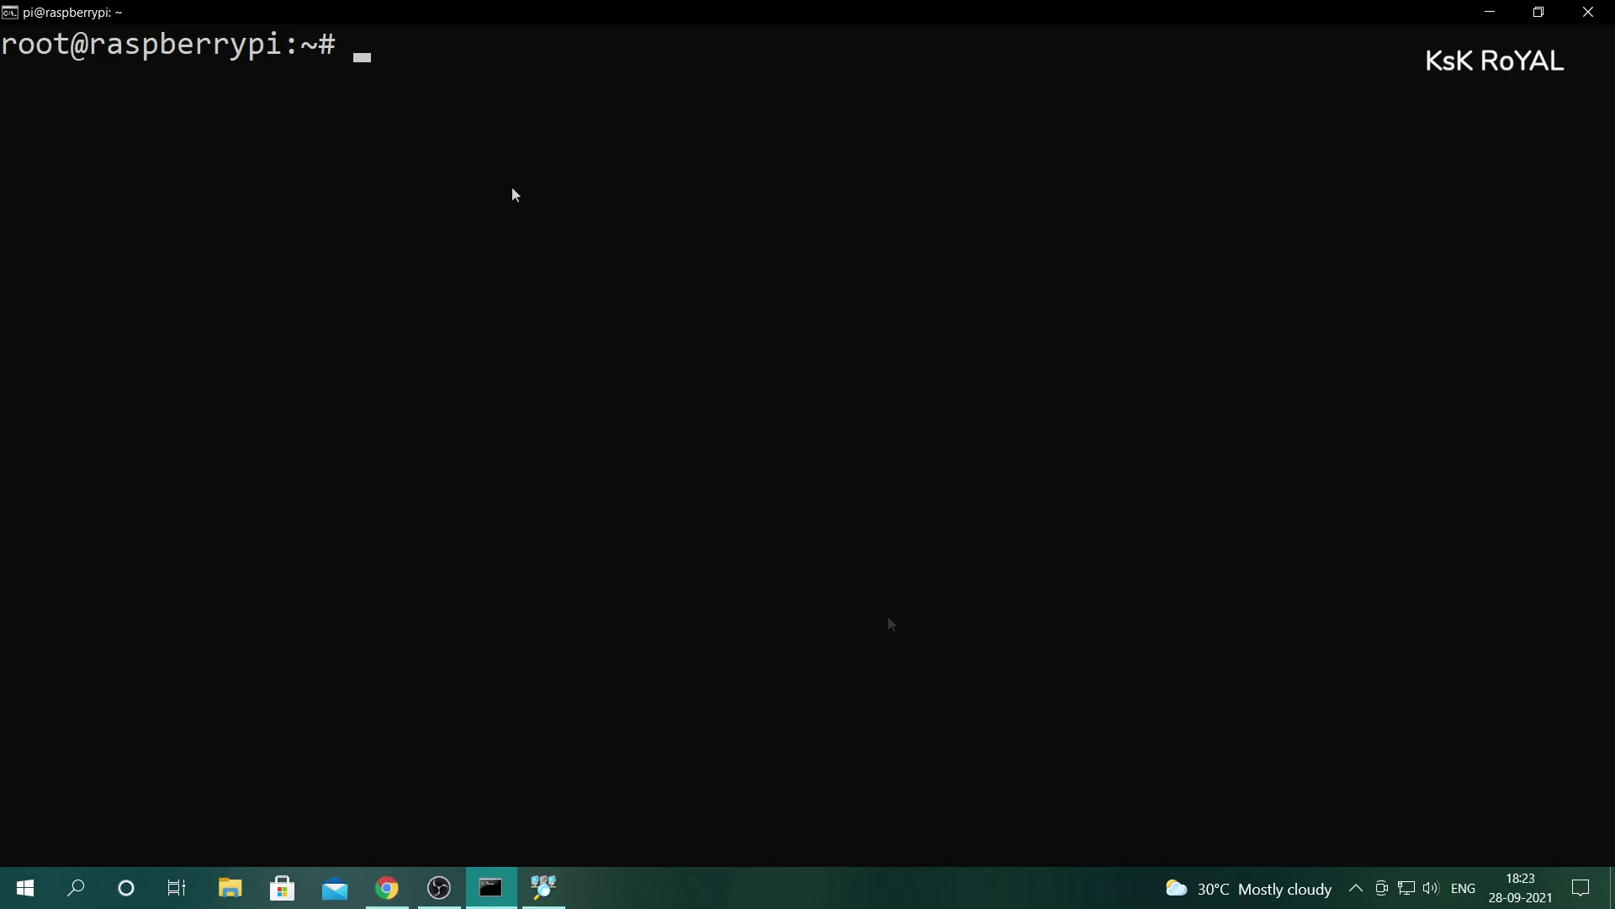
pyautogui.write('apt update &')
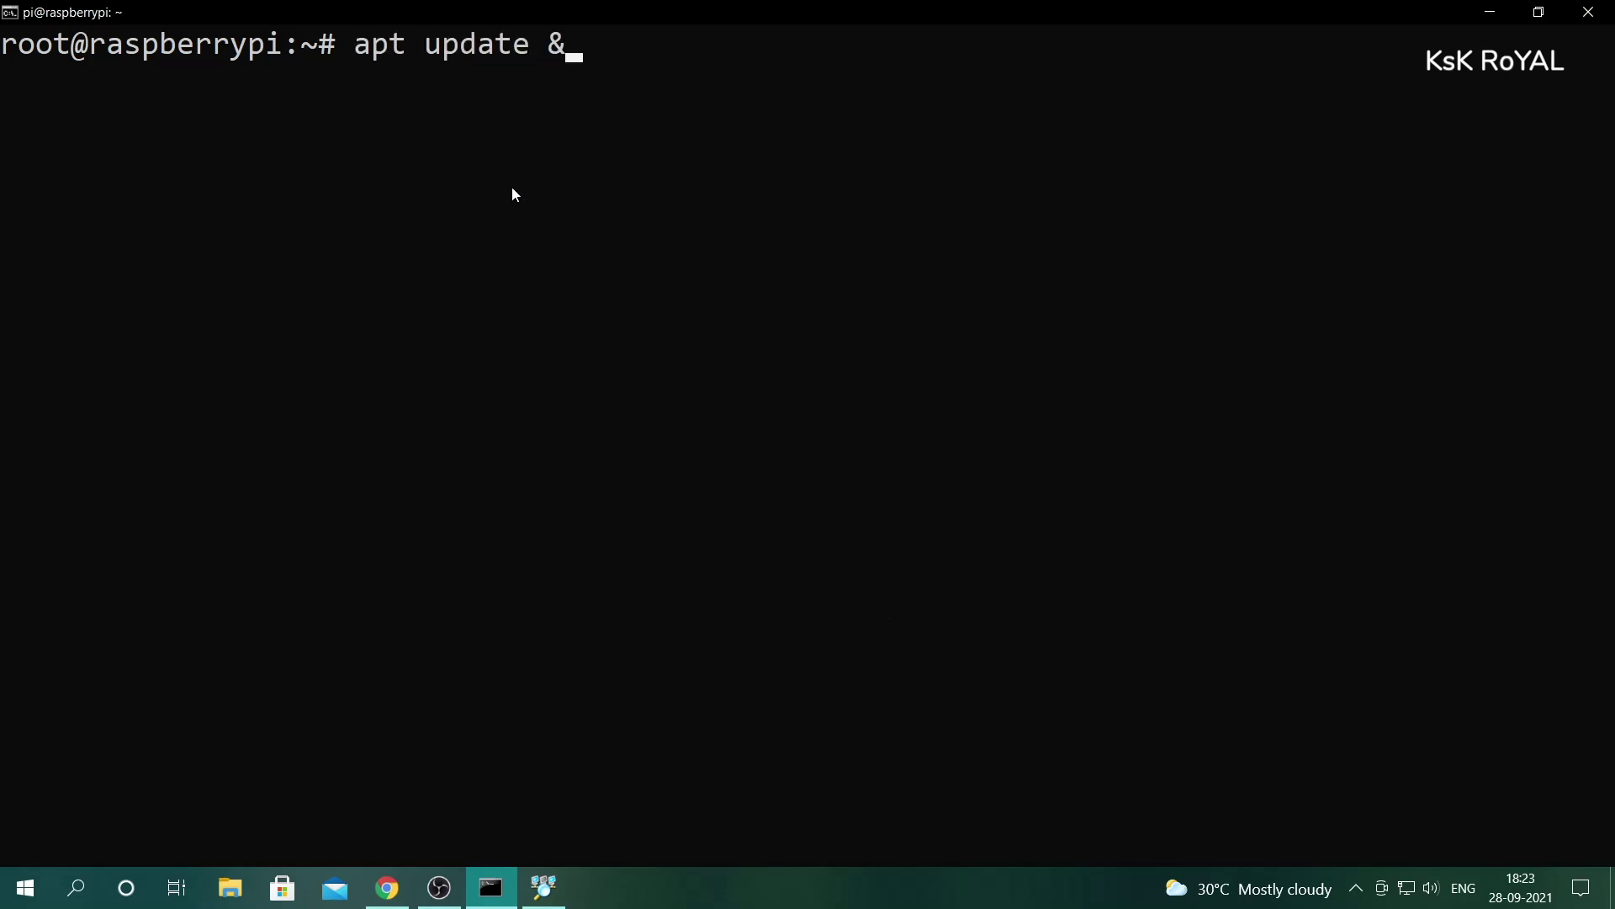
pyautogui.write('& apt upgrade')
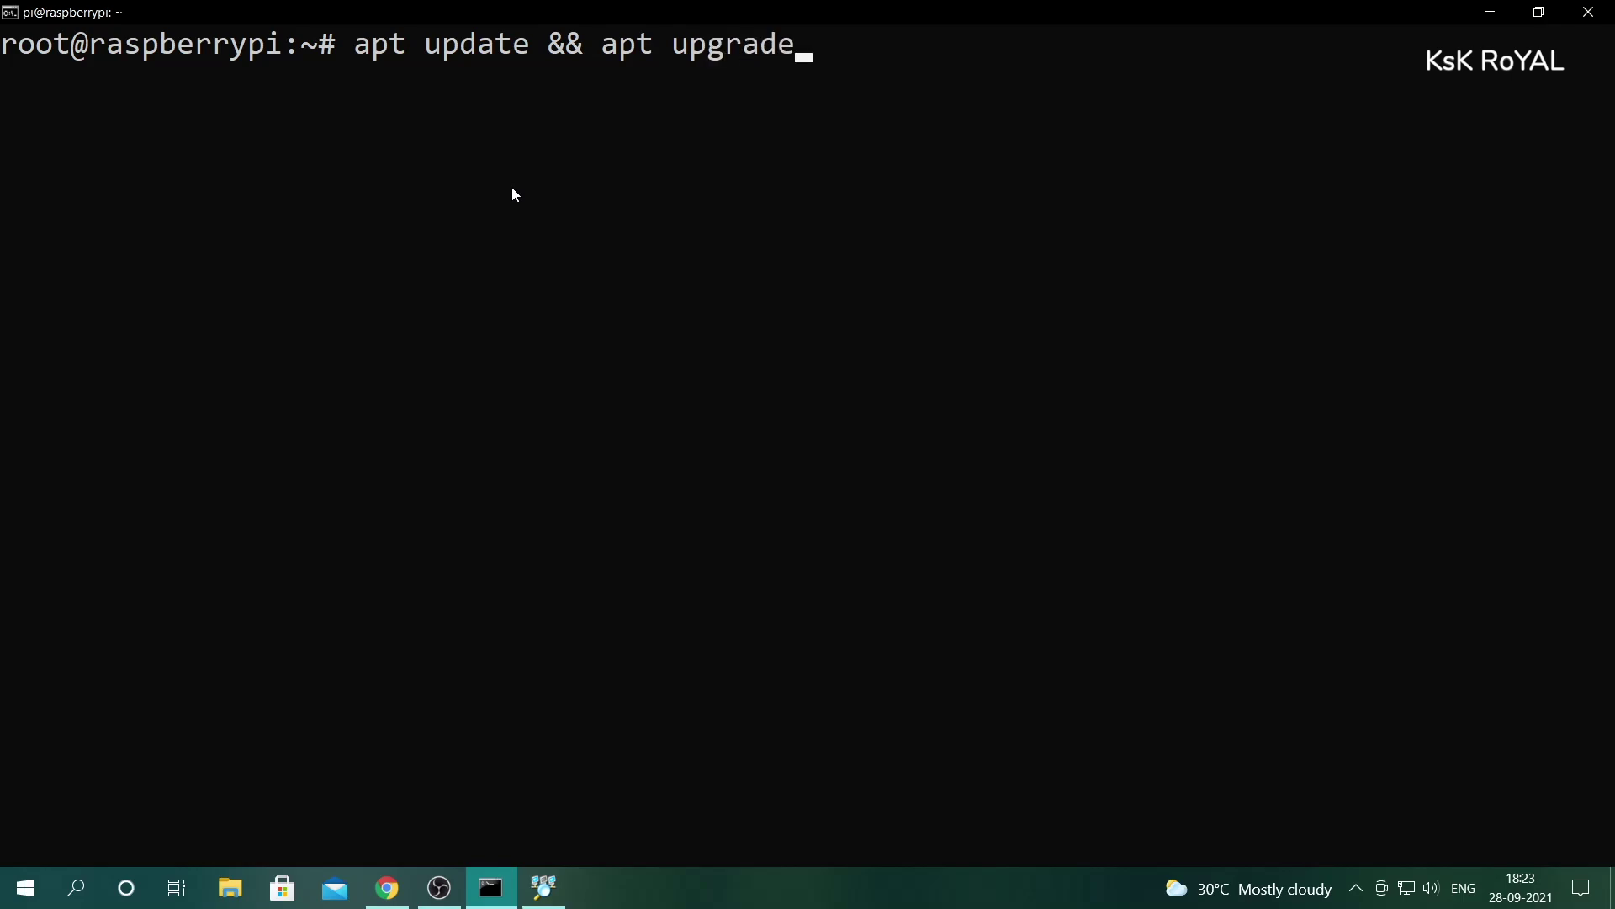
pyautogui.write(' -y')
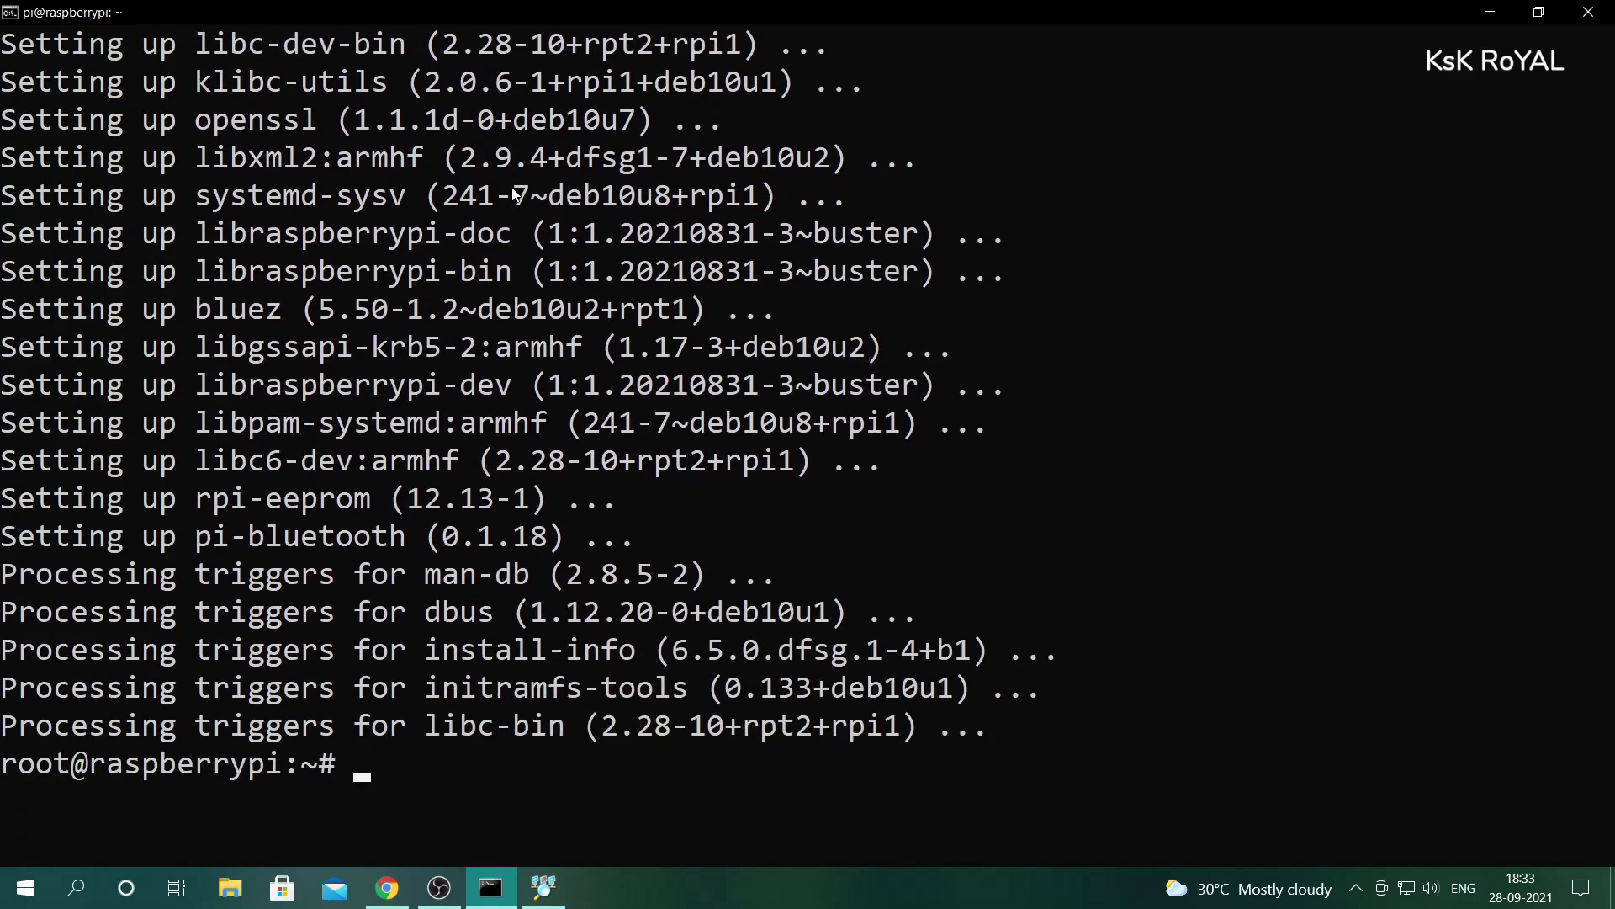
pyautogui.hotkey('ctrl', 'l')
pyautogui.write('aps')
pyautogui.press('BackSpace')
pyautogui.write('t install sma')
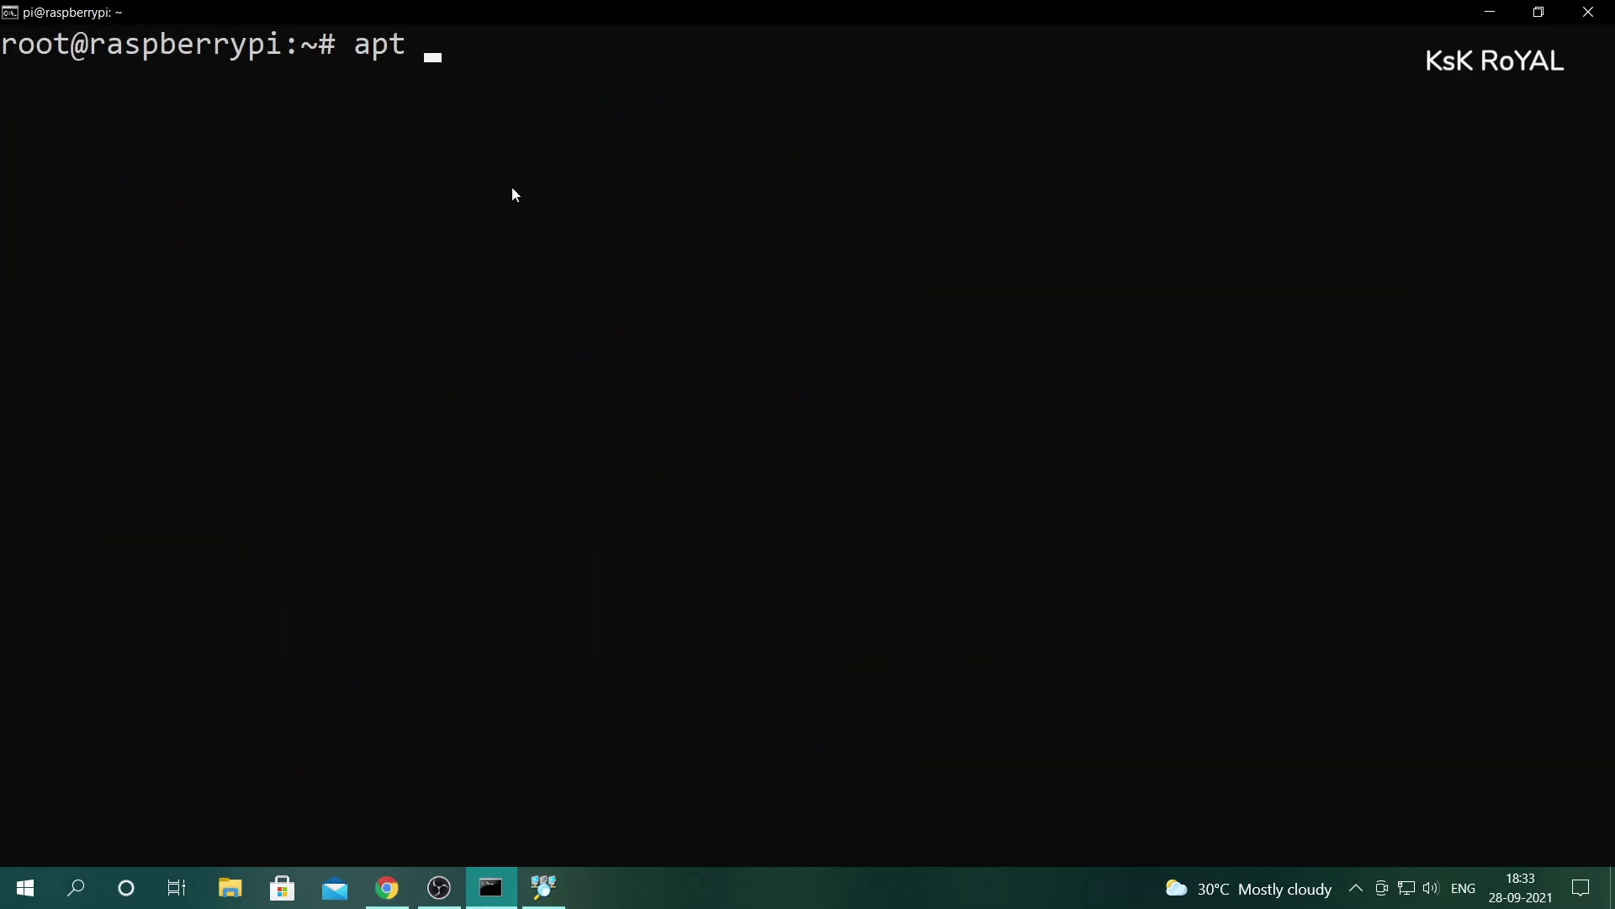
pyautogui.press('BackSpace')
pyautogui.press('BackSpace')
pyautogui.write('amba sam')
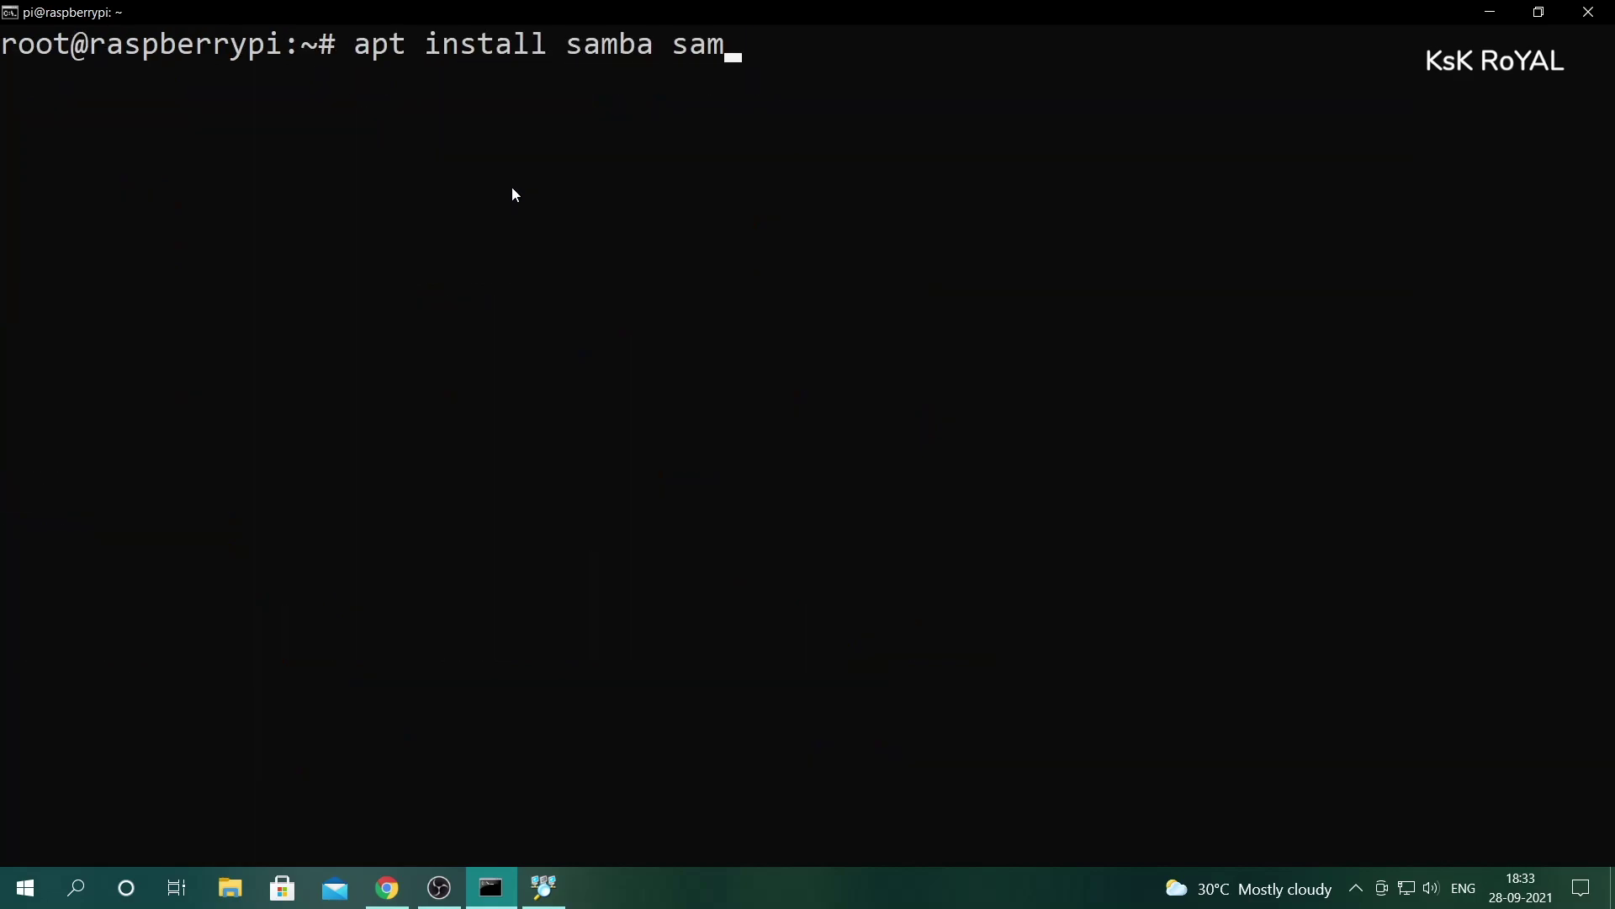
pyautogui.write('ba-common-bin ')
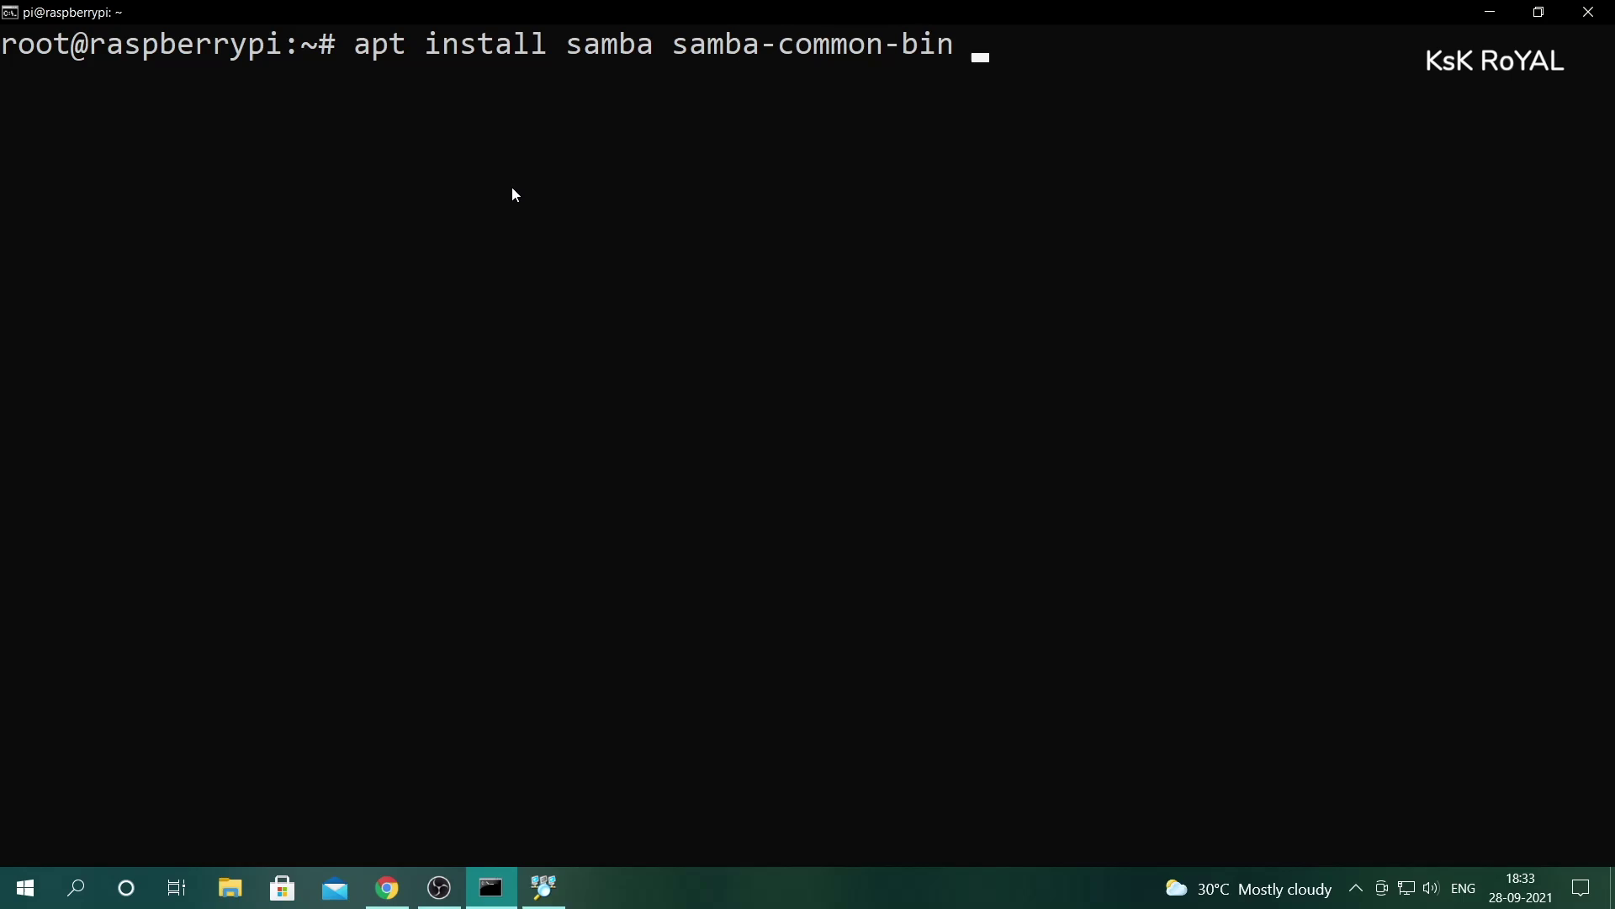
pyautogui.write('&& apt install ntds-3g')
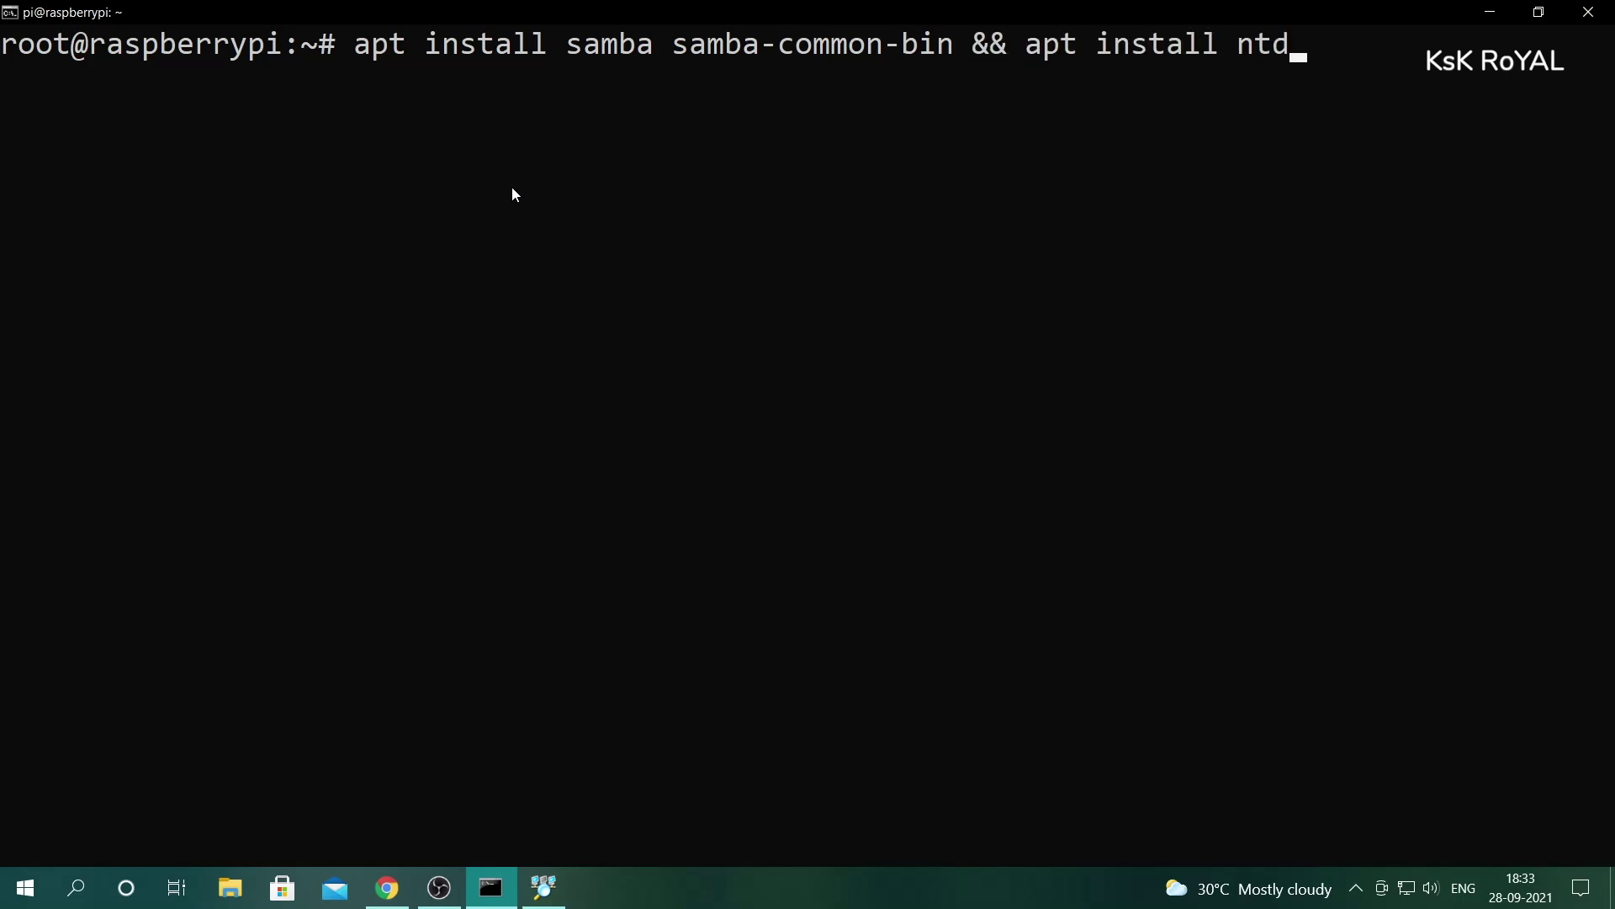
# - Install samba, samba-common-bin and ntfs-3g, confirming with y and accepting WINS settings from DHCP
pyautogui.press('BackSpace')
pyautogui.press('BackSpace')
pyautogui.press('BackSpace')
pyautogui.press('BackSpace')
pyautogui.press('BackSpace')
pyautogui.write('fs-3g')
pyautogui.press('Return')
pyautogui.write('y')
pyautogui.press('Return')
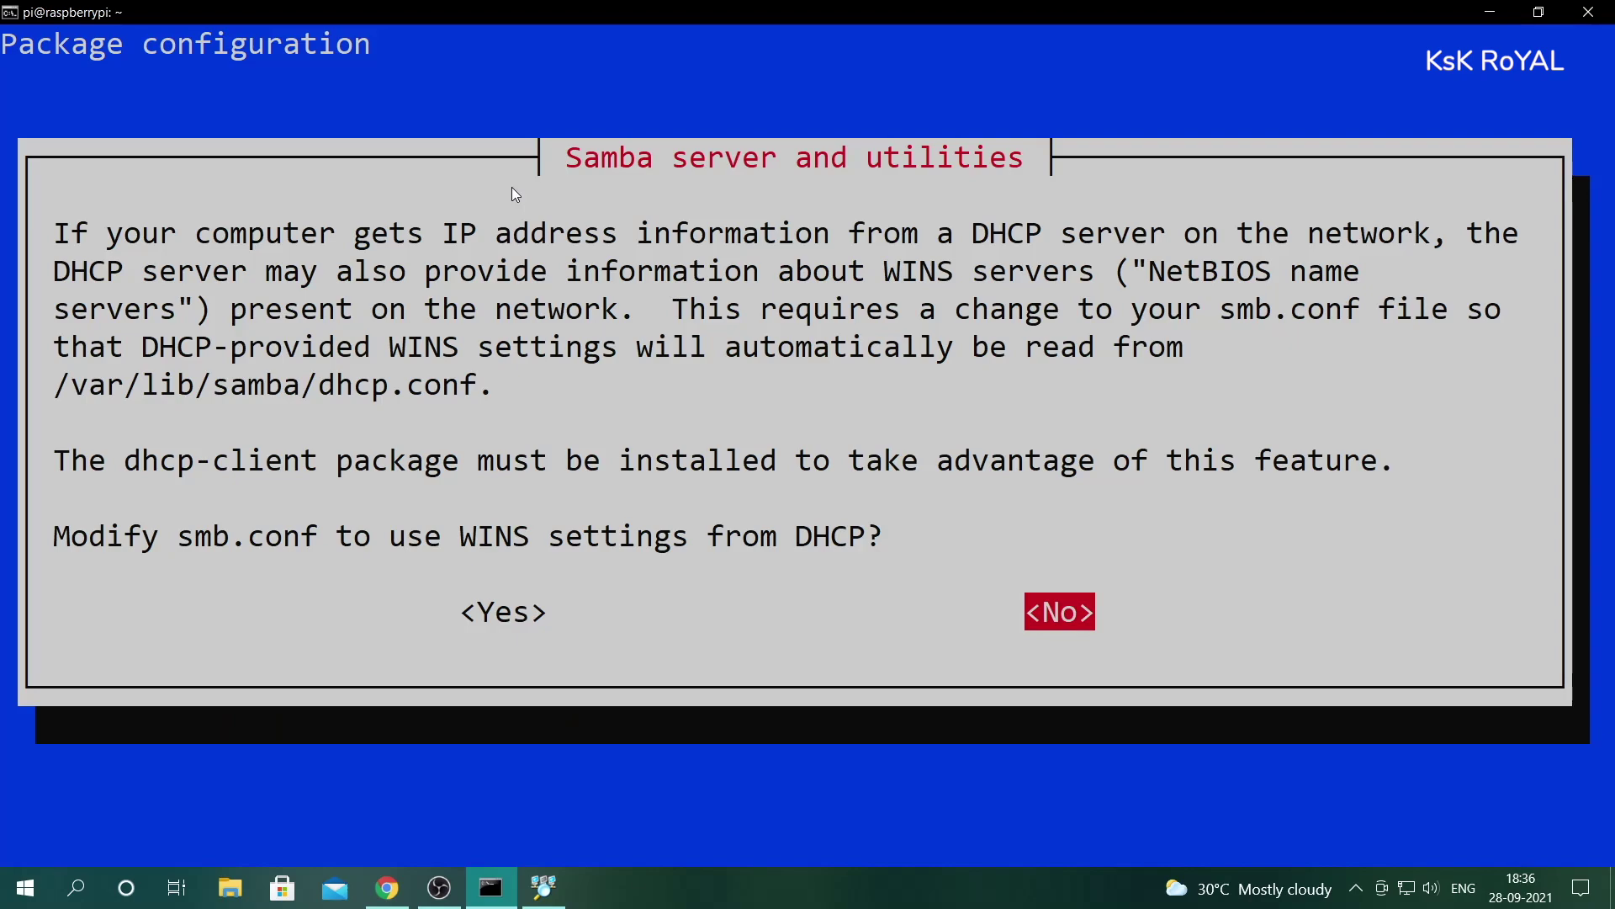
pyautogui.press('Left')
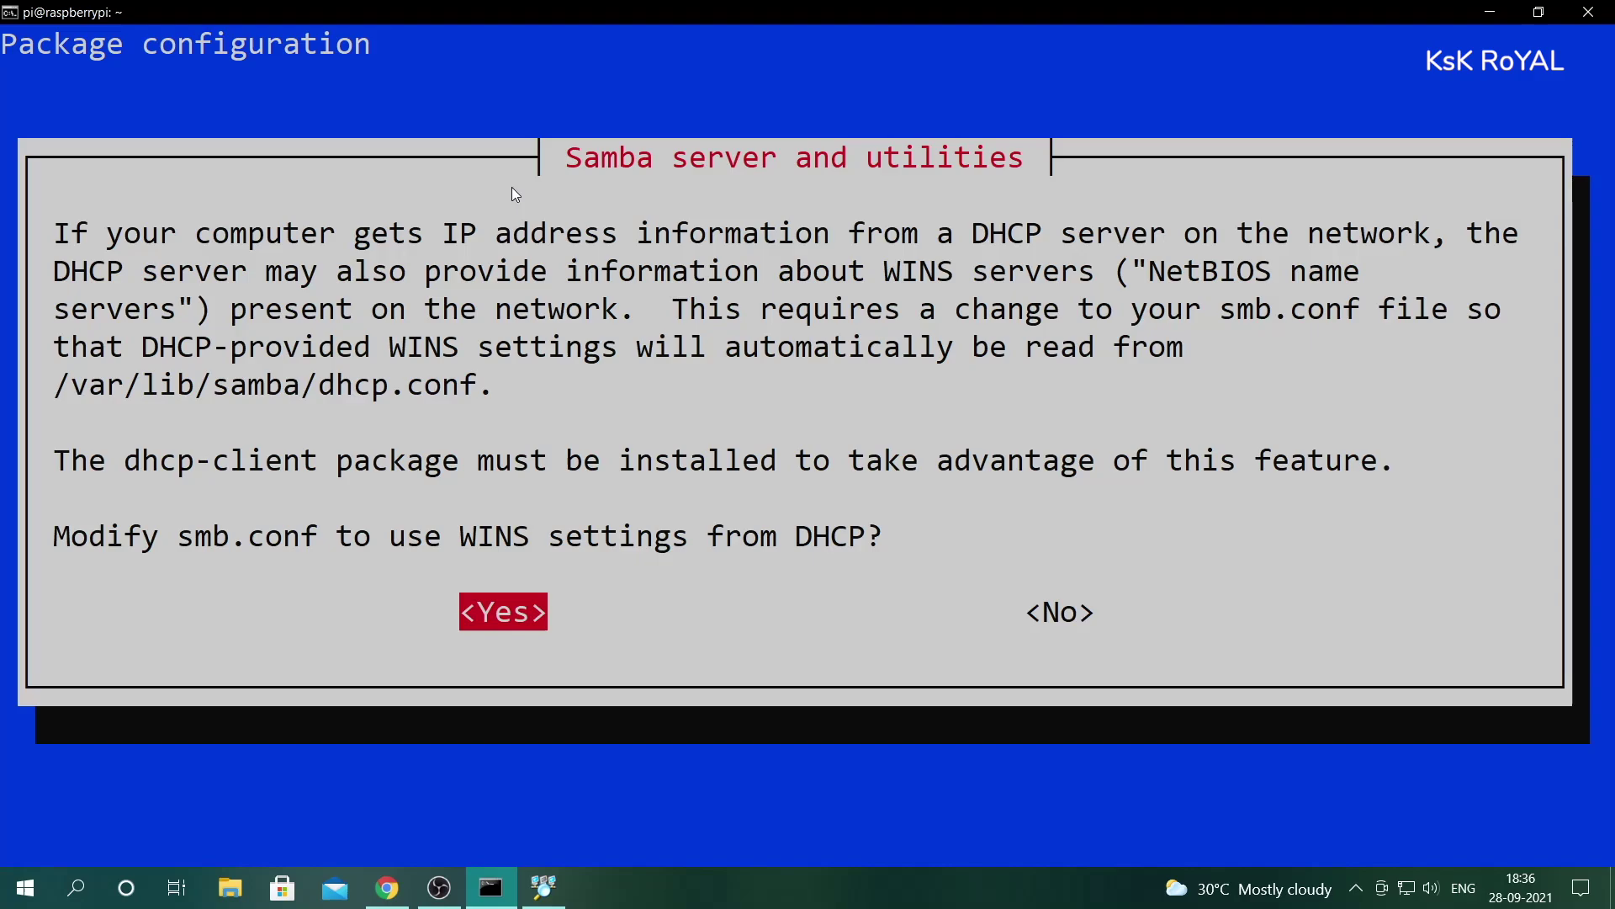
pyautogui.press('Return')
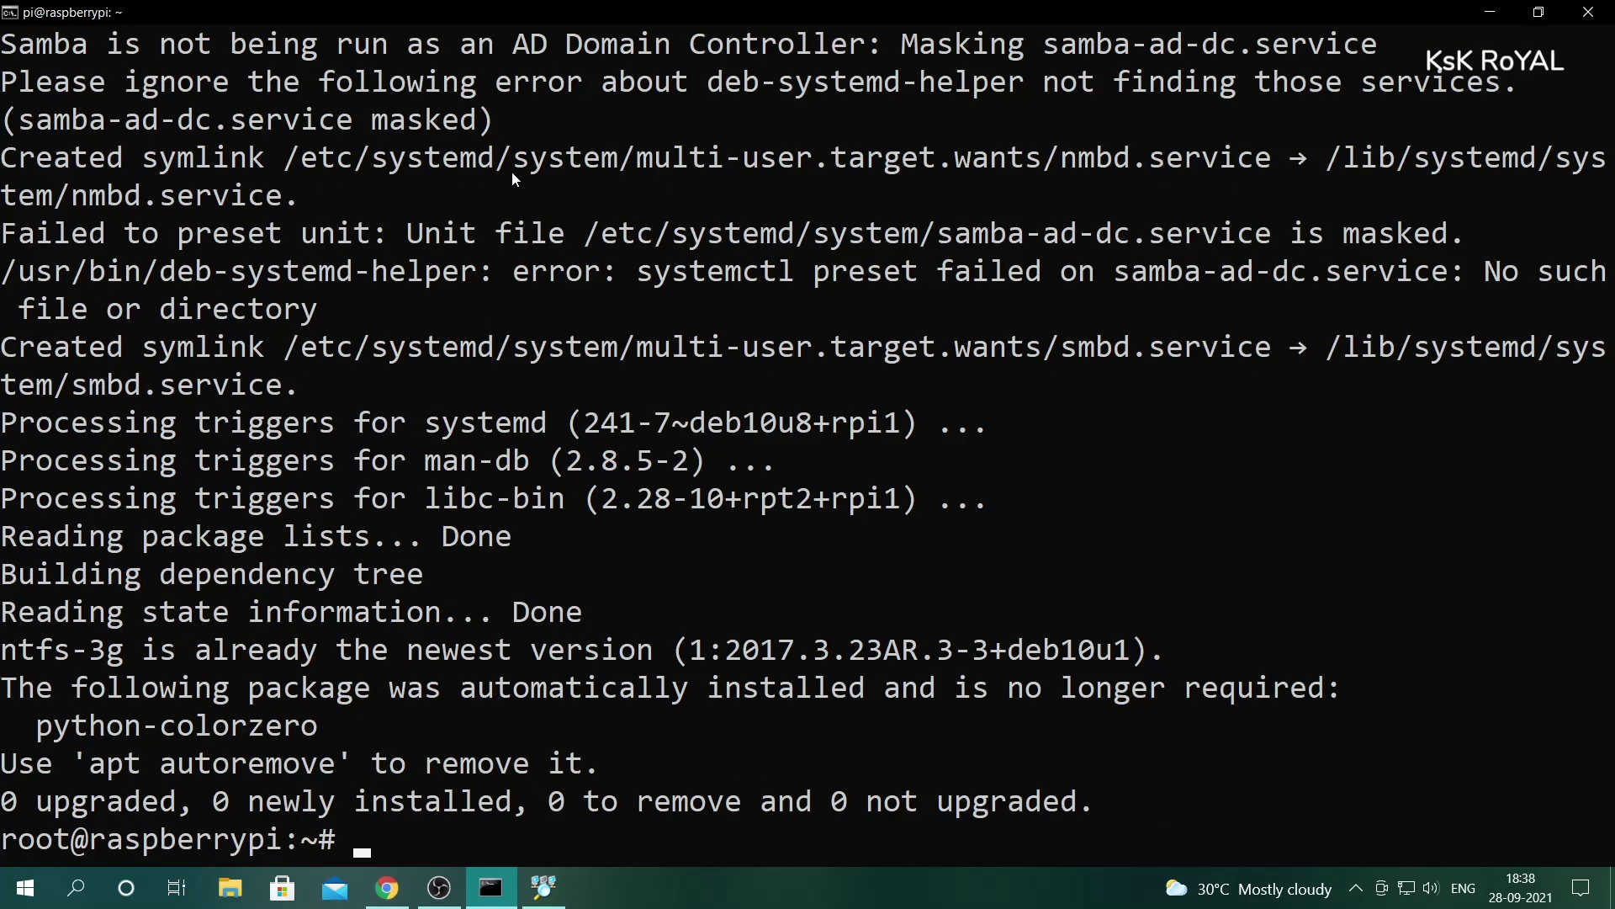
# - Open /etc/samba/smb.conf in the nano editor
pyautogui.hotkey('ctrl', 'l')
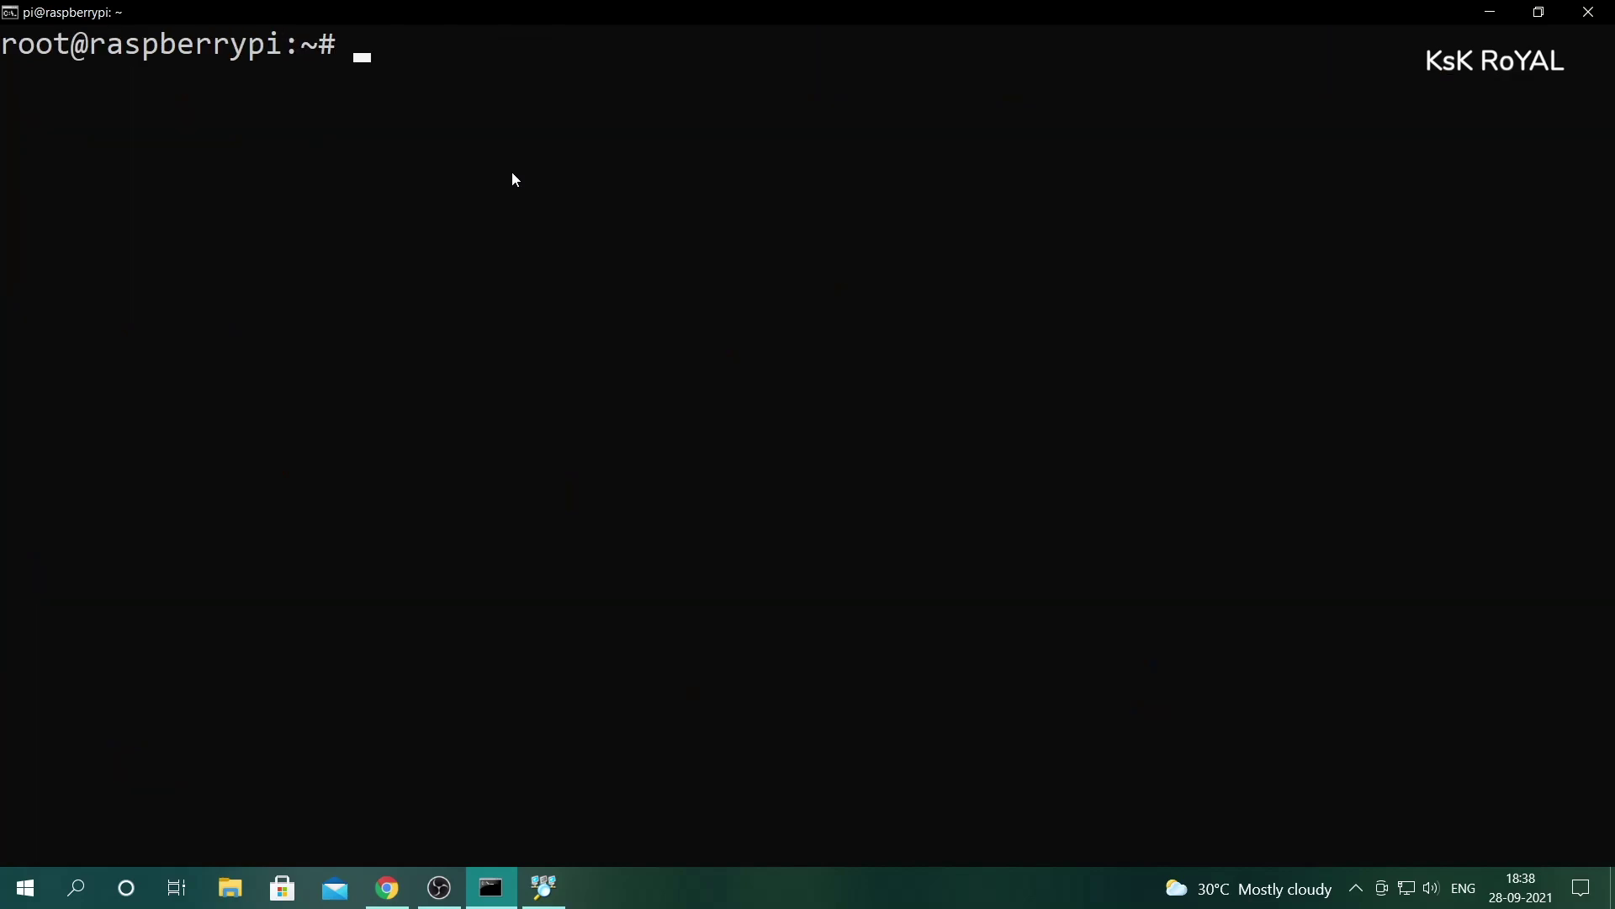
pyautogui.write('nano /etc/sa')
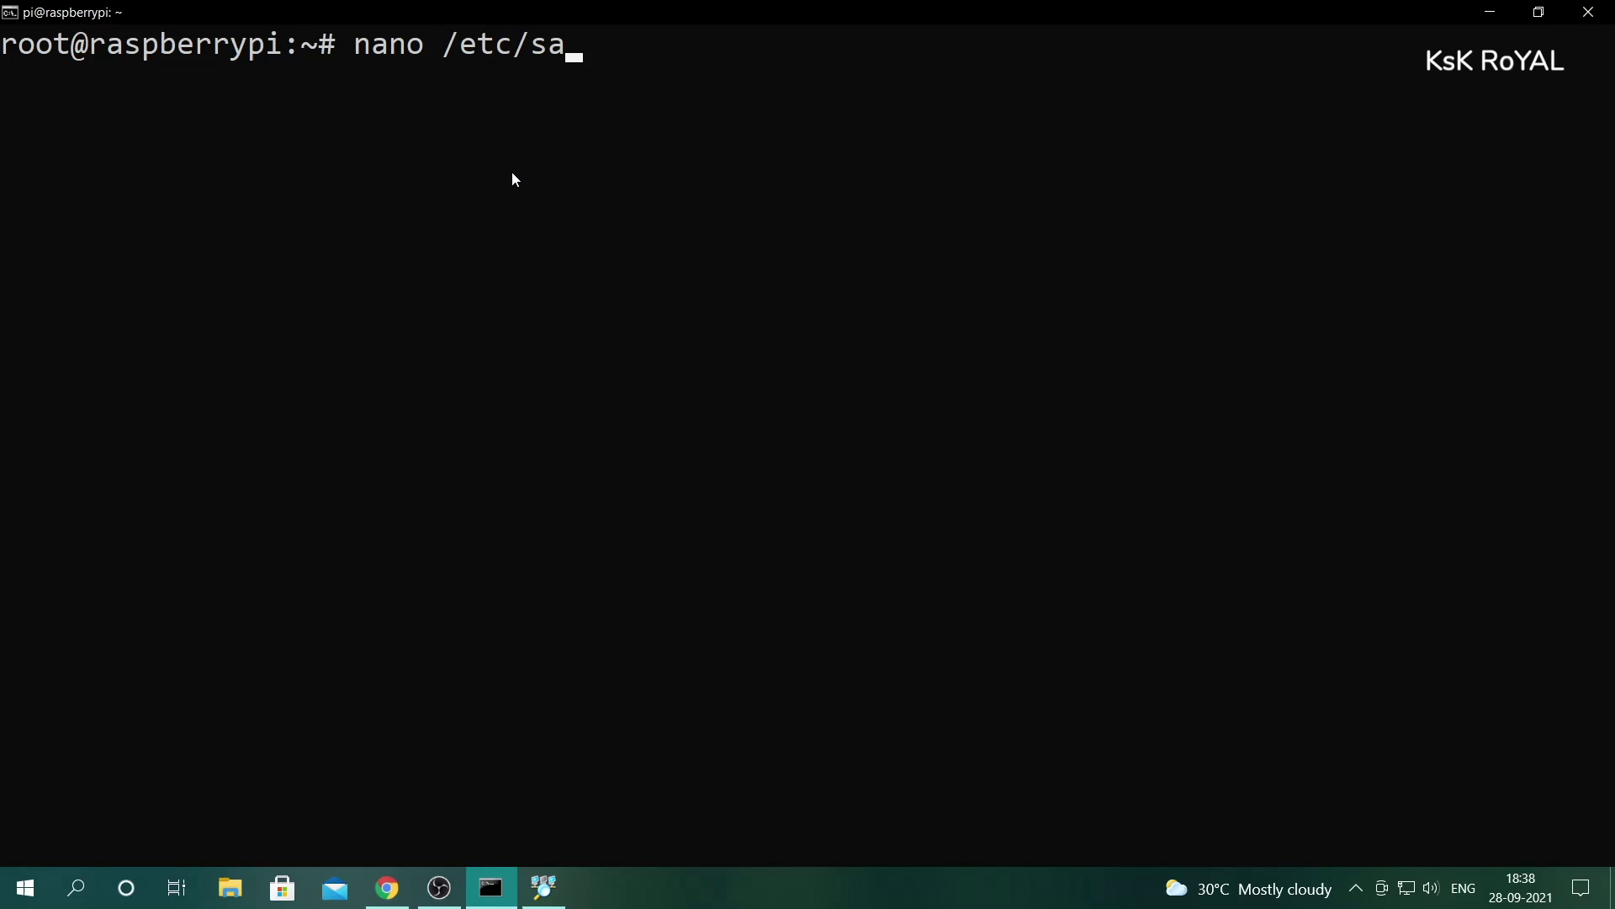
pyautogui.write('na')
pyautogui.press('BackSpace')
pyautogui.press('BackSpace')
pyautogui.press('BackSpace')
pyautogui.write('amba')
pyautogui.press('BackSpace')
pyautogui.write('b')
pyautogui.press('Tab')
pyautogui.write('sm')
pyautogui.press('Tab')
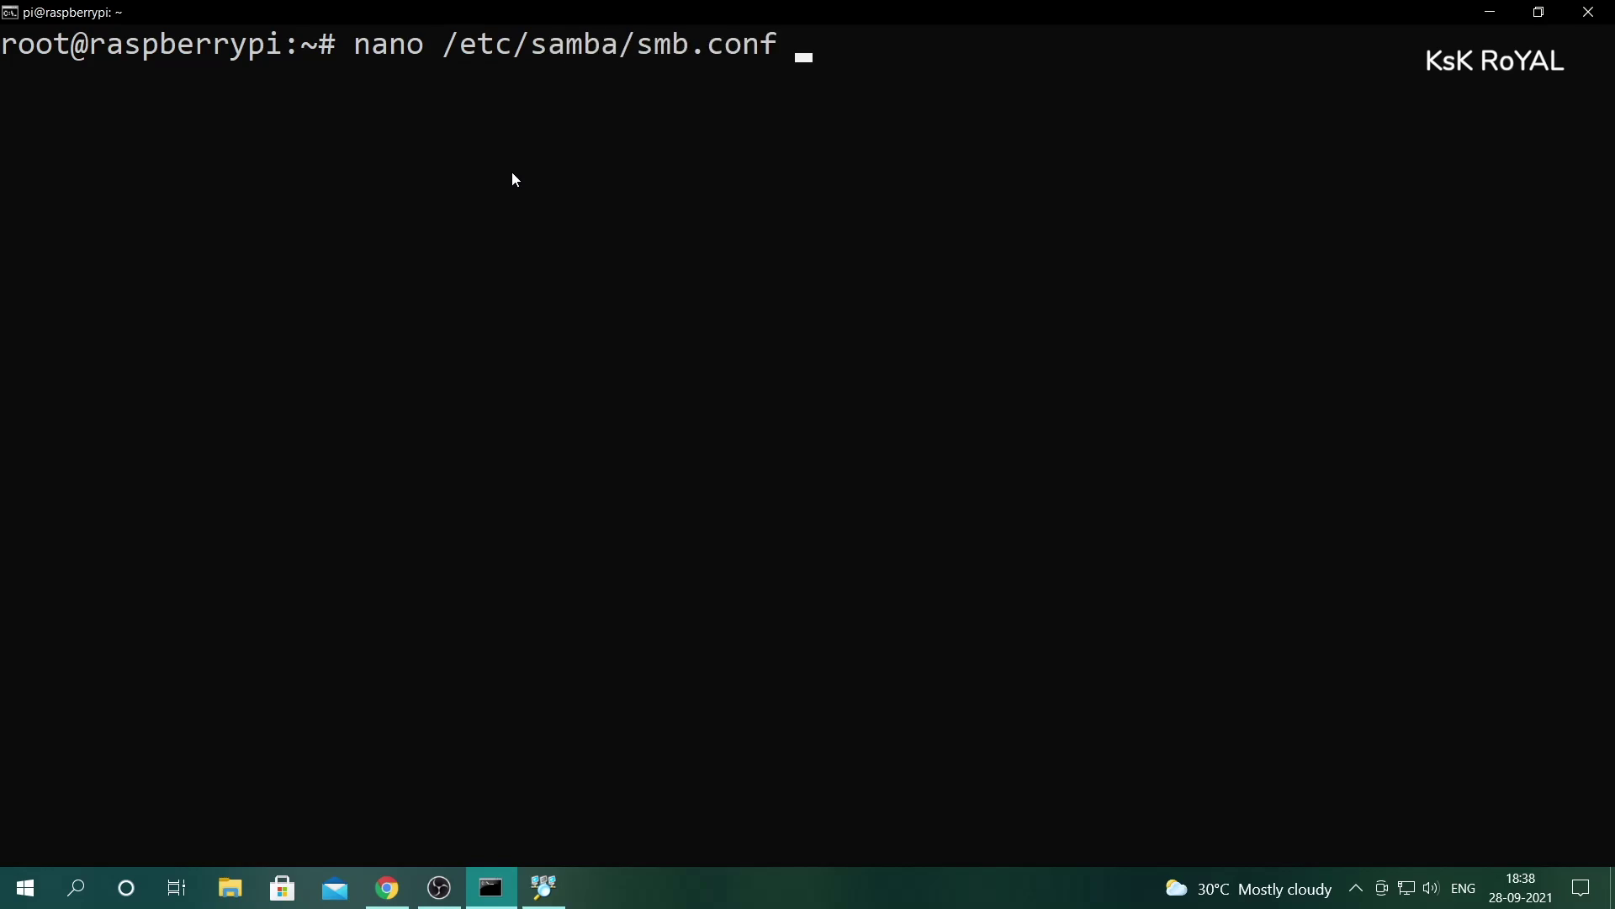
pyautogui.press('Return')
# - At the end of smb.conf, add a [Plex Media Share] section with path=/plex_media and writeable=yes
pyautogui.press('pagedown')
pyautogui.press('pagedown')
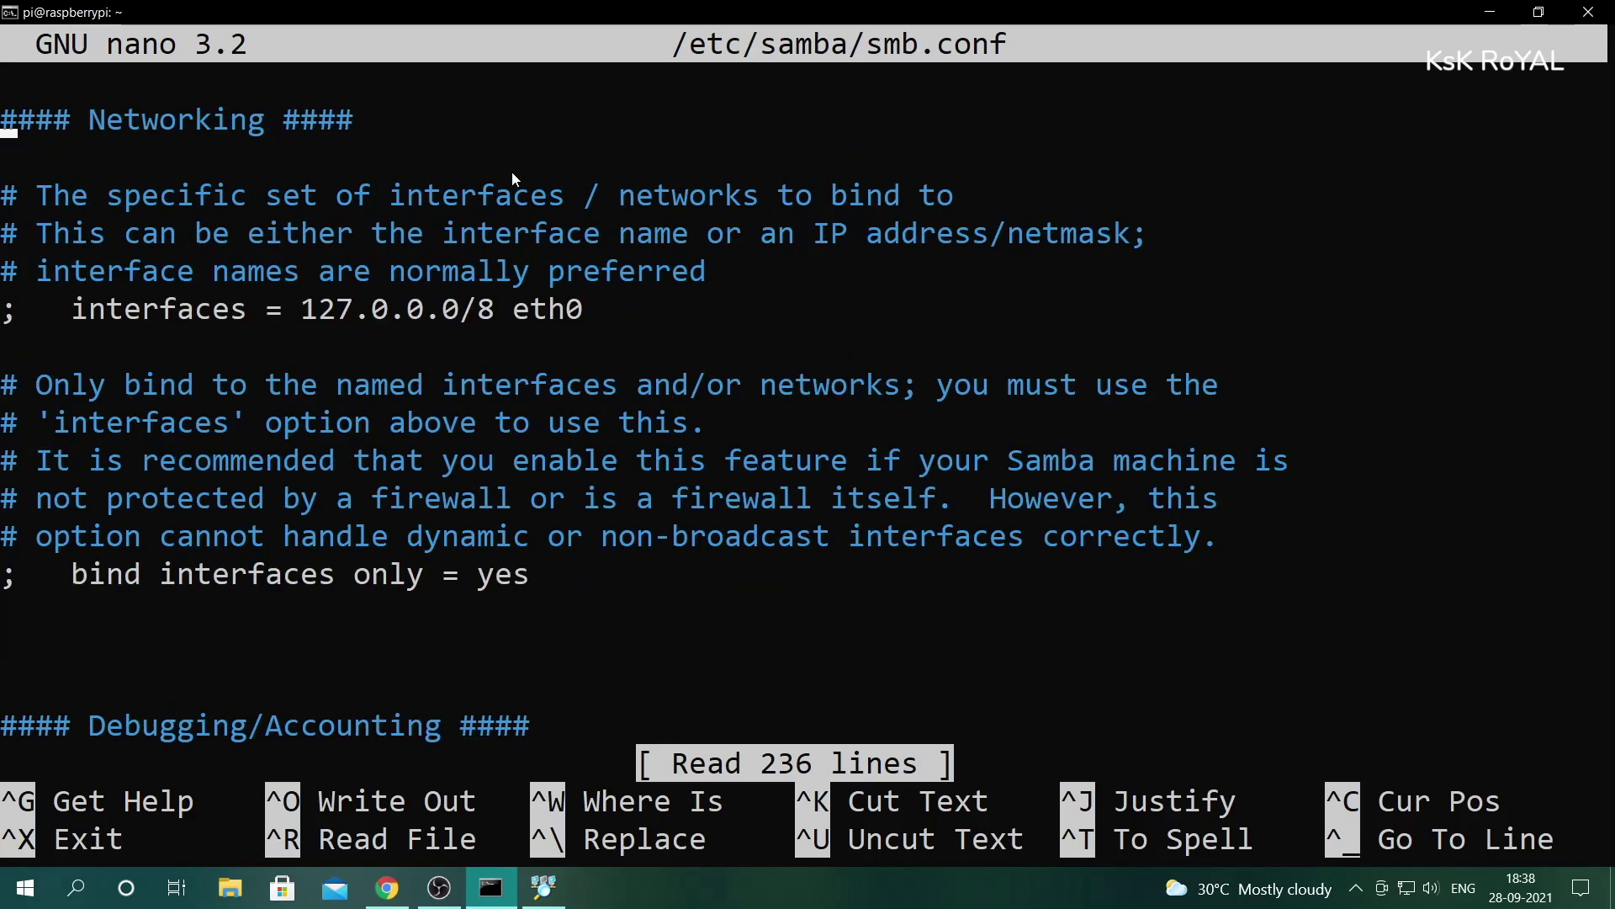
pyautogui.press('pagedown')
pyautogui.press('pagedown')
pyautogui.press('pagedown')
pyautogui.press('pagedown')
pyautogui.press('pagedown')
pyautogui.press('pagedown')
pyautogui.press('pagedown')
pyautogui.press('pagedown')
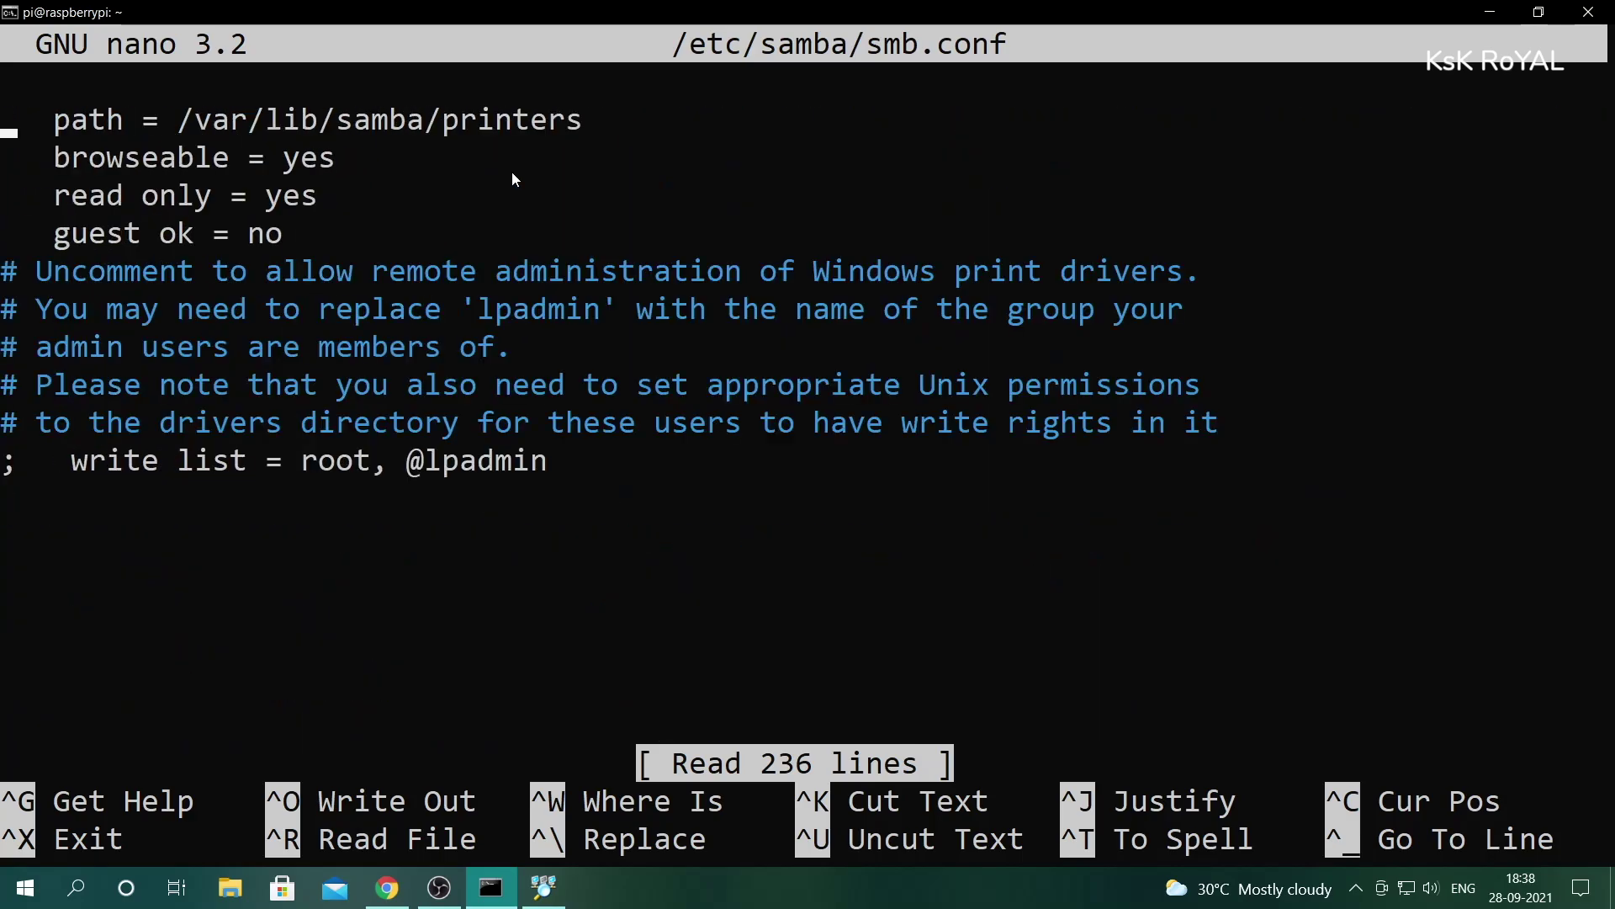
pyautogui.press('Return')
pyautogui.press('Return')
pyautogui.press('Return')
pyautogui.press('Return')
pyautogui.press('Return')
pyautogui.press('Return')
pyautogui.press('Return')
pyautogui.press('Return')
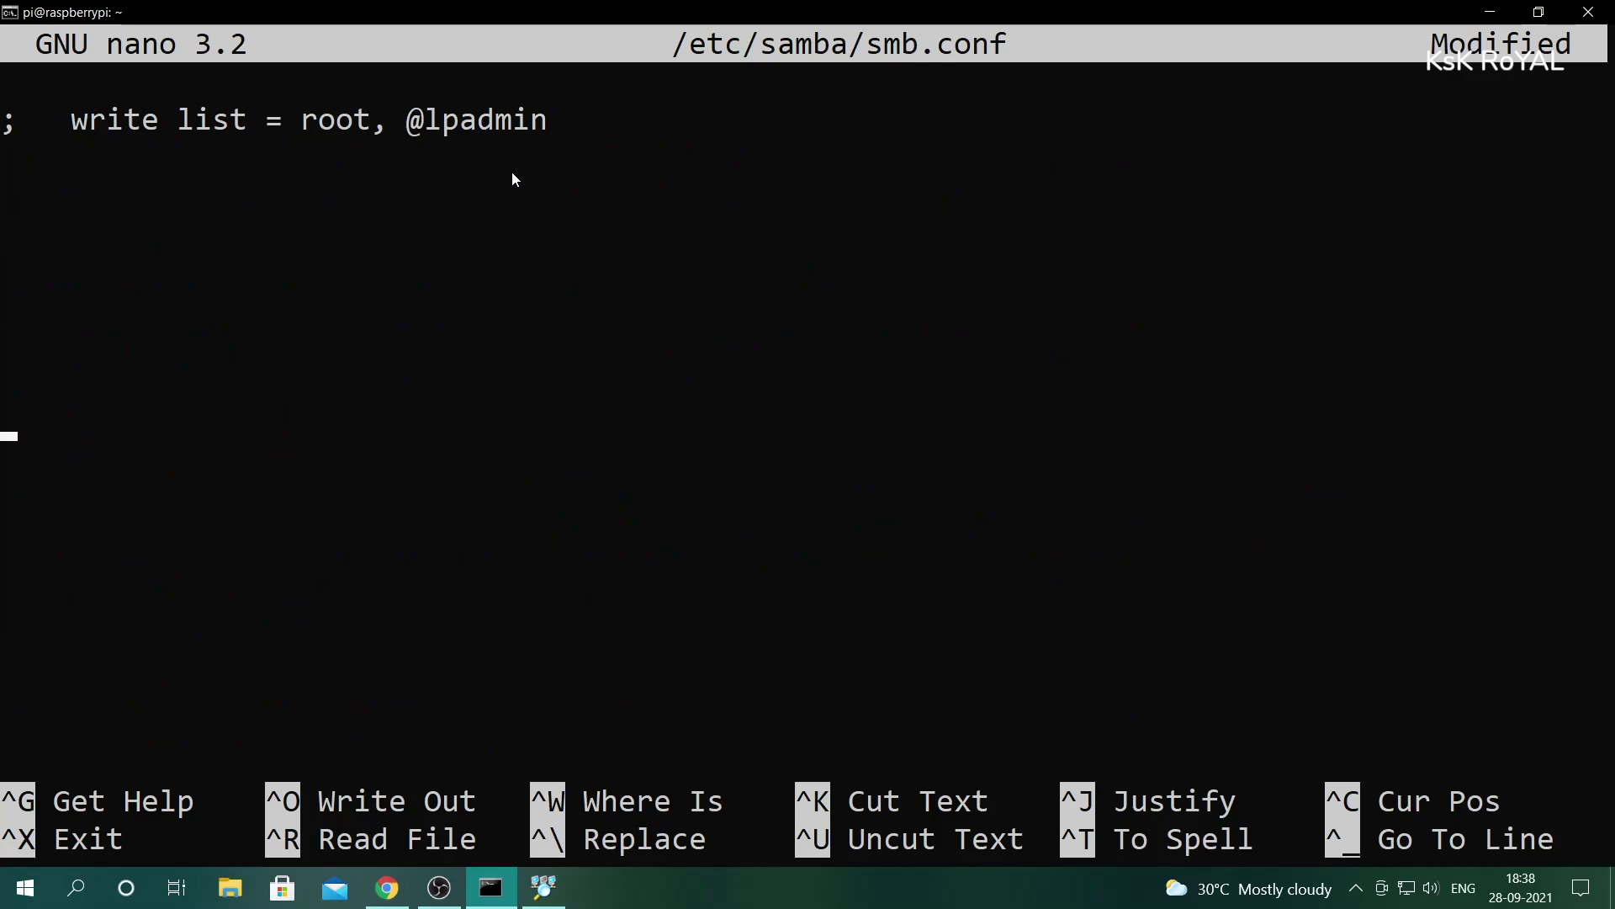
pyautogui.write('[]')
pyautogui.press('Left')
pyautogui.write('Plex Media ')
pyautogui.write('Share')
pyautogui.press('Right')
pyautogui.press('Return')
pyautogui.write('path=/plex_media')
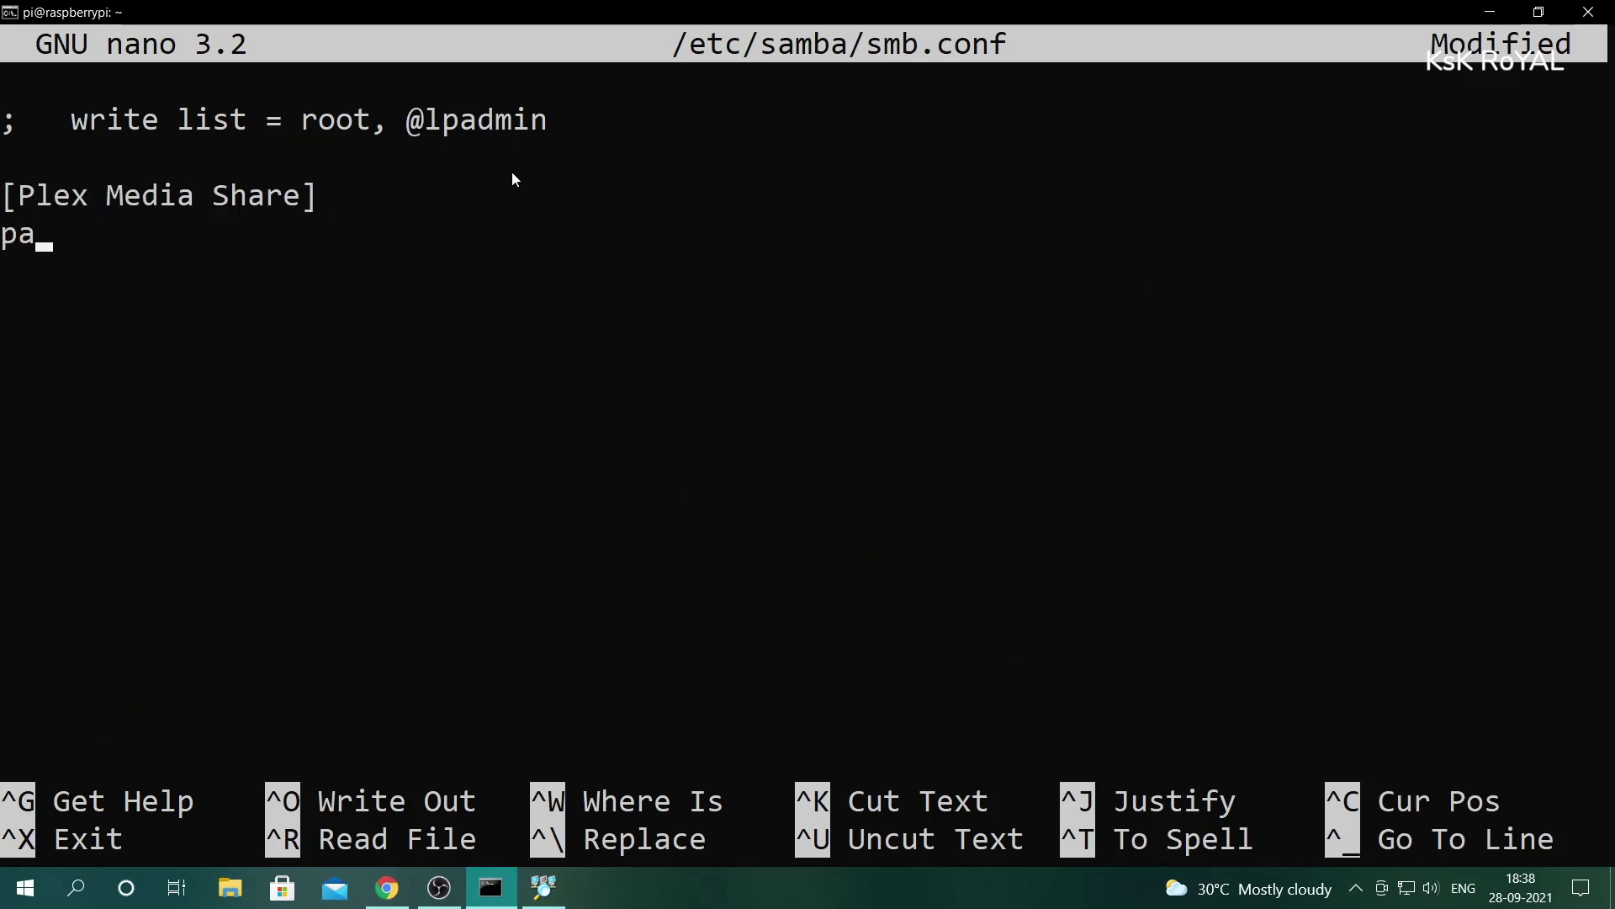
pyautogui.press('Return')
pyautogui.write('writeable=yes')
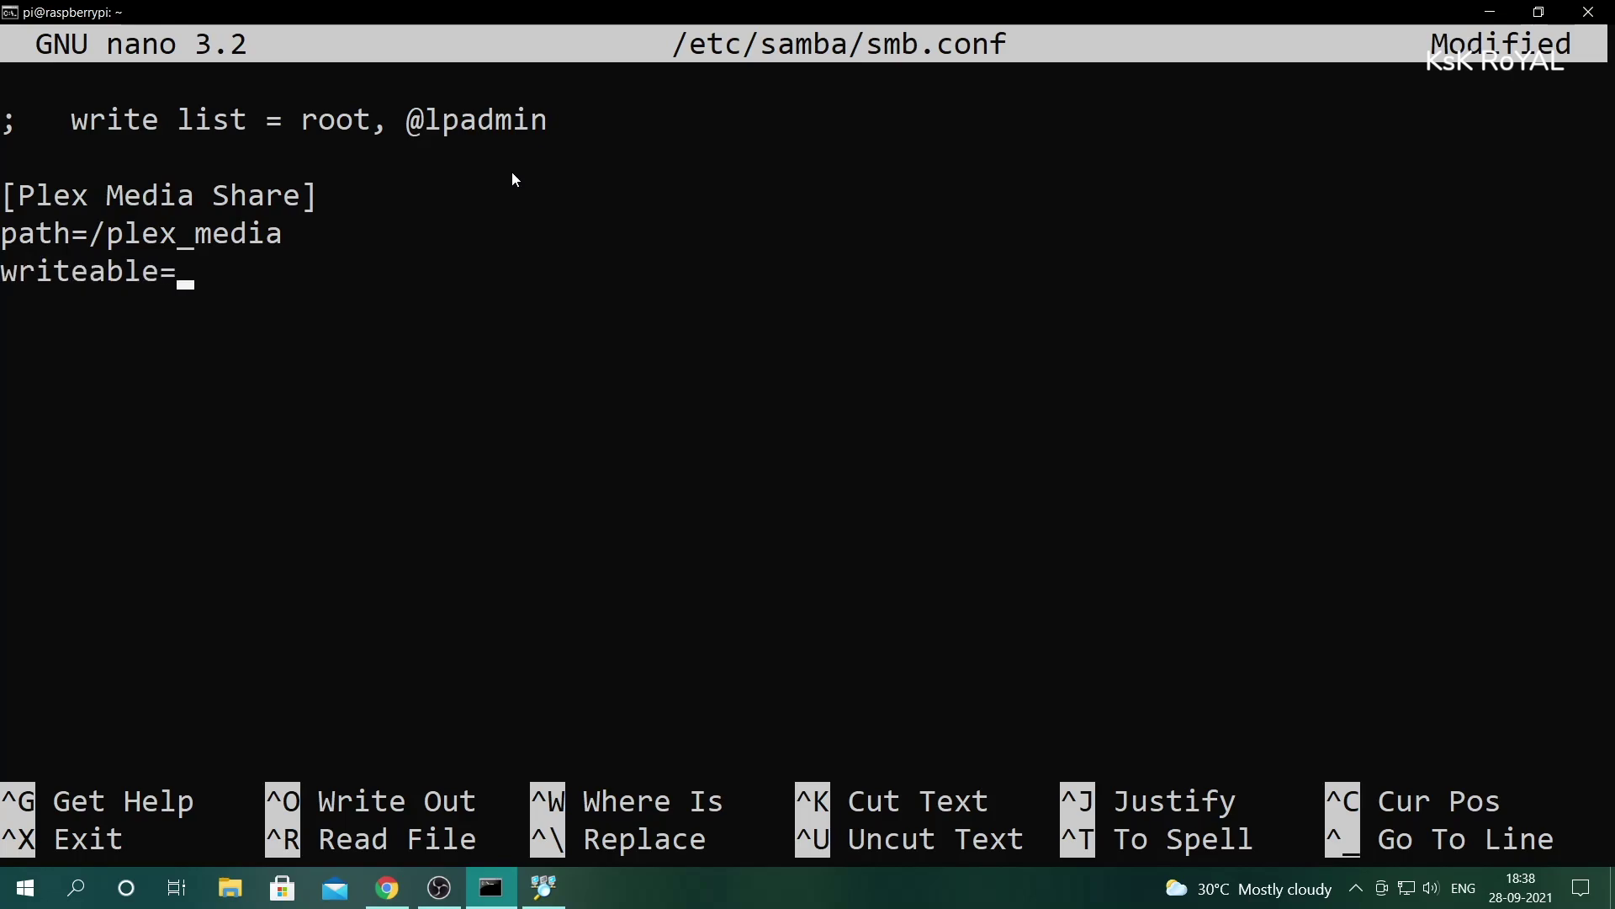
# - Add create mask=0777, directory mask=0777 and public=yes to the share section
pyautogui.press('Return')
pyautogui.write('create mask=0777')
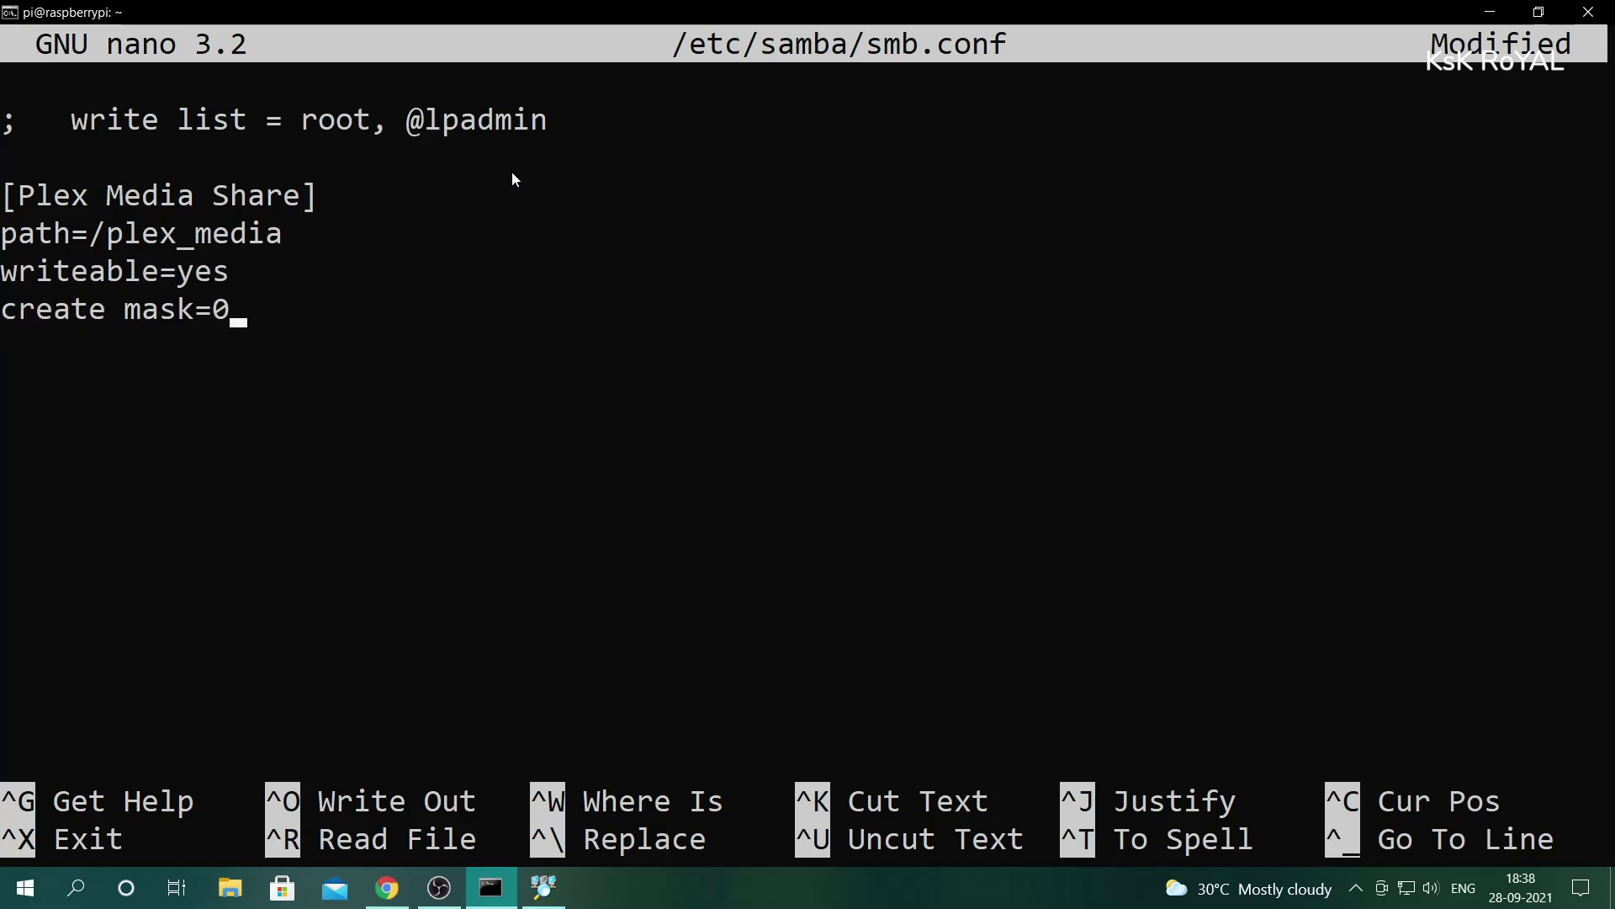
pyautogui.press('Return')
pyautogui.write('directory mask=0777')
pyautogui.press('Return')
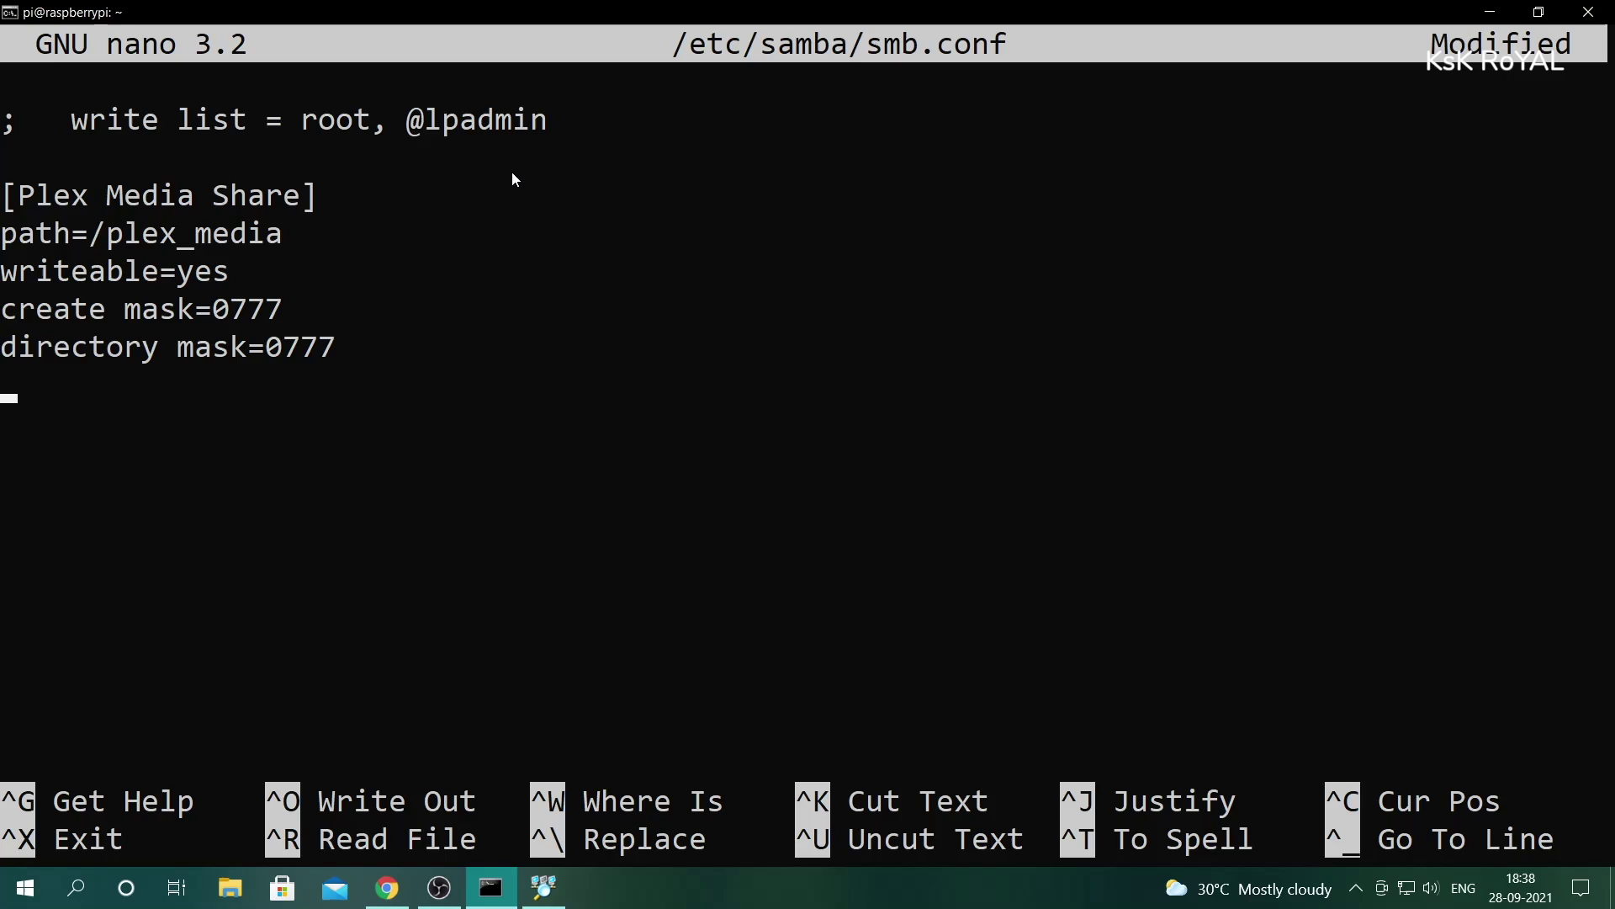
pyautogui.write('public=yes')
pyautogui.press('Up')
pyautogui.press('Up')
pyautogui.press('Up')
pyautogui.press('Up')
pyautogui.press('Up')
pyautogui.press('Down')
pyautogui.press('Home')
pyautogui.press('Return')
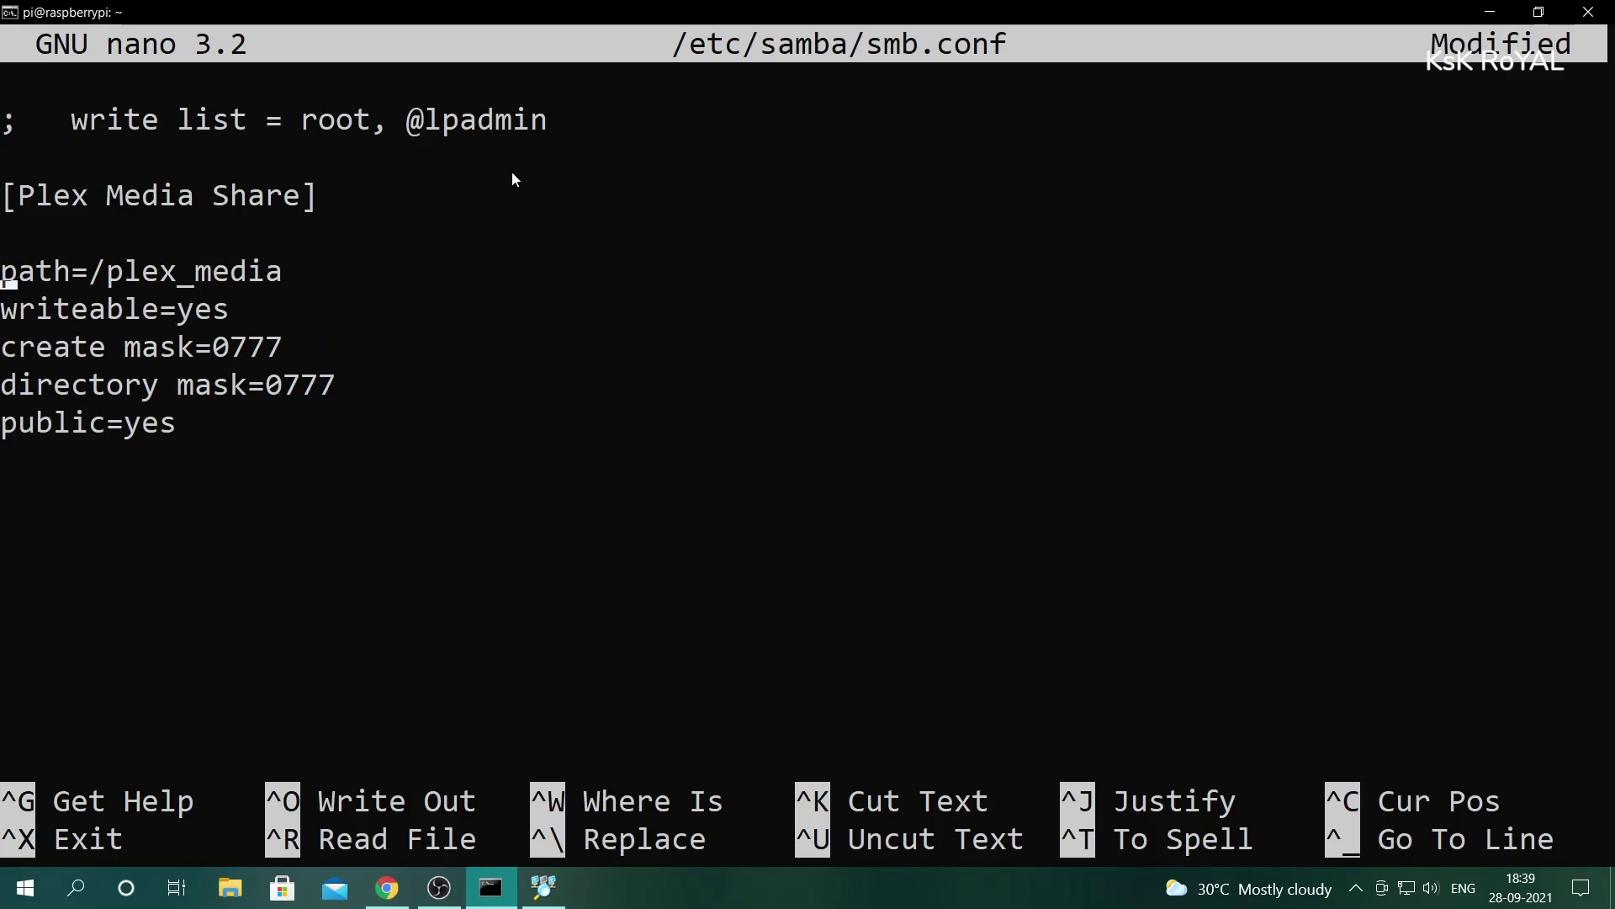
pyautogui.press('End')
pyautogui.press('Down')
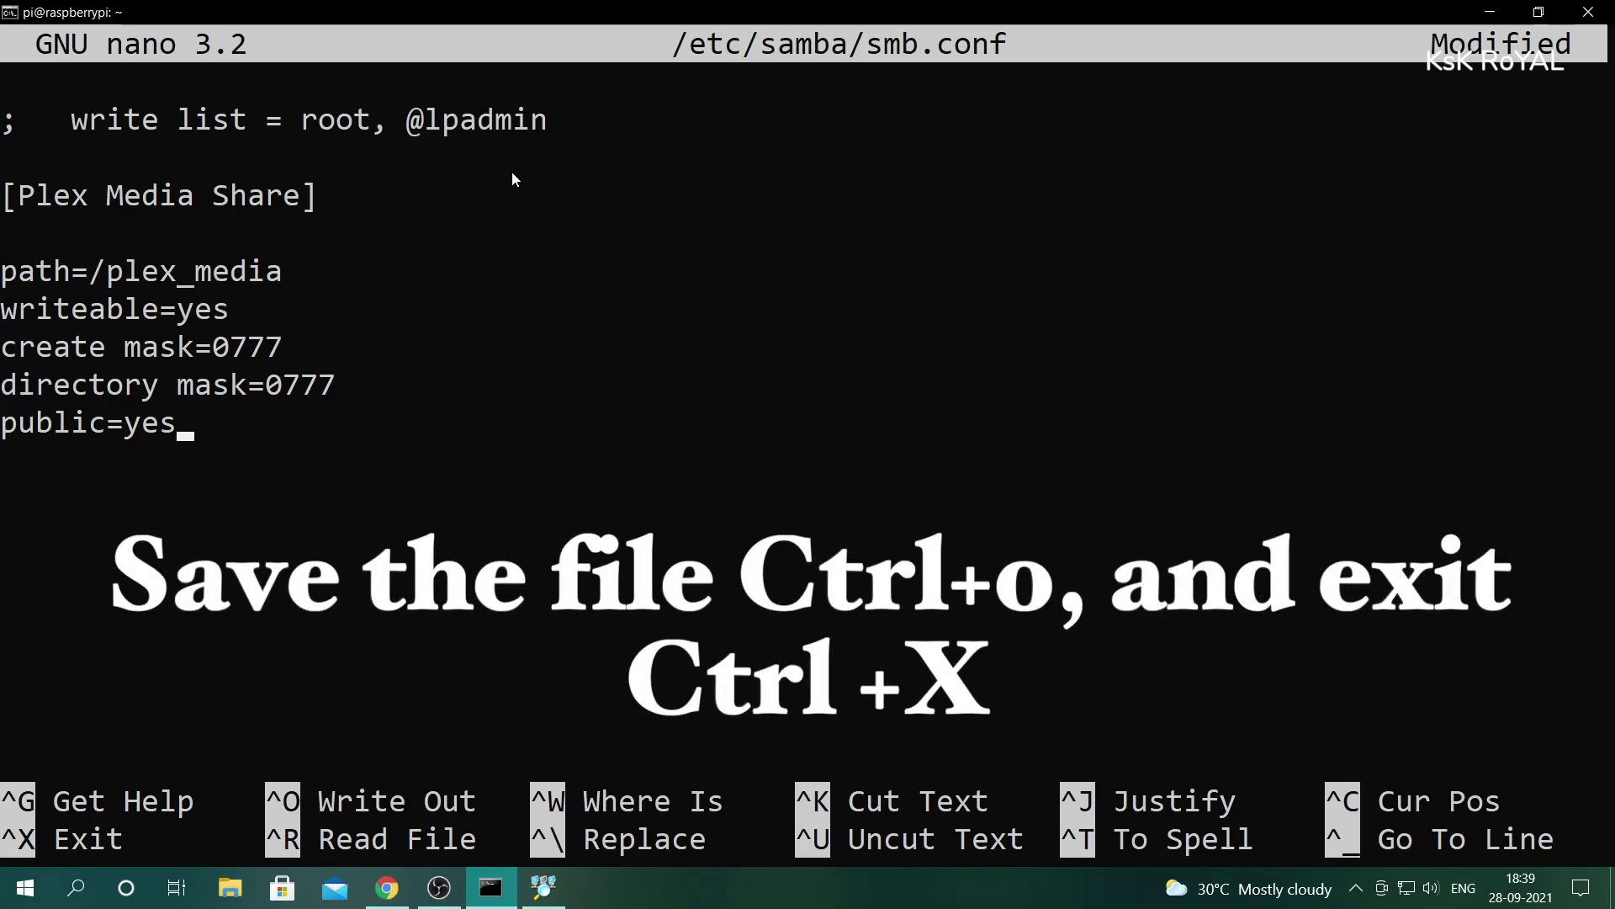
# - Save smb.conf under the same name and exit nano
pyautogui.hotkey('ctrl', 'o')
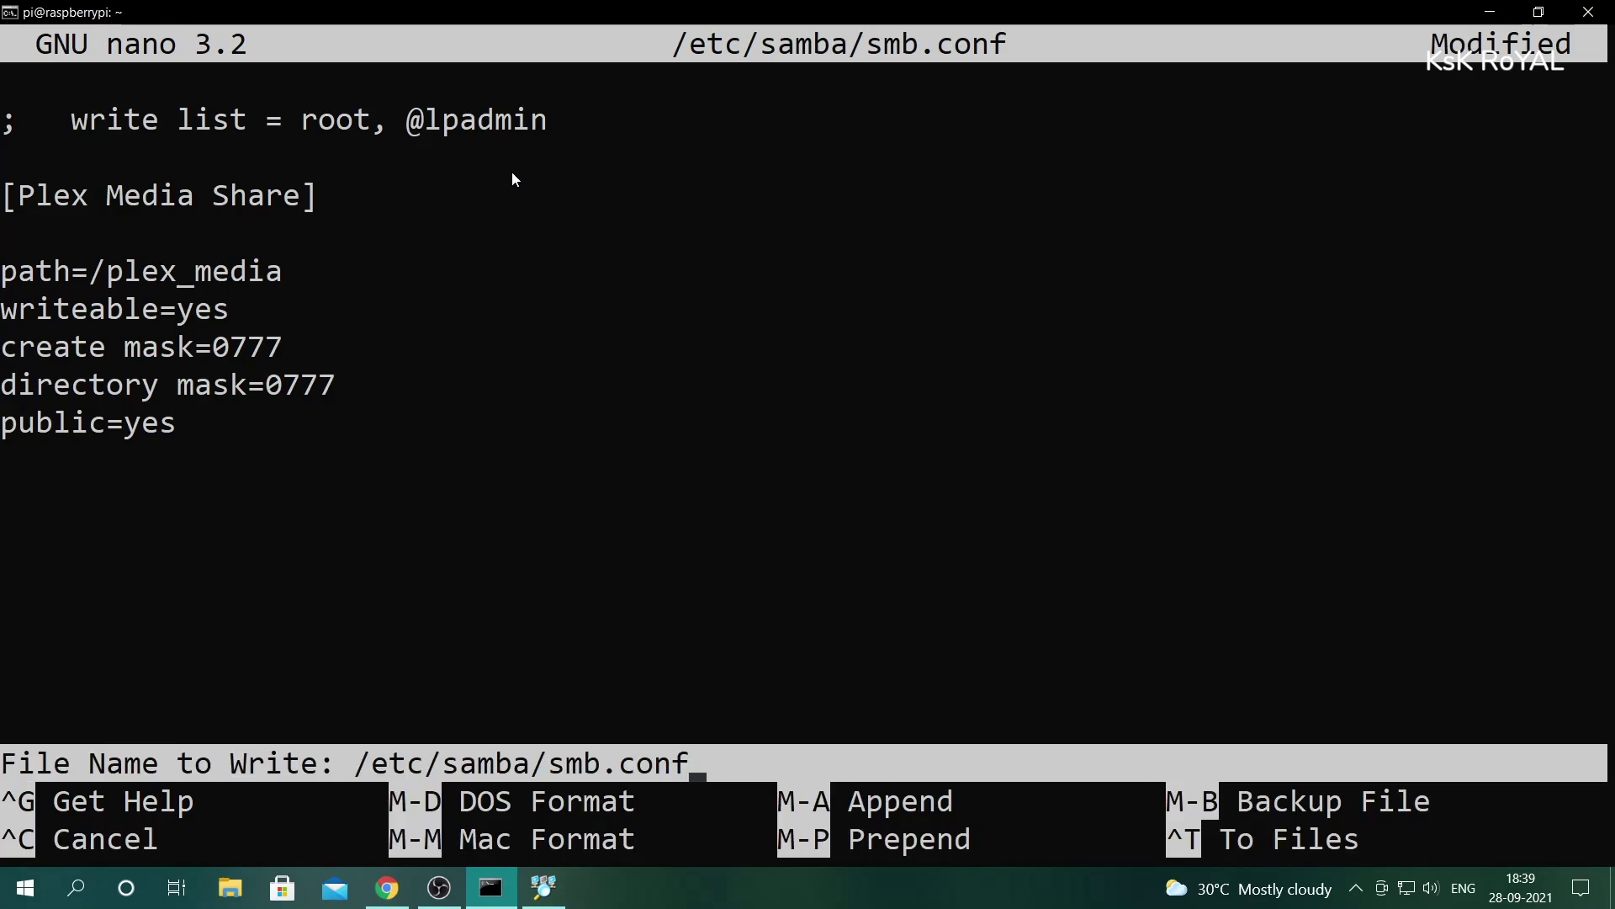
pyautogui.press('Return')
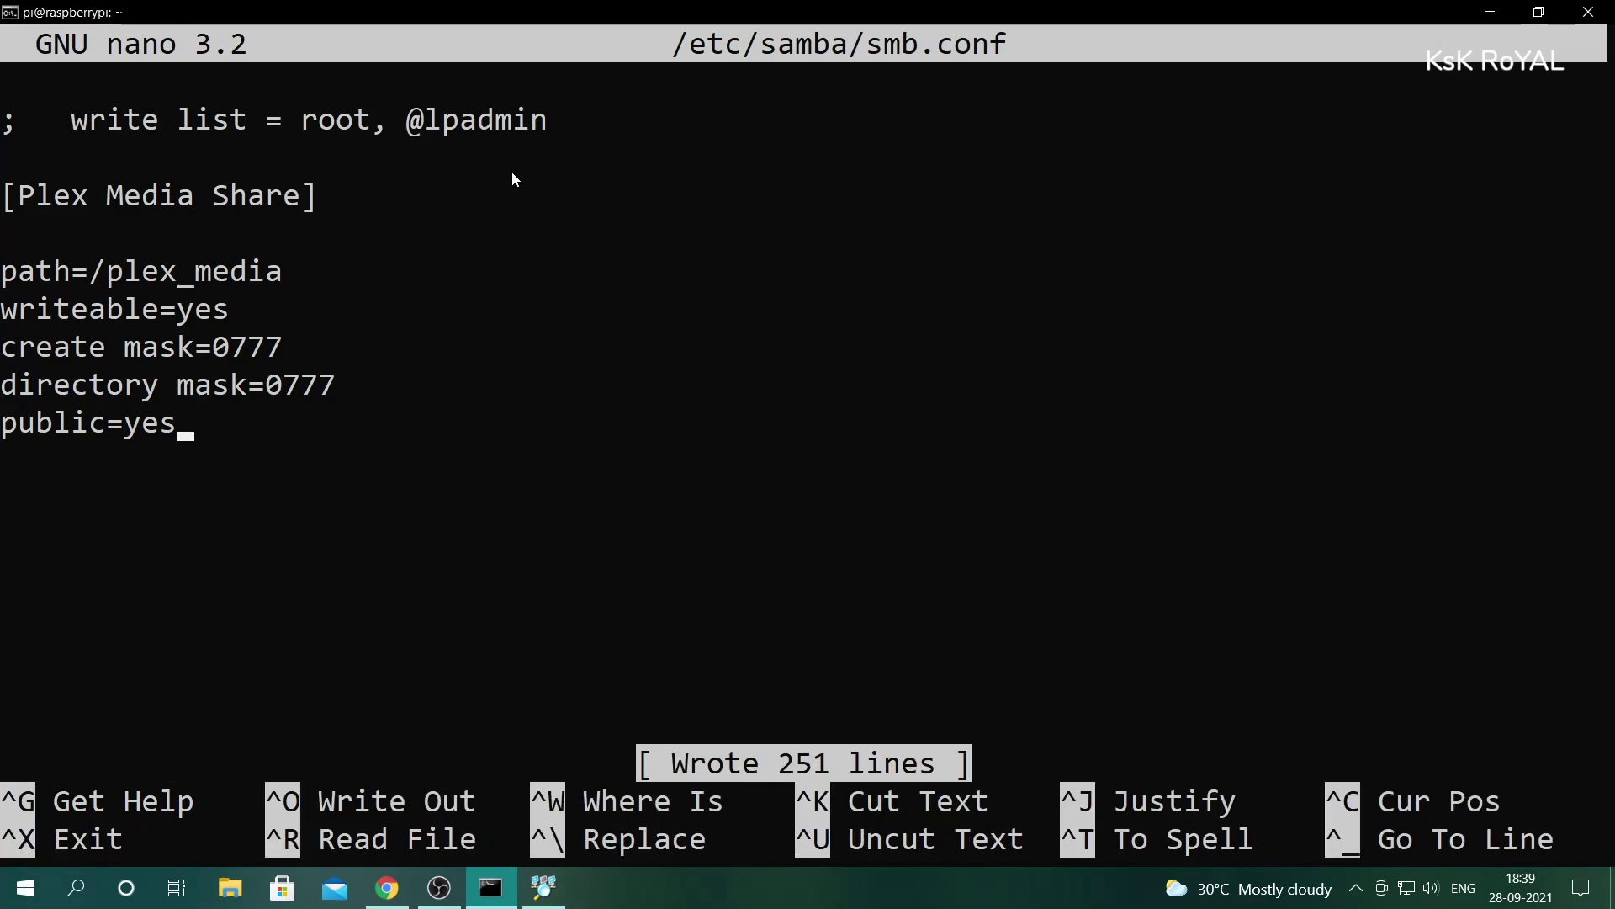
pyautogui.hotkey('ctrl', 'x')
pyautogui.hotkey('ctrl', 'l')
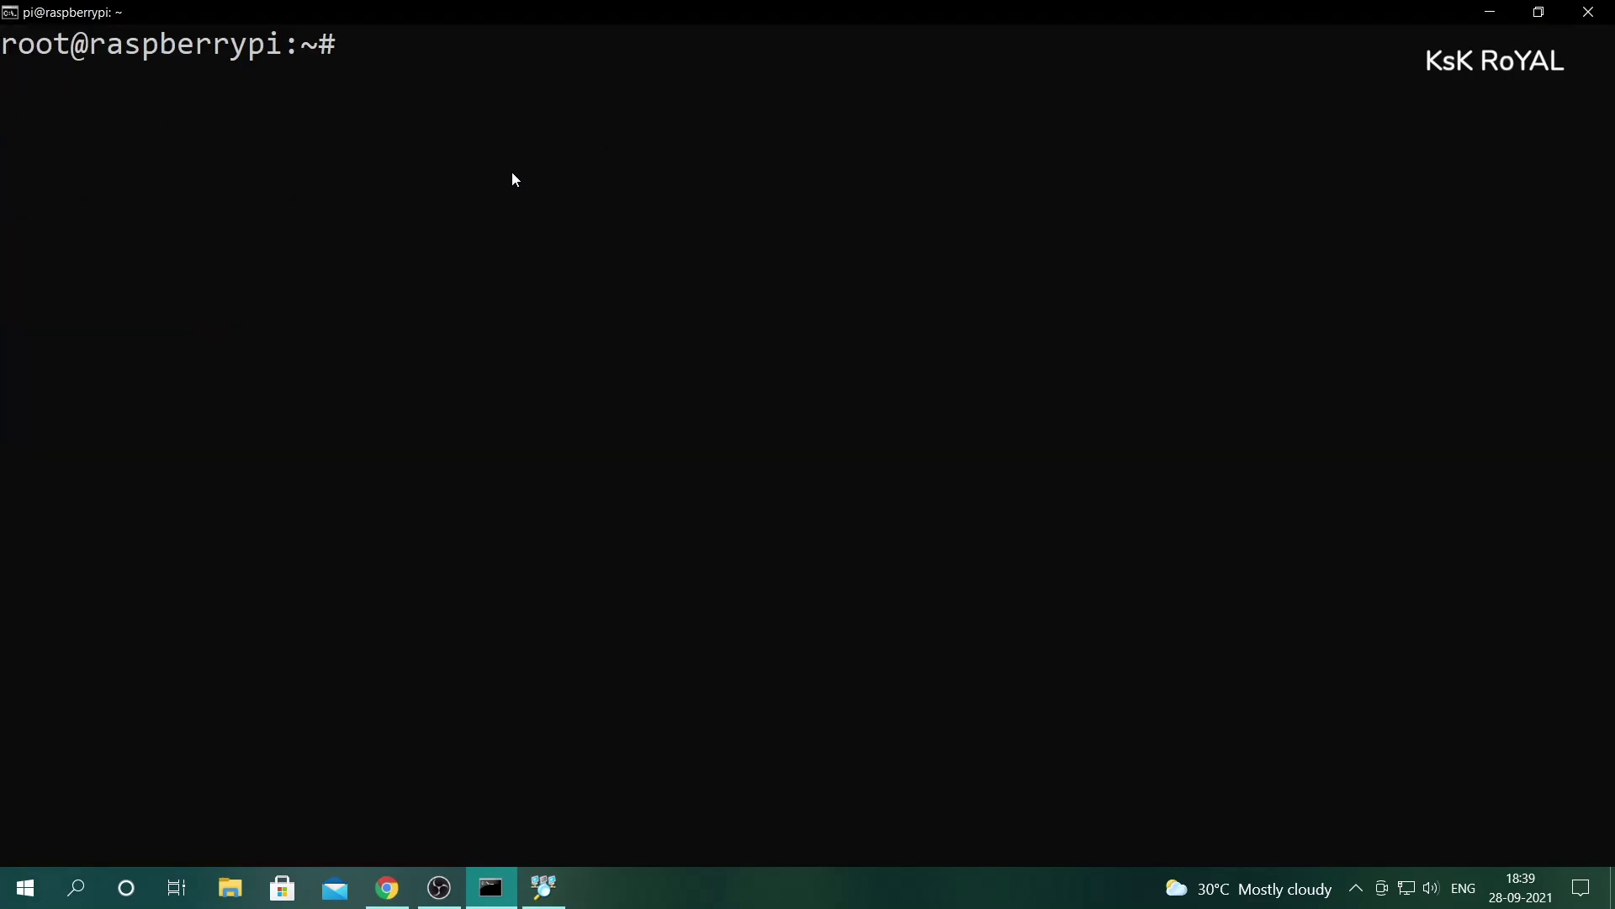
# - Restart Samba with /etc/init.d/smbd restart and /etc/init.d/nmbd restart
pyautogui.write('/etc/init.d/restart s')
pyautogui.press('BackSpace')
pyautogui.press('BackSpace')
pyautogui.press('BackSpace')
pyautogui.press('BackSpace')
pyautogui.press('BackSpace')
pyautogui.press('BackSpace')
pyautogui.press('BackSpace')
pyautogui.press('BackSpace')
pyautogui.press('BackSpace')
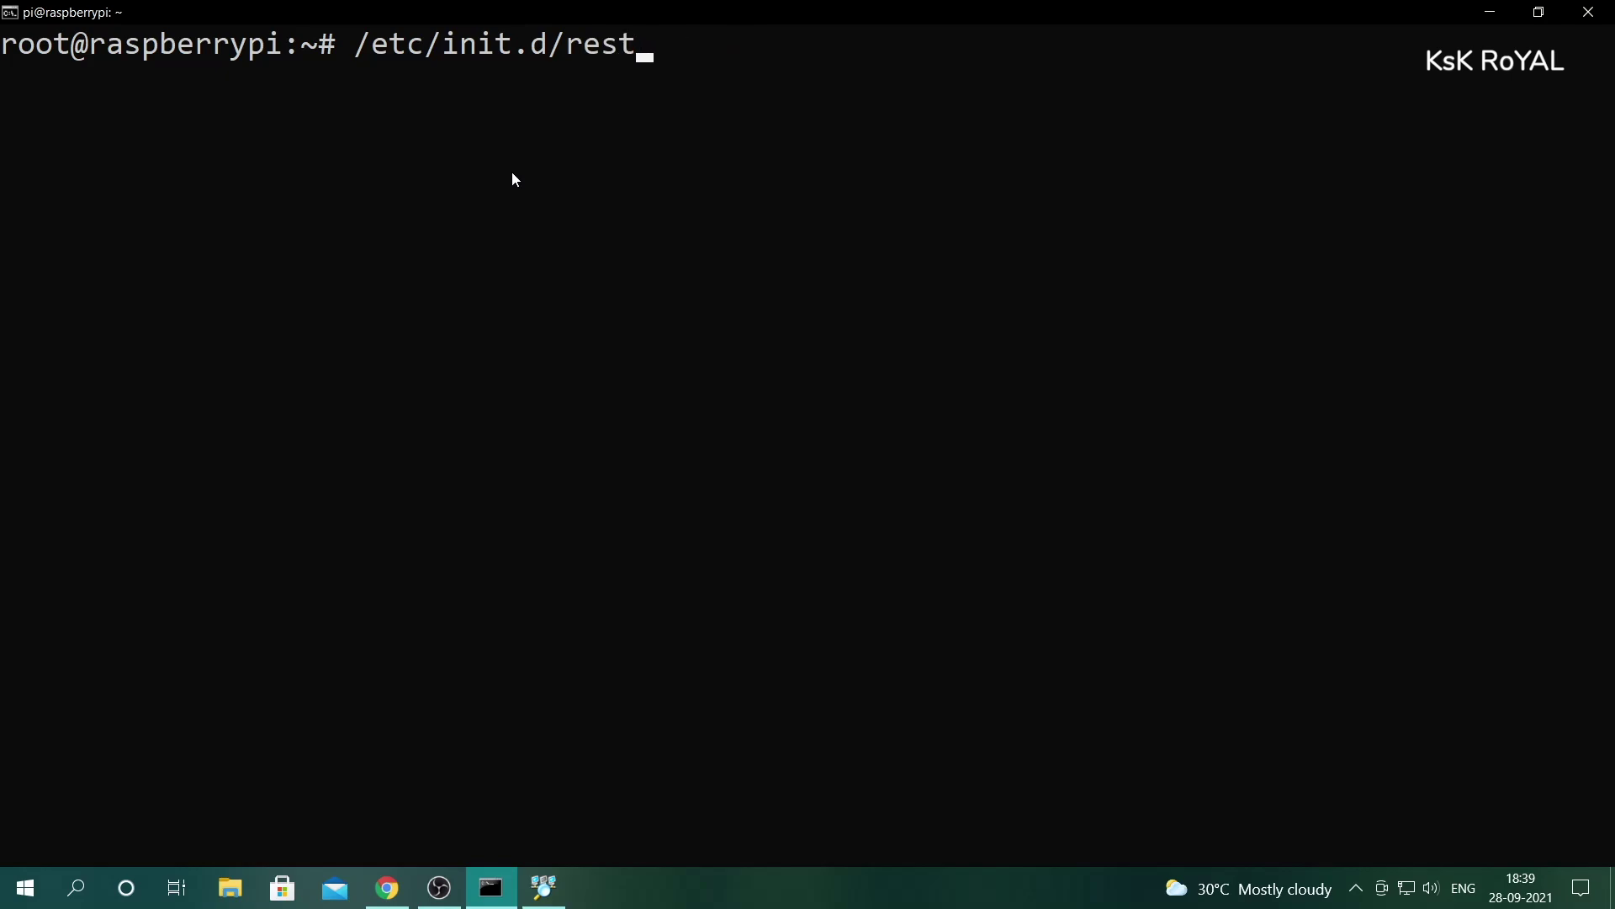
pyautogui.write('smbd restart')
pyautogui.press('Return')
pyautogui.write('/etc/init.d/nmbd restart')
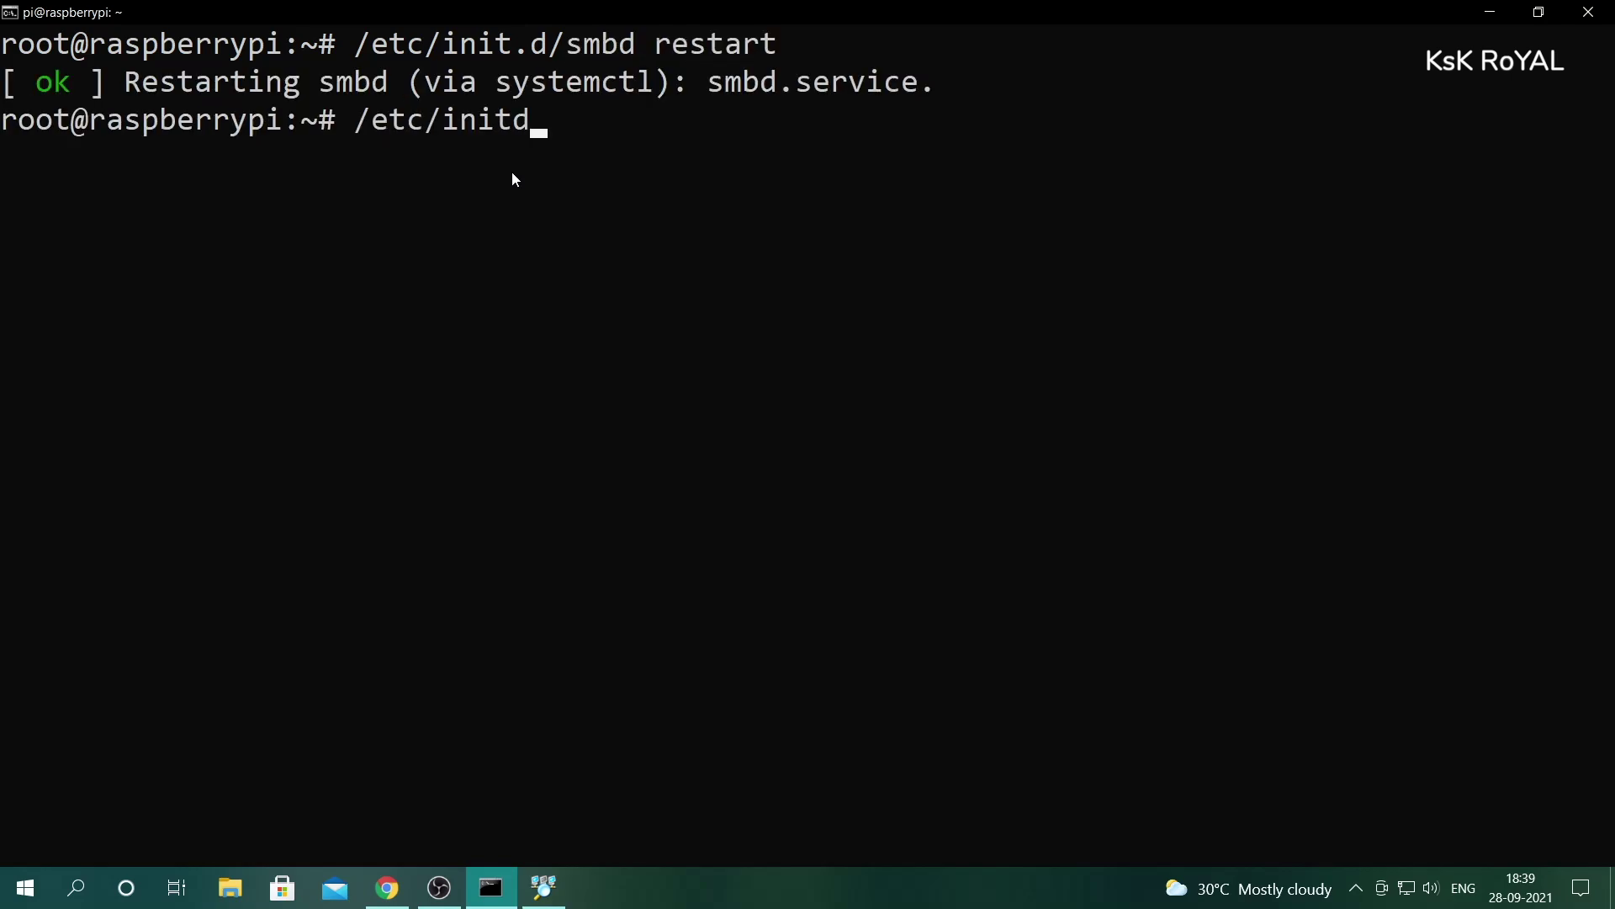
pyautogui.press('Return')
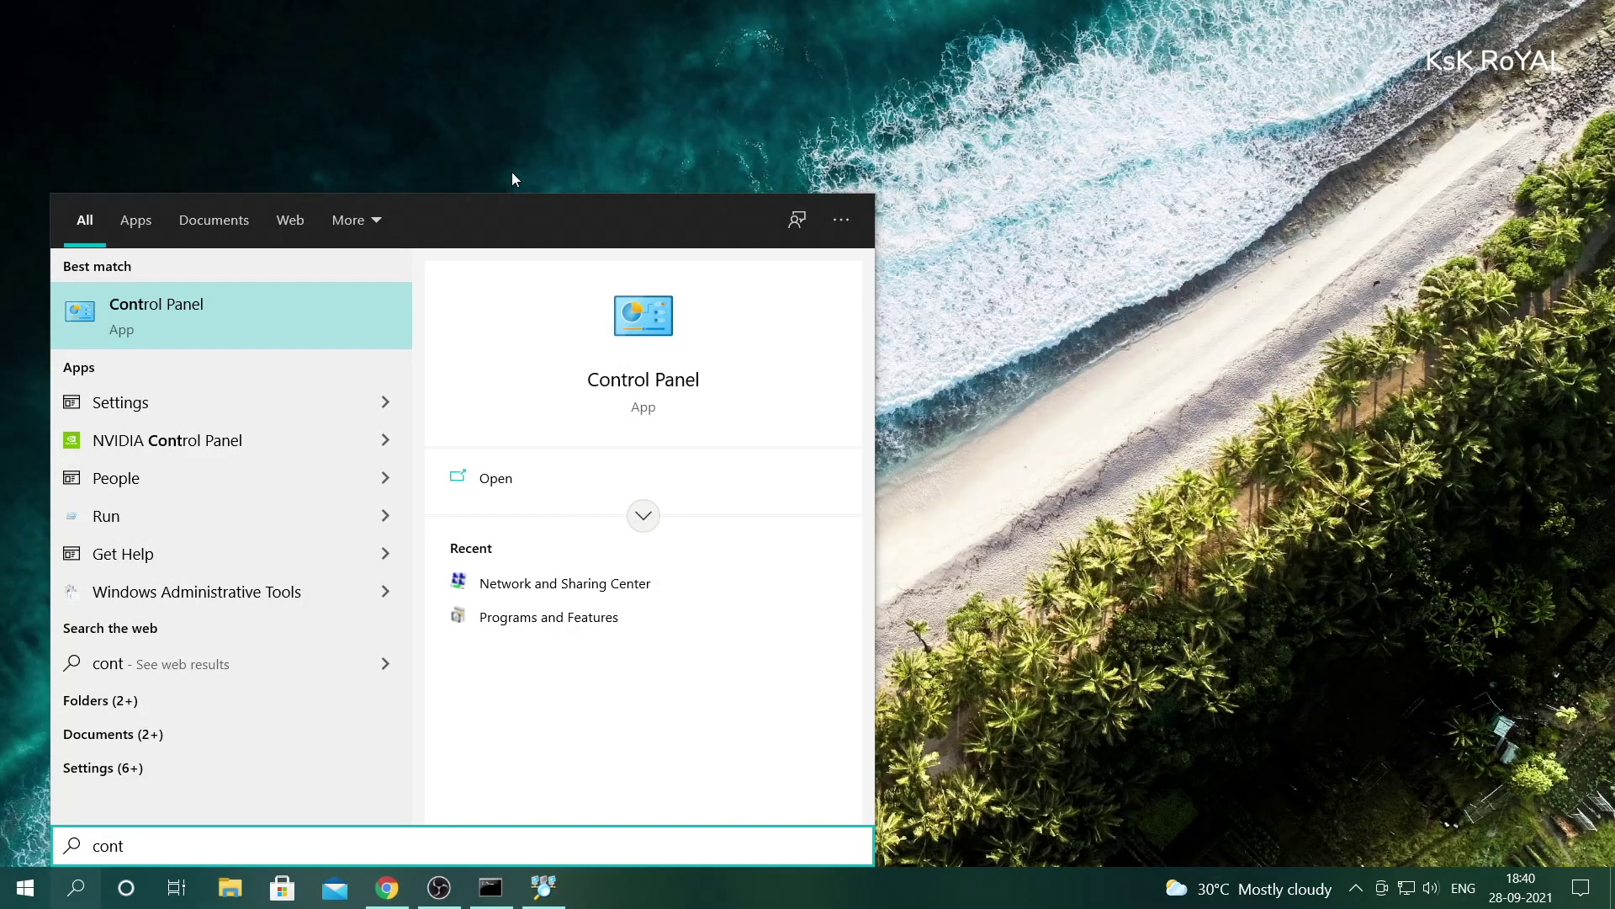
# - Open Control Panel's Network and Internet > Network and Sharing Center > Change advanced sharing settings
pyautogui.press('Return')
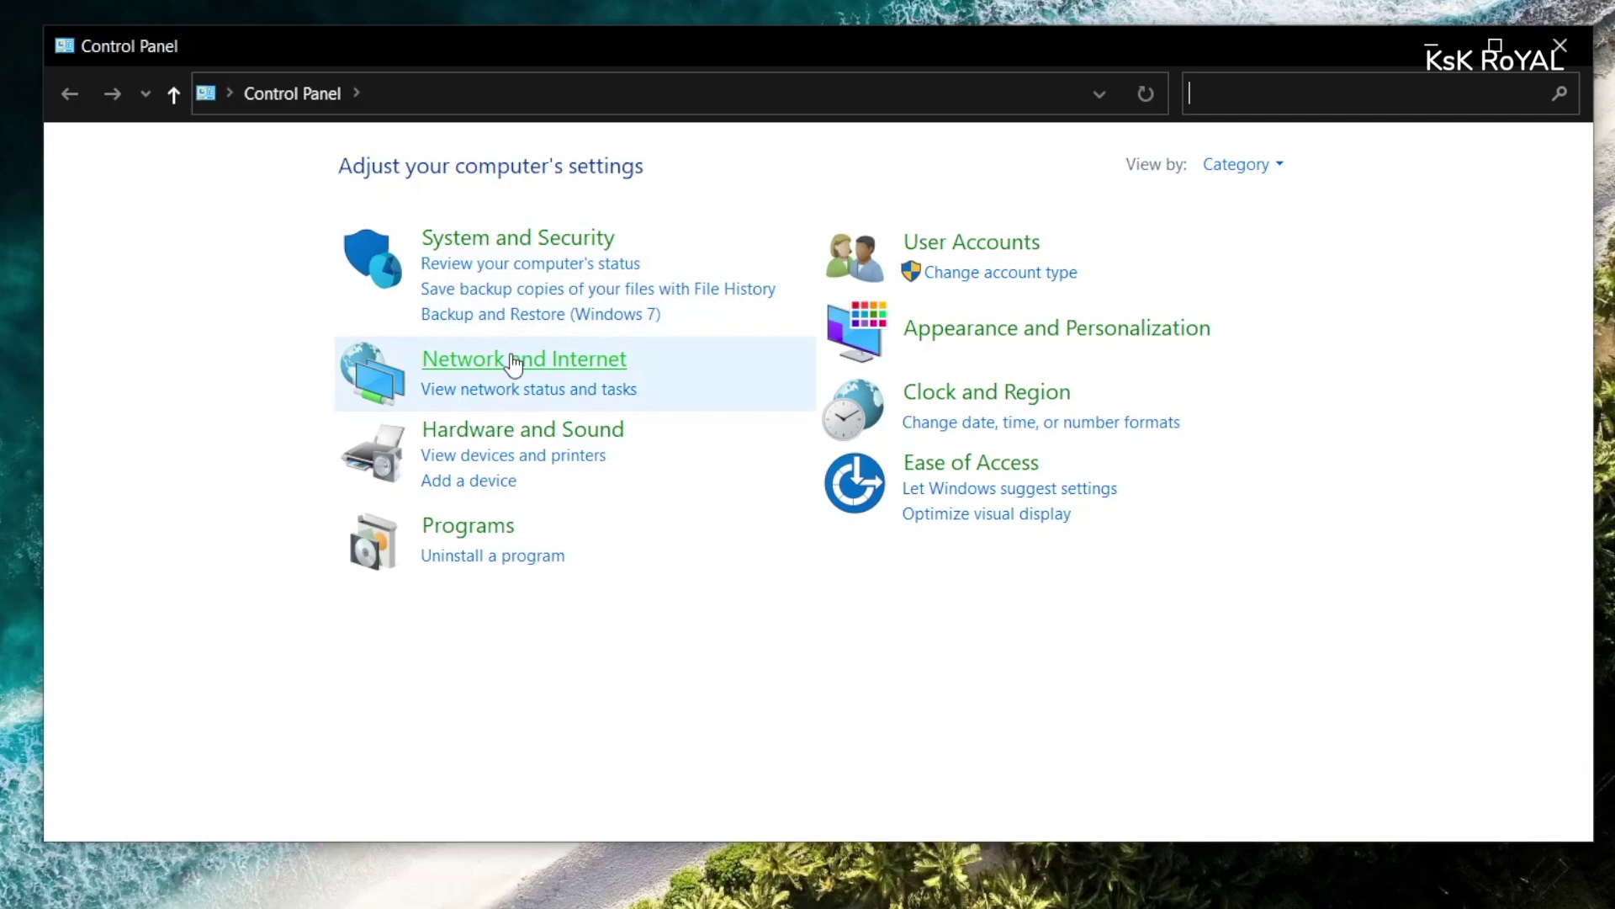
pyautogui.click(514, 361)
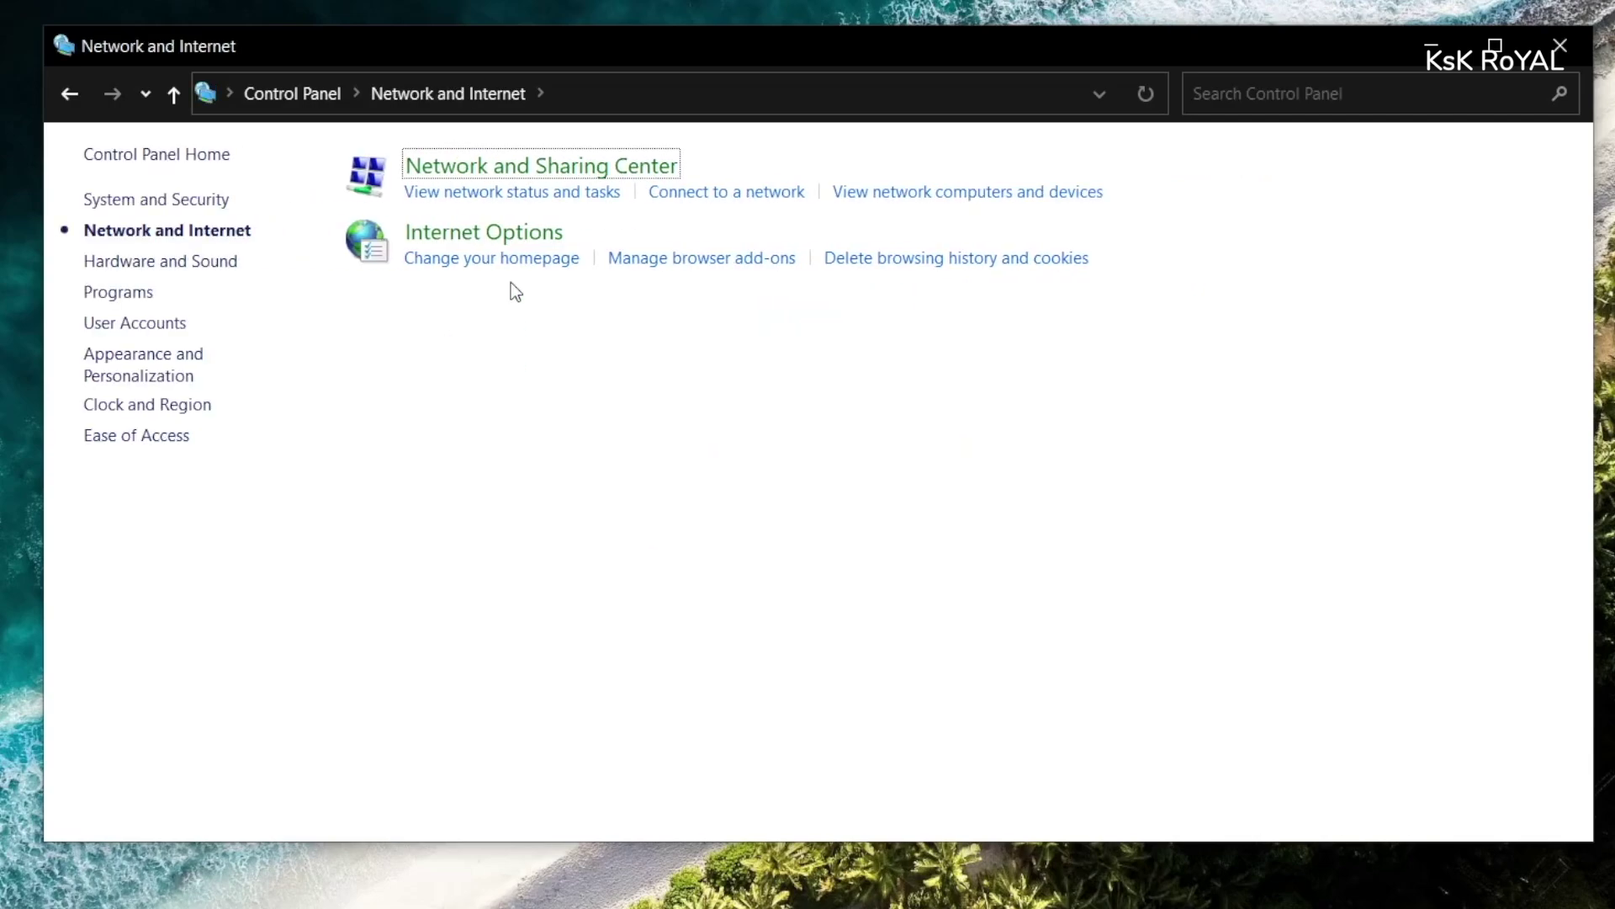
pyautogui.click(516, 168)
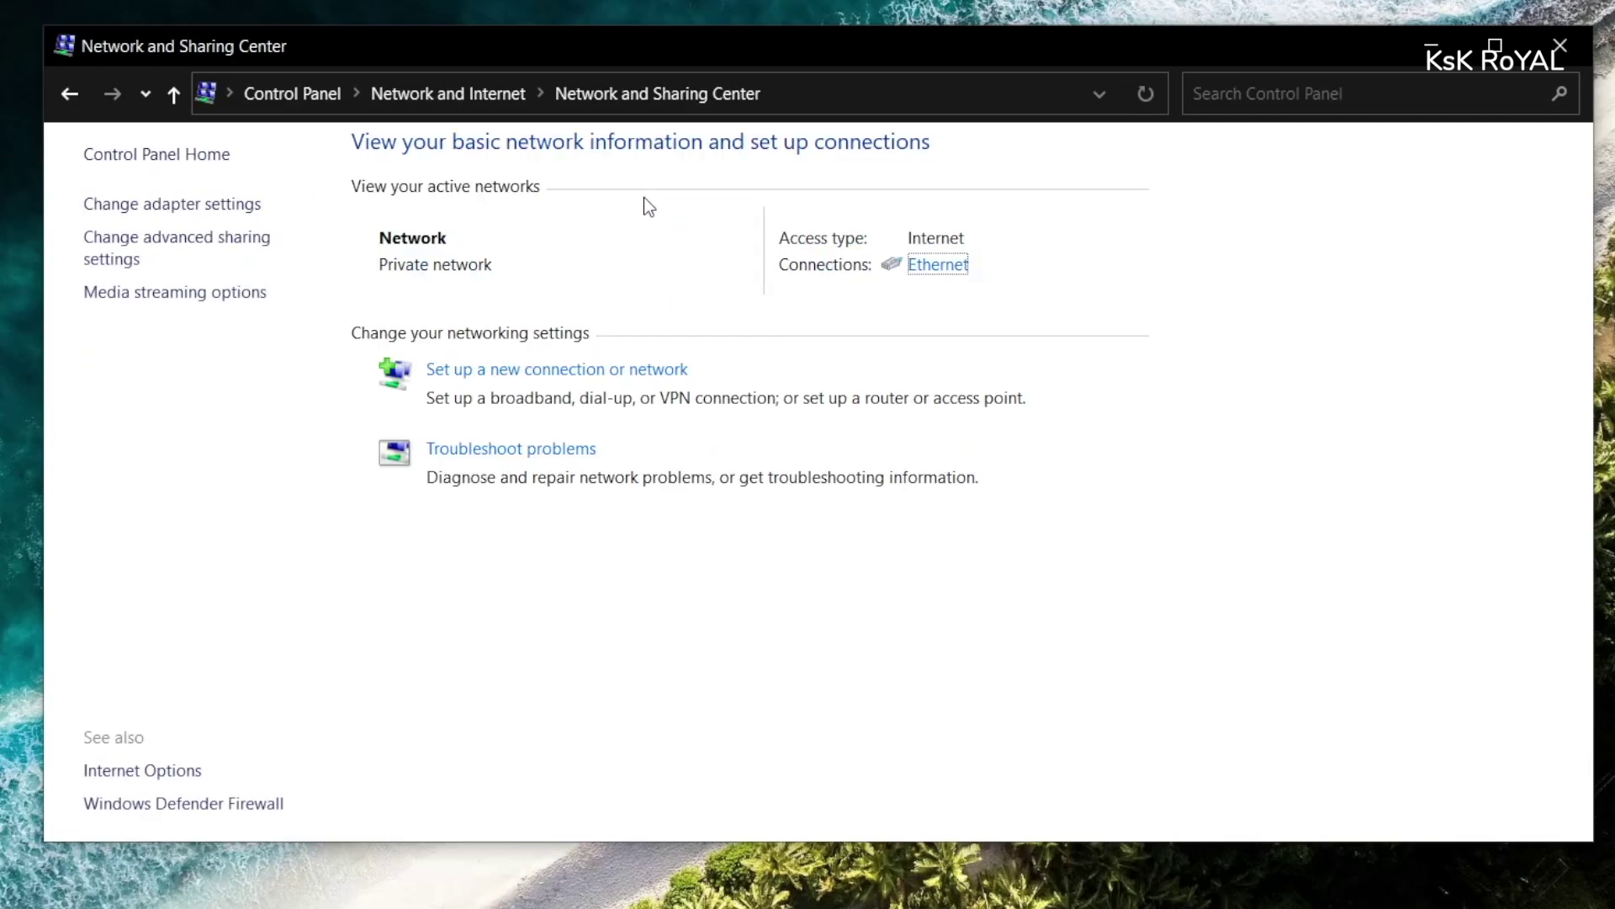
pyautogui.click(222, 249)
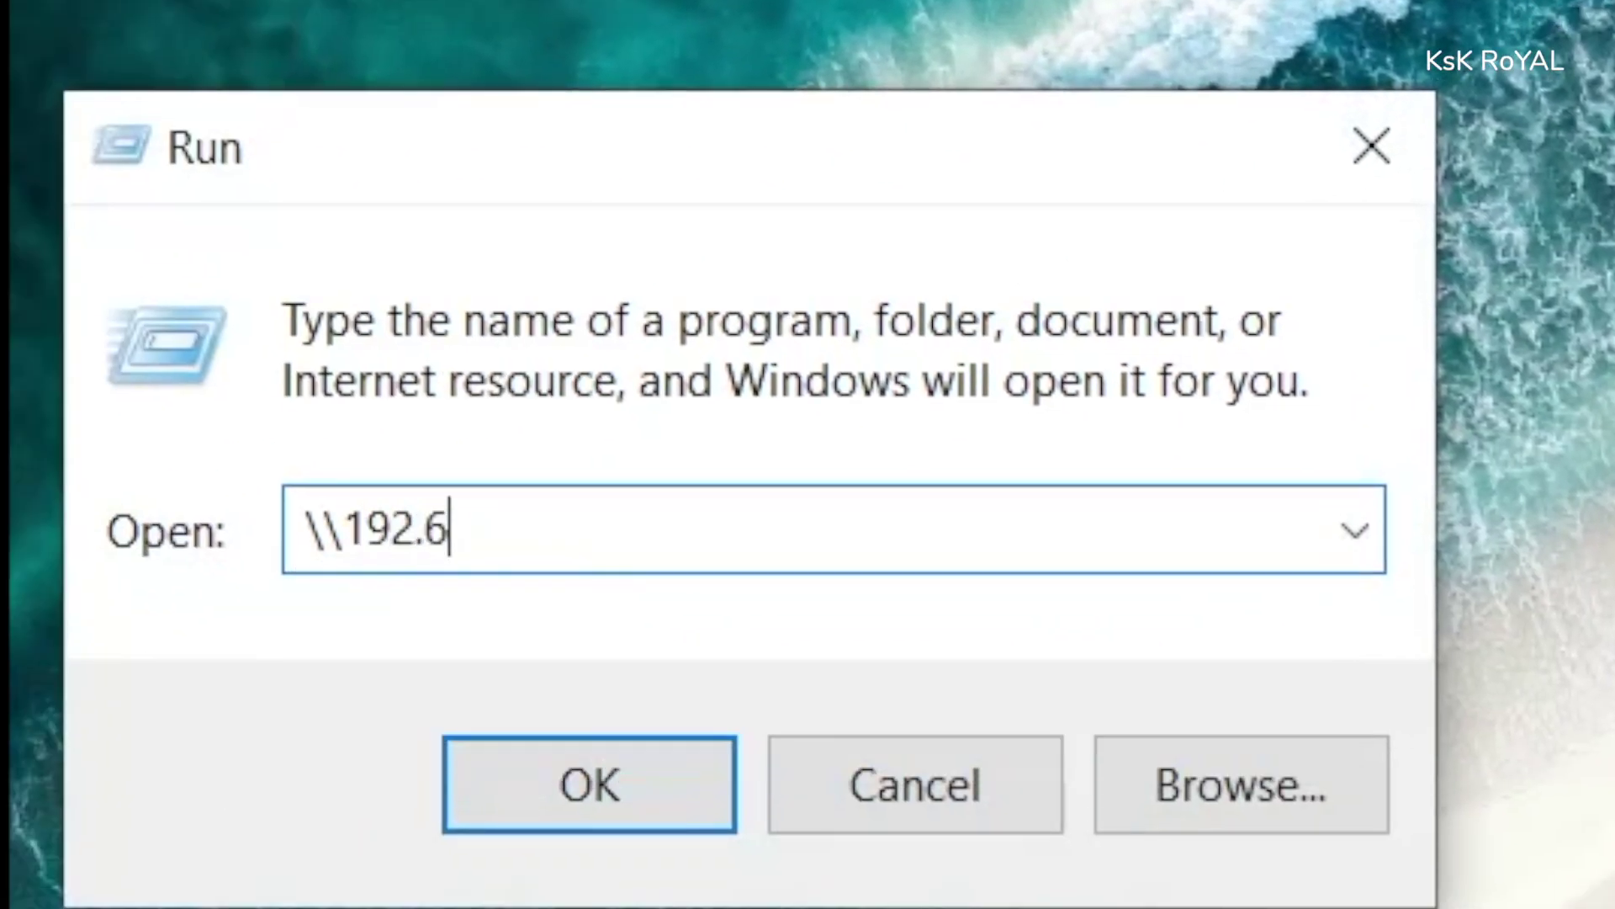
# - Browse to \\192.168.0.106 and open the Plex Media Share folder
pyautogui.press('BackSpace')
pyautogui.write('168.0.')
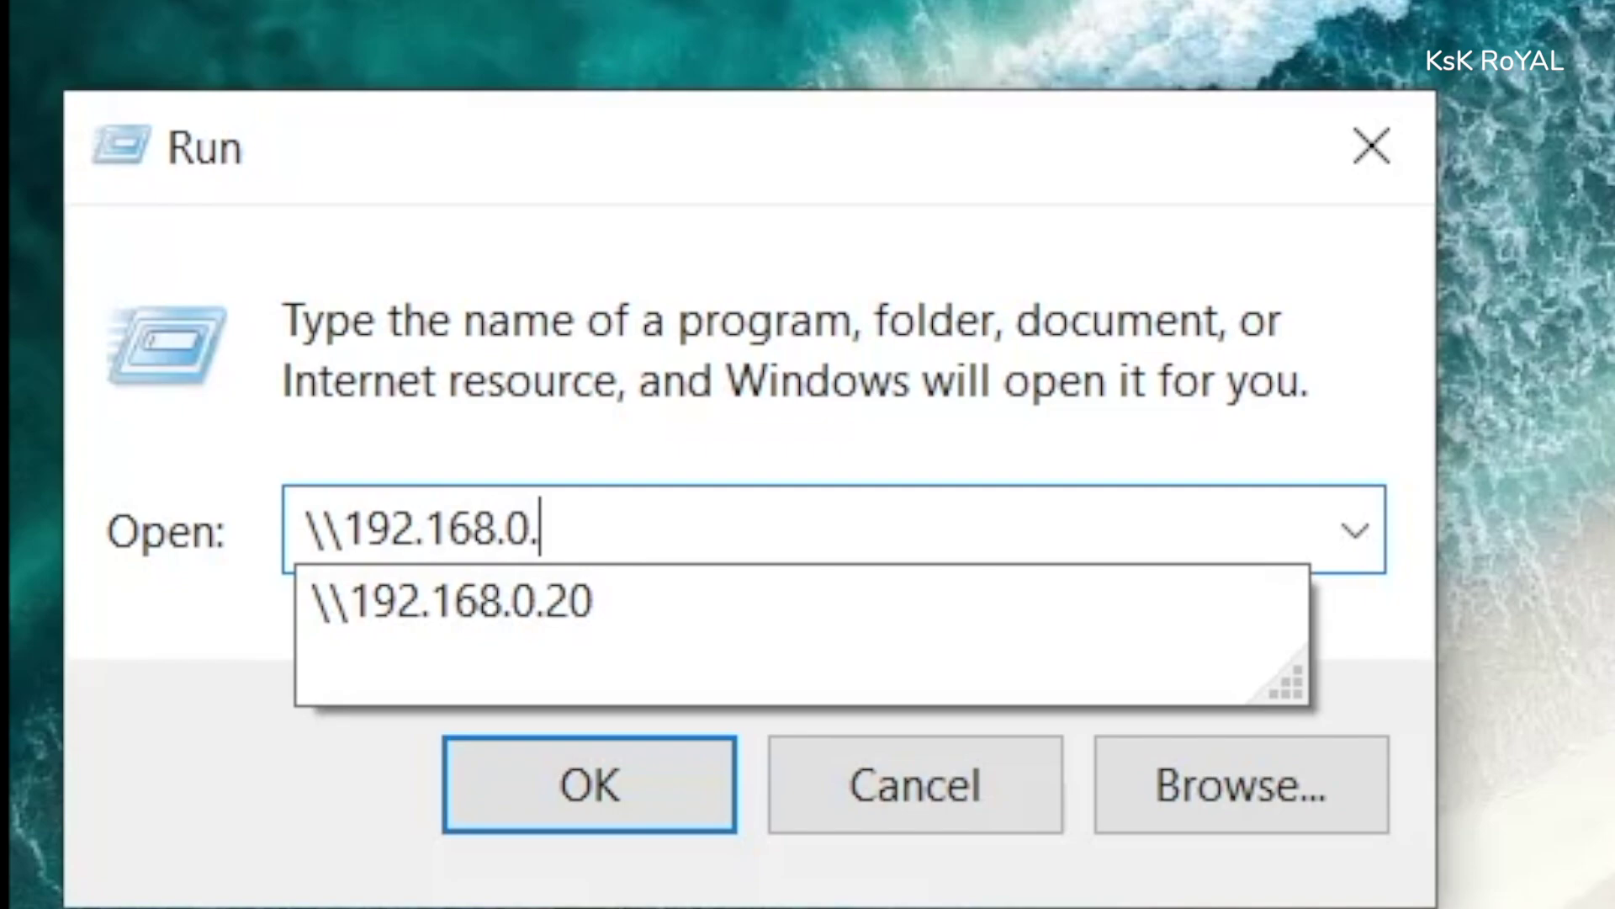
pyautogui.write('106')
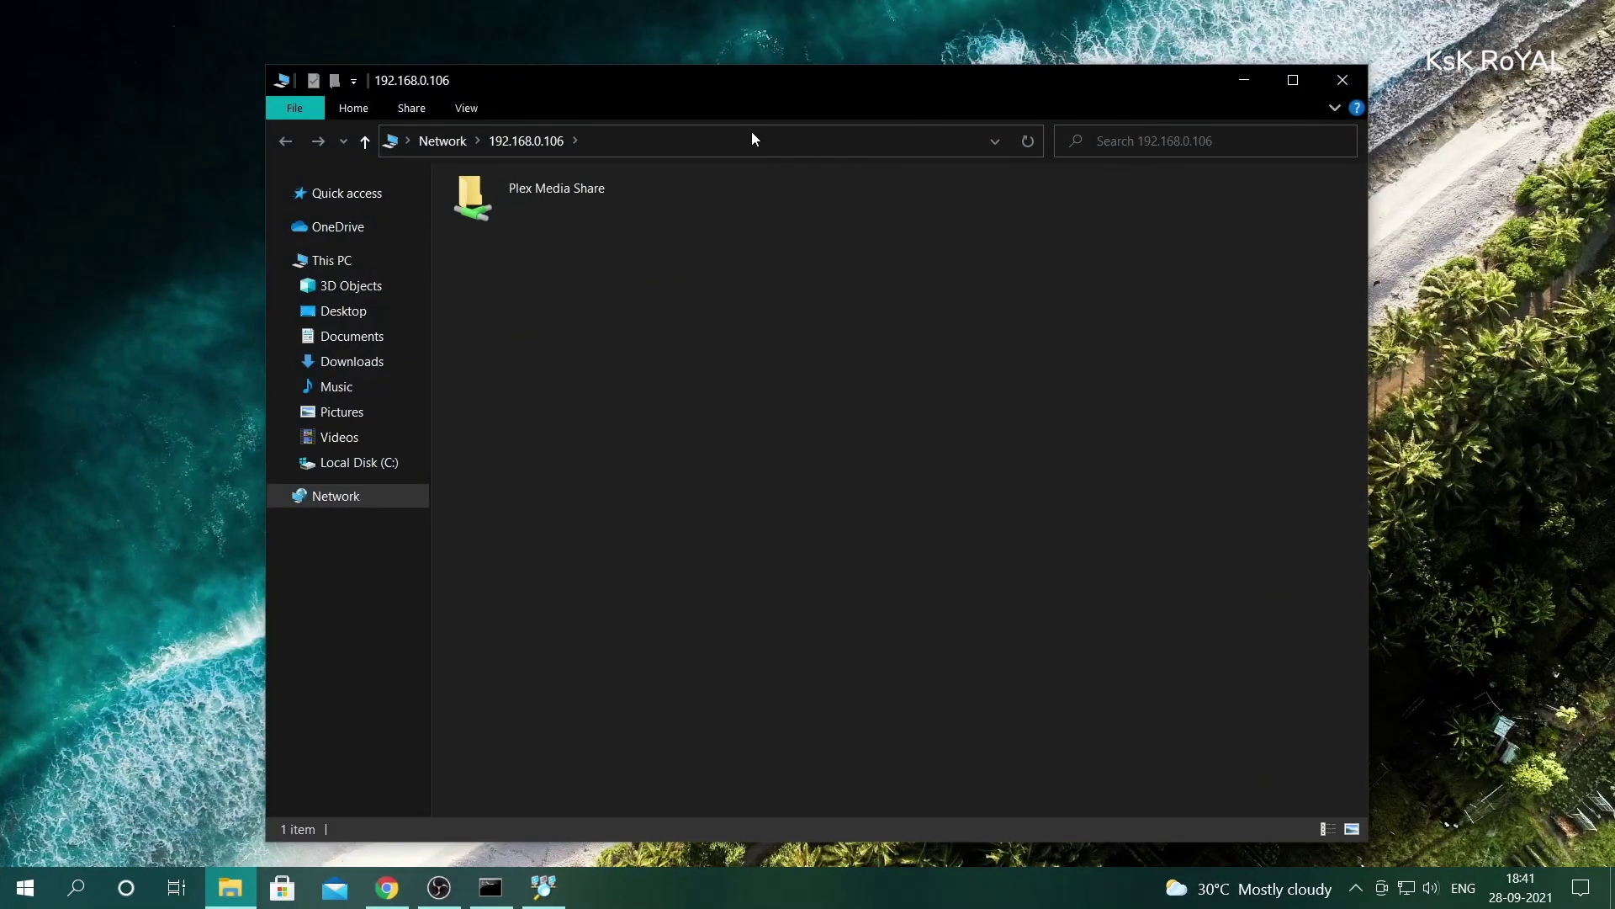
pyautogui.moveTo(757, 85); pyautogui.dragTo(747, 54)
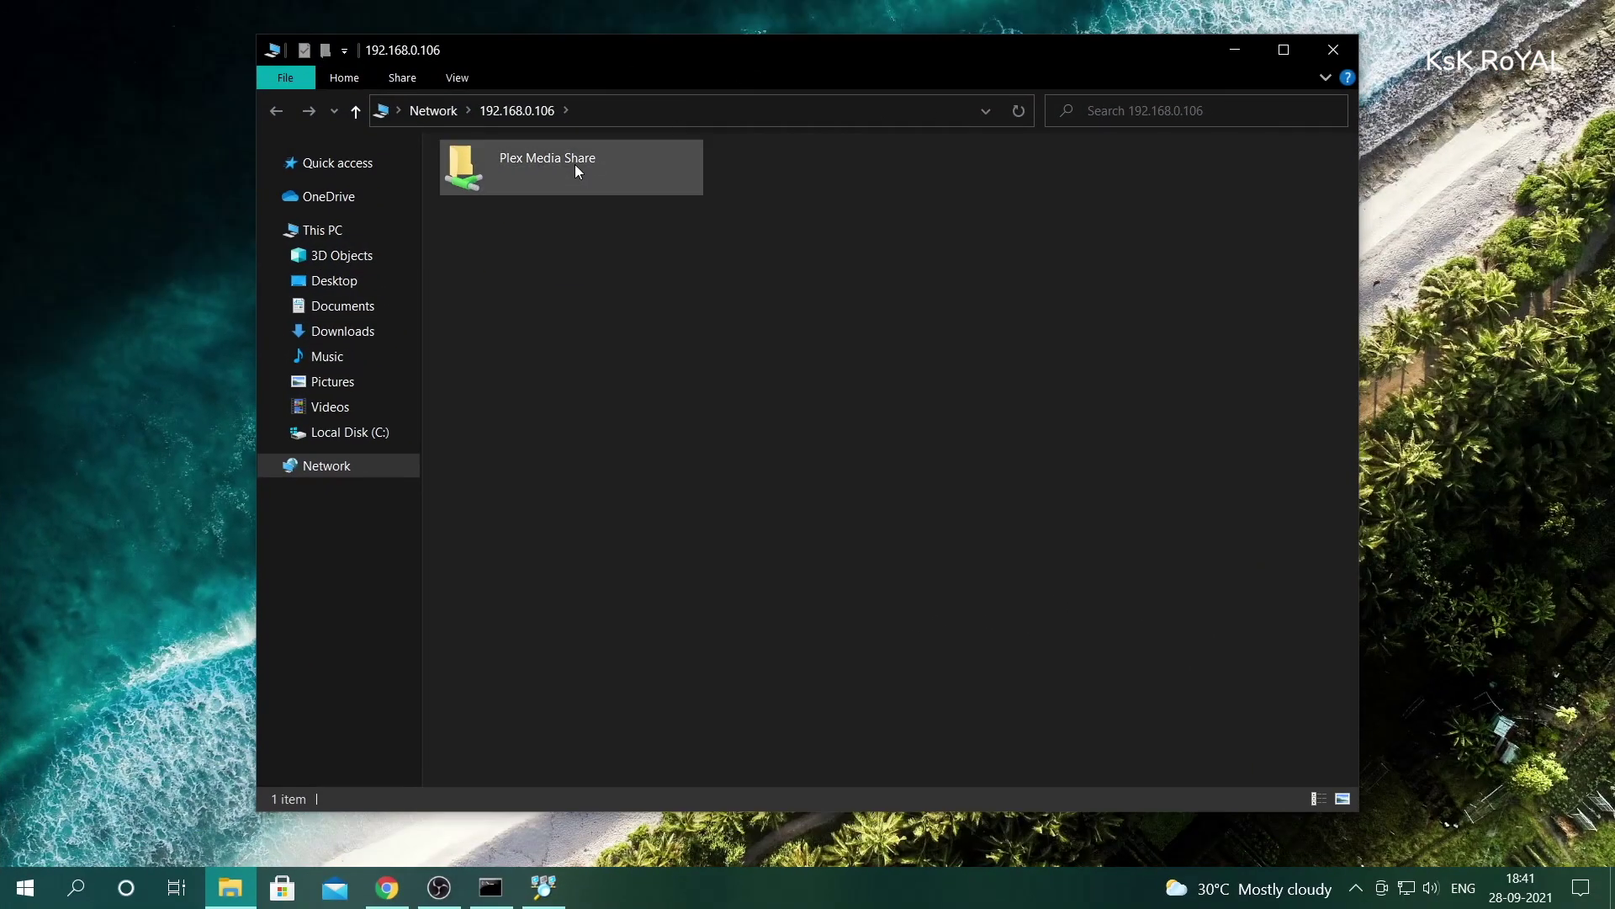
pyautogui.doubleClick(556, 173)
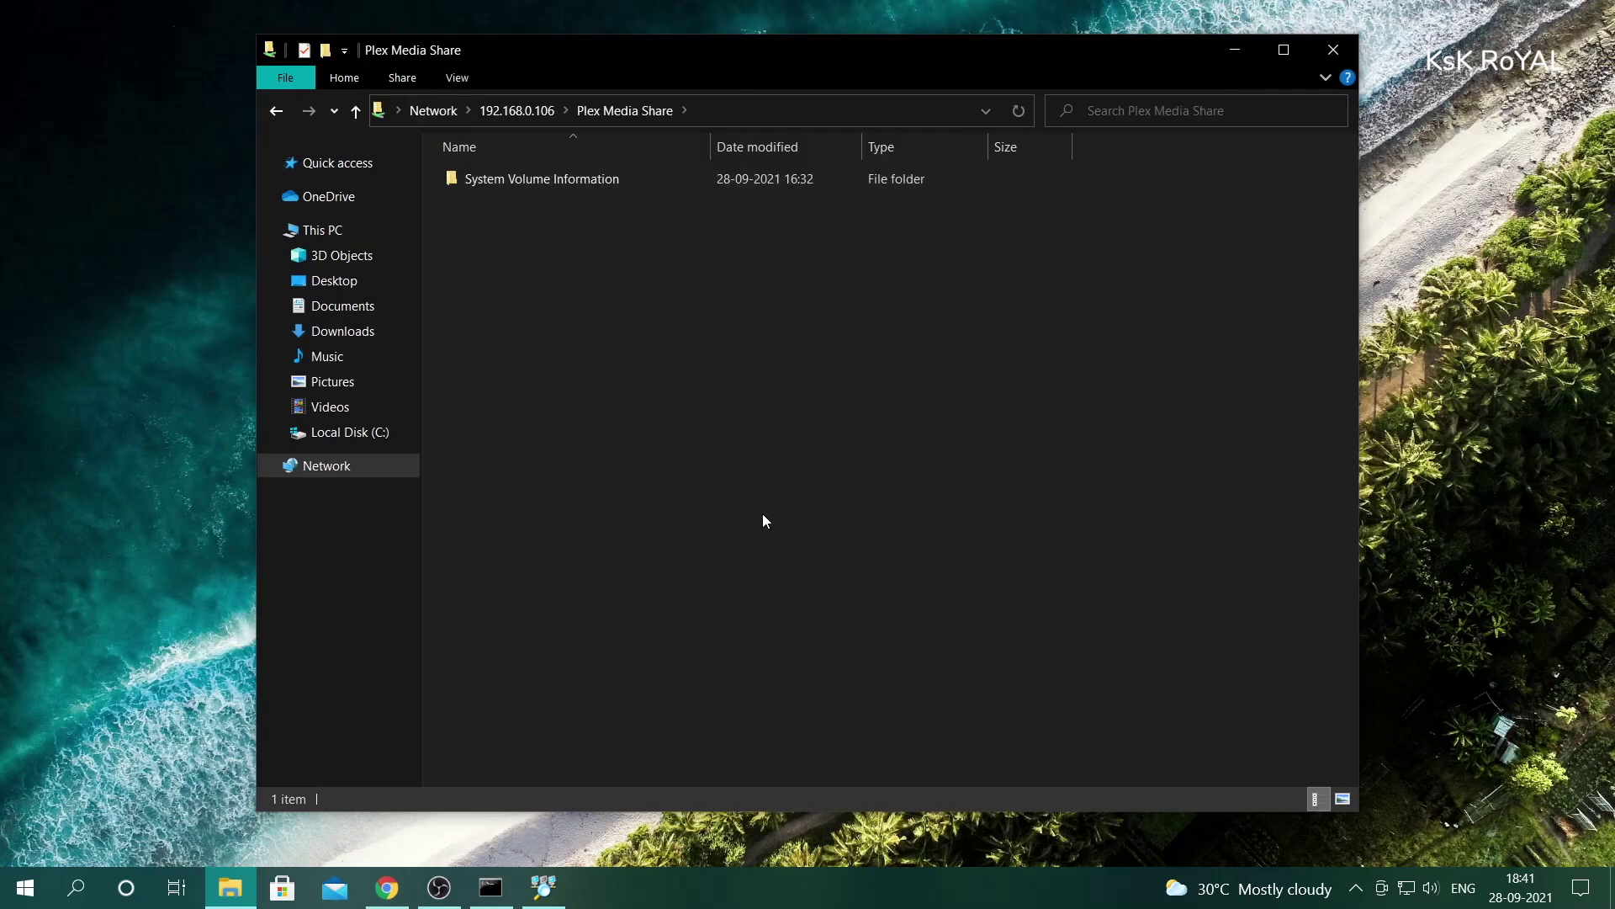
# - Create two new folders named Videos and Music inside the share
pyautogui.rightClick(602, 320)
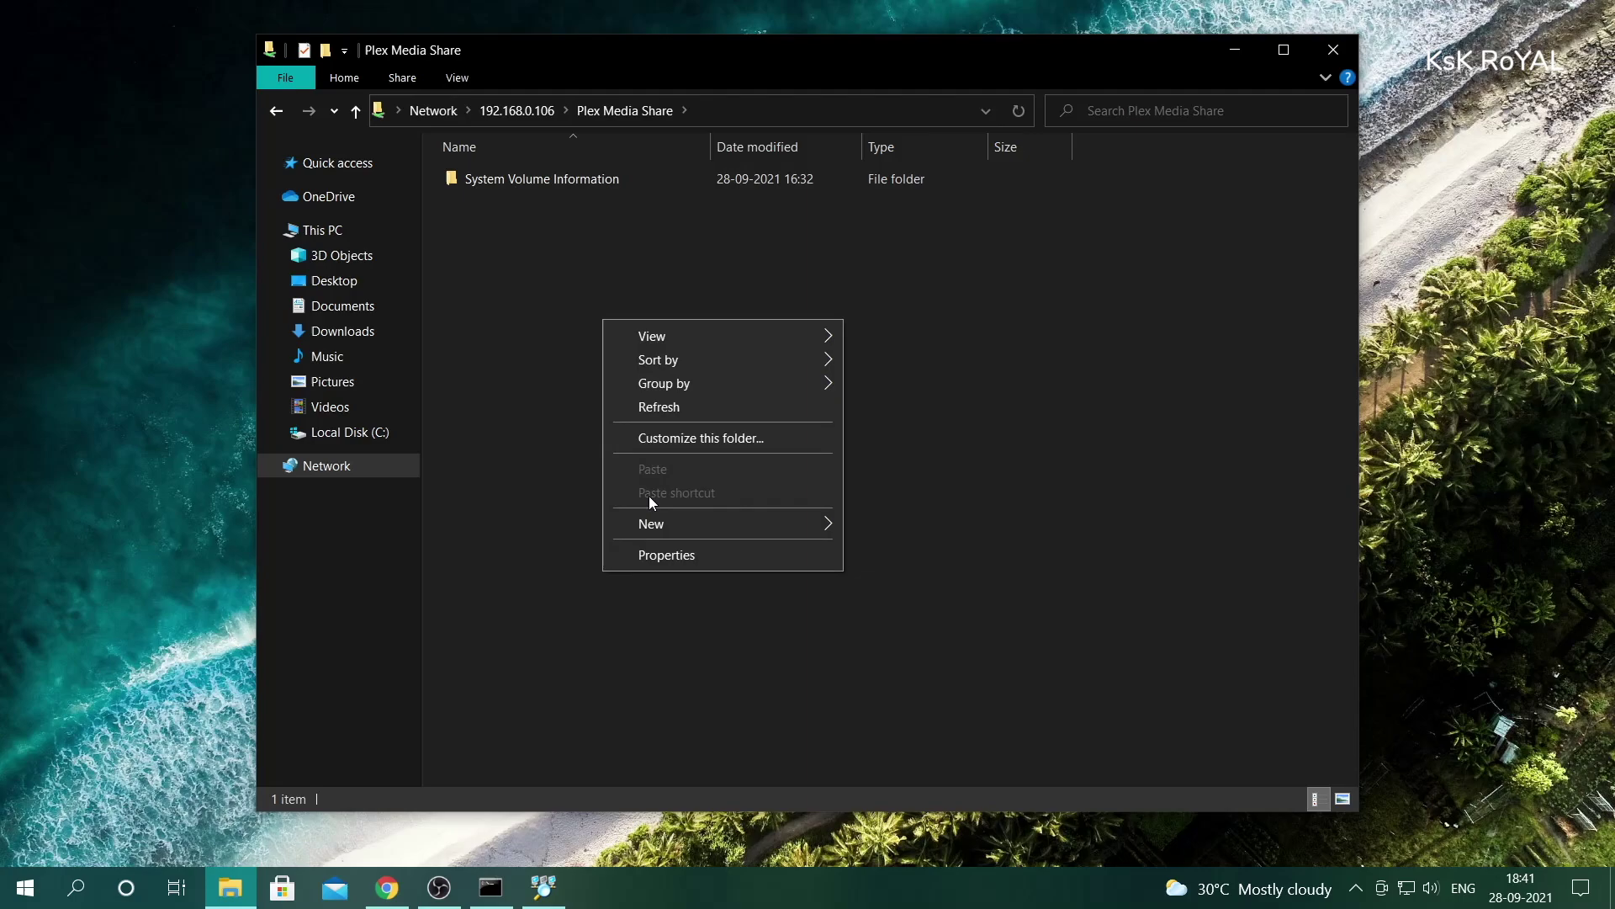
pyautogui.moveTo(679, 523)
pyautogui.click(897, 526)
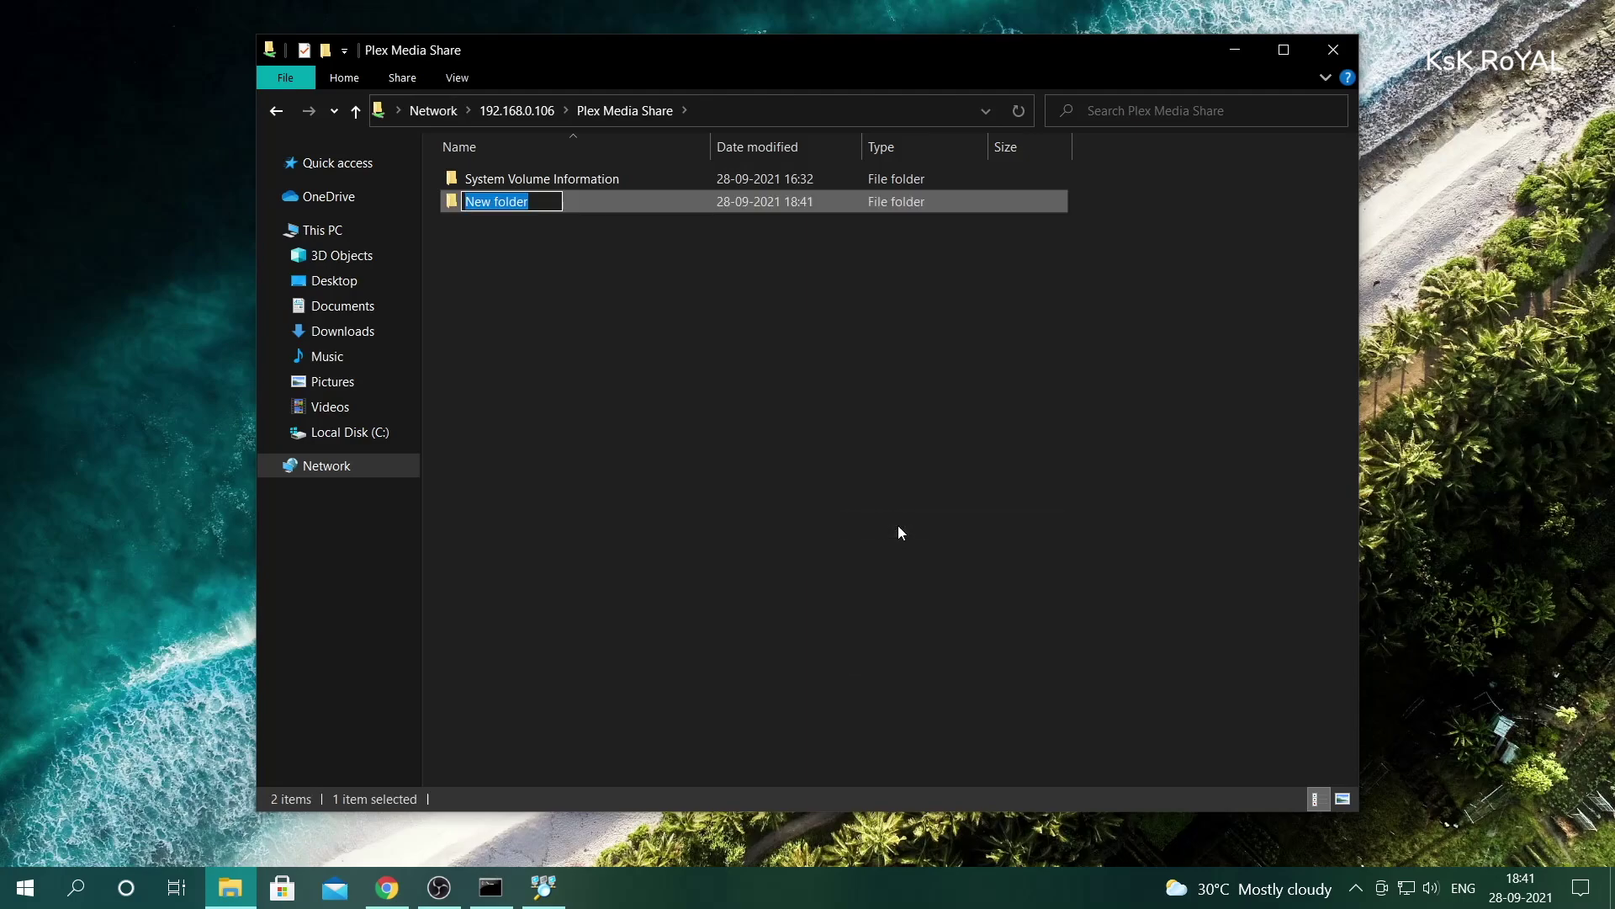
pyautogui.write('Videos')
pyautogui.press('BackSpace')
pyautogui.press('BackSpace')
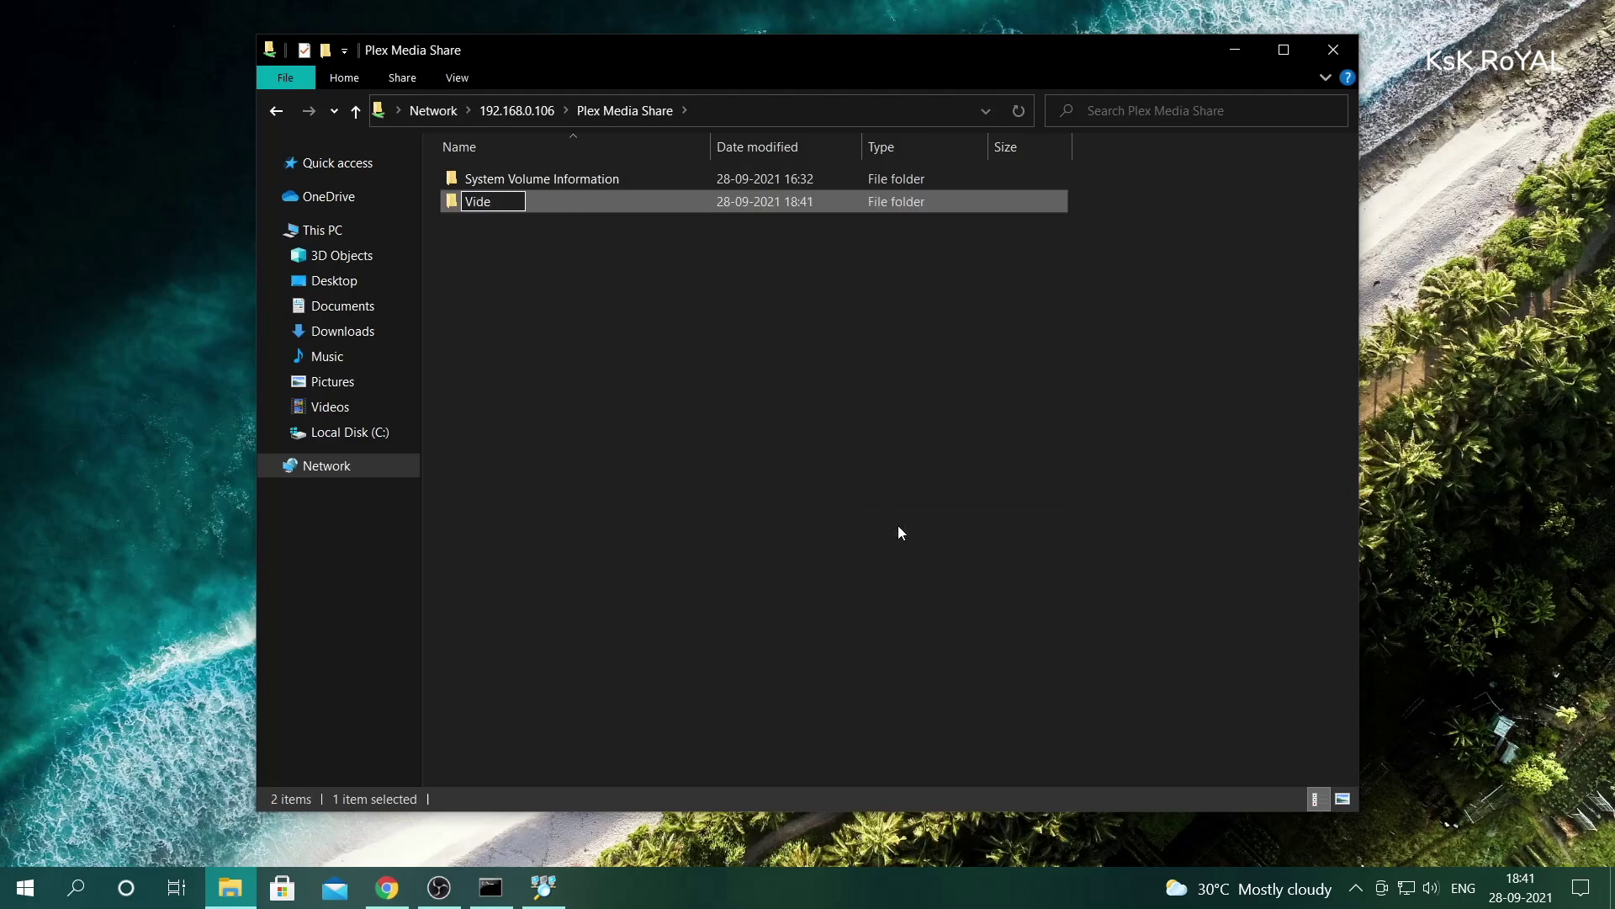
pyautogui.write('os')
pyautogui.click(899, 525)
pyautogui.rightClick(858, 373)
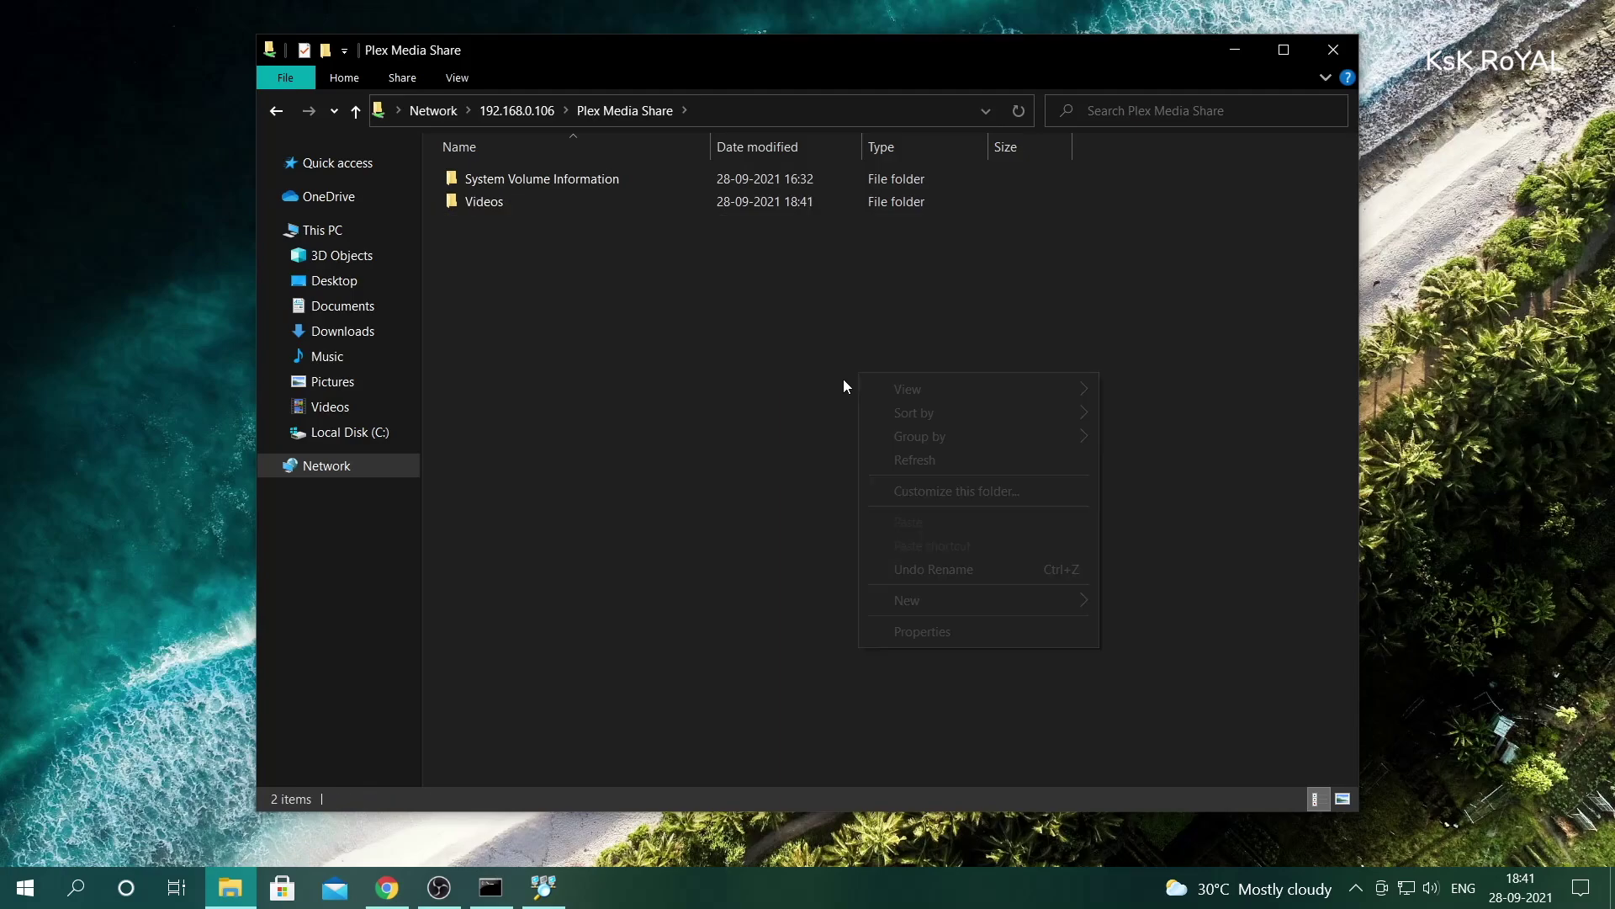
pyautogui.click(1124, 607)
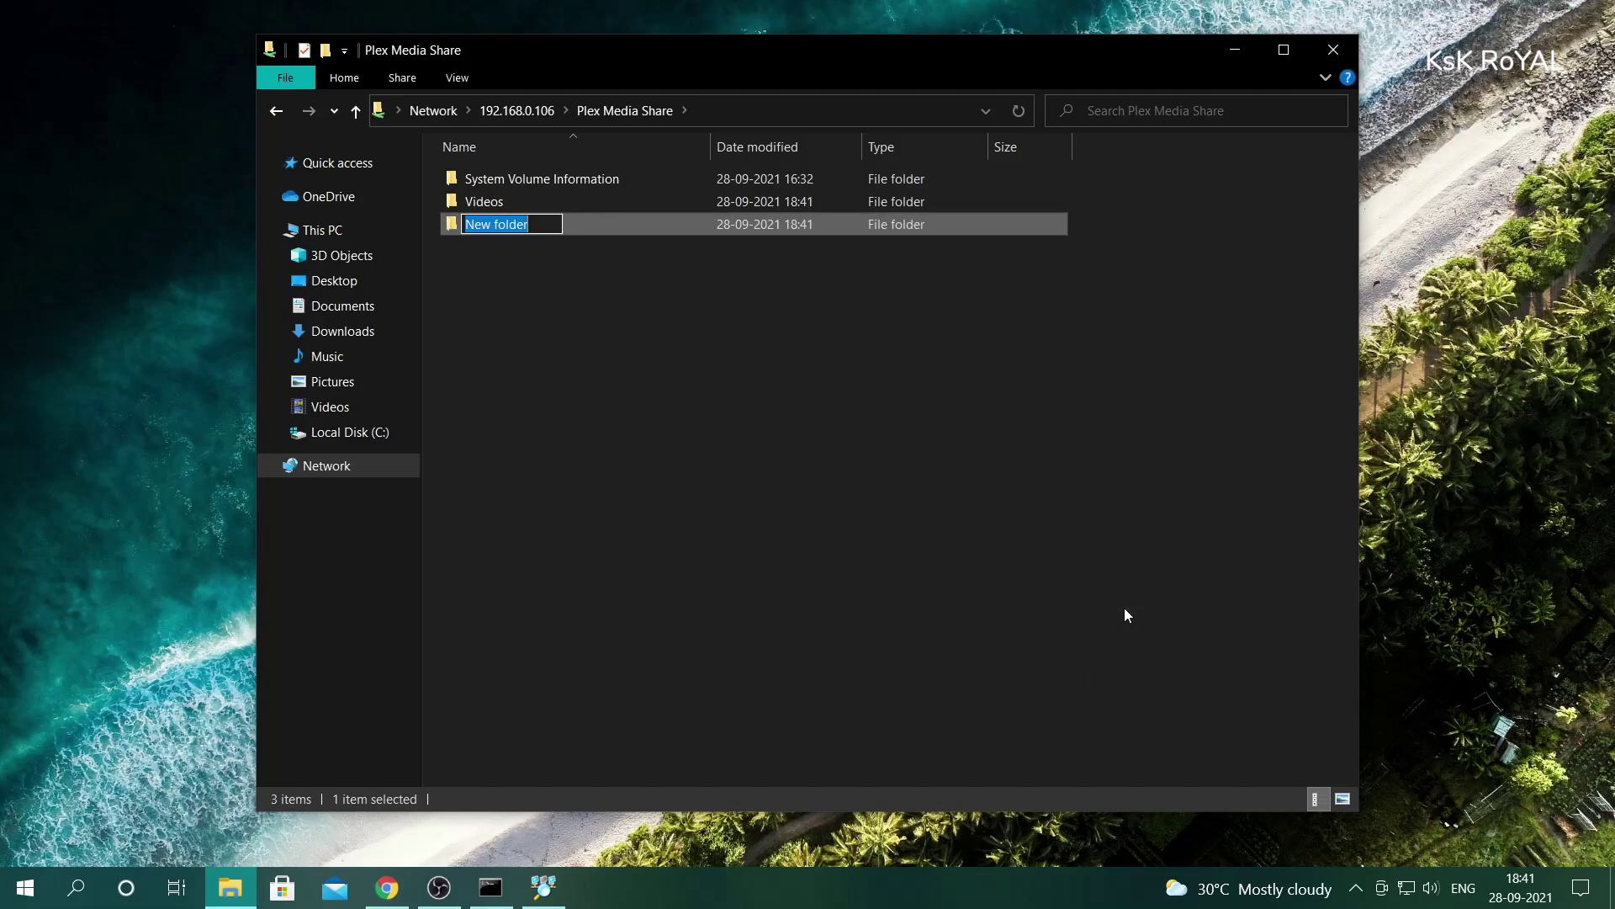
pyautogui.write('Music')
pyautogui.press('Return')
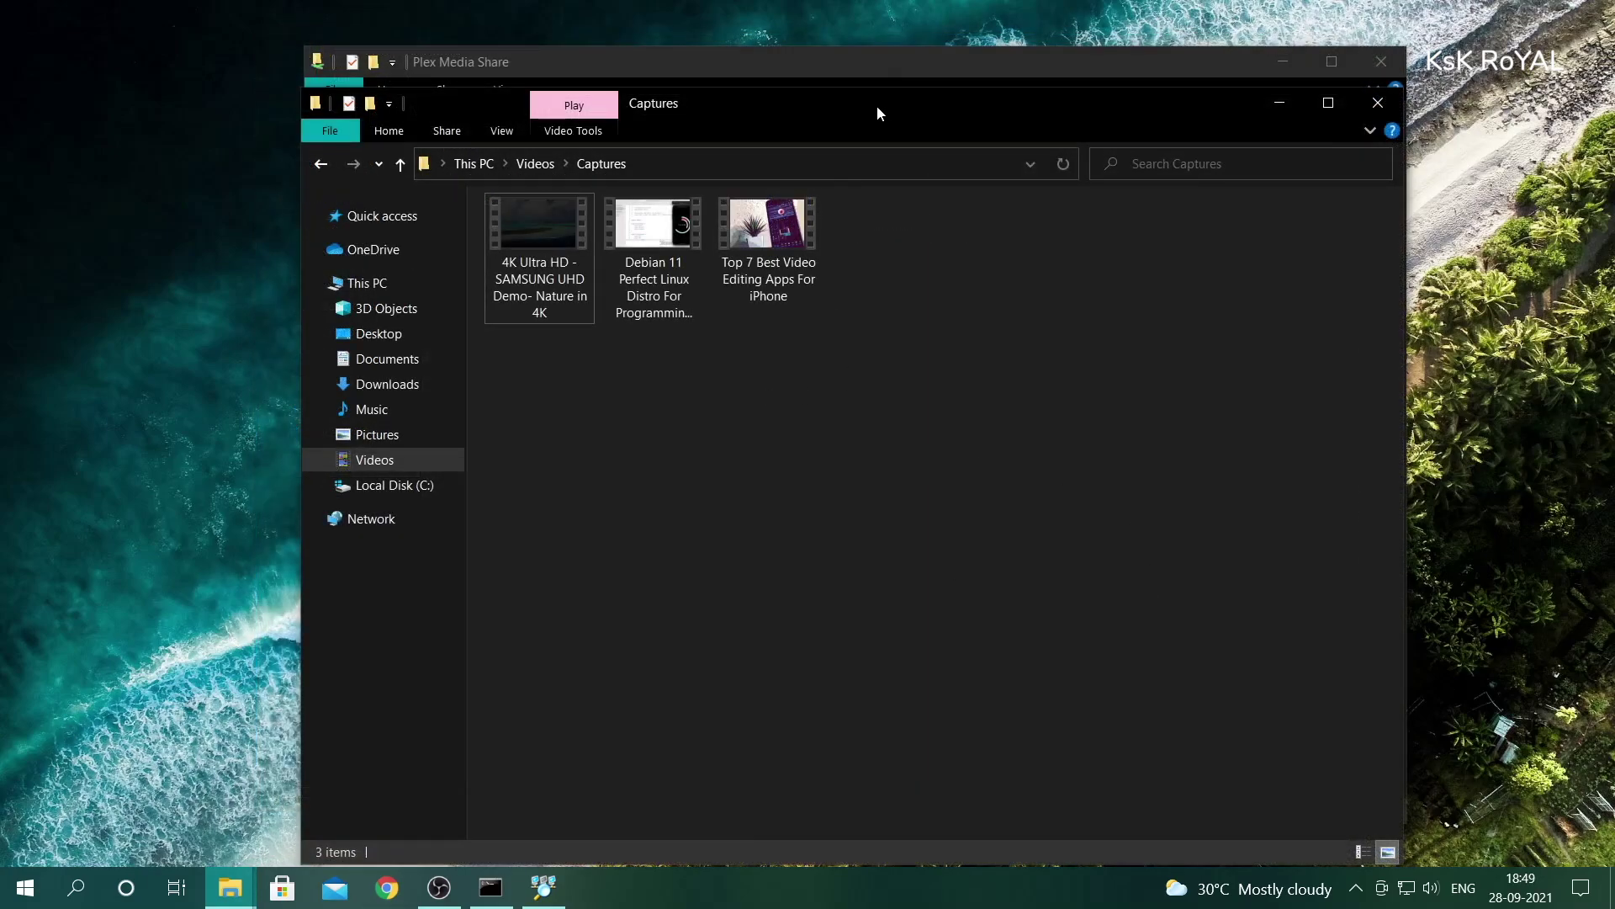
# - Copy the three Captures videos into the share's Videos folder
pyautogui.moveTo(876, 104); pyautogui.dragTo(1123, 222)
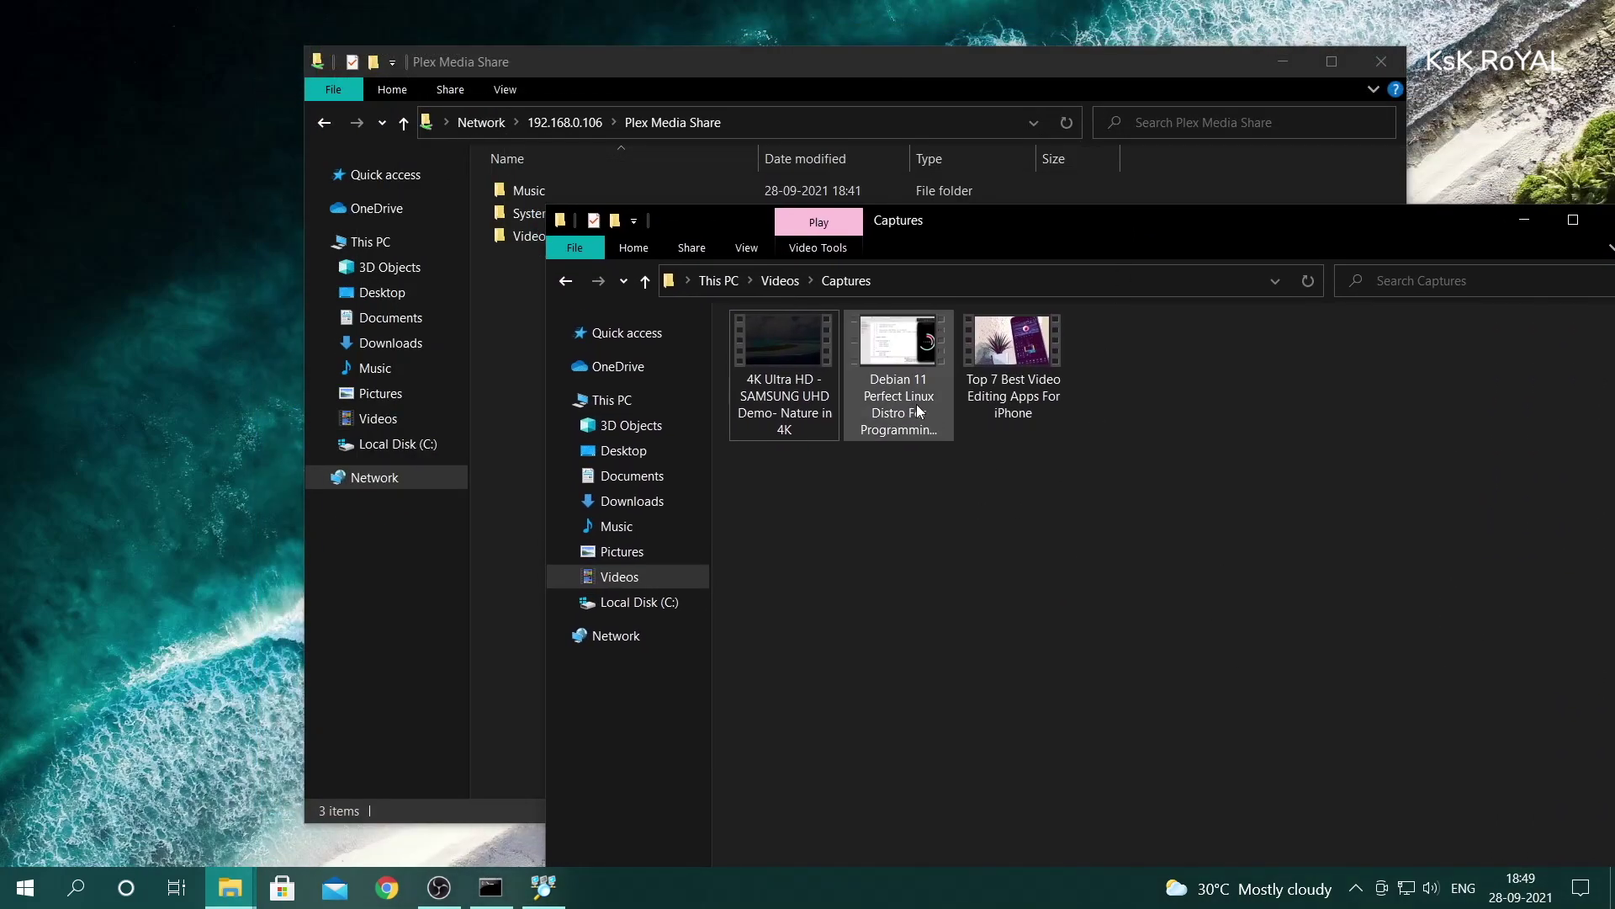
pyautogui.moveTo(1401, 500); pyautogui.dragTo(769, 330)
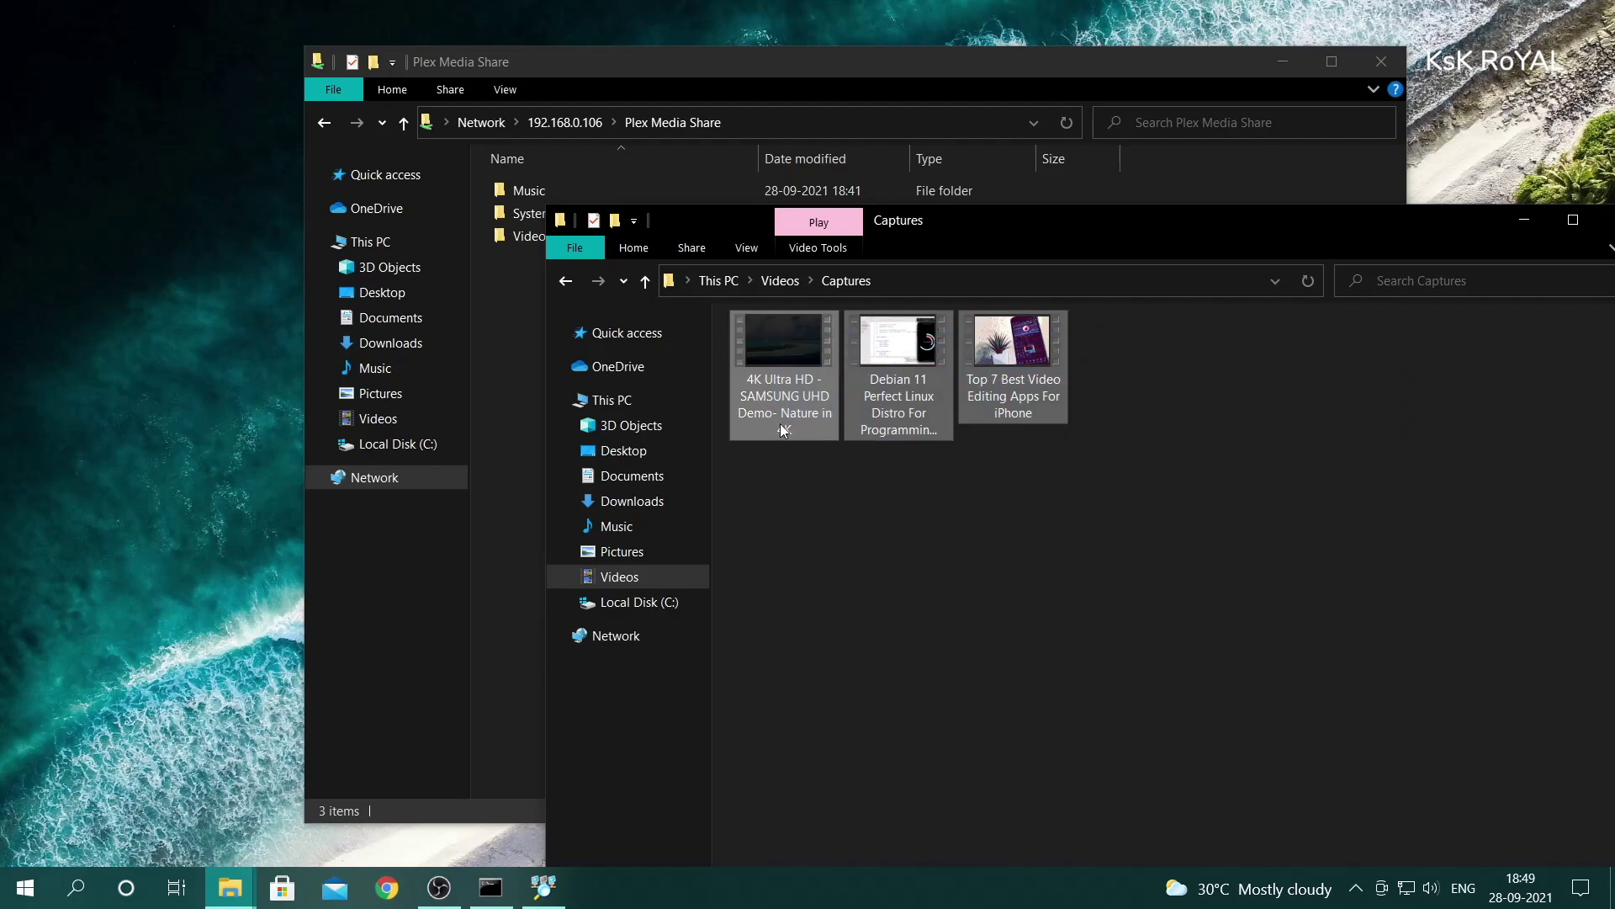
pyautogui.rightClick(779, 366)
pyautogui.click(826, 665)
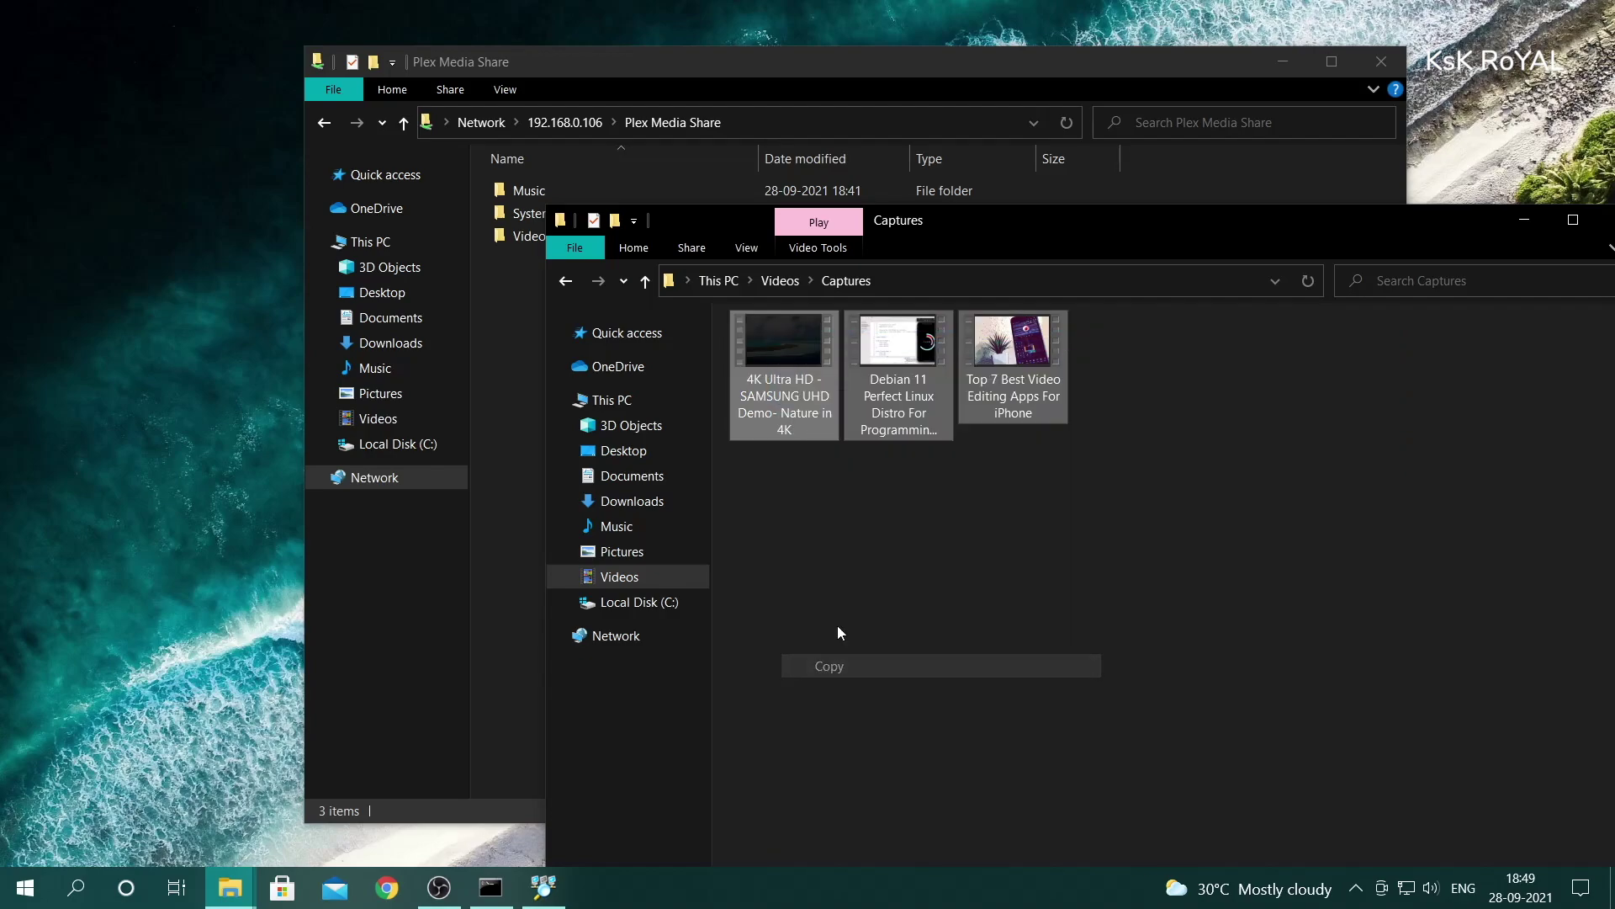
pyautogui.click(811, 104)
pyautogui.doubleClick(579, 239)
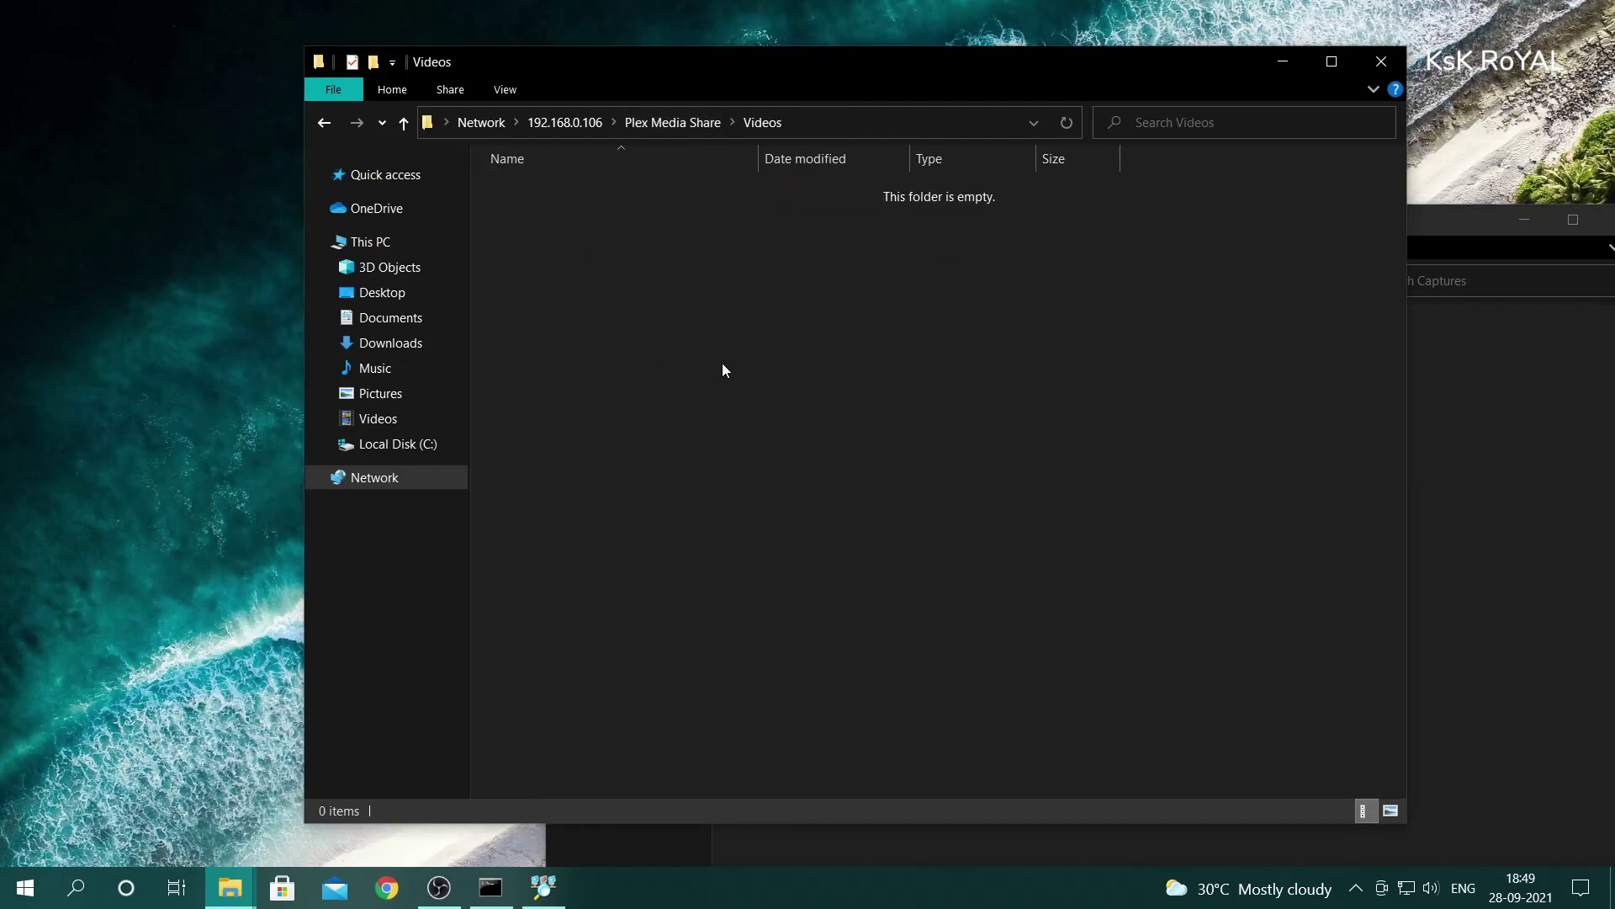
pyautogui.rightClick(739, 328)
pyautogui.click(786, 486)
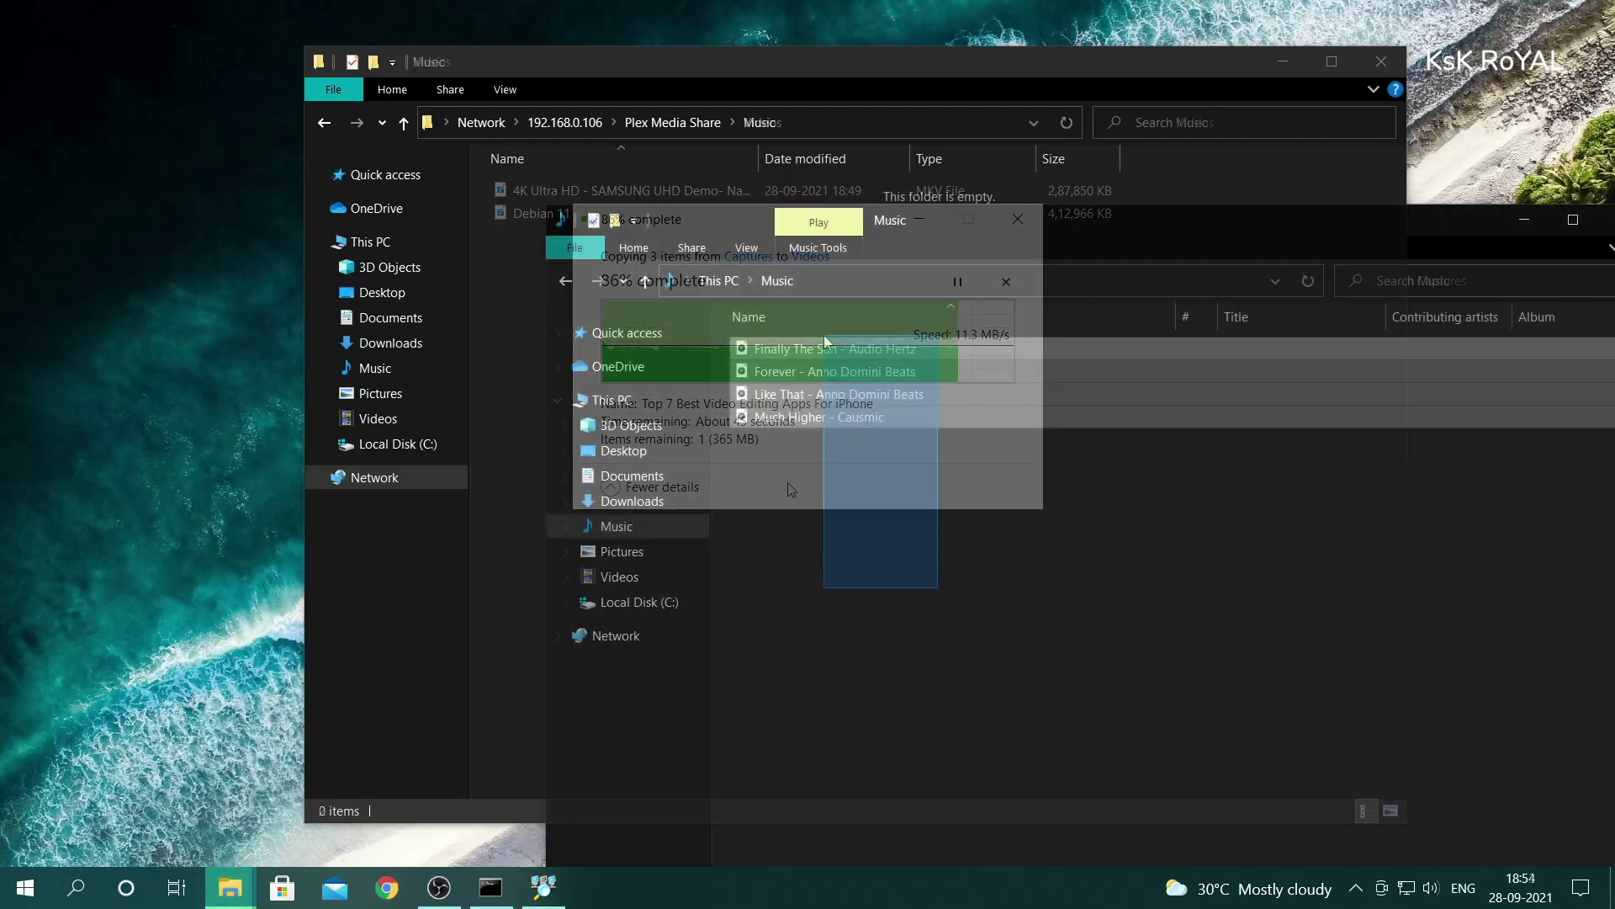
# - Copy the four songs into the share's Music folder, then close both Explorer windows
pyautogui.moveTo(825, 335); pyautogui.dragTo(828, 352)
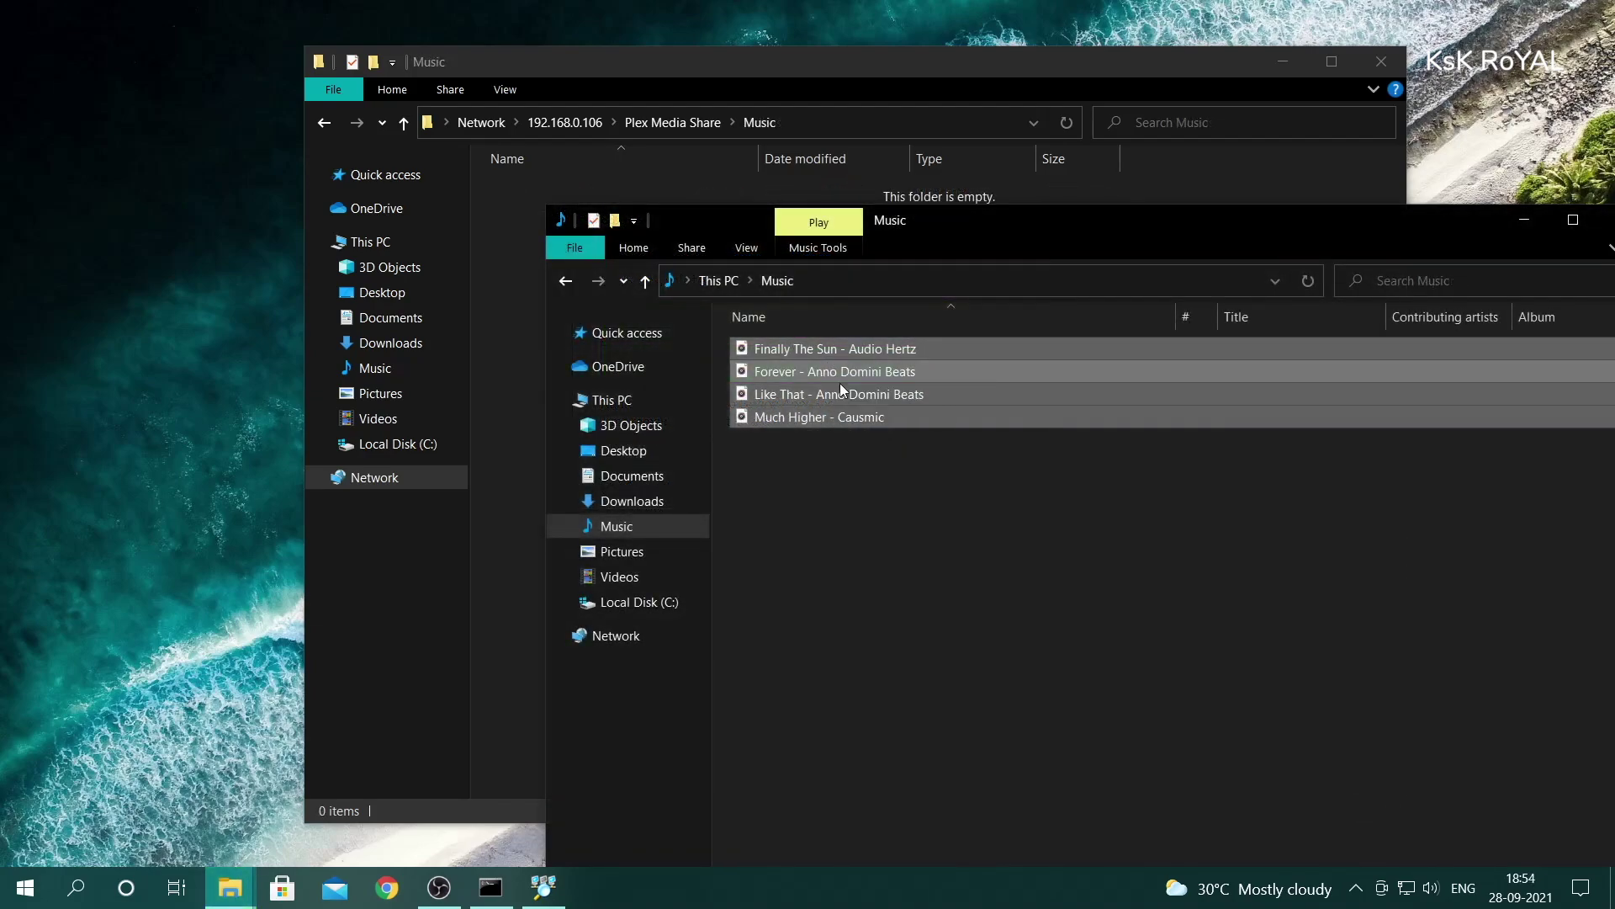
pyautogui.rightClick(833, 371)
pyautogui.click(883, 714)
pyautogui.click(511, 286)
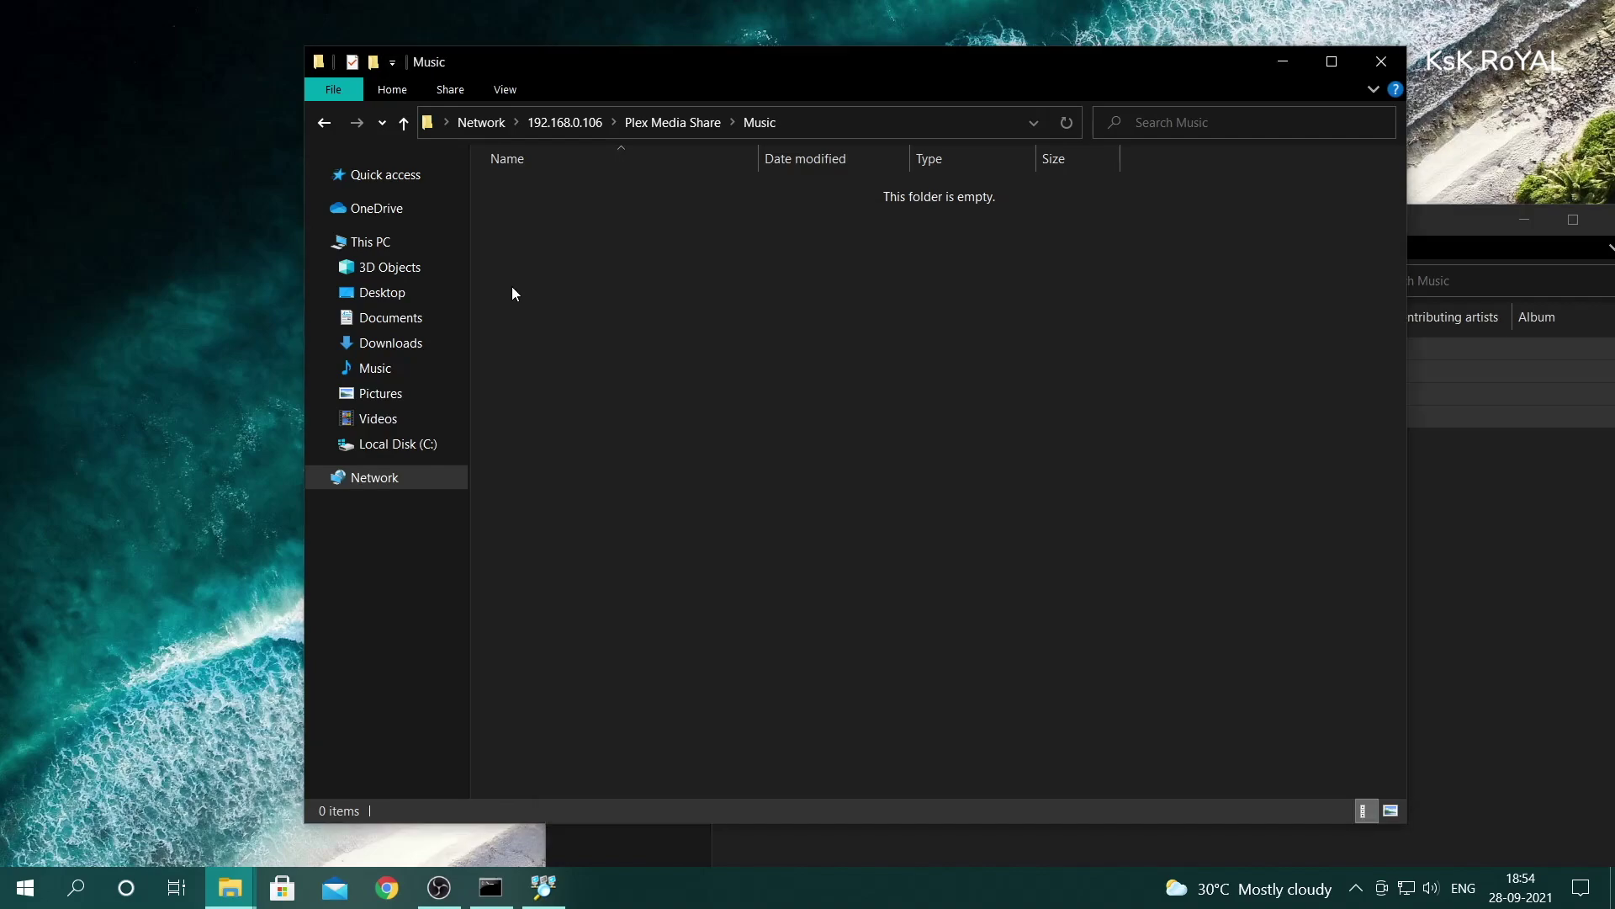
pyautogui.rightClick(599, 255)
pyautogui.click(688, 409)
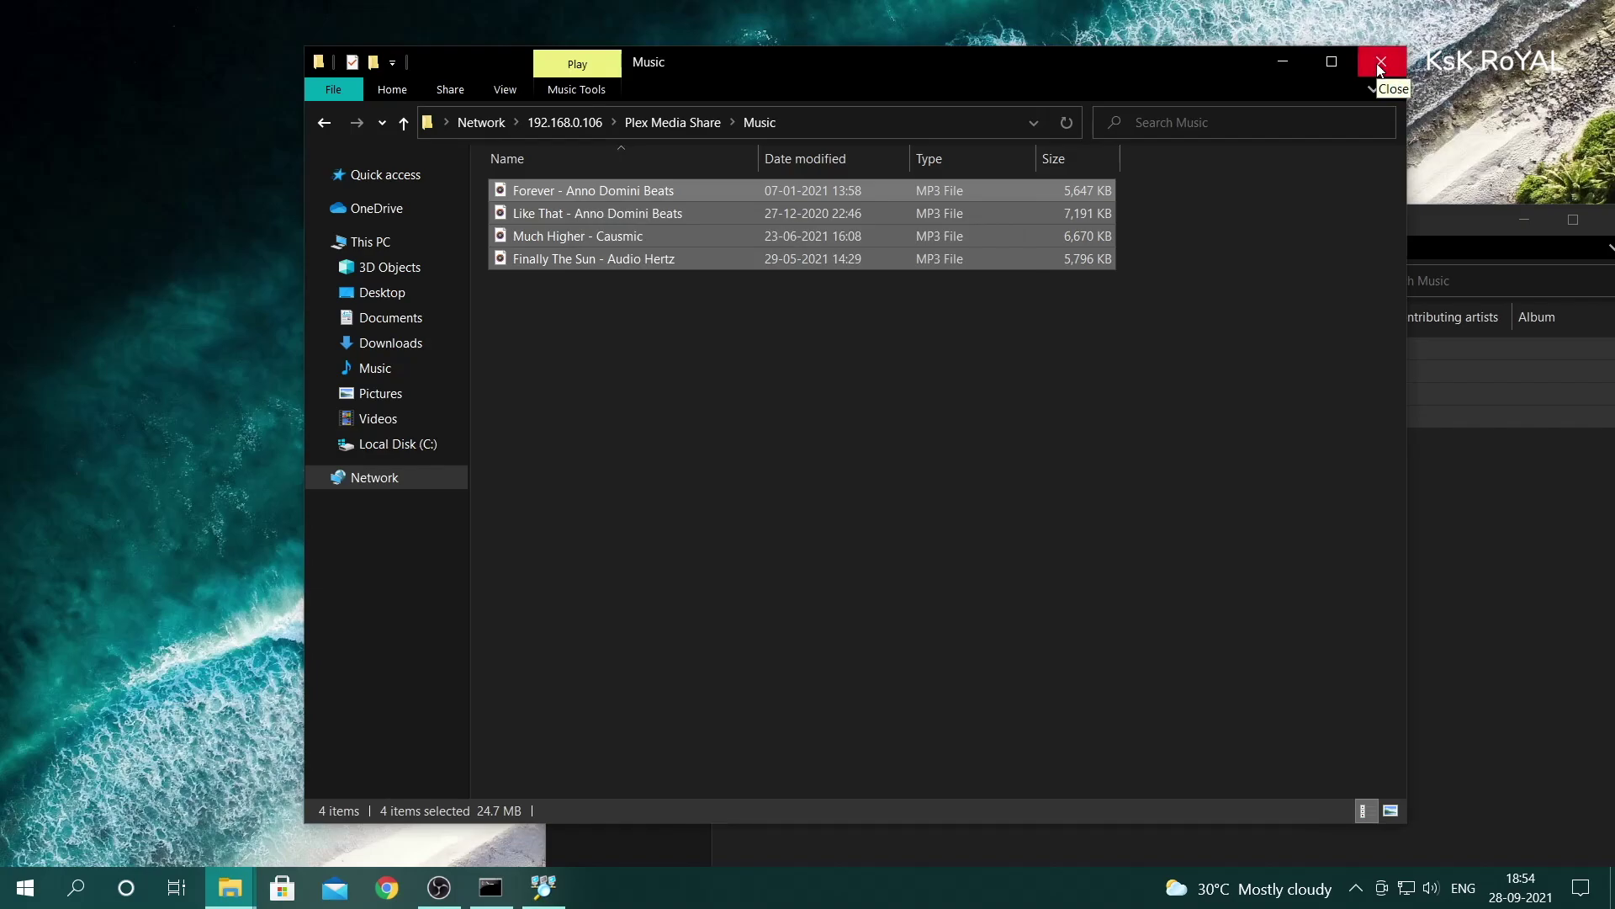
pyautogui.click(1380, 63)
pyautogui.moveTo(1445, 220); pyautogui.dragTo(1229, 185)
pyautogui.click(1400, 187)
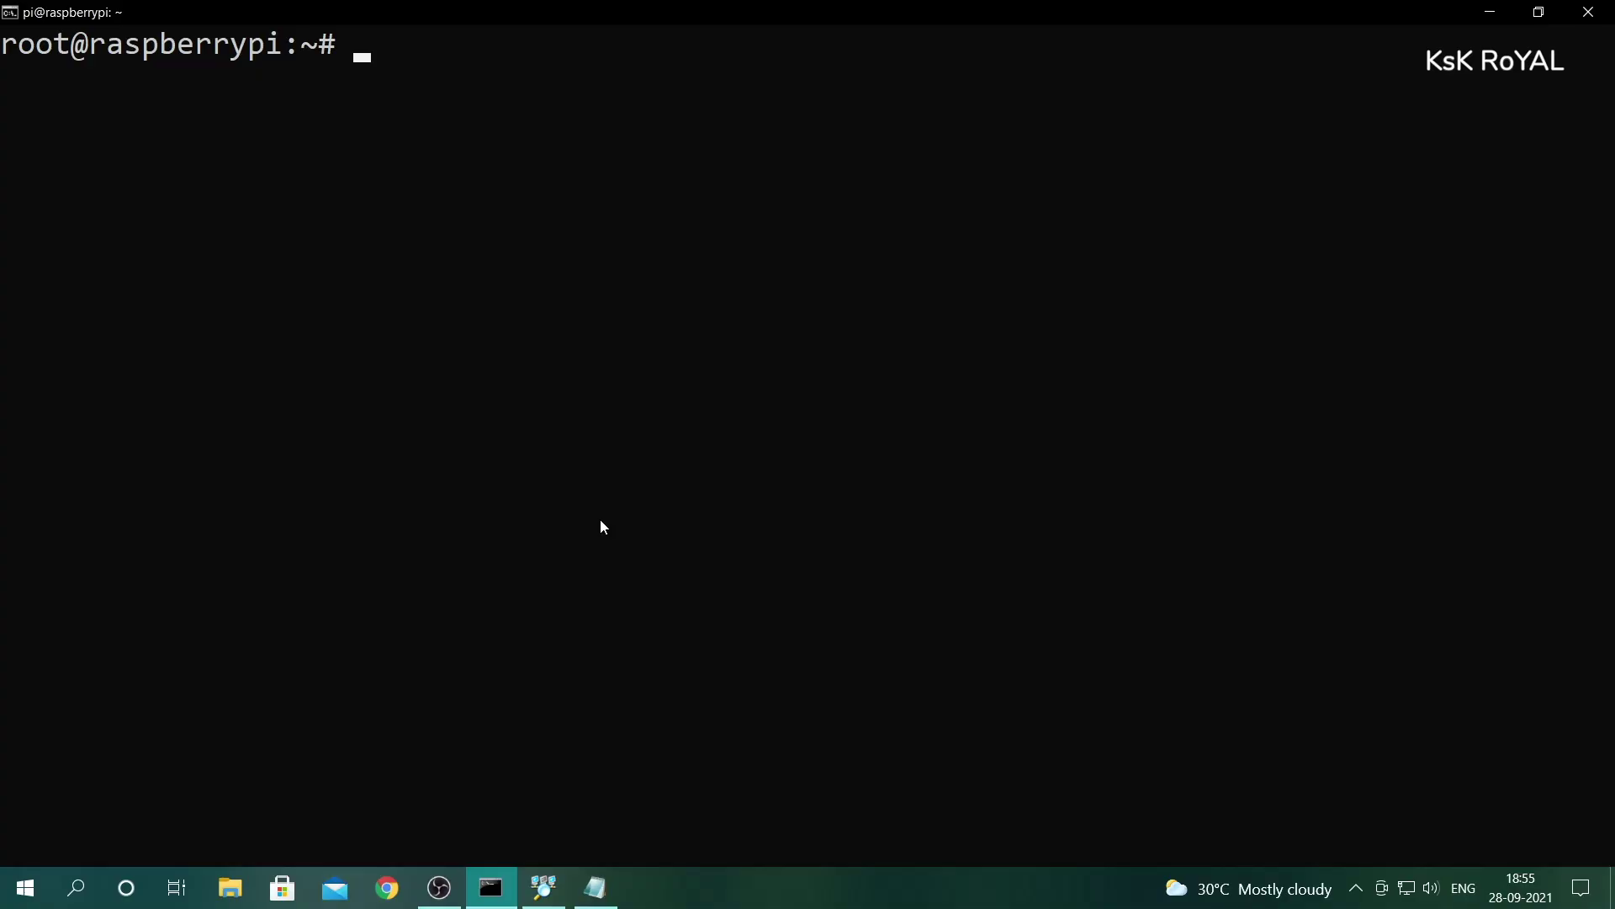
# - Paste and run the apt-get install apt-transport-https command from the notes
pyautogui.click(595, 888)
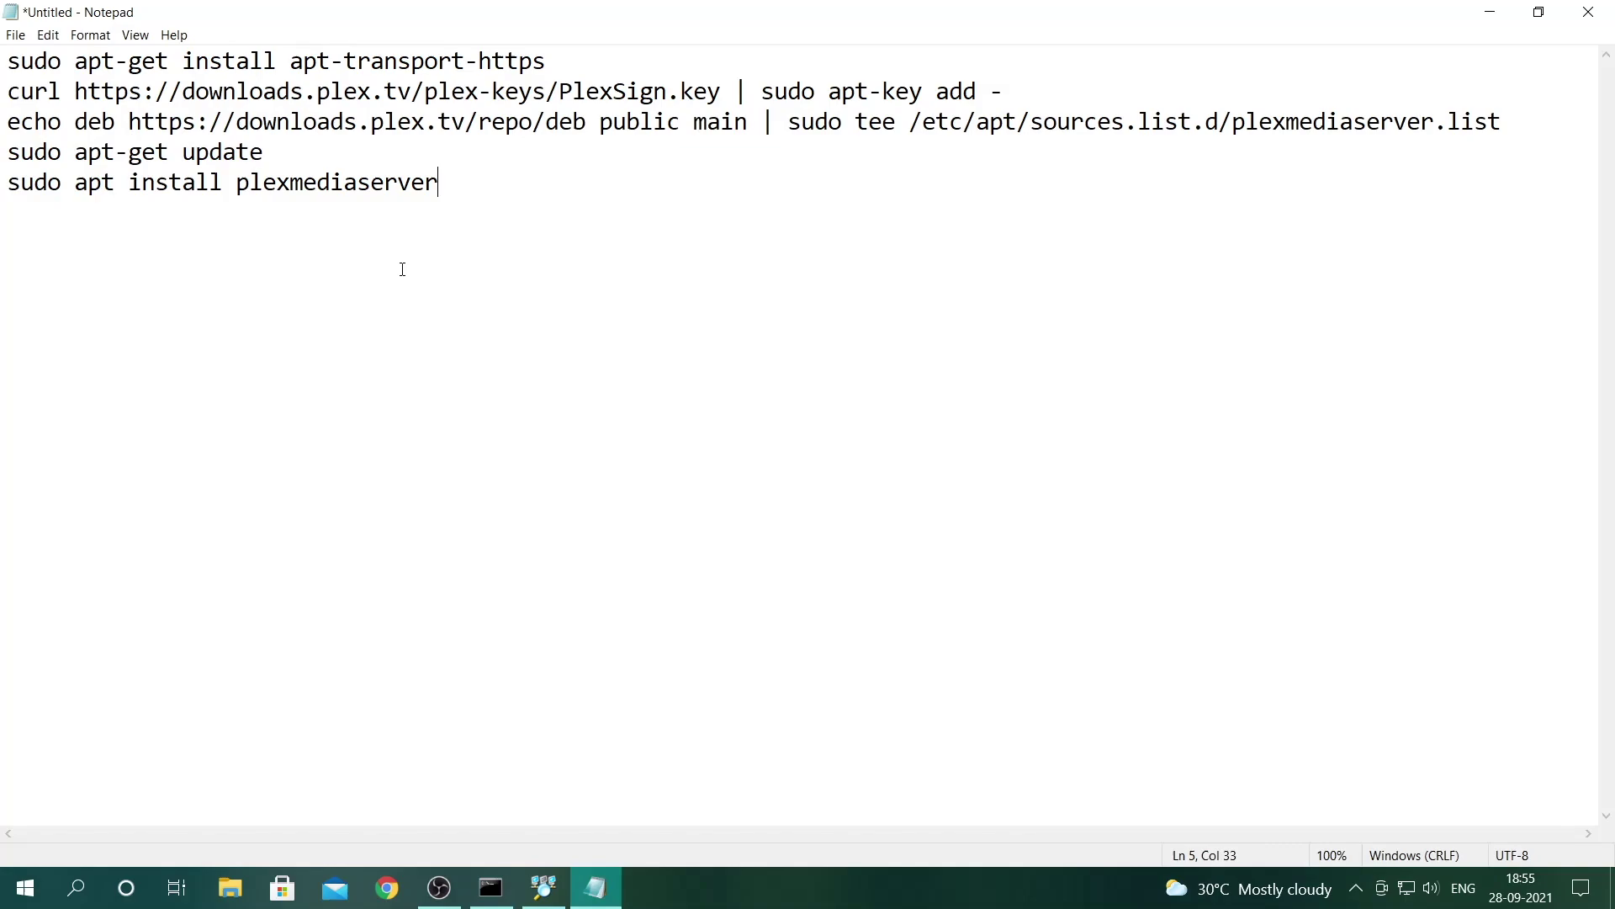
pyautogui.moveTo(535, 72); pyautogui.dragTo(75, 67)
pyautogui.rightClick(89, 67)
pyautogui.click(132, 127)
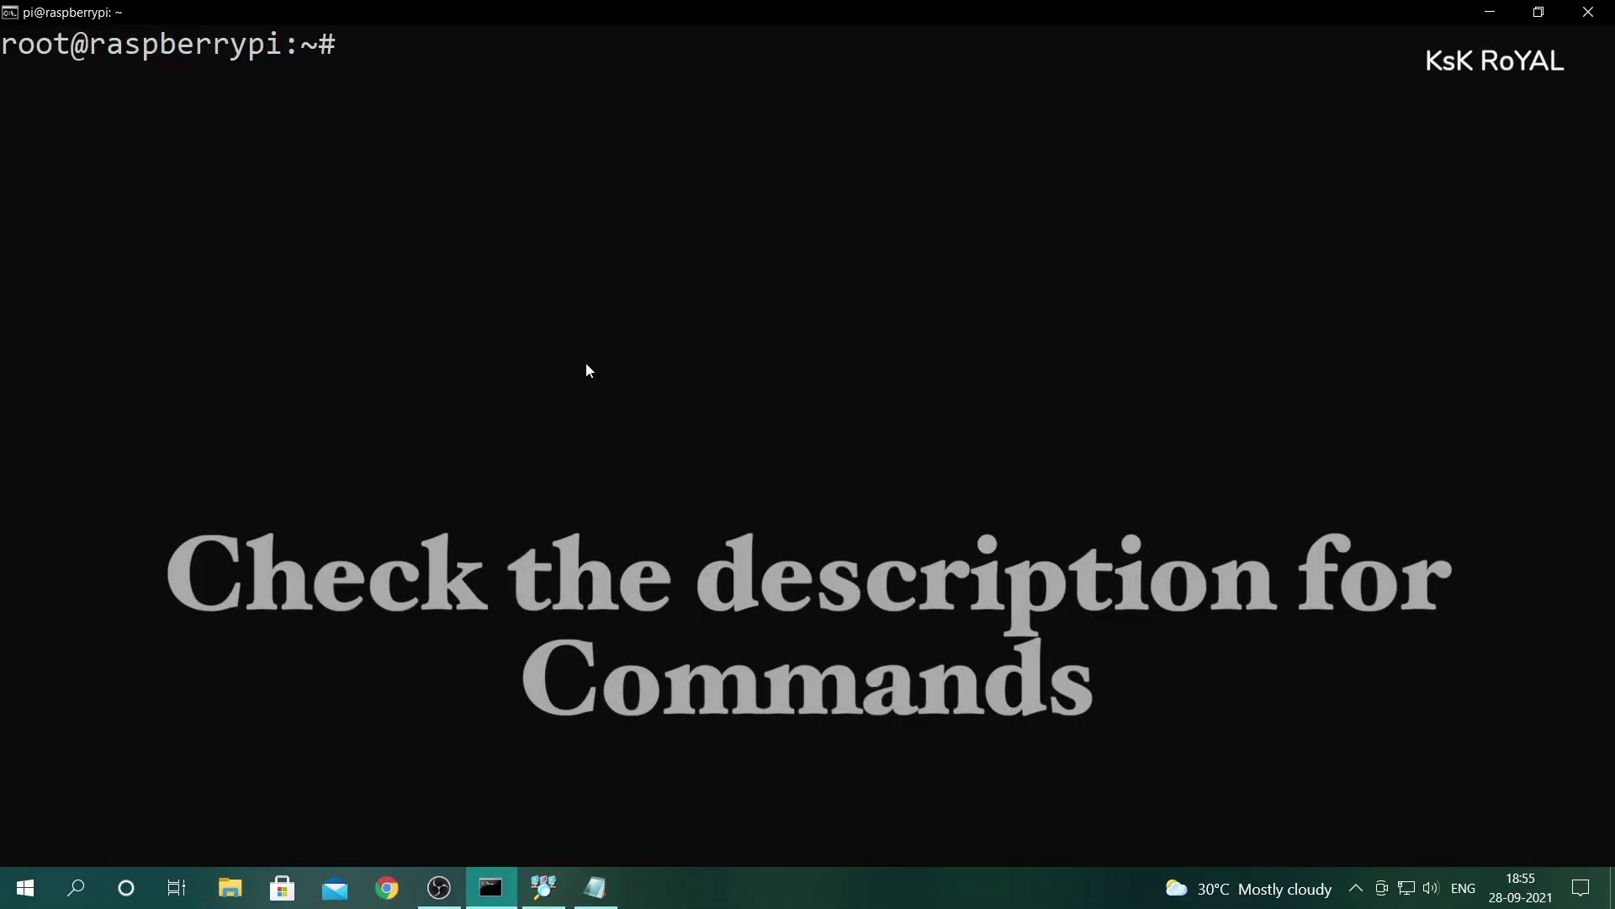
pyautogui.rightClick(596, 259)
pyautogui.press('Return')
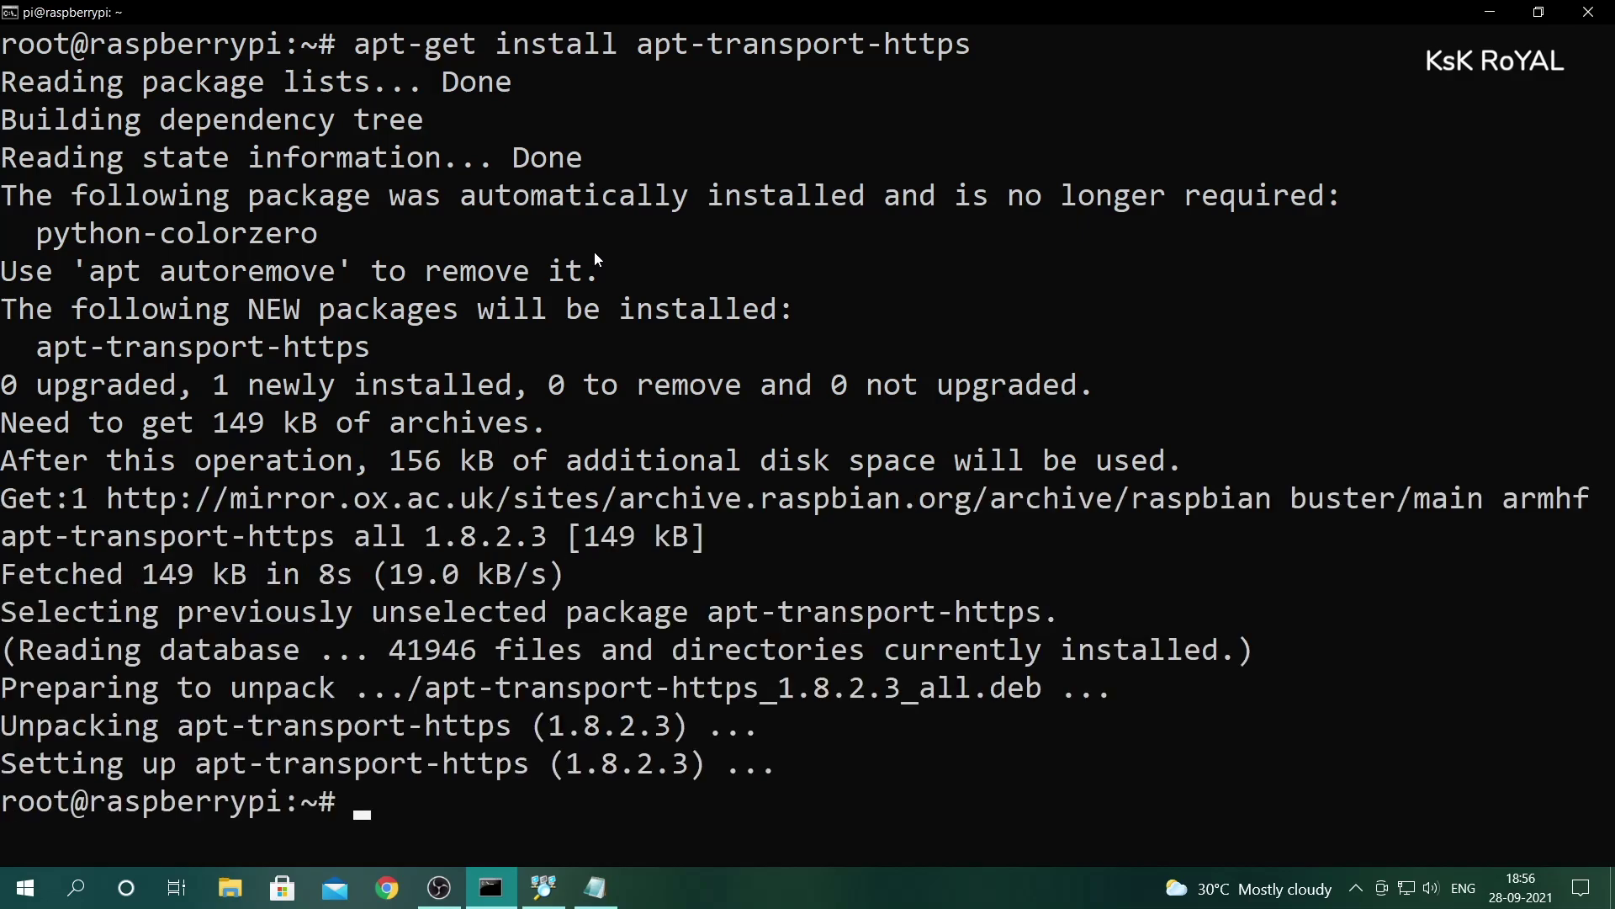
pyautogui.hotkey('ctrl', 'l')
# - Paste and run the curl command that adds Plex's signing key
pyautogui.hotkey('alt', 'Tab')
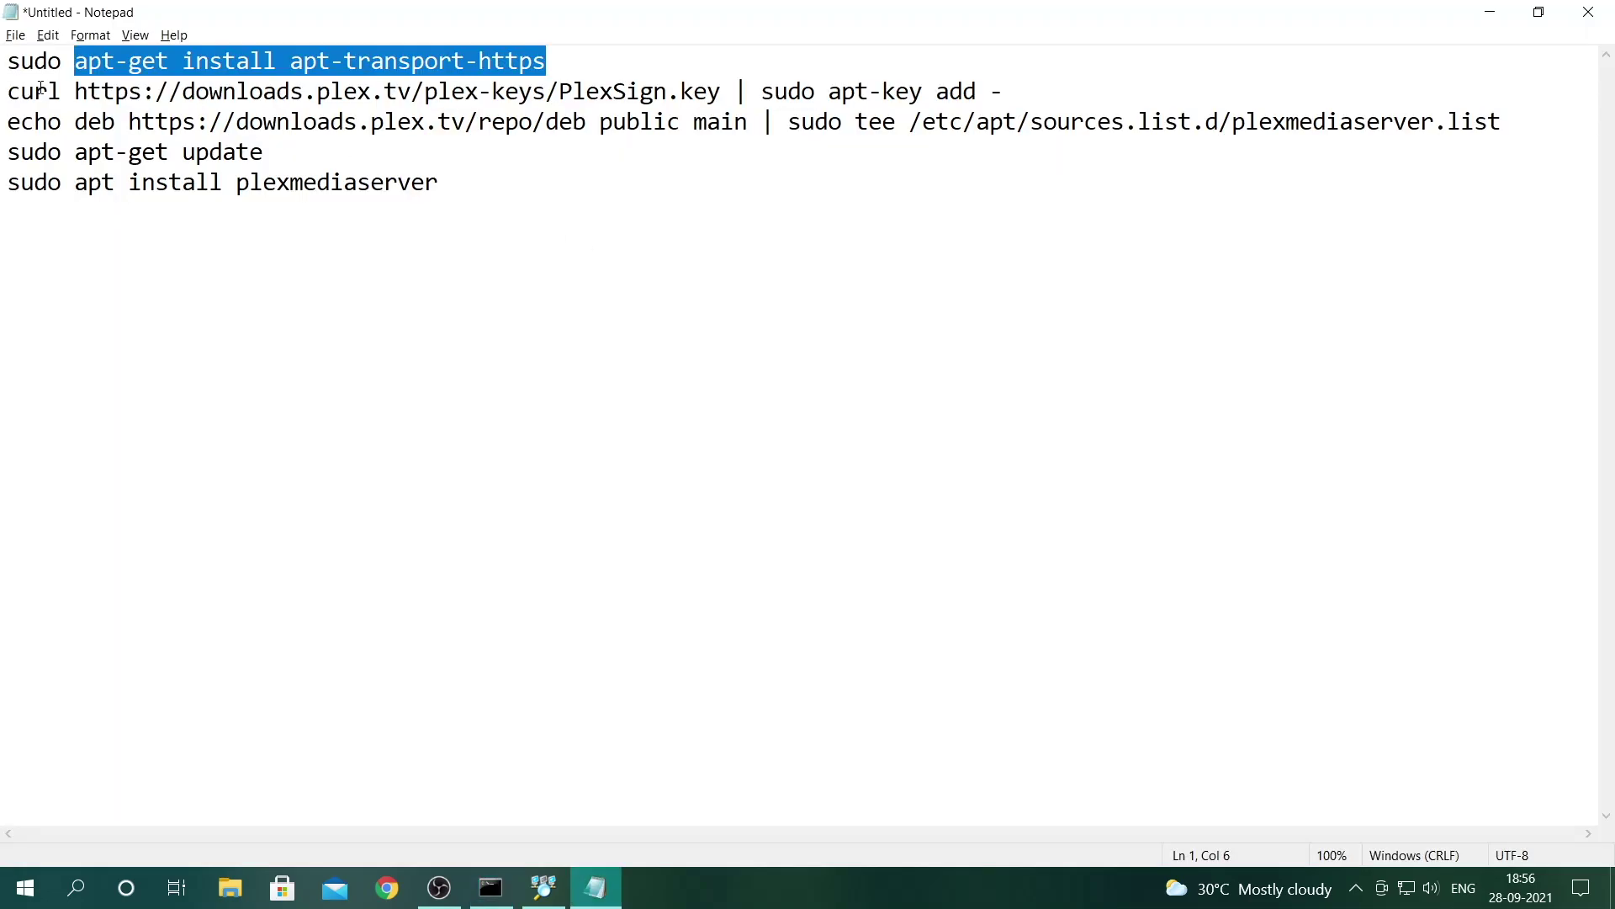
pyautogui.moveTo(1005, 92); pyautogui.dragTo(10, 92)
pyautogui.rightClick(74, 93)
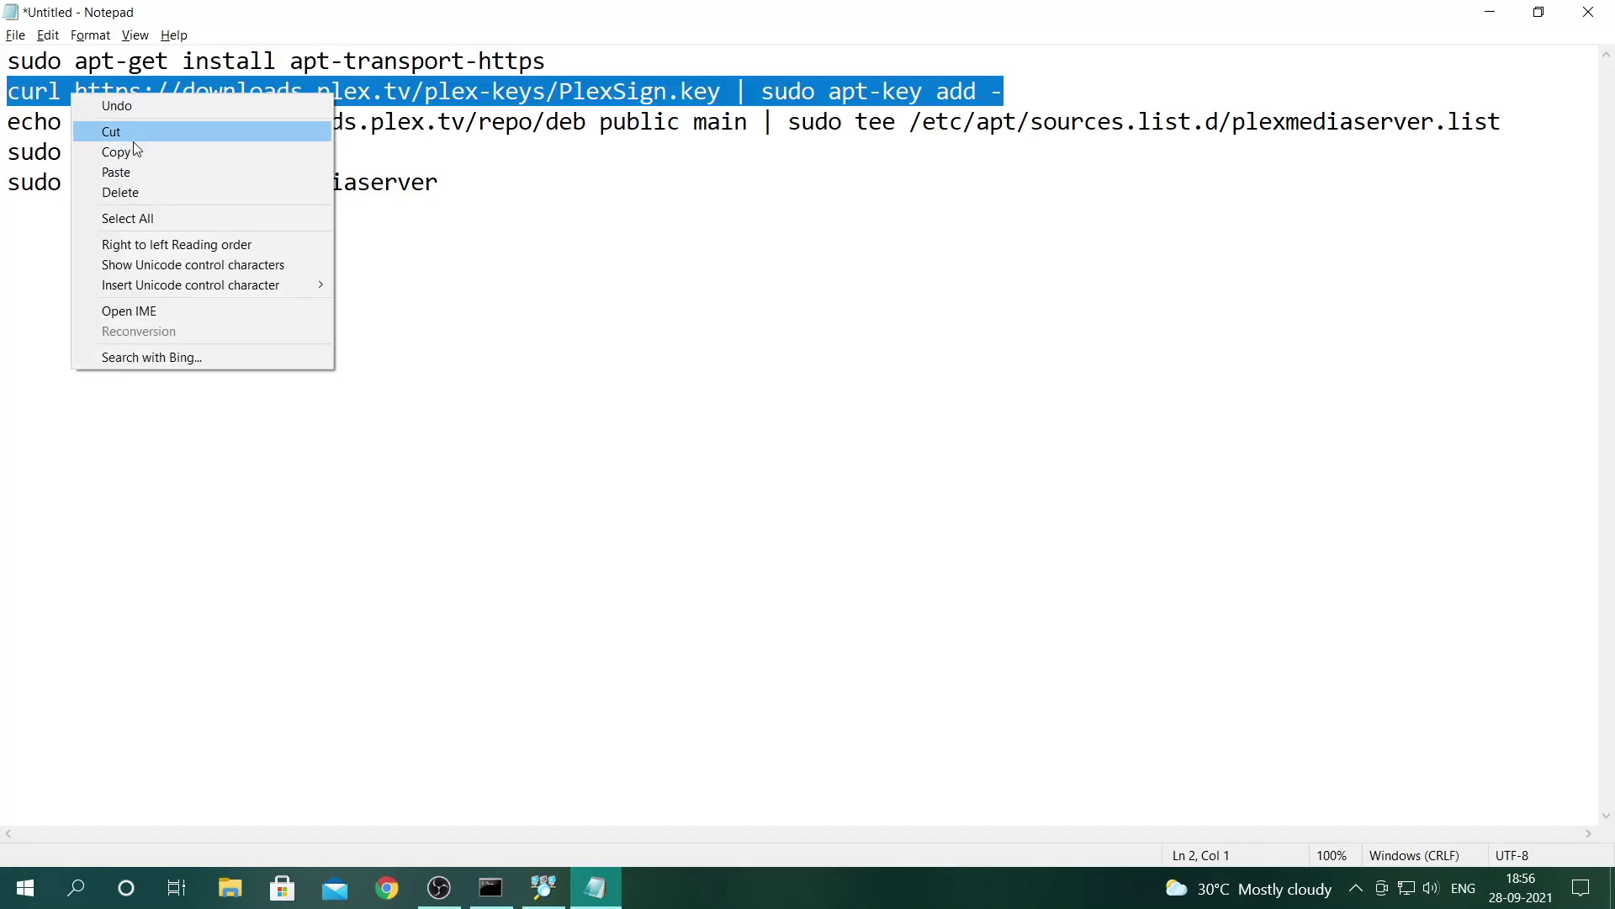
pyautogui.click(135, 155)
pyautogui.hotkey('alt', 'Tab')
pyautogui.rightClick(427, 184)
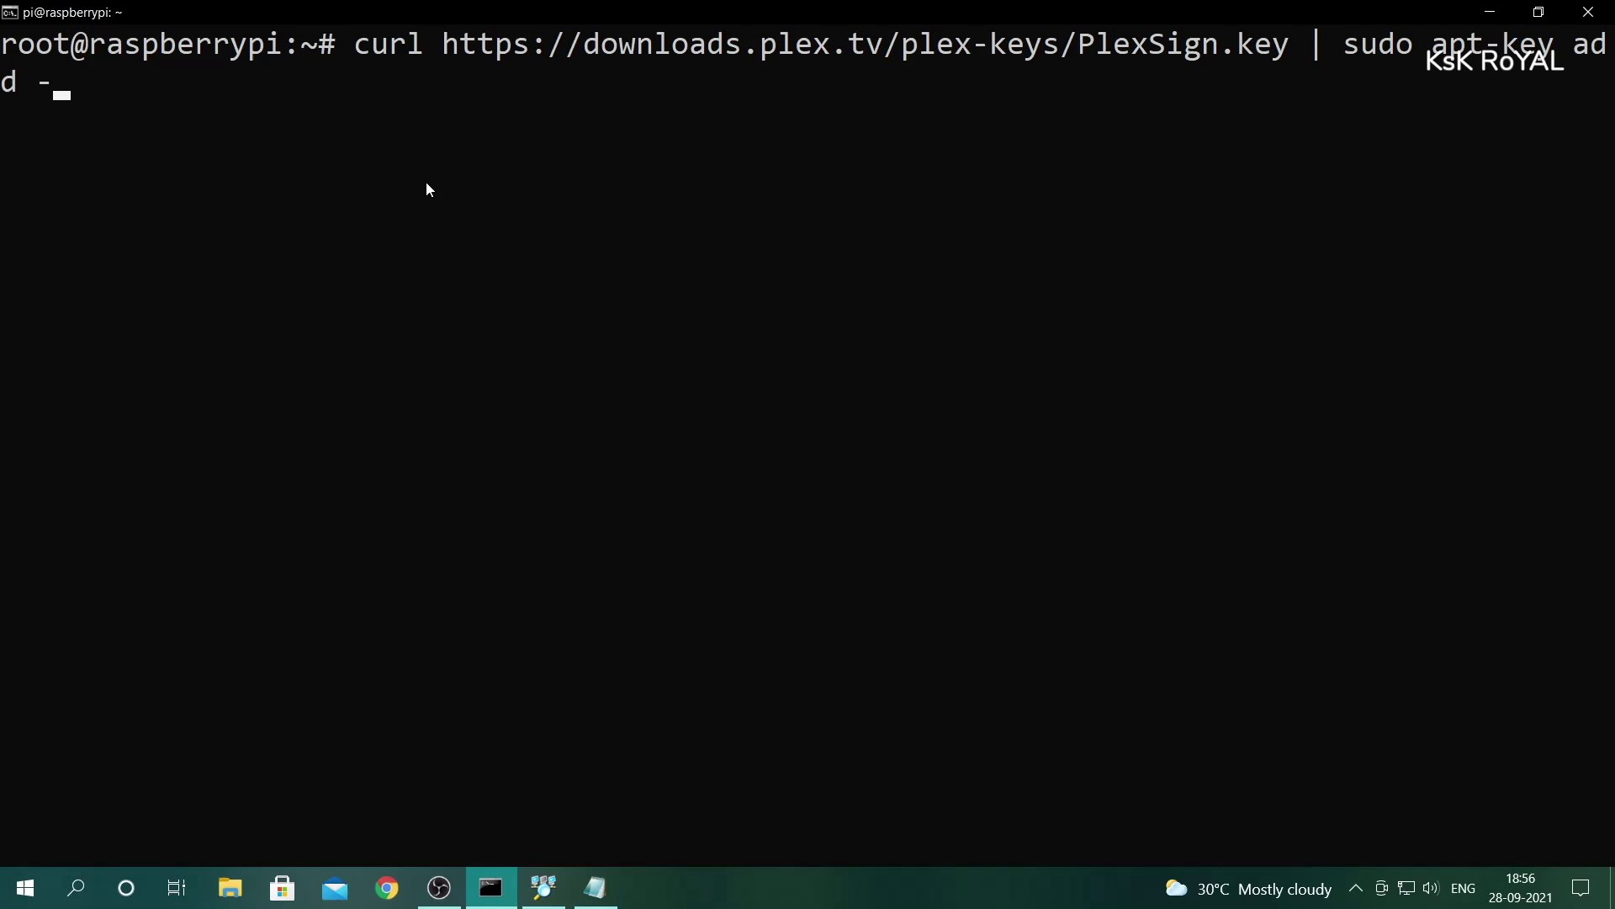
pyautogui.press('Return')
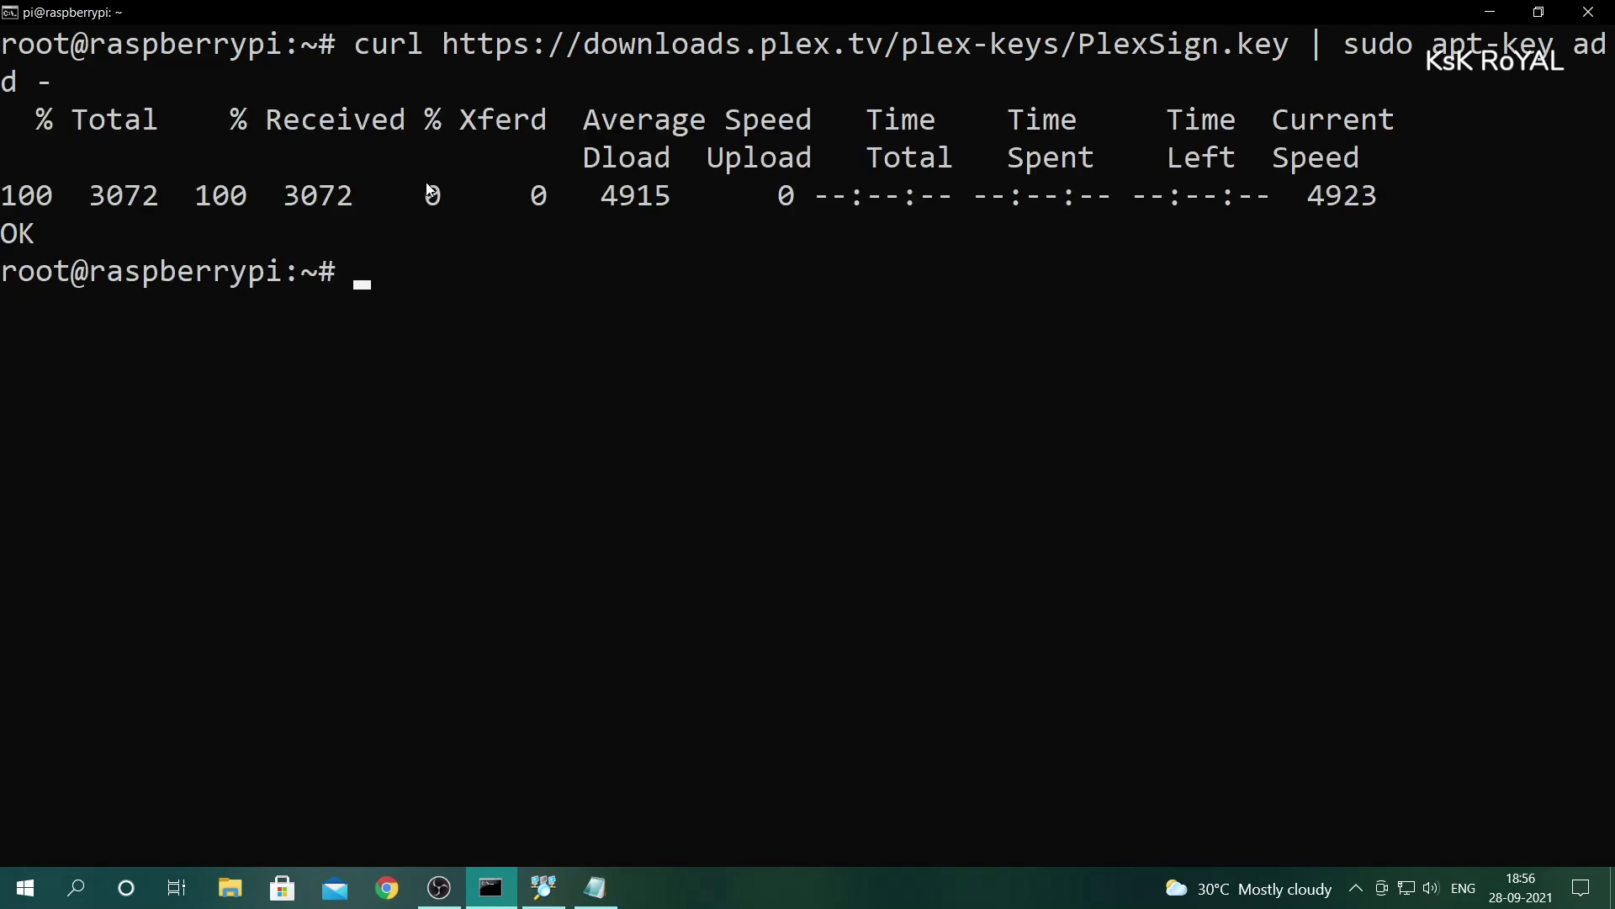
# - Add the Plex repository with the echo deb command, then run apt update
pyautogui.hotkey('alt', 'Tab')
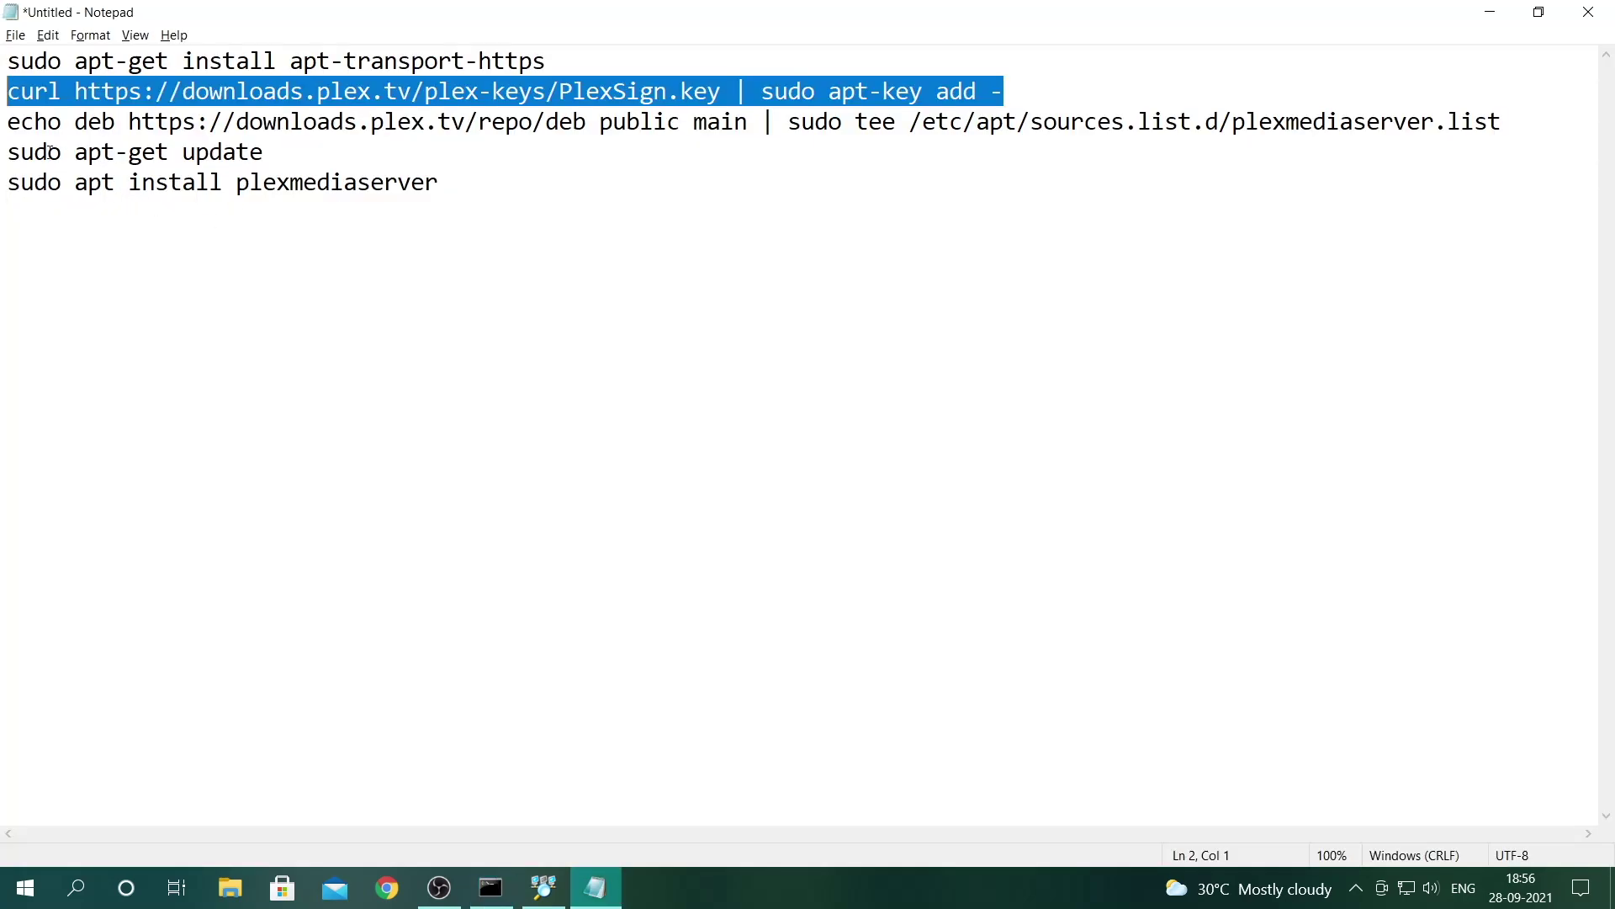
pyautogui.moveTo(3, 126); pyautogui.dragTo(1502, 126)
pyautogui.rightClick(1501, 126)
pyautogui.click(1462, 180)
pyautogui.hotkey('alt', 'Tab')
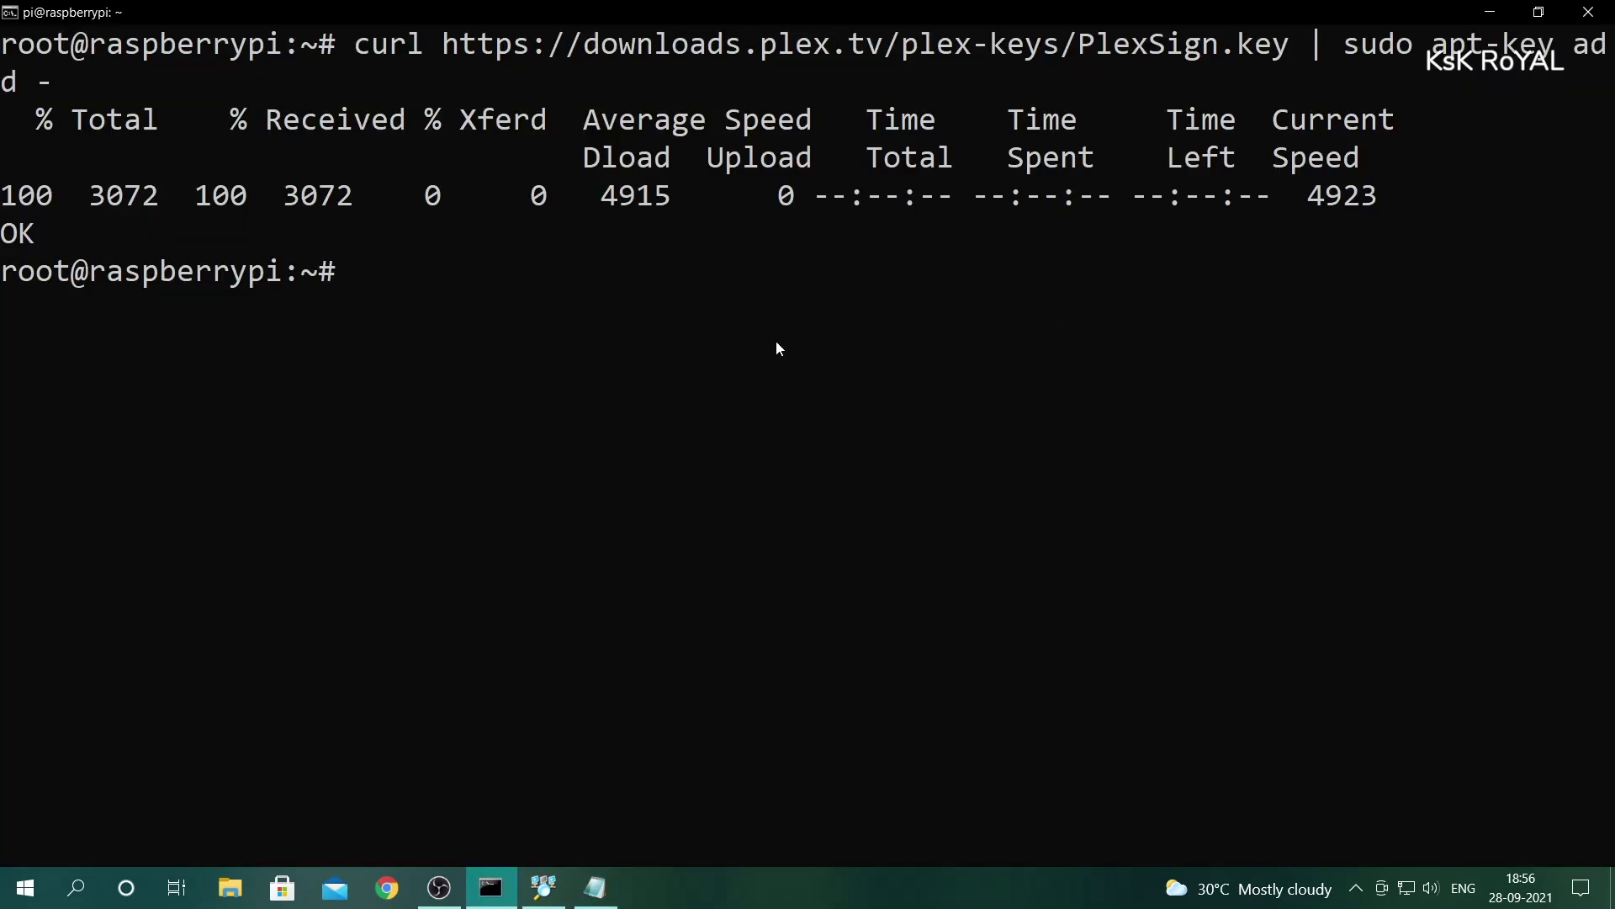
pyautogui.rightClick(737, 355)
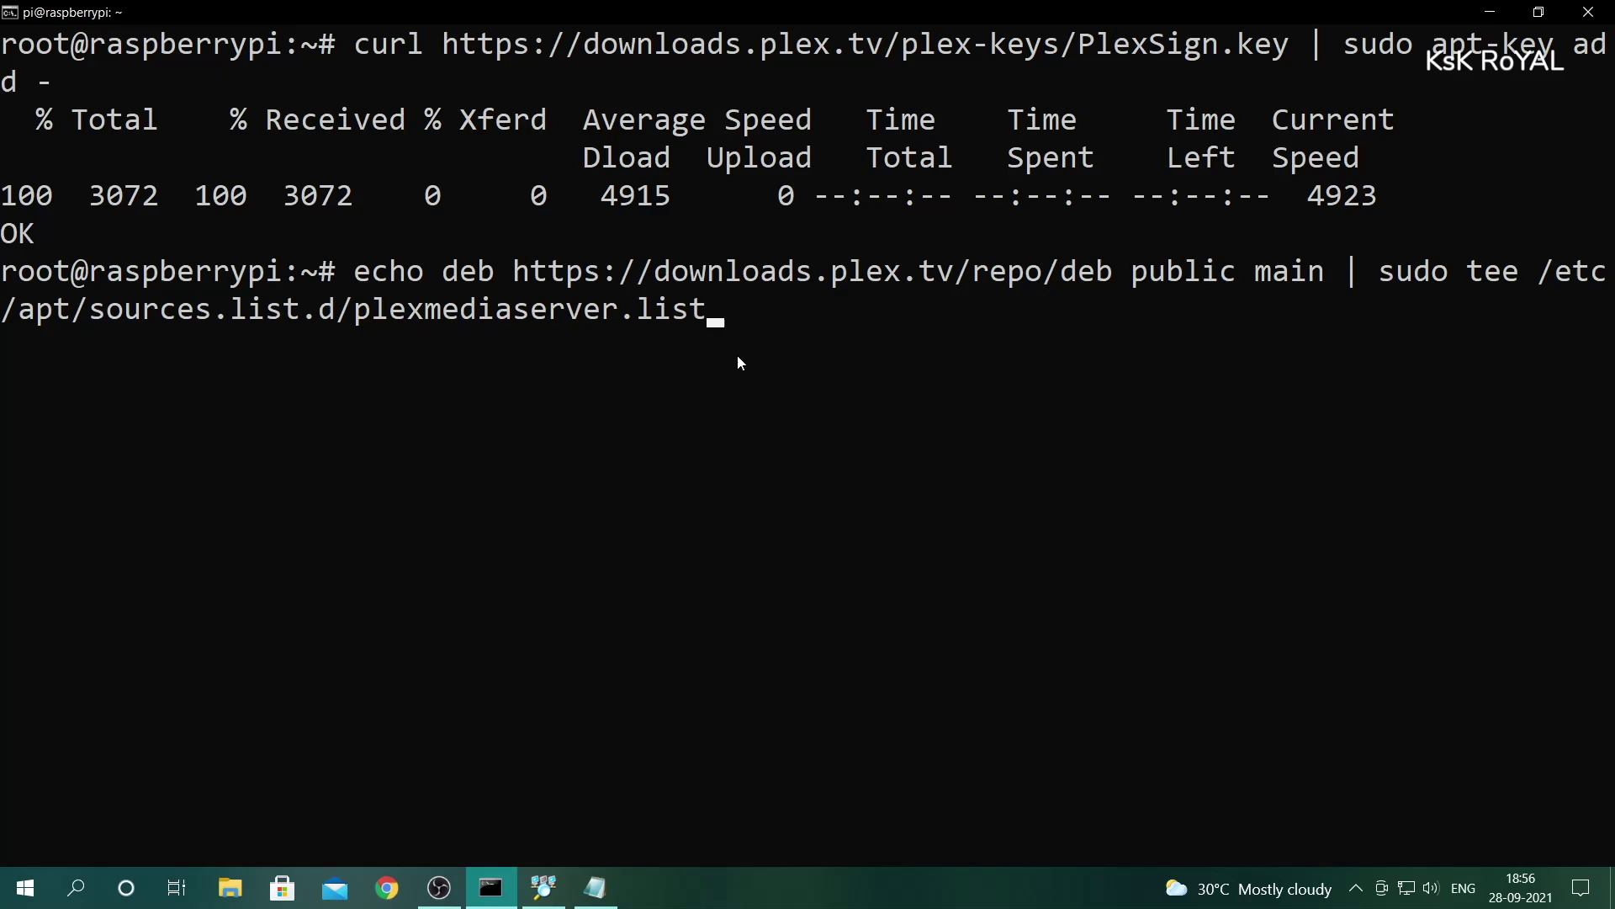
pyautogui.press('Return')
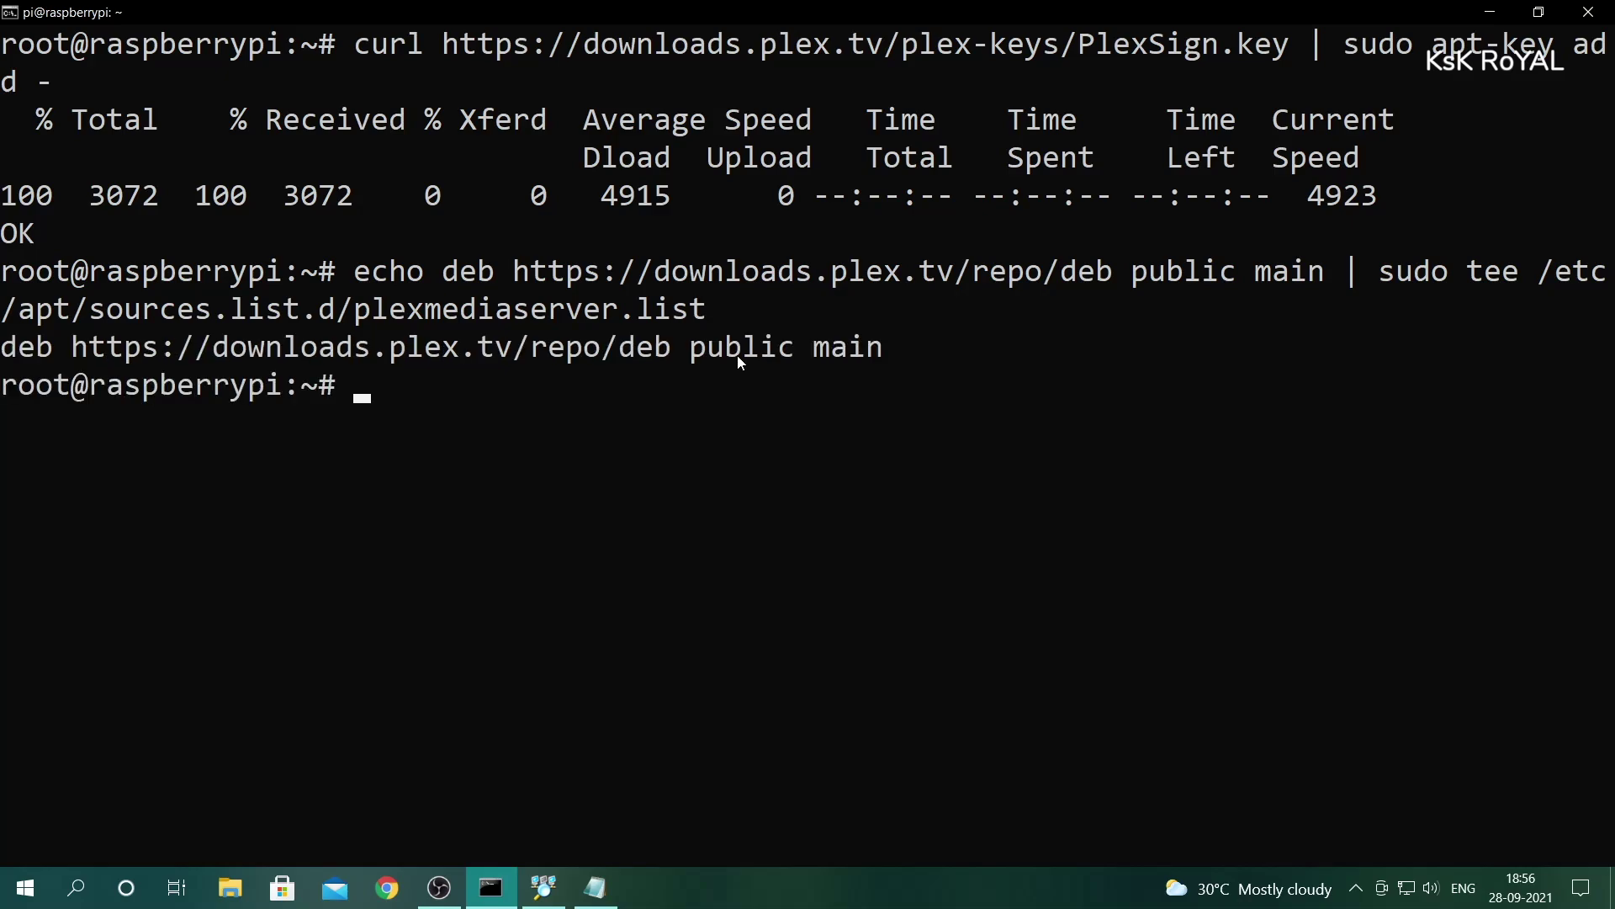
pyautogui.write('apt update')
pyautogui.press('Return')
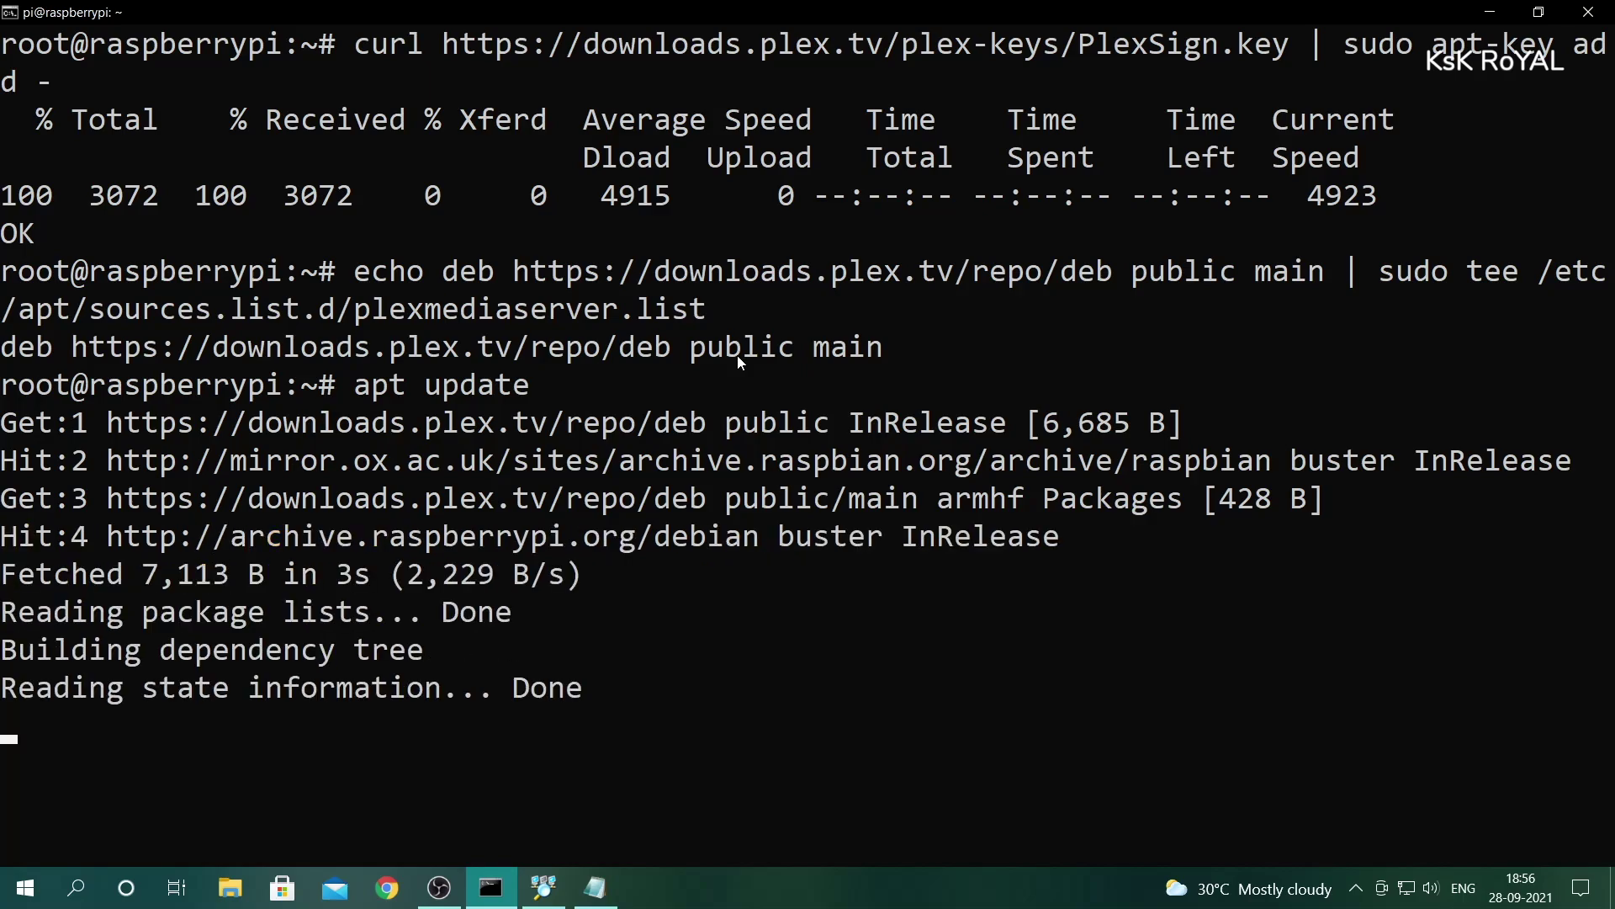
# - Install plexmediaserver with apt, keeping the existing plexmediaserver.list, and confirm Installation successful
pyautogui.hotkey('ctrl', 'l')
pyautogui.write('apt ')
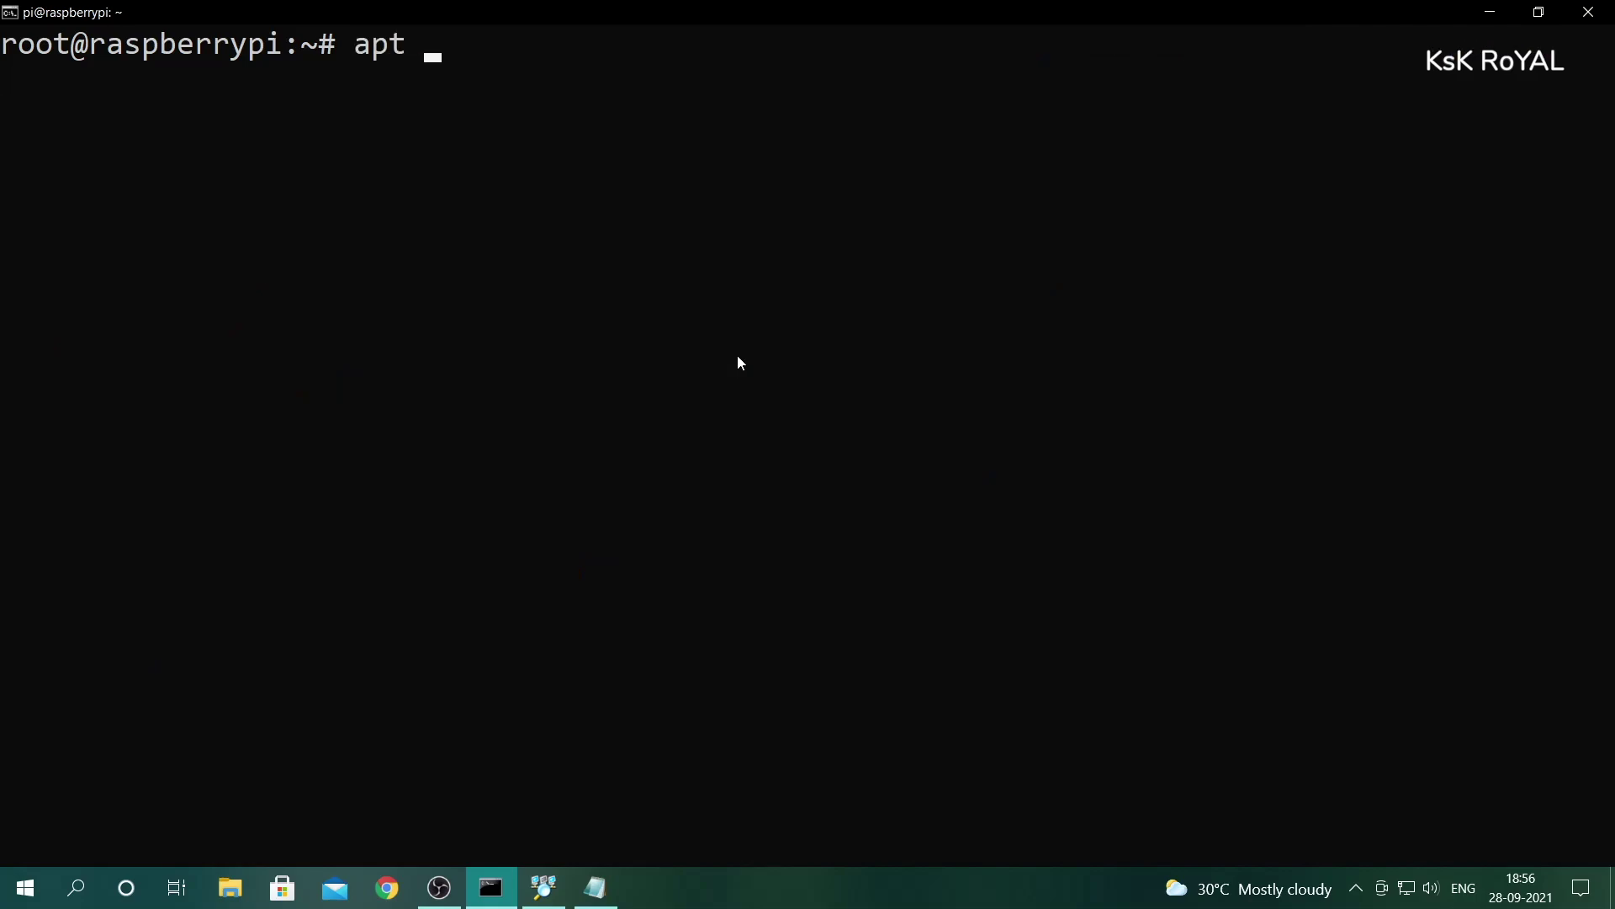
pyautogui.write('install plexmed')
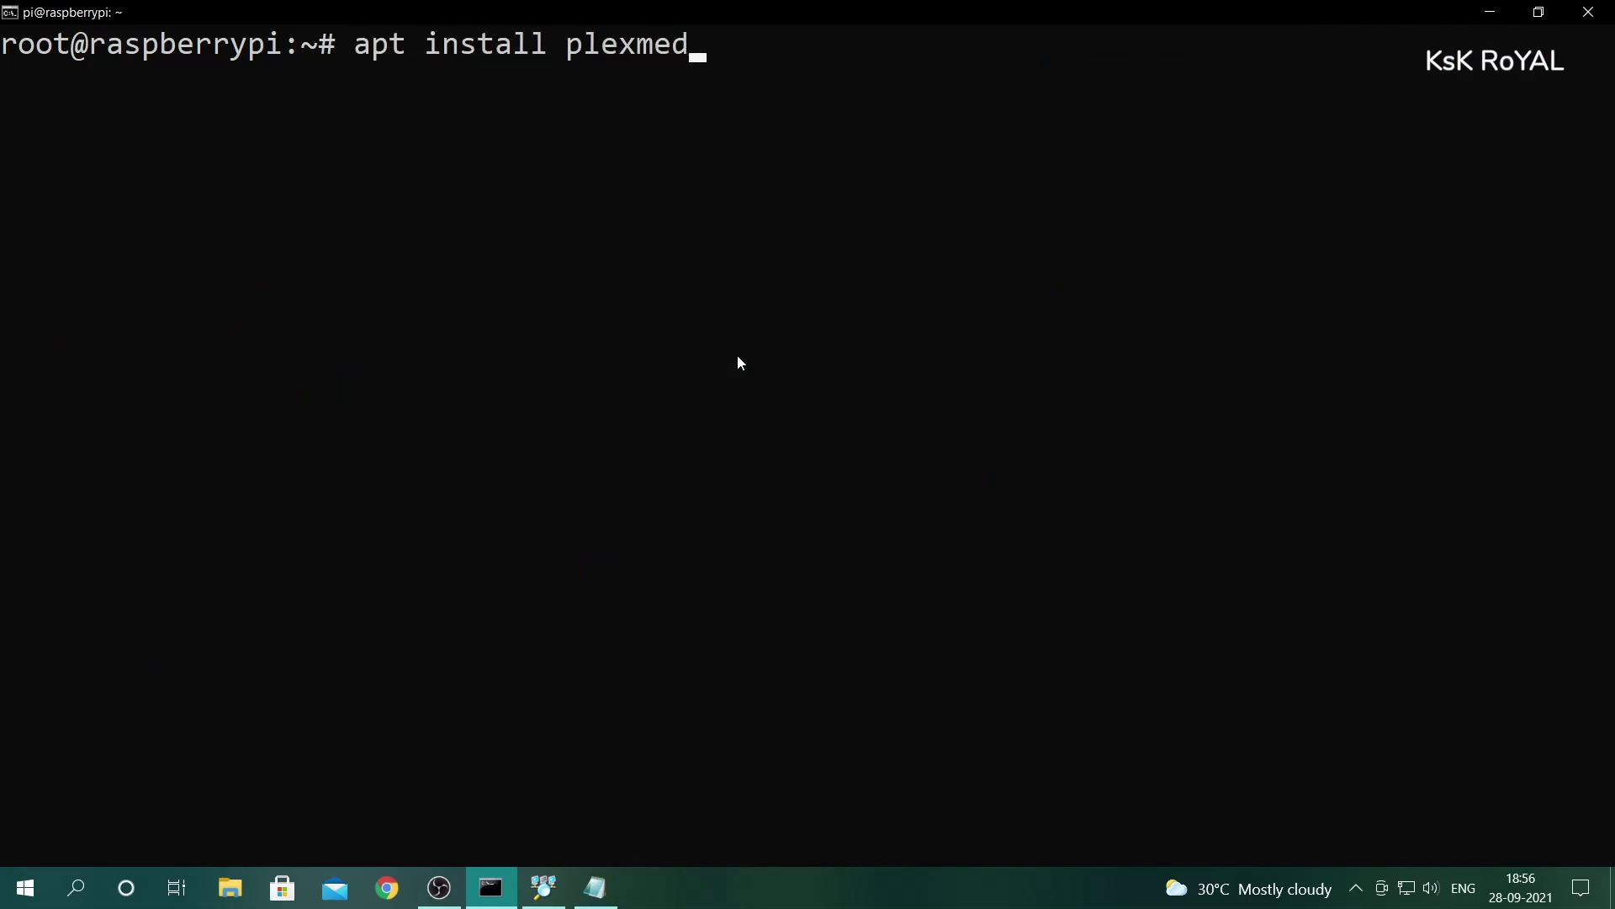
pyautogui.write('iaserver')
pyautogui.press('Return')
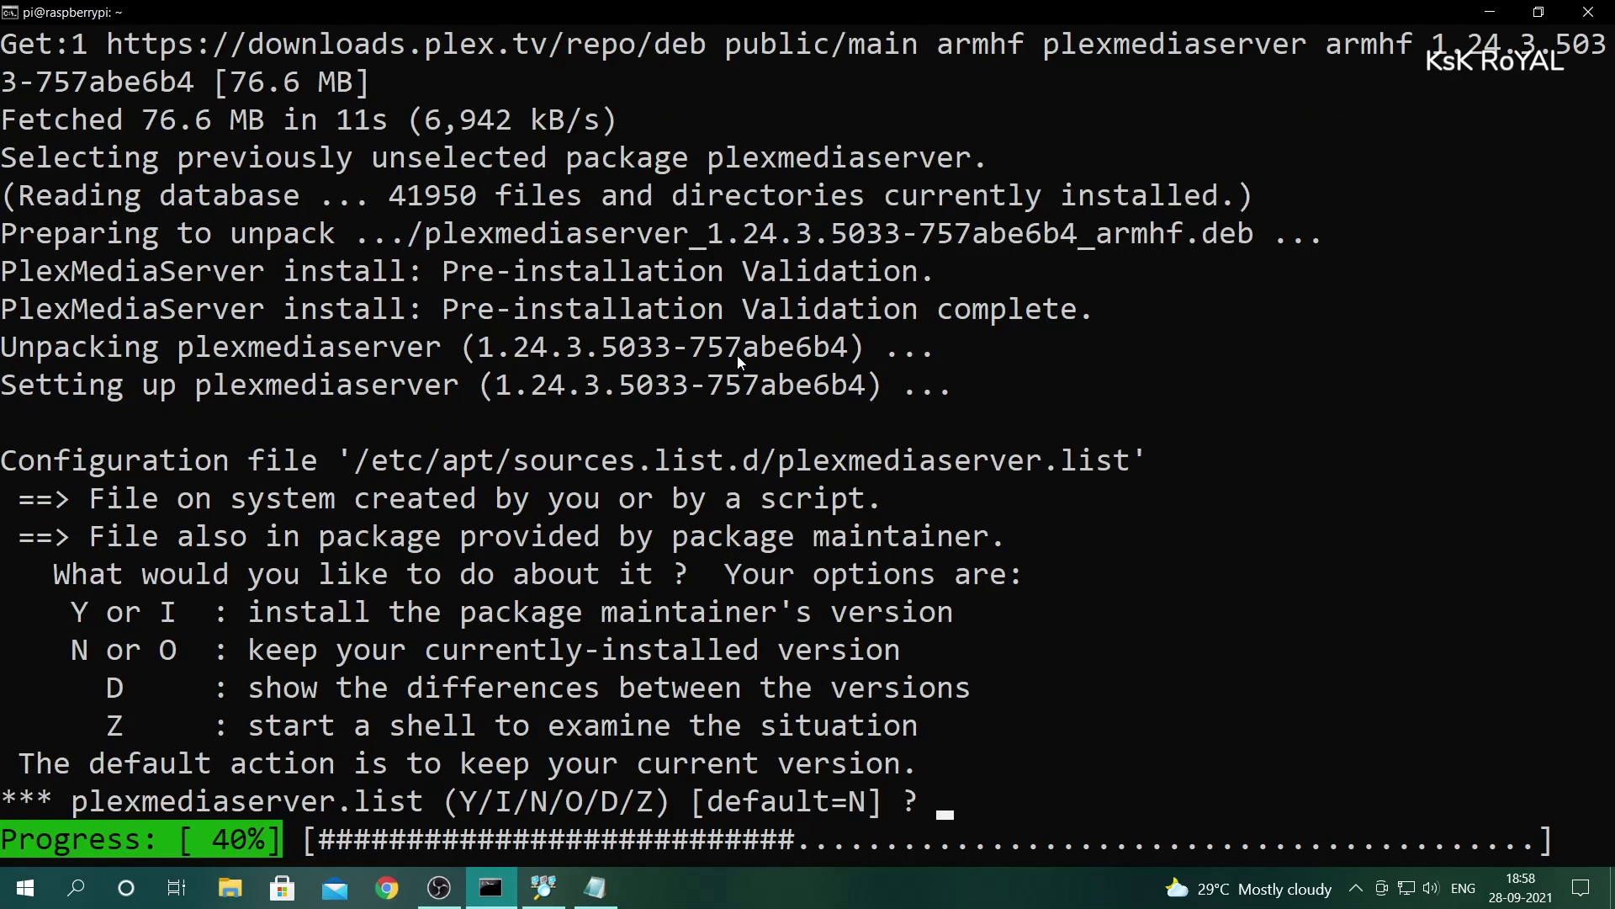
pyautogui.write('n')
pyautogui.press('Return')
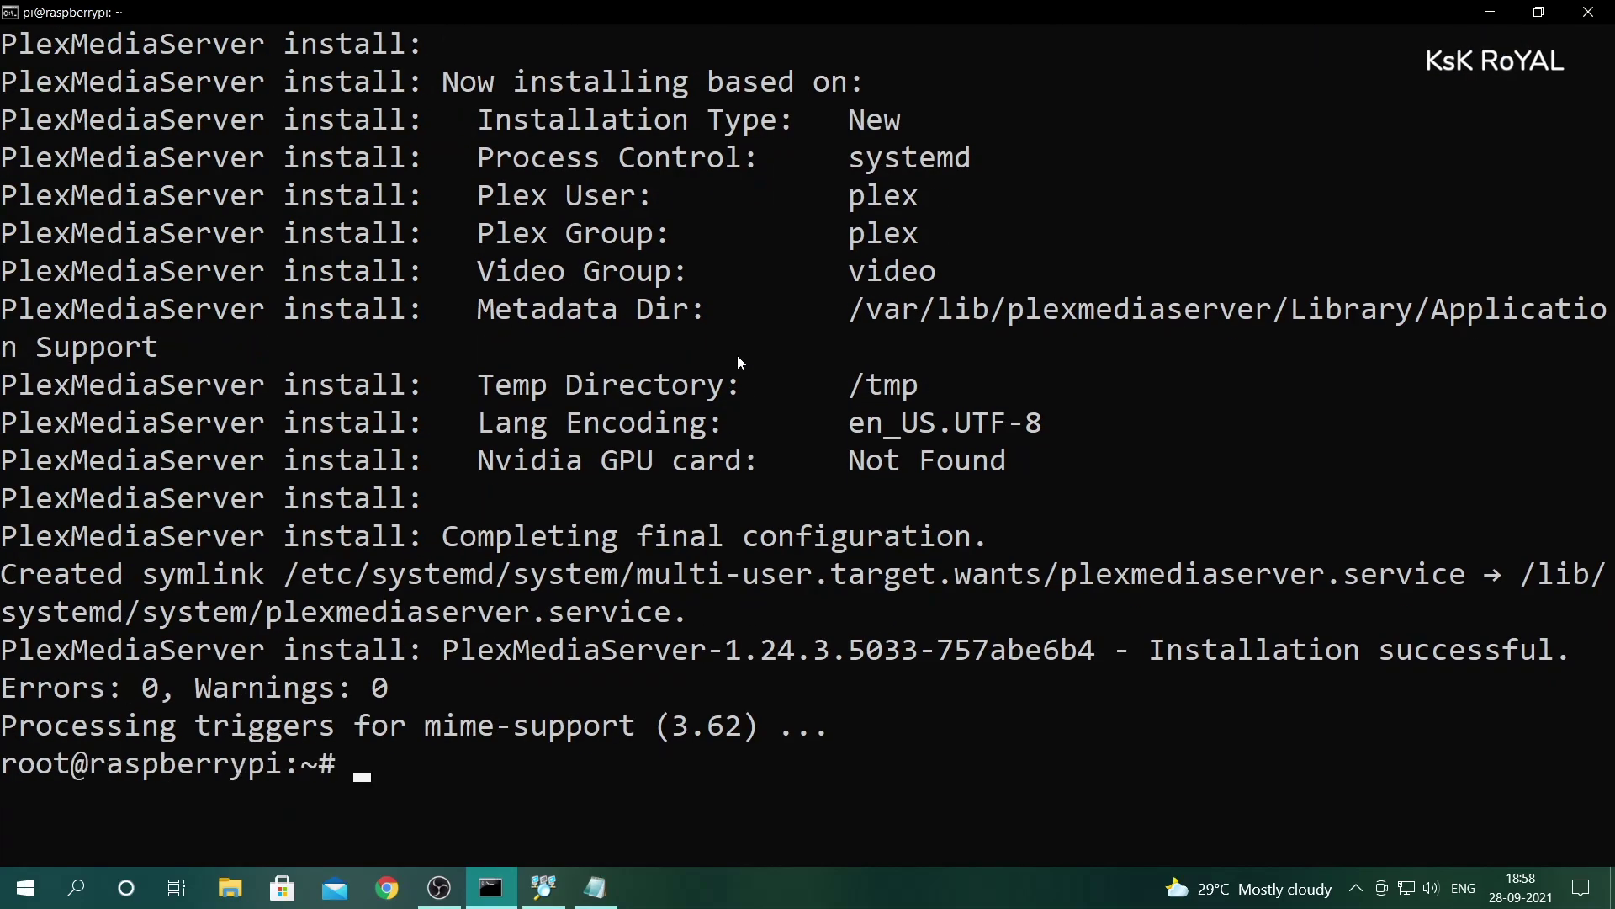
pyautogui.moveTo(415, 687); pyautogui.dragTo(2, 688)
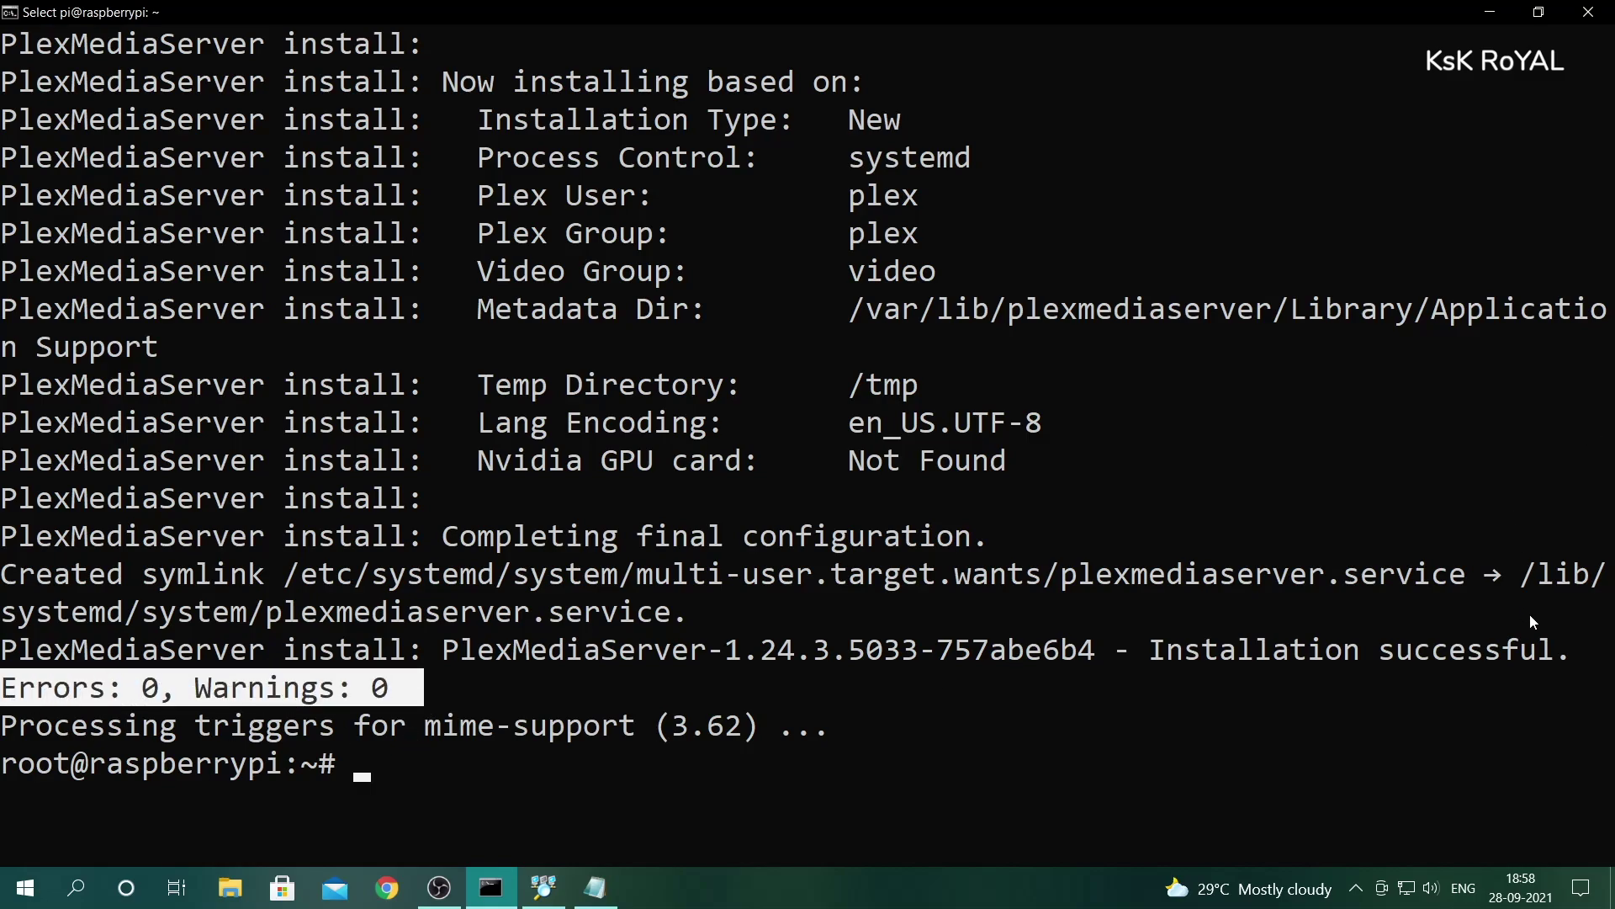
pyautogui.moveTo(1553, 652); pyautogui.dragTo(1160, 655)
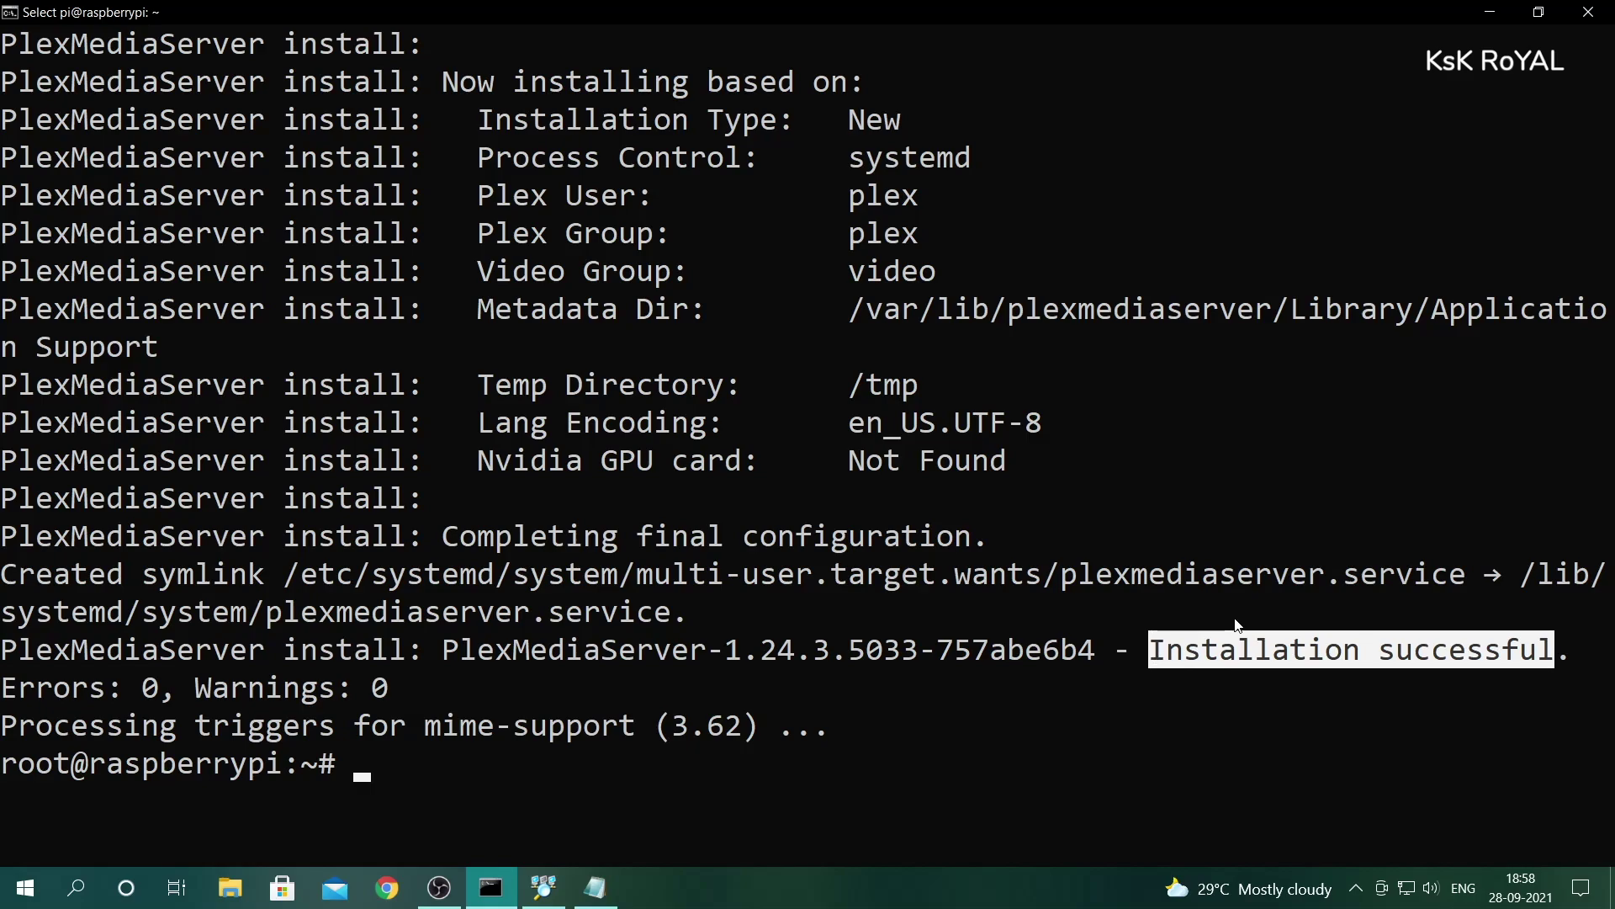
pyautogui.hotkey('ctrl', 'l')
# - Run systemctl status plexmediaserver and confirm the service is active (running)
pyautogui.write('syst')
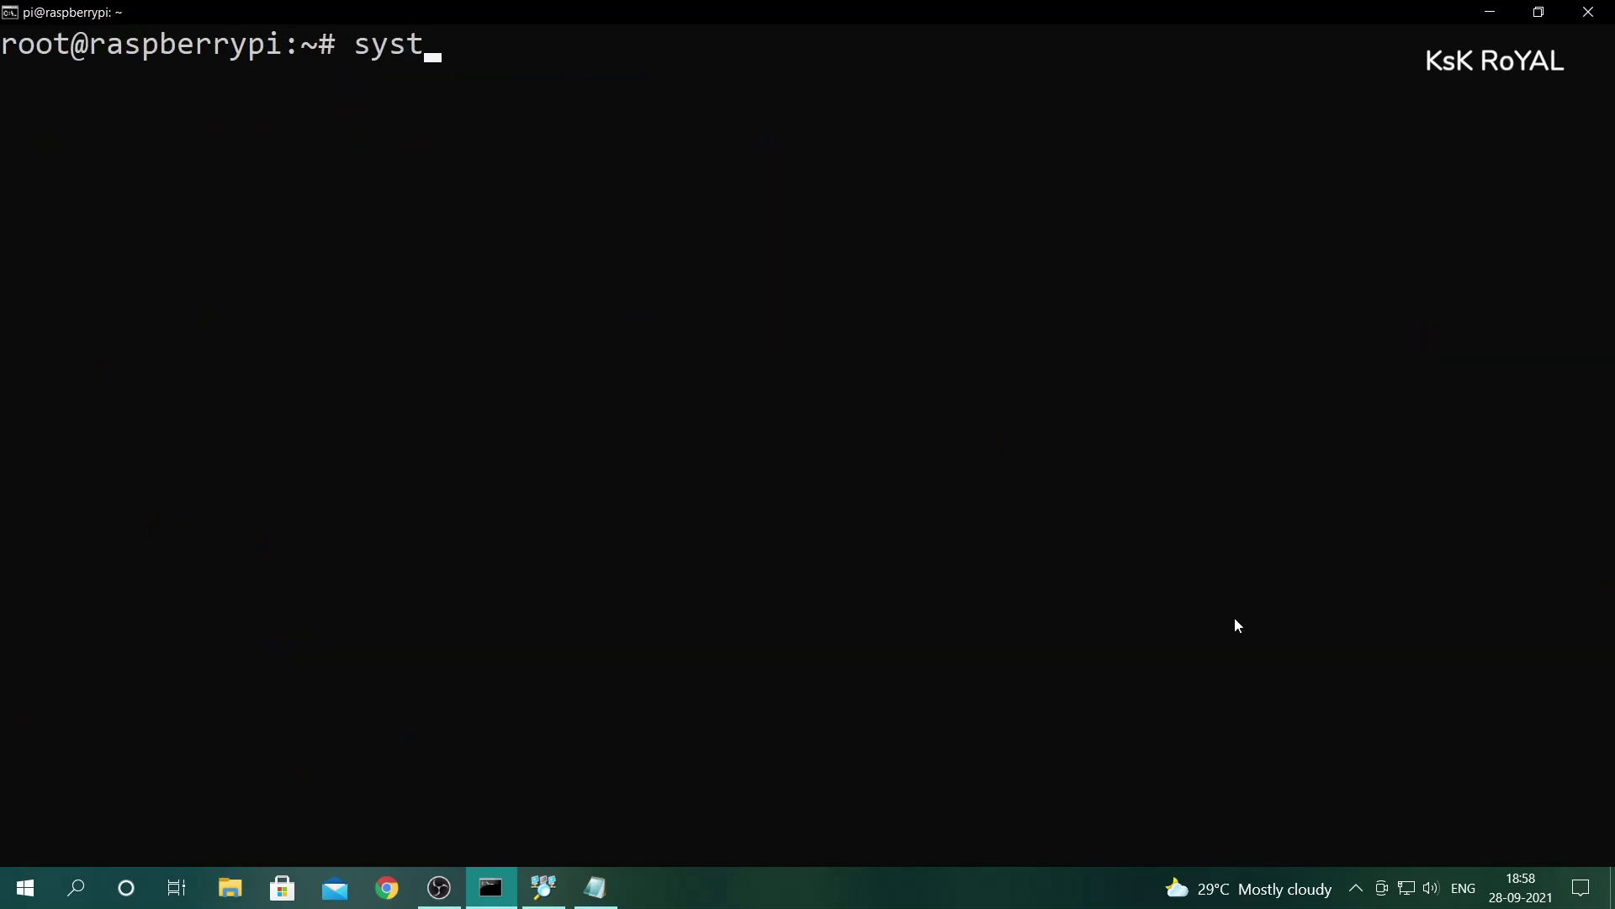
pyautogui.write('emctl stats')
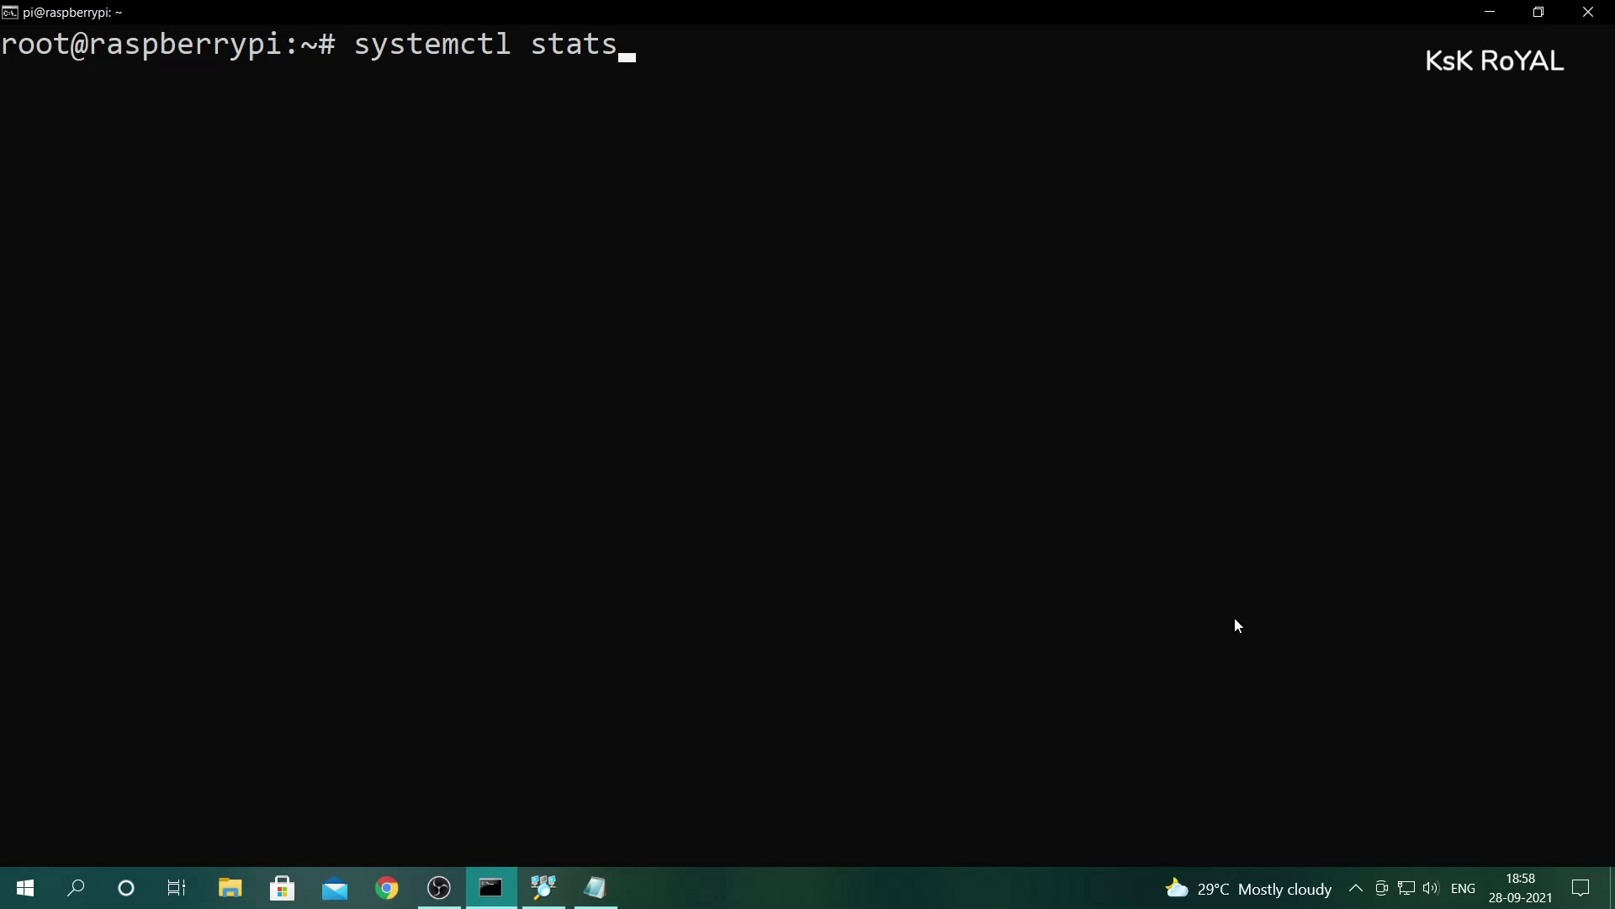
pyautogui.press('BackSpace')
pyautogui.press('BackSpace')
pyautogui.write('us plexmediaserver')
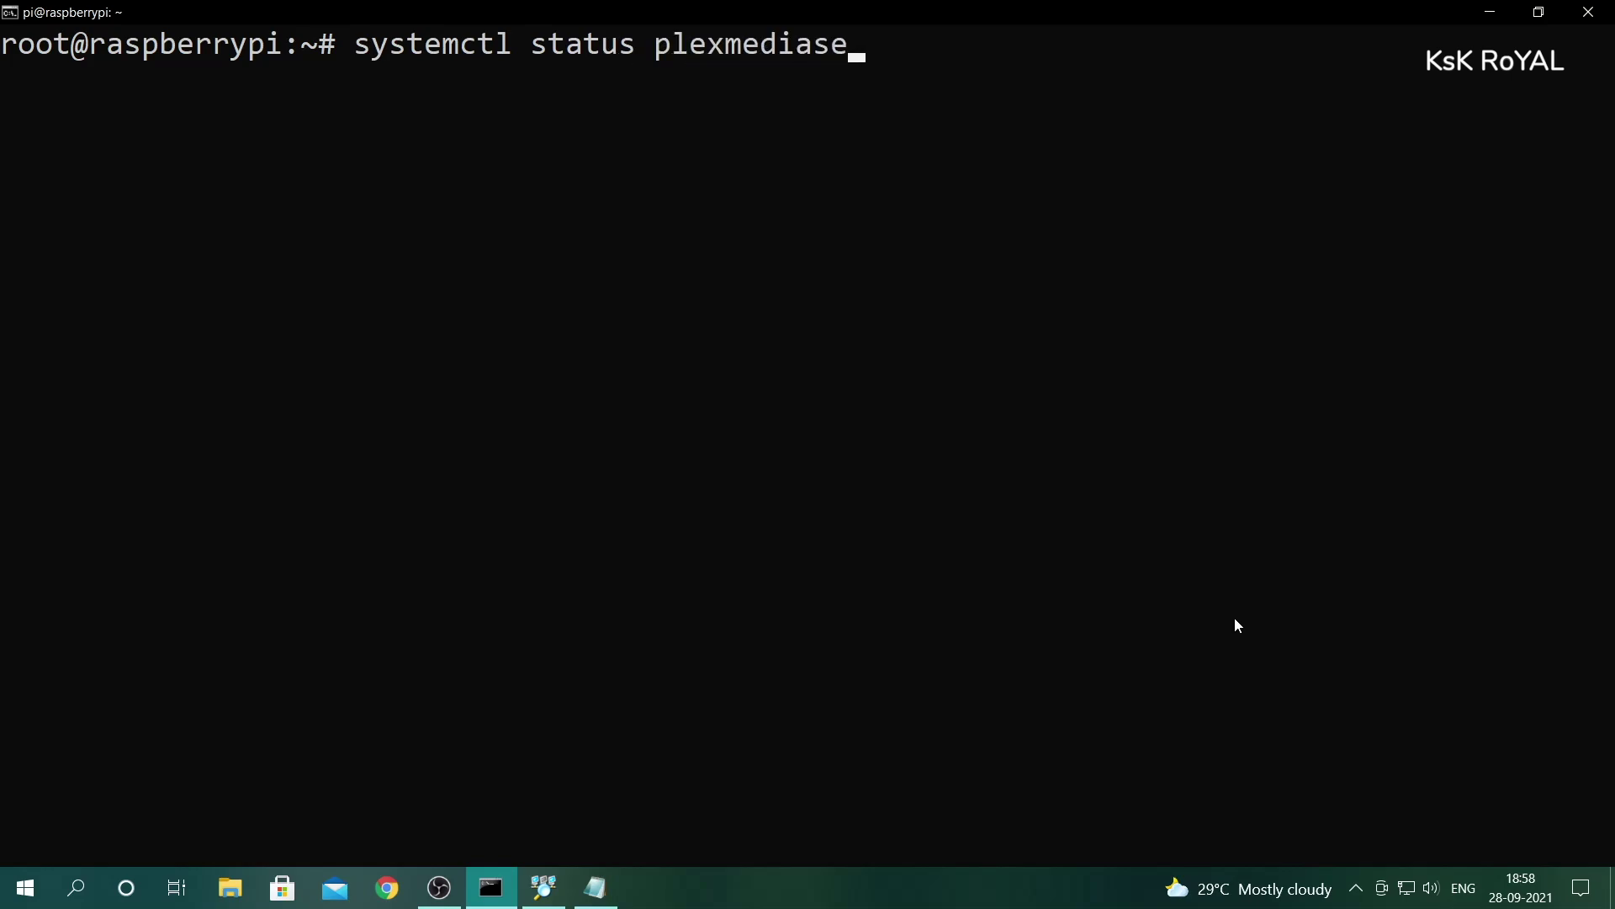
pyautogui.press('Return')
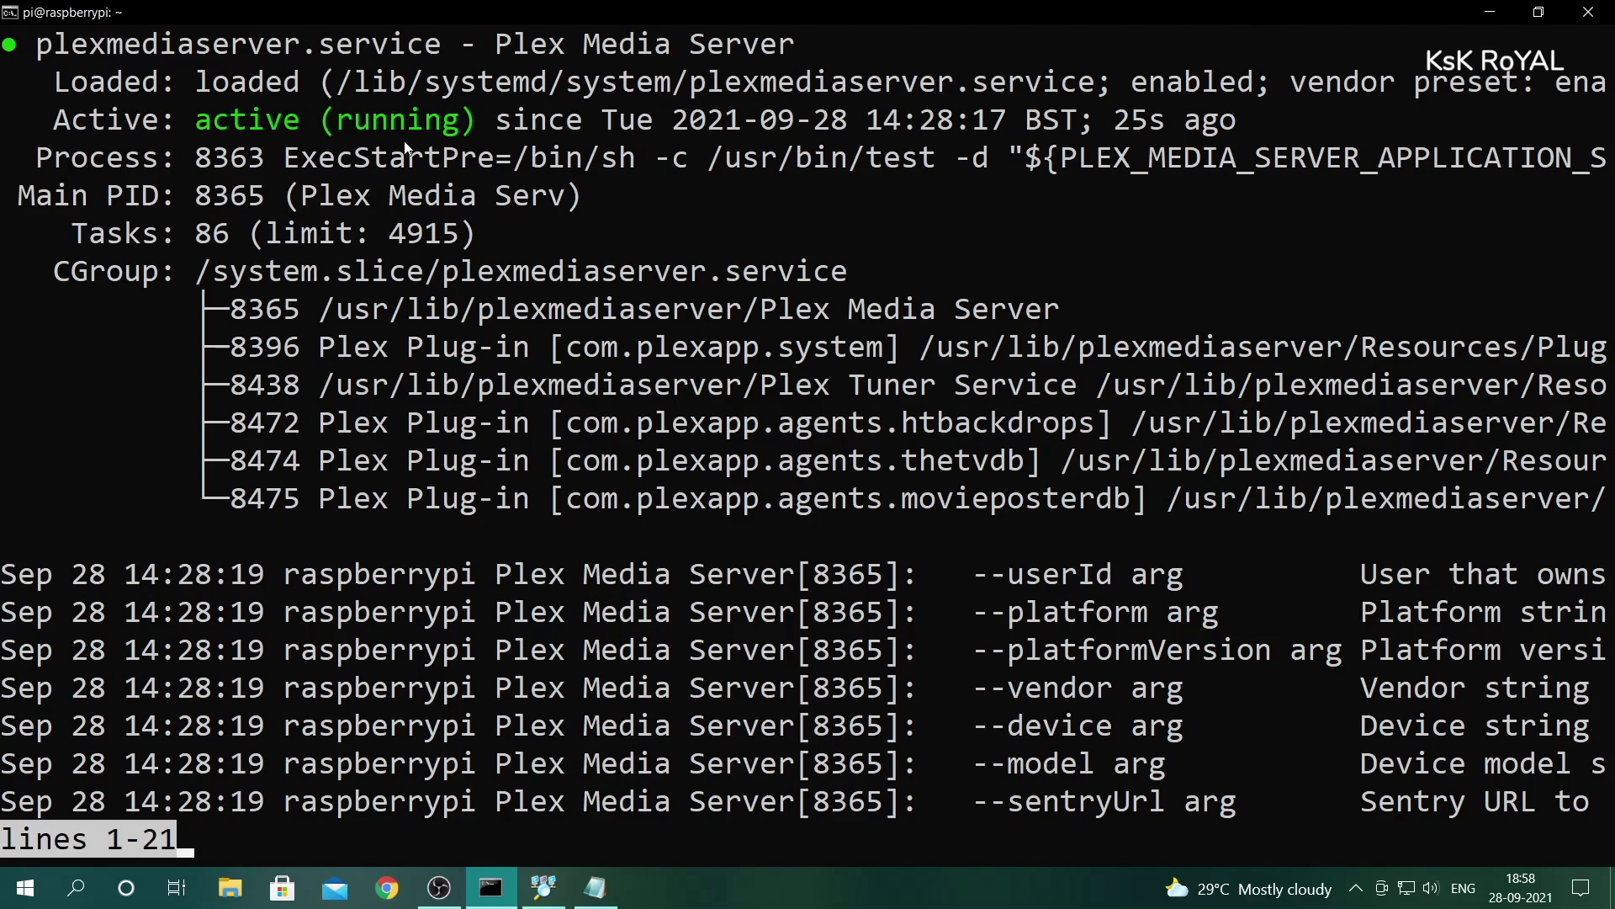
pyautogui.doubleClick(312, 123)
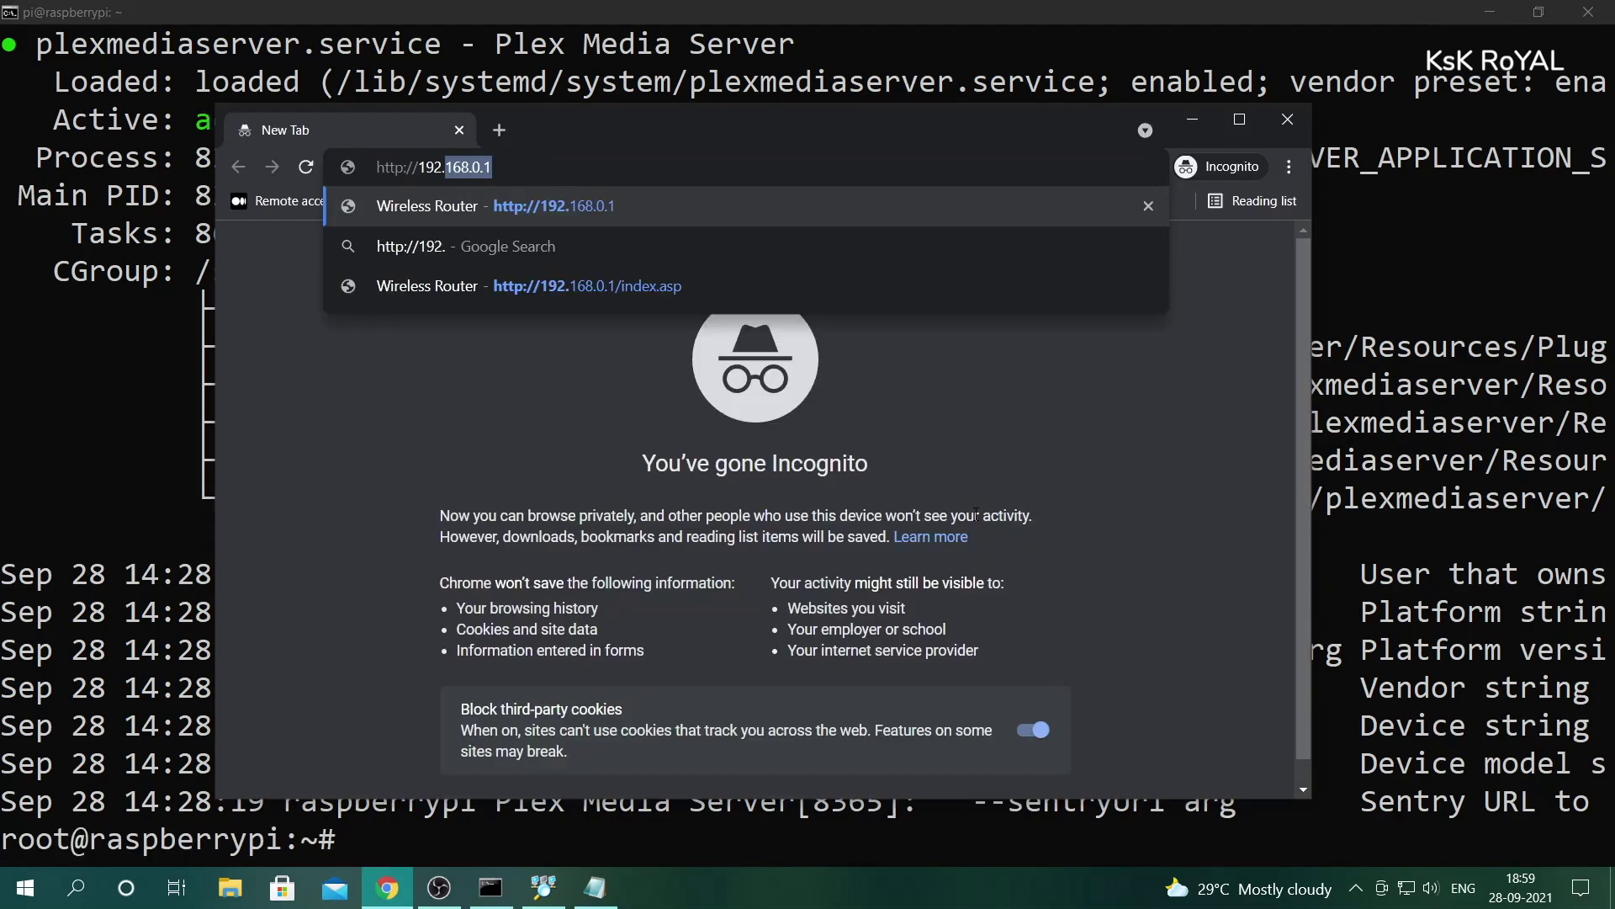
pyautogui.write('68.0.106')
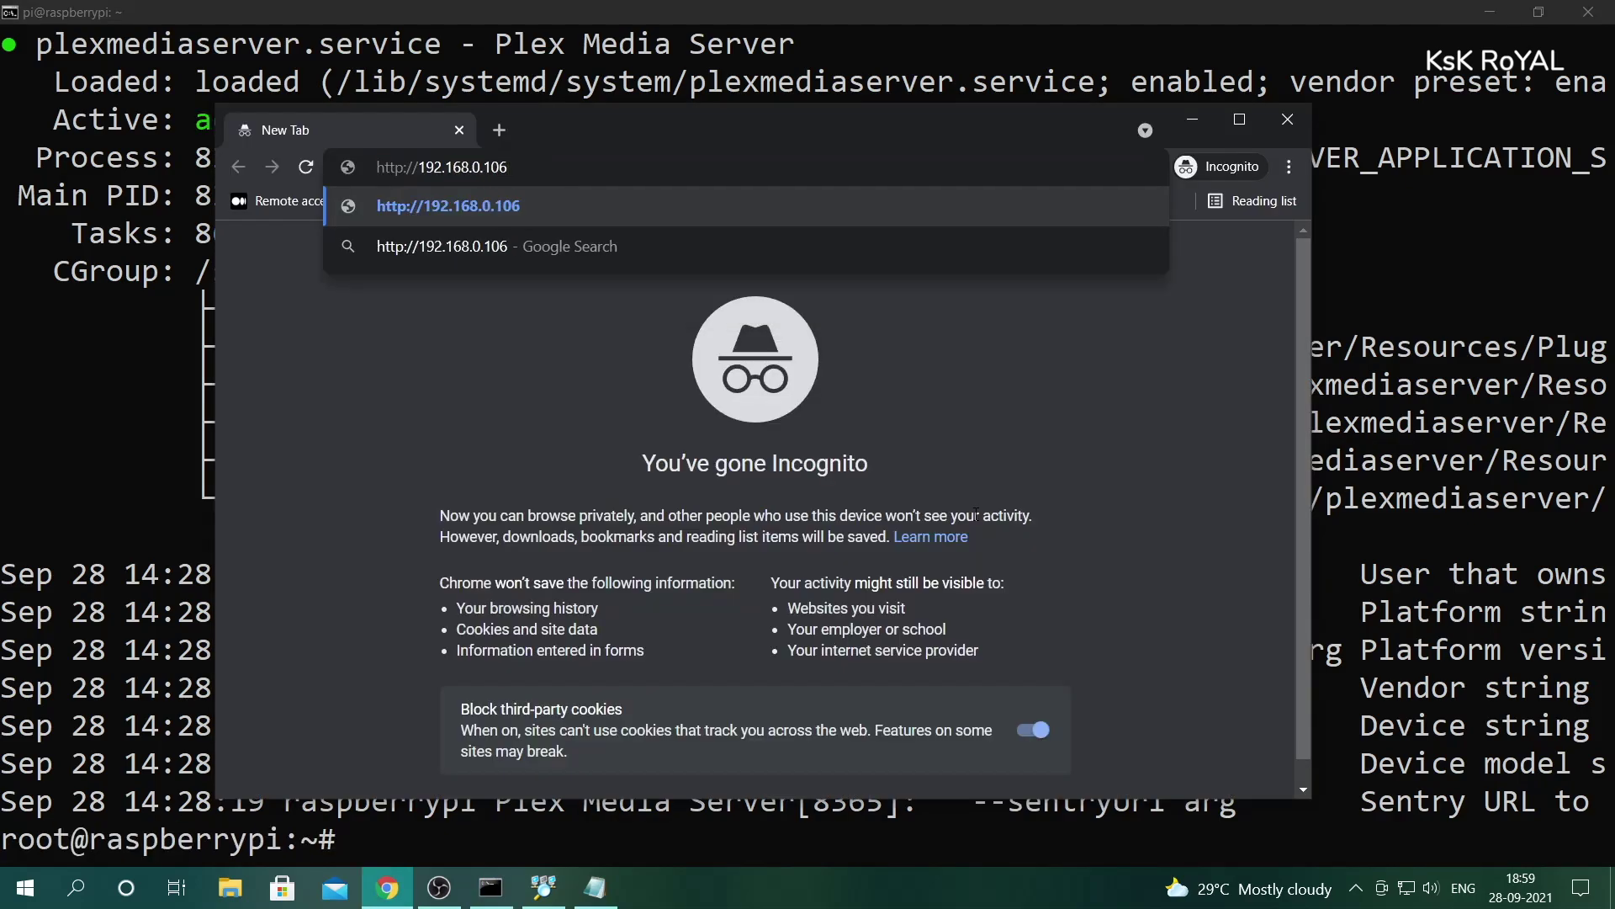
pyautogui.write(':32400')
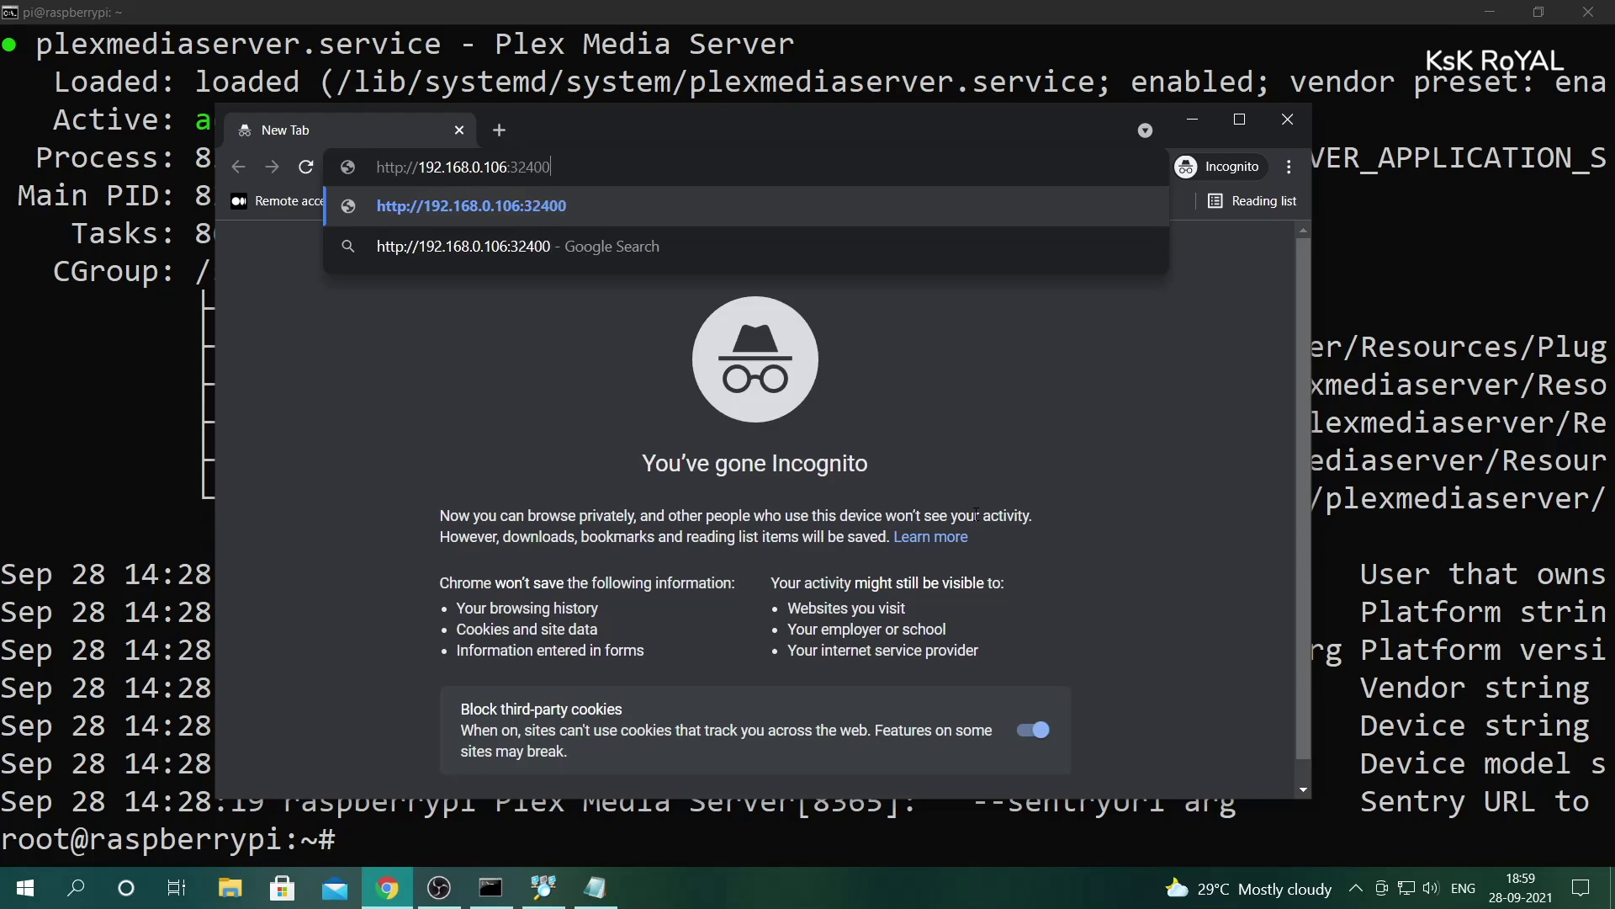
pyautogui.write('/web')
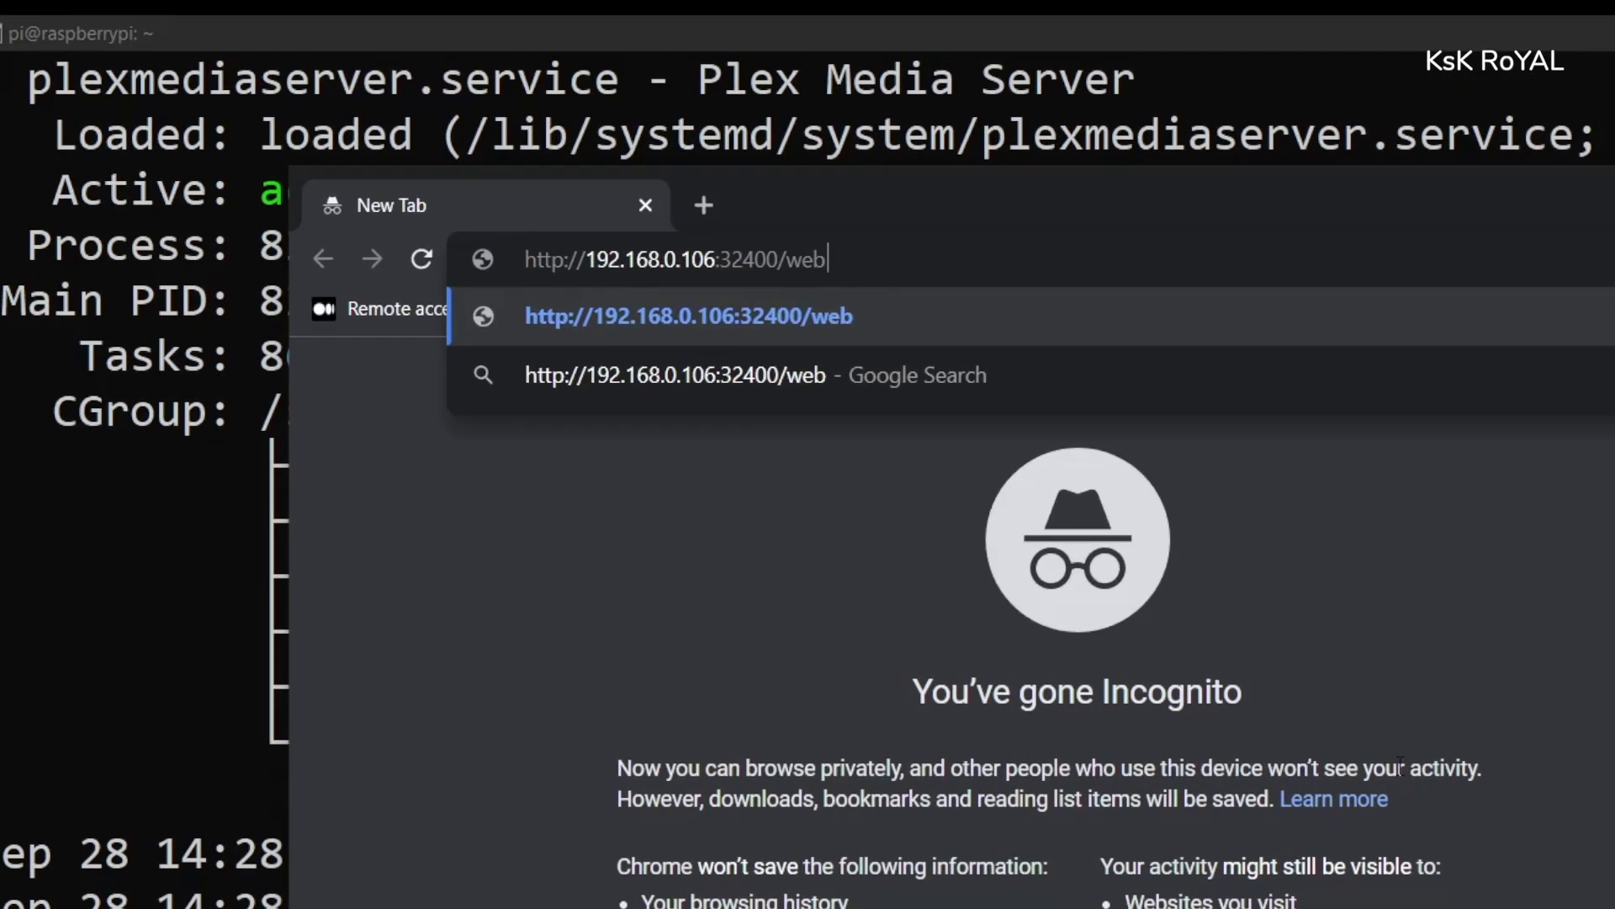
# - Load 192.168.0.106:32400/web and sign in with the saved account e-mail and password
pyautogui.press('Return')
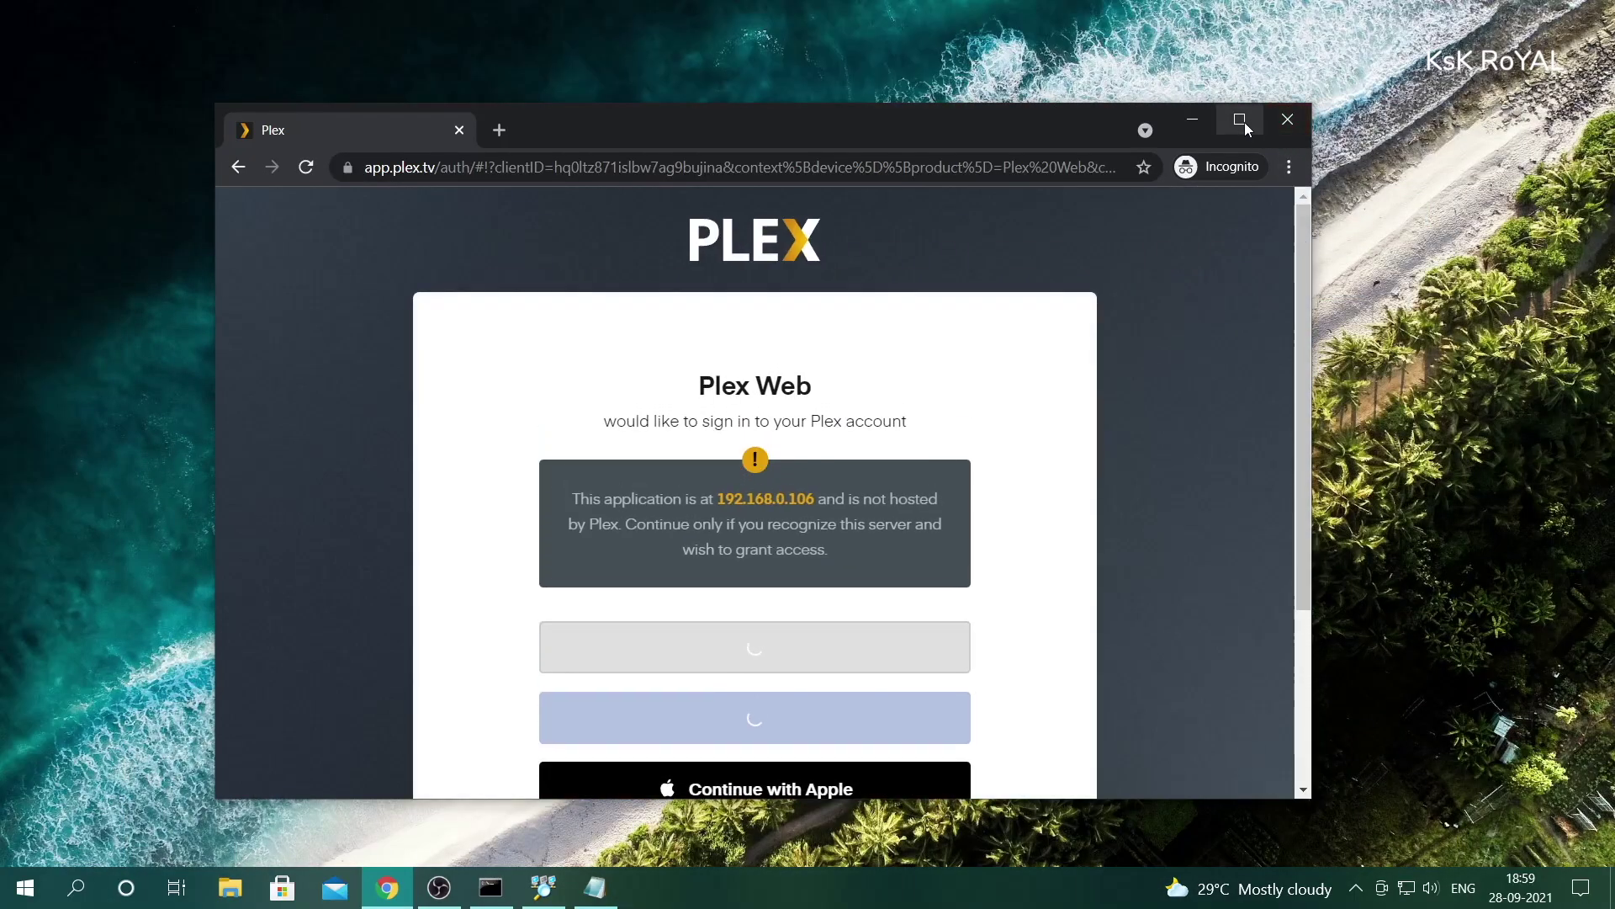
pyautogui.click(1245, 126)
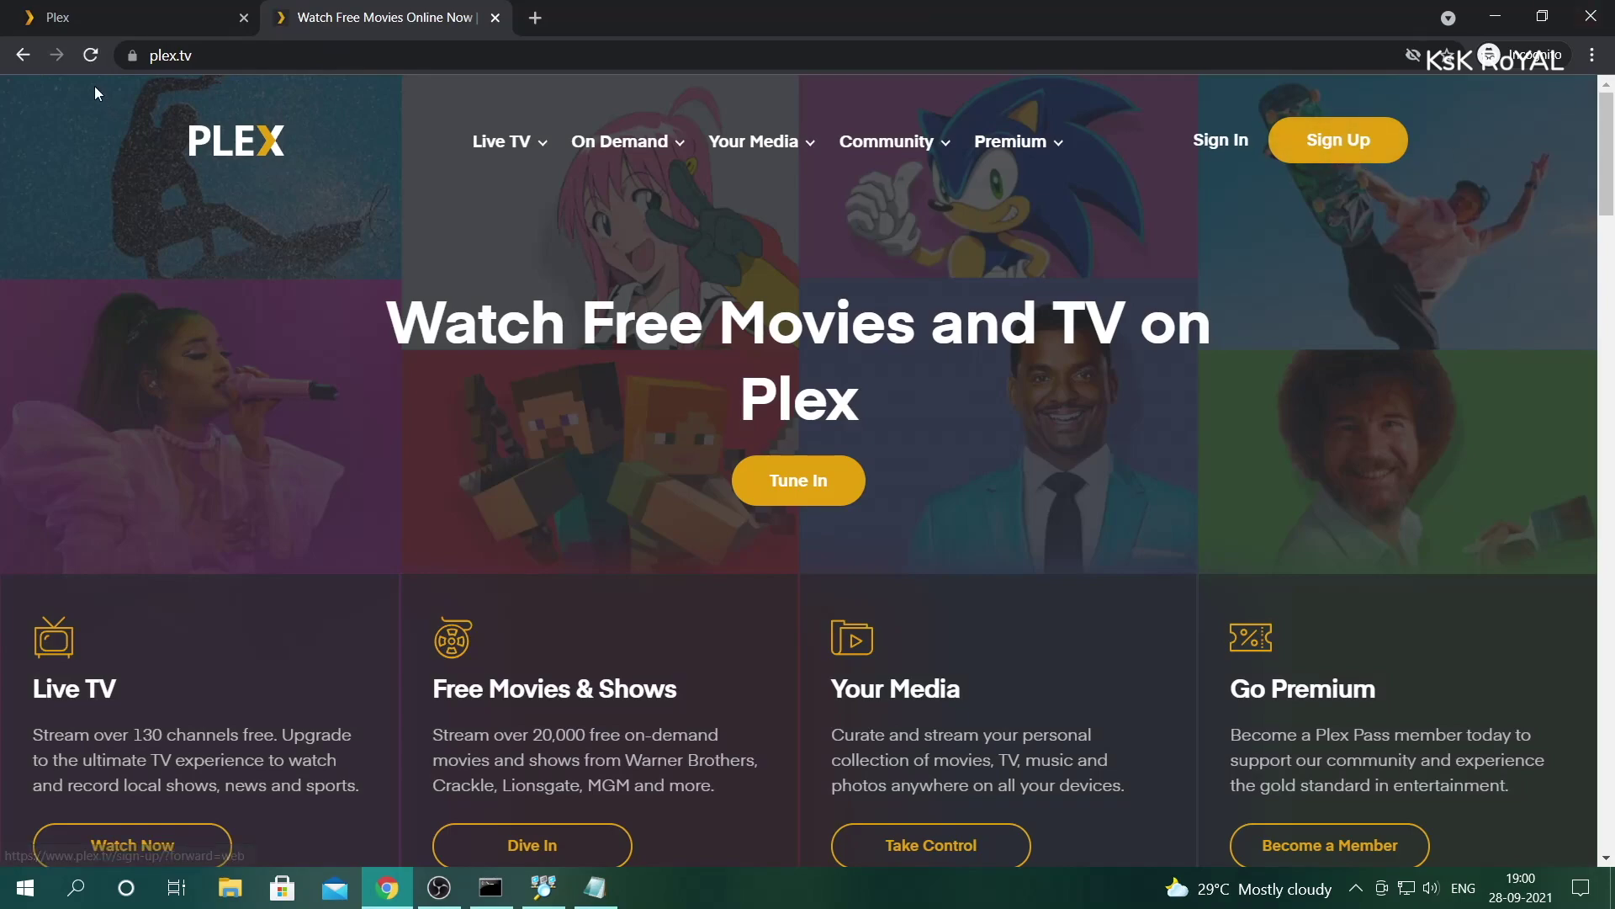
pyautogui.click(97, 10)
pyautogui.click(755, 717)
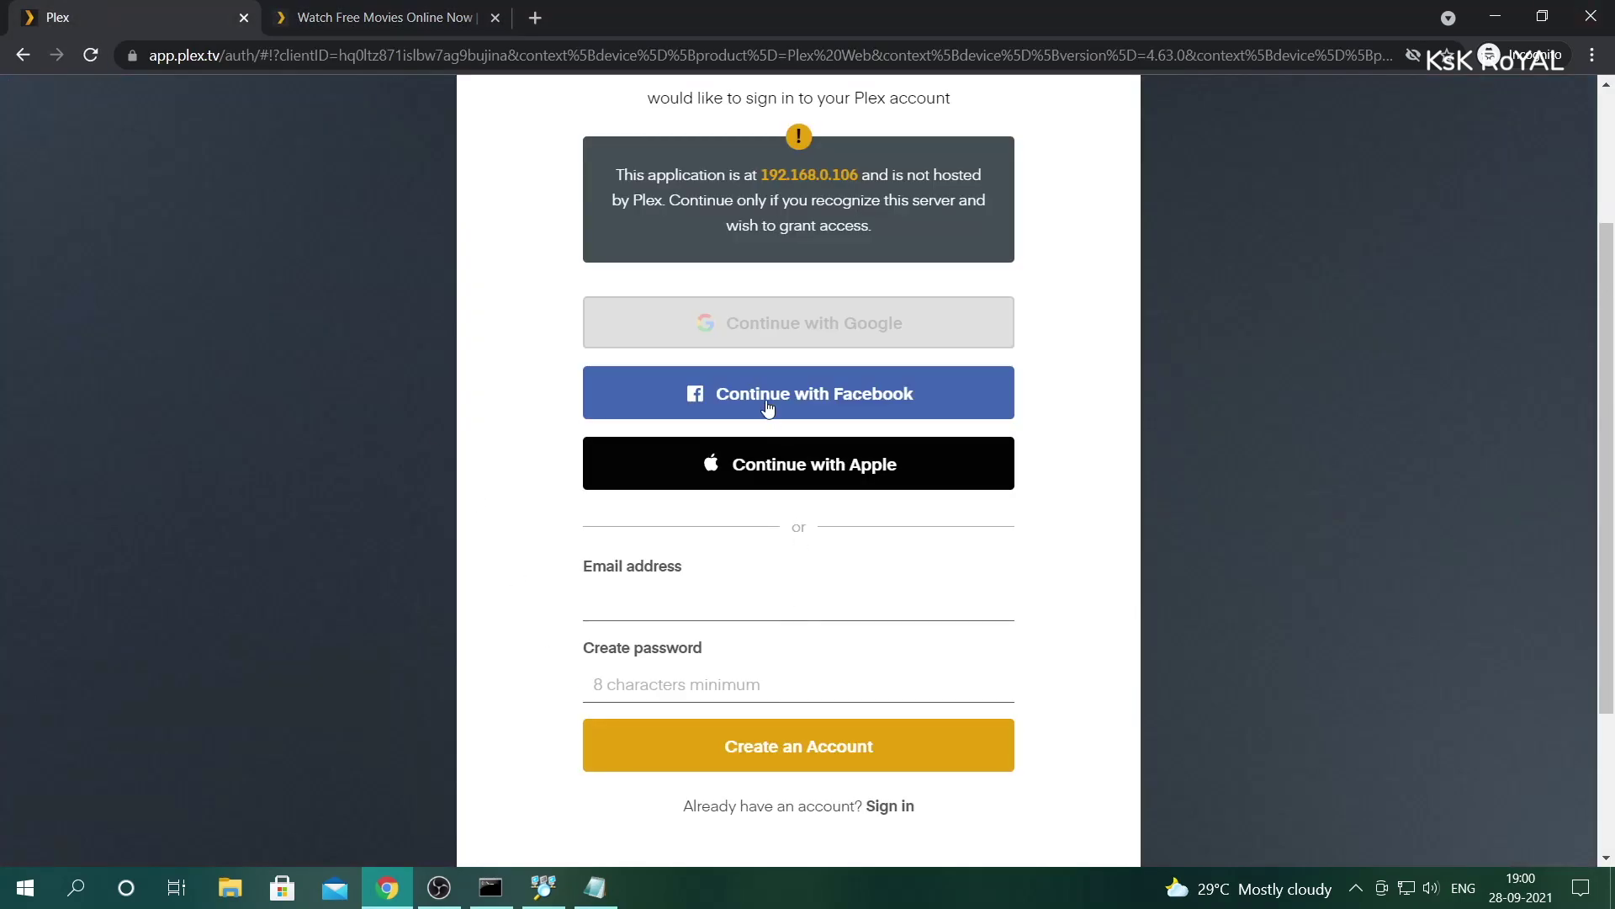
pyautogui.click(758, 601)
pyautogui.press('Down')
pyautogui.press('Return')
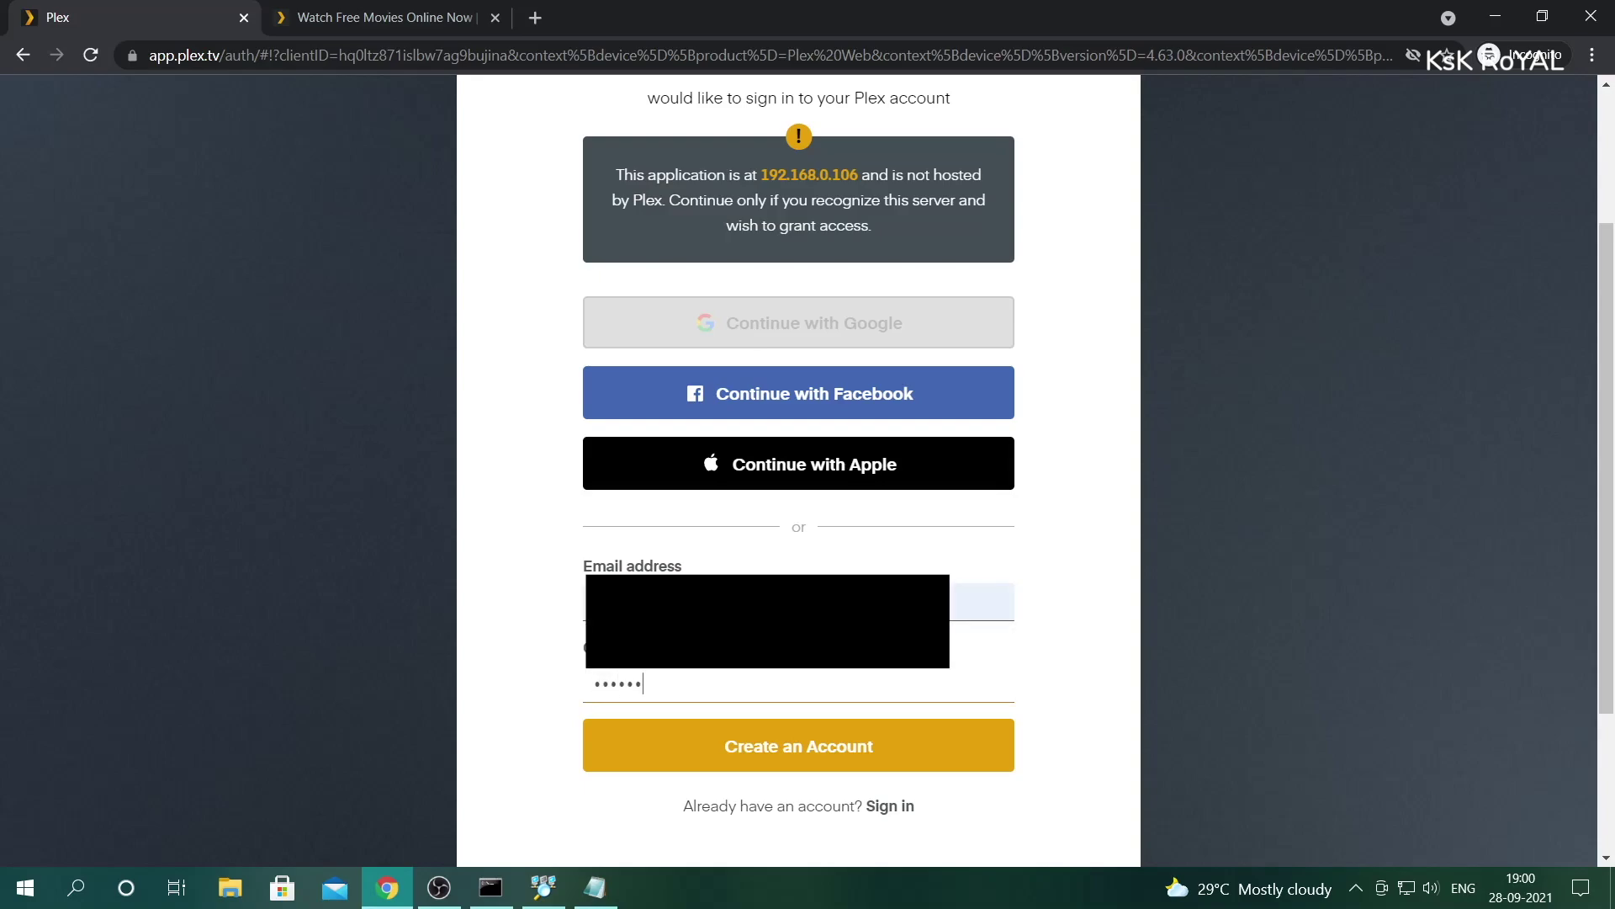
pyautogui.write('•••••••')
pyautogui.click(890, 805)
pyautogui.click(825, 750)
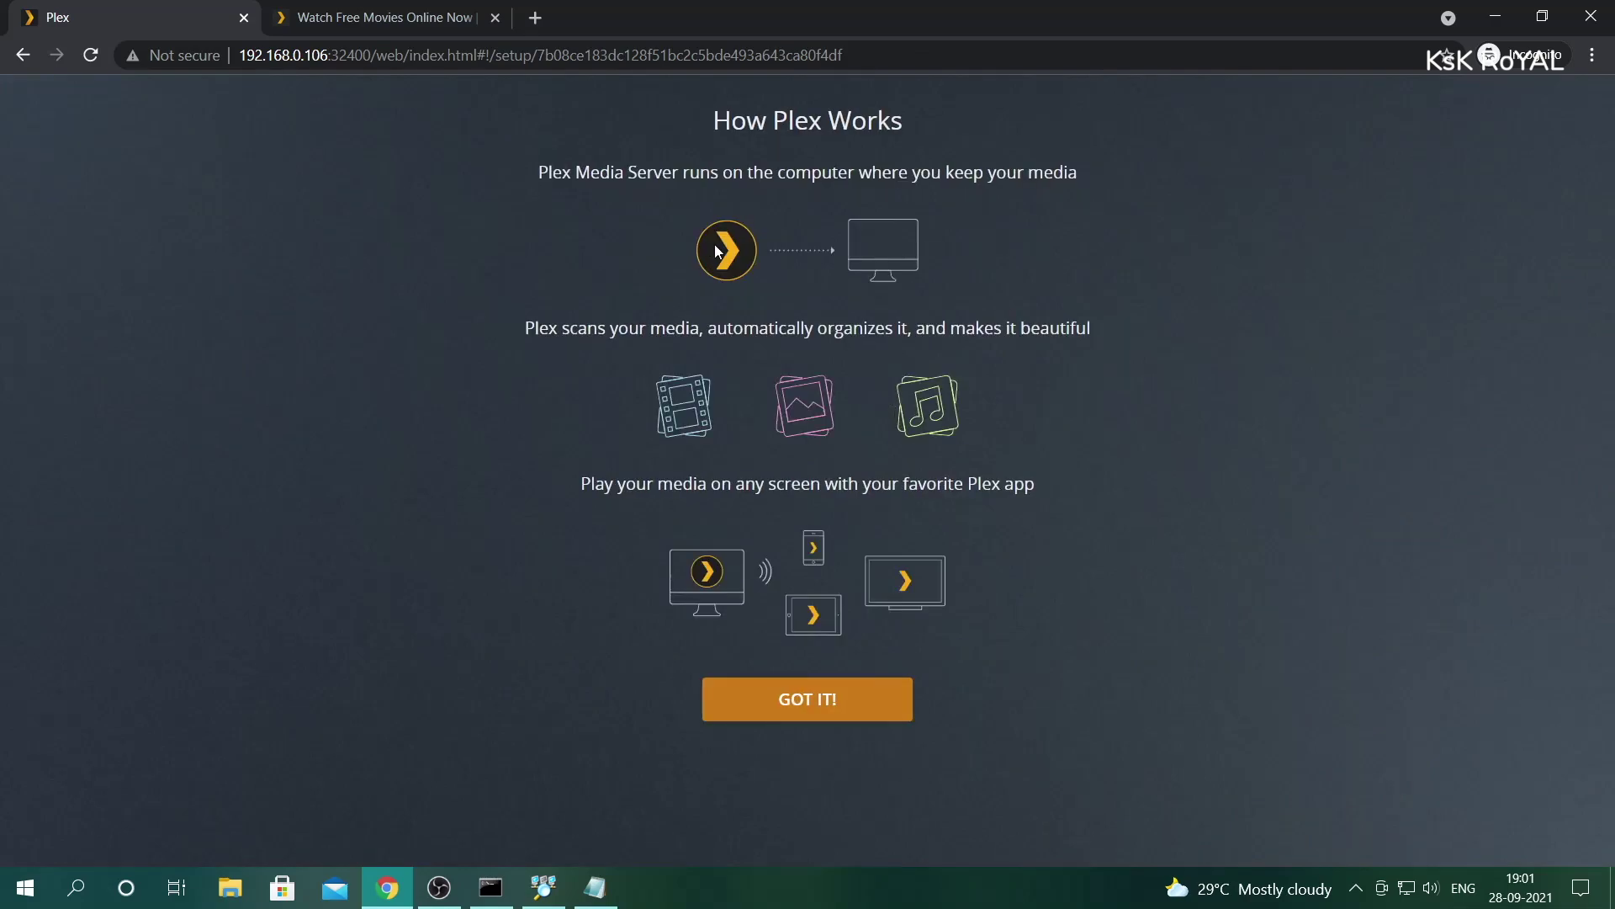
# - Dismiss the How Plex Works introduction and close the Plex Pass offer
pyautogui.moveTo(727, 175); pyautogui.dragTo(1055, 165)
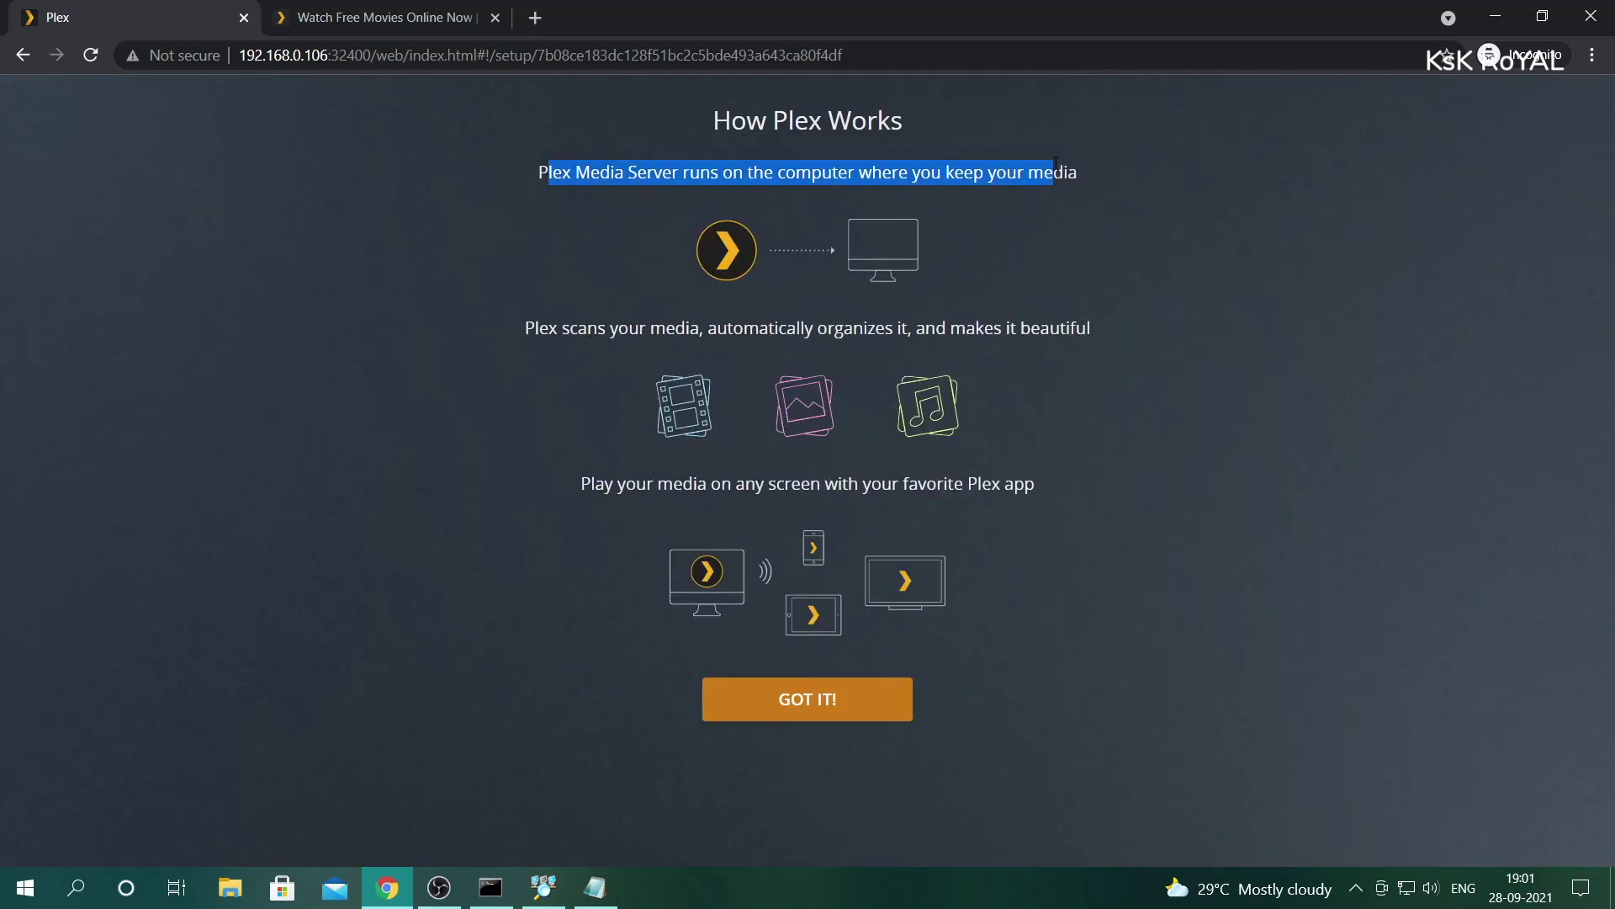
pyautogui.moveTo(872, 286); pyautogui.dragTo(1074, 483)
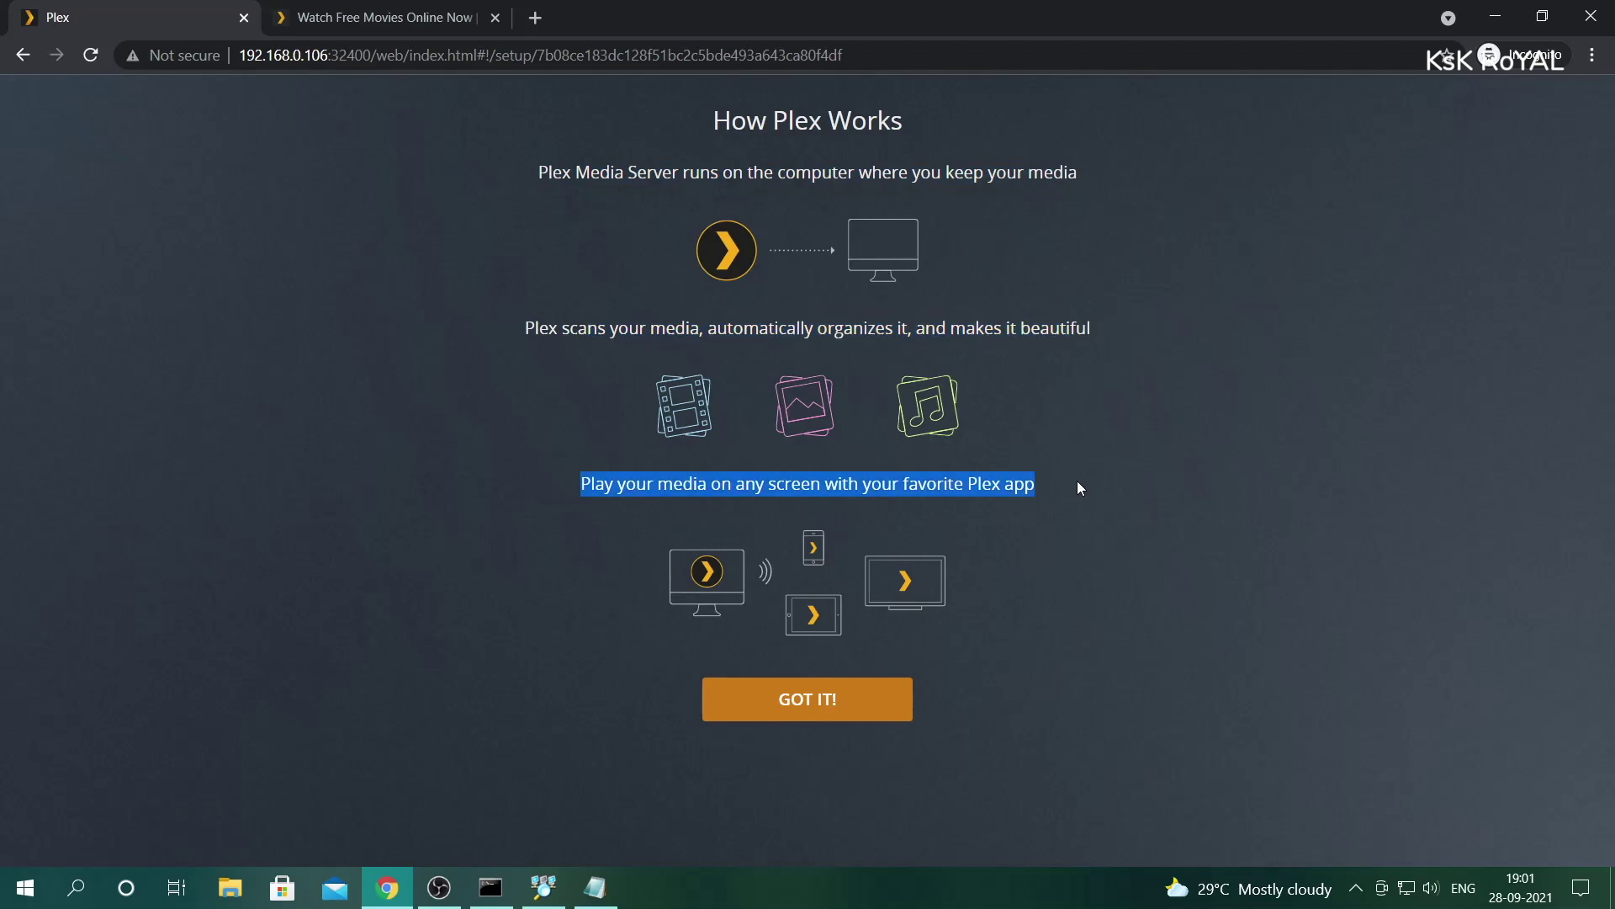
pyautogui.click(790, 700)
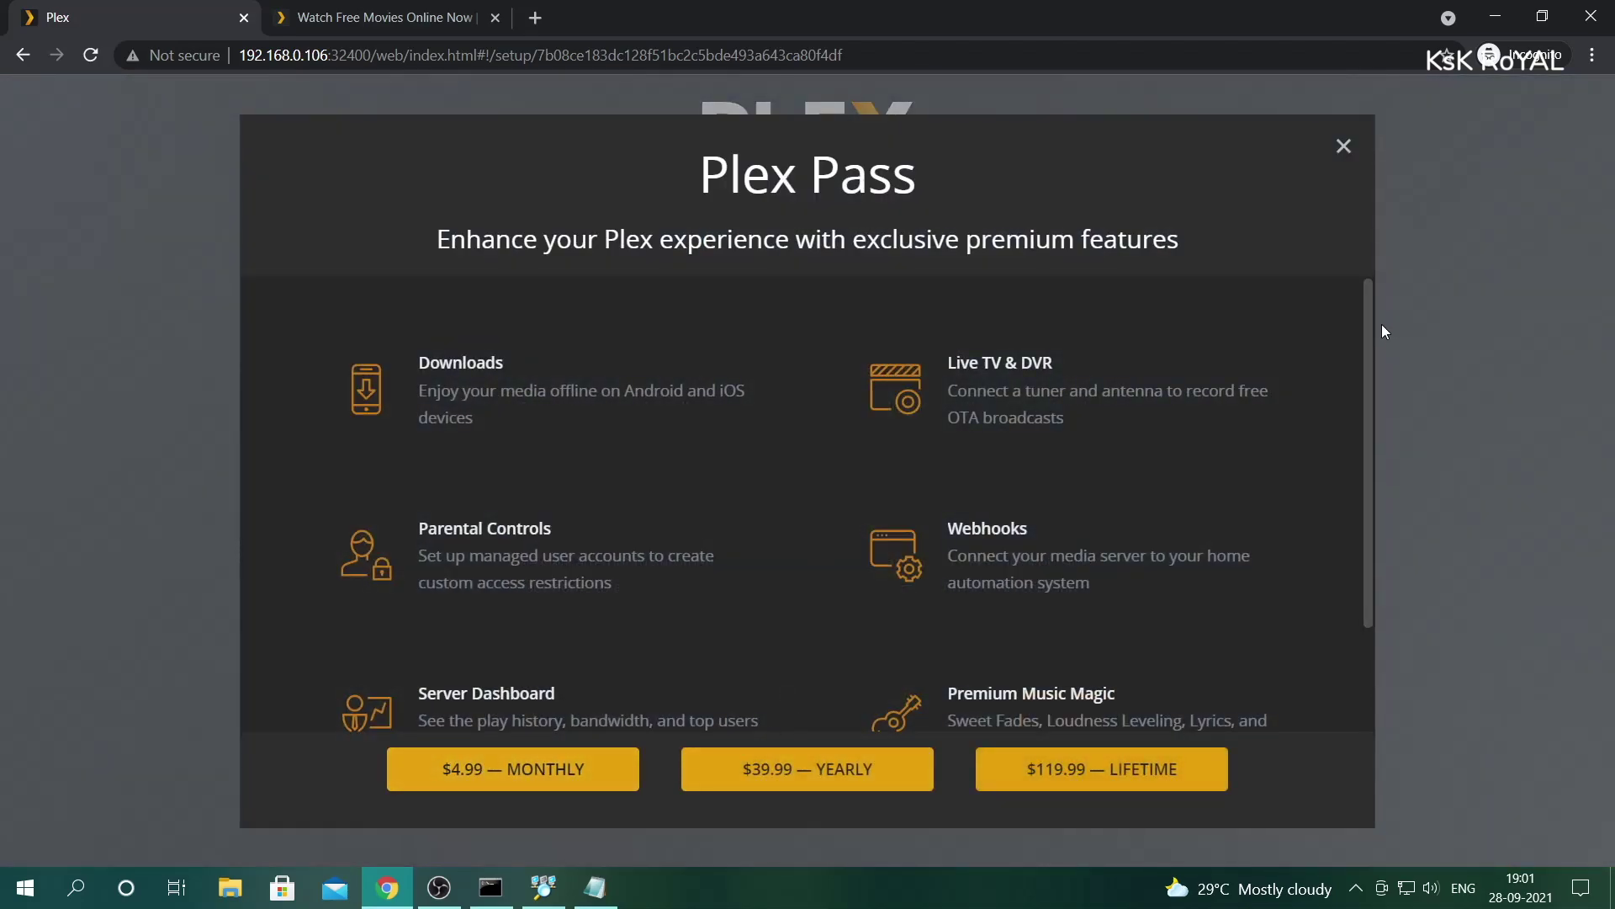
pyautogui.moveTo(1371, 385)
pyautogui.mouseDown()
pyautogui.moveTo(1374, 565)
pyautogui.moveTo(1379, 392)
pyautogui.mouseUp()
pyautogui.doubleClick(667, 240)
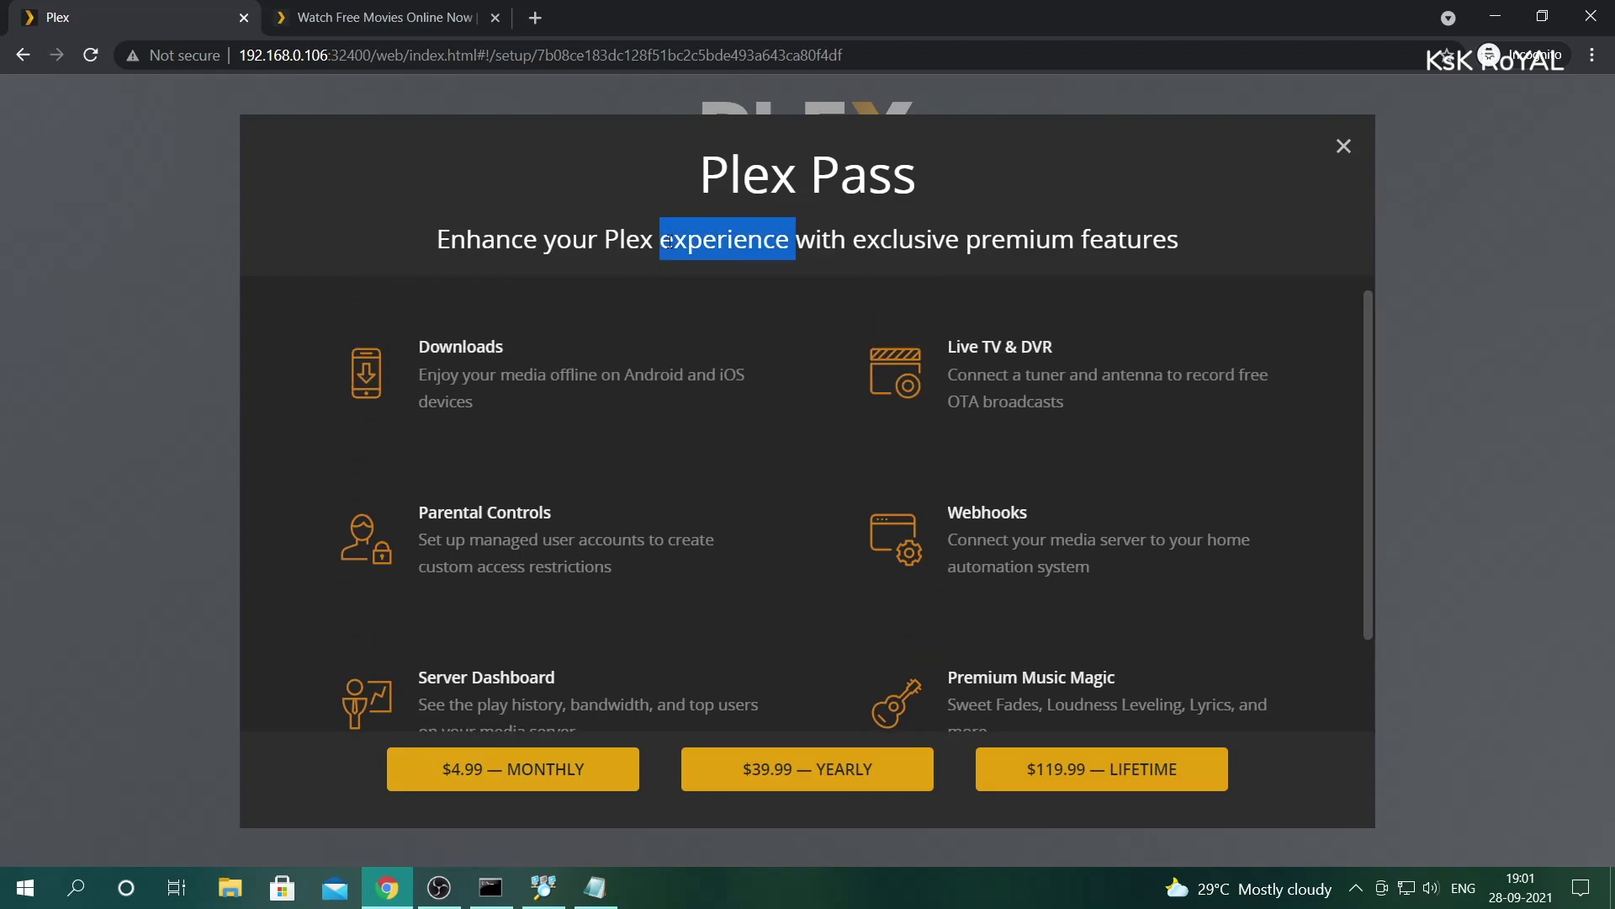
pyautogui.tripleClick(667, 241)
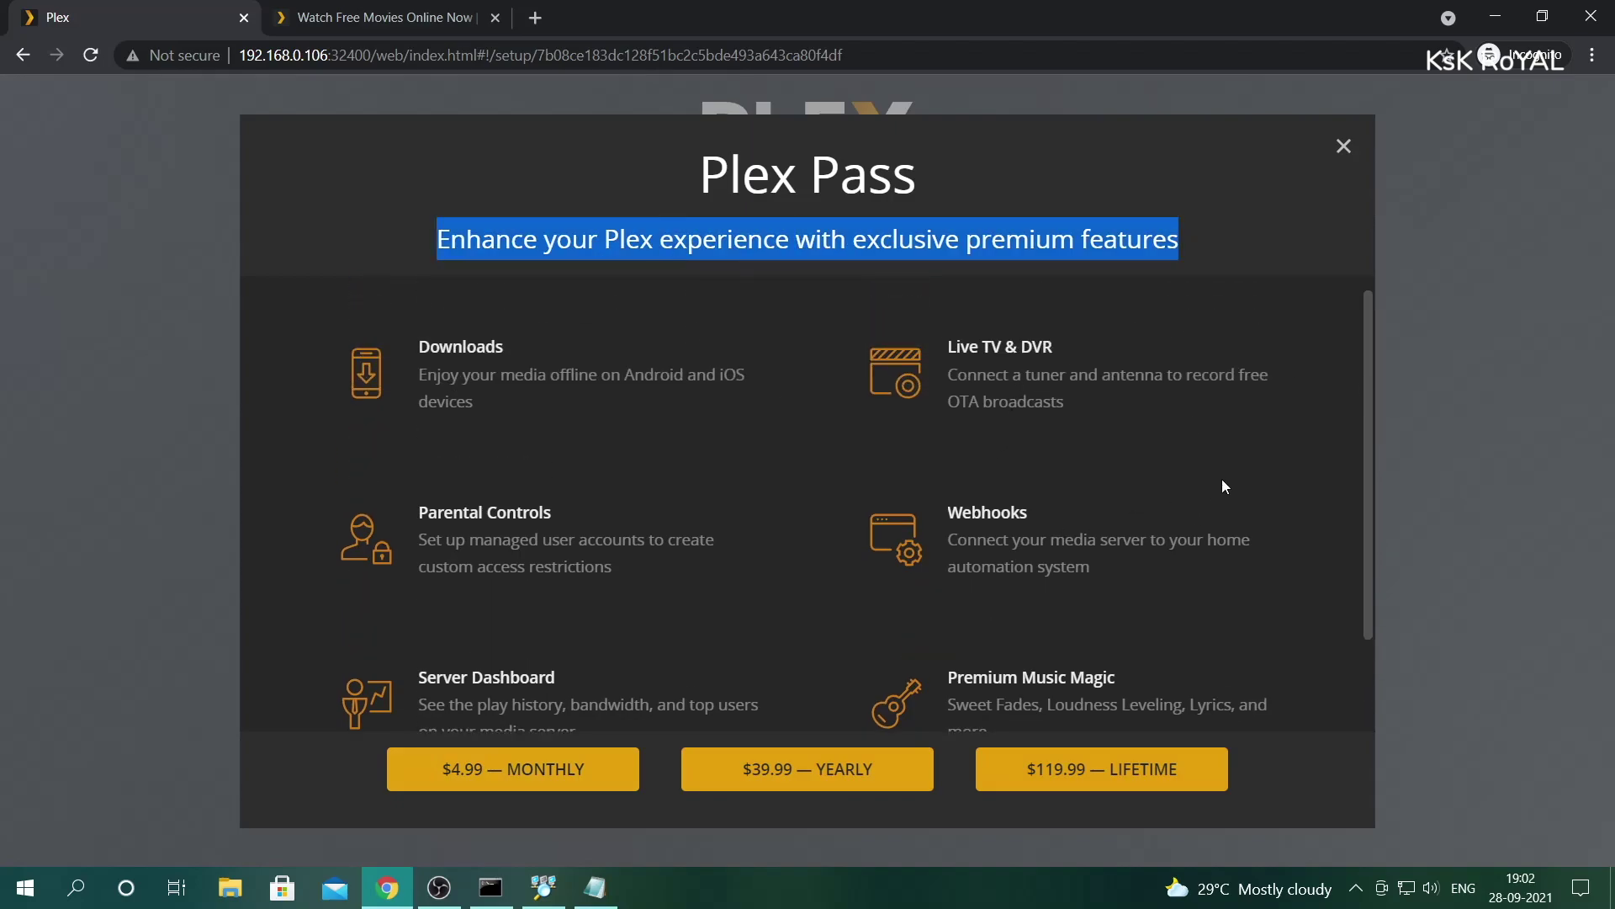
pyautogui.click(1337, 148)
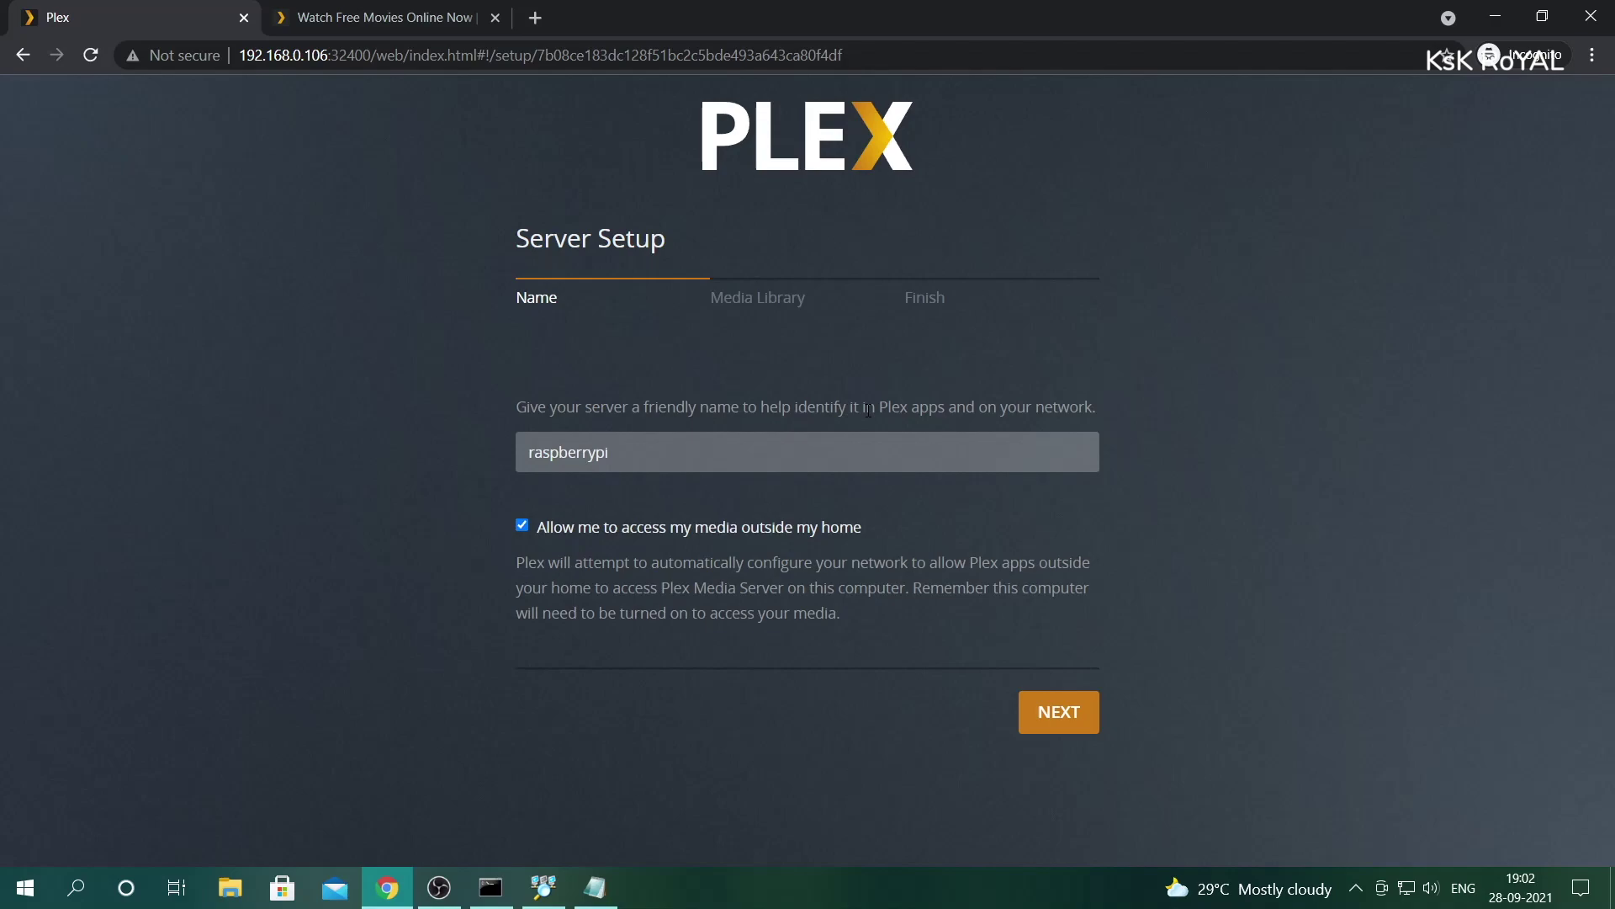
# - Change the server's friendly name from raspberrypi to raspberrypi4
pyautogui.click(767, 434)
pyautogui.write('4')
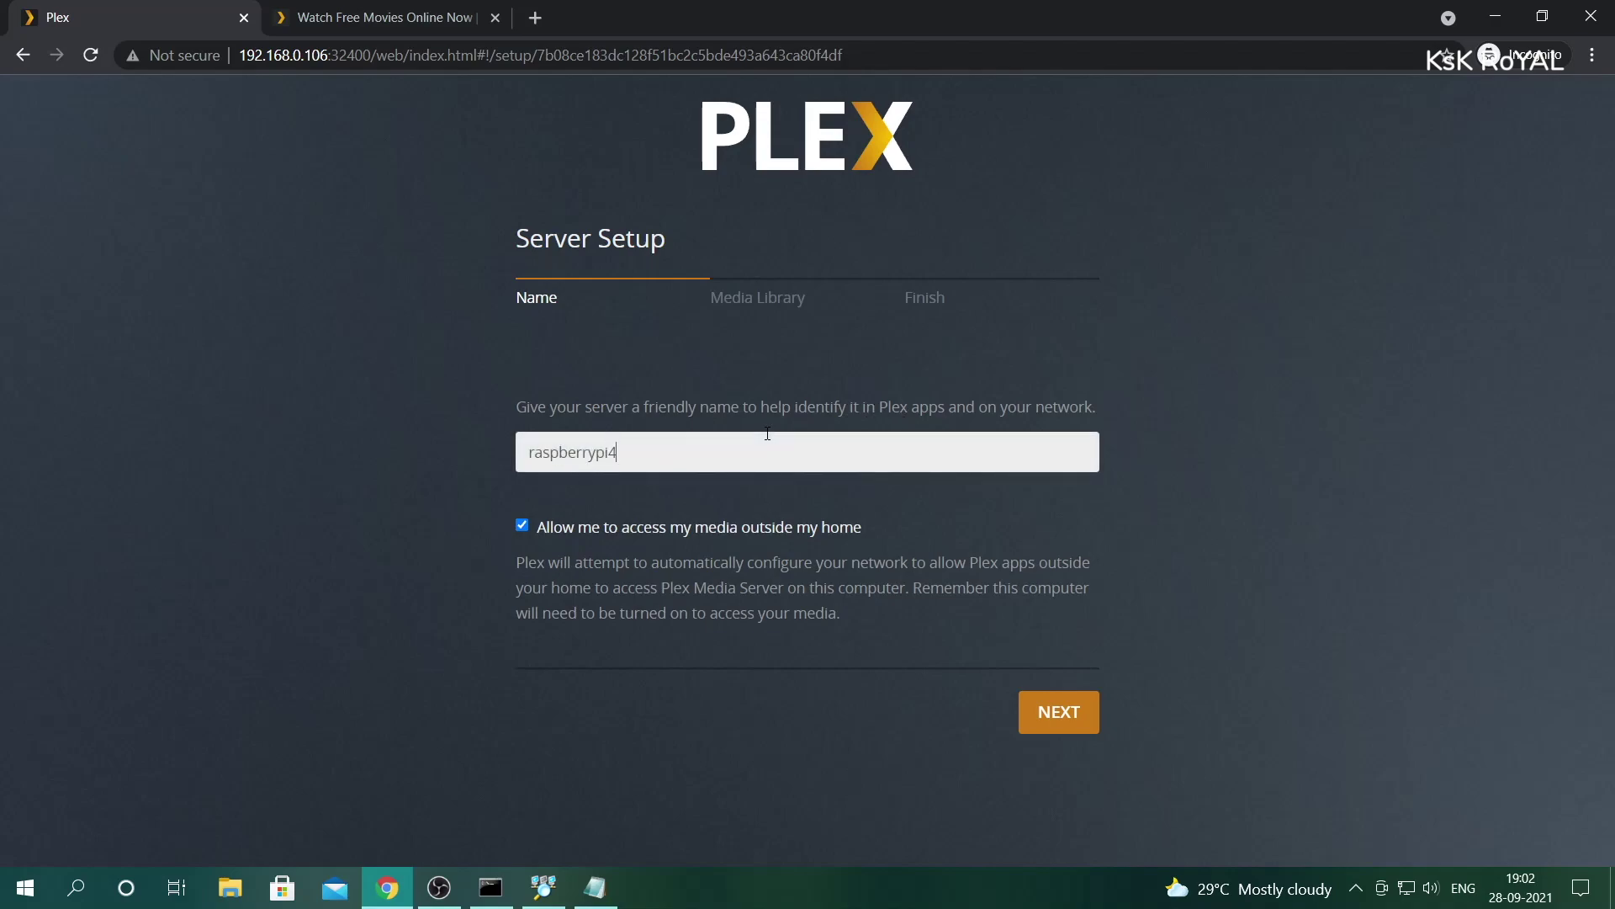
pyautogui.click(541, 535)
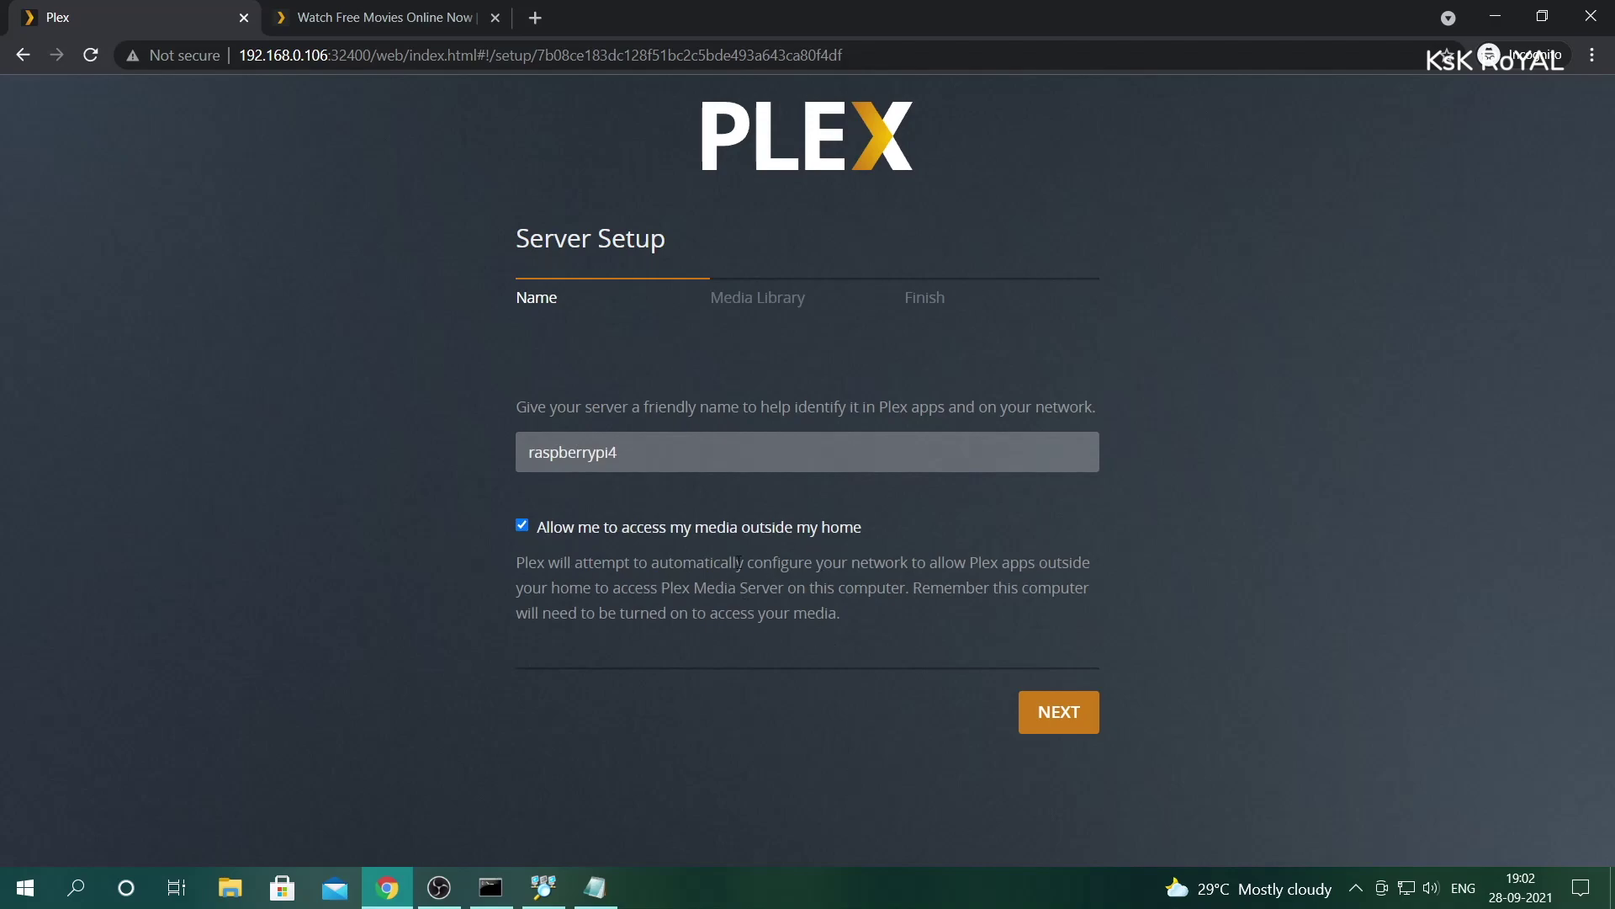
# - Advance to the Media Library step and start a new library of type Movies
pyautogui.click(1059, 711)
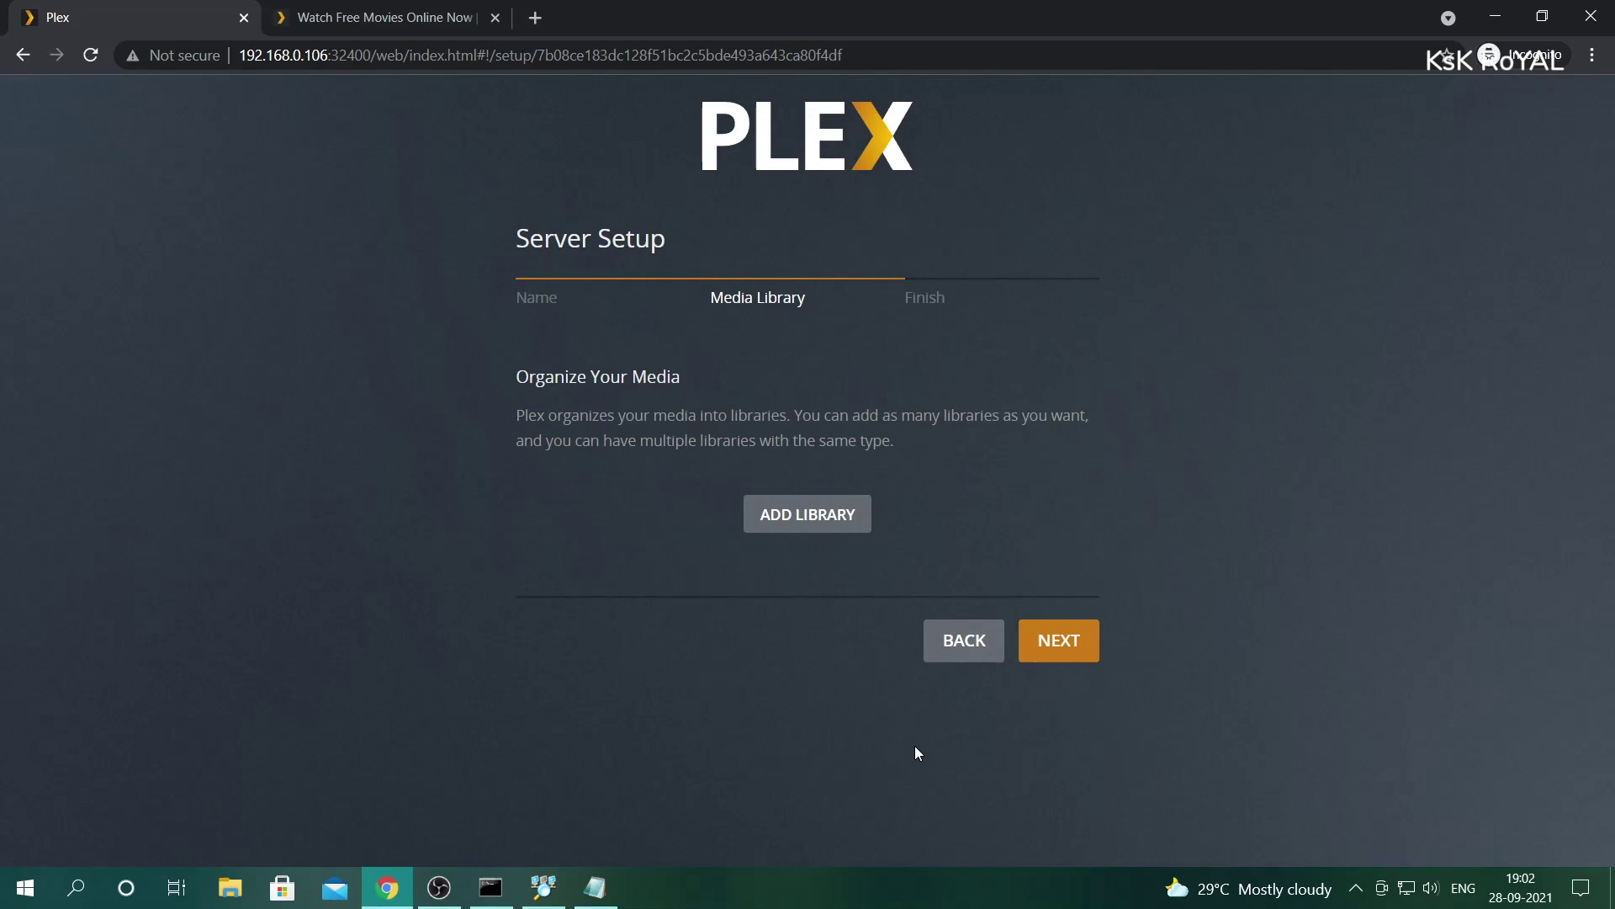
pyautogui.click(806, 527)
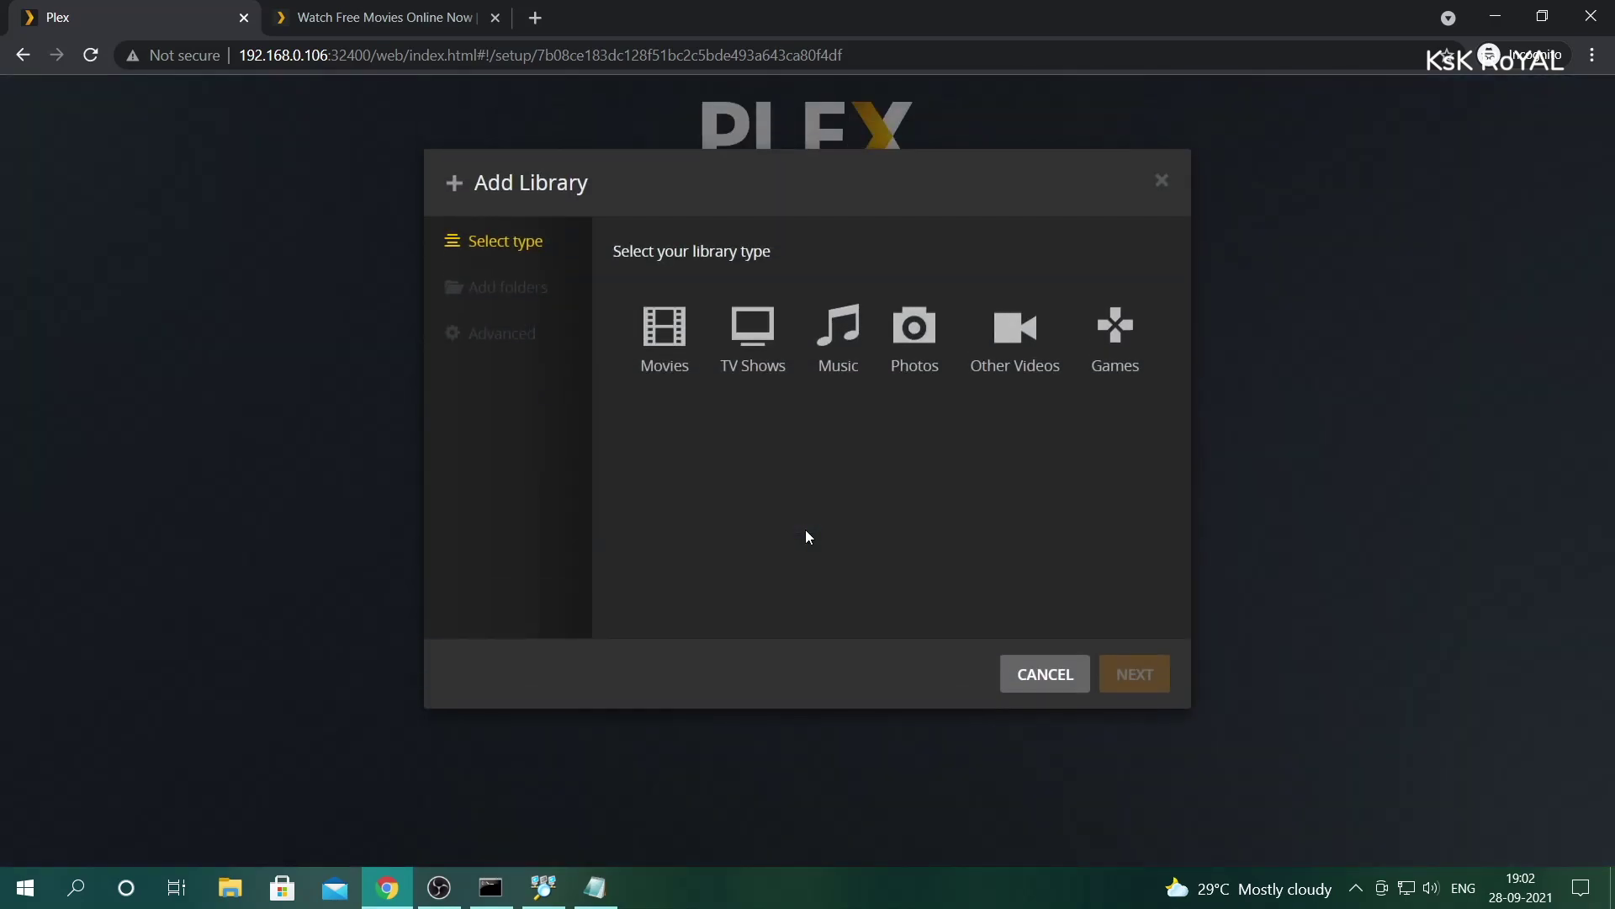
pyautogui.click(693, 356)
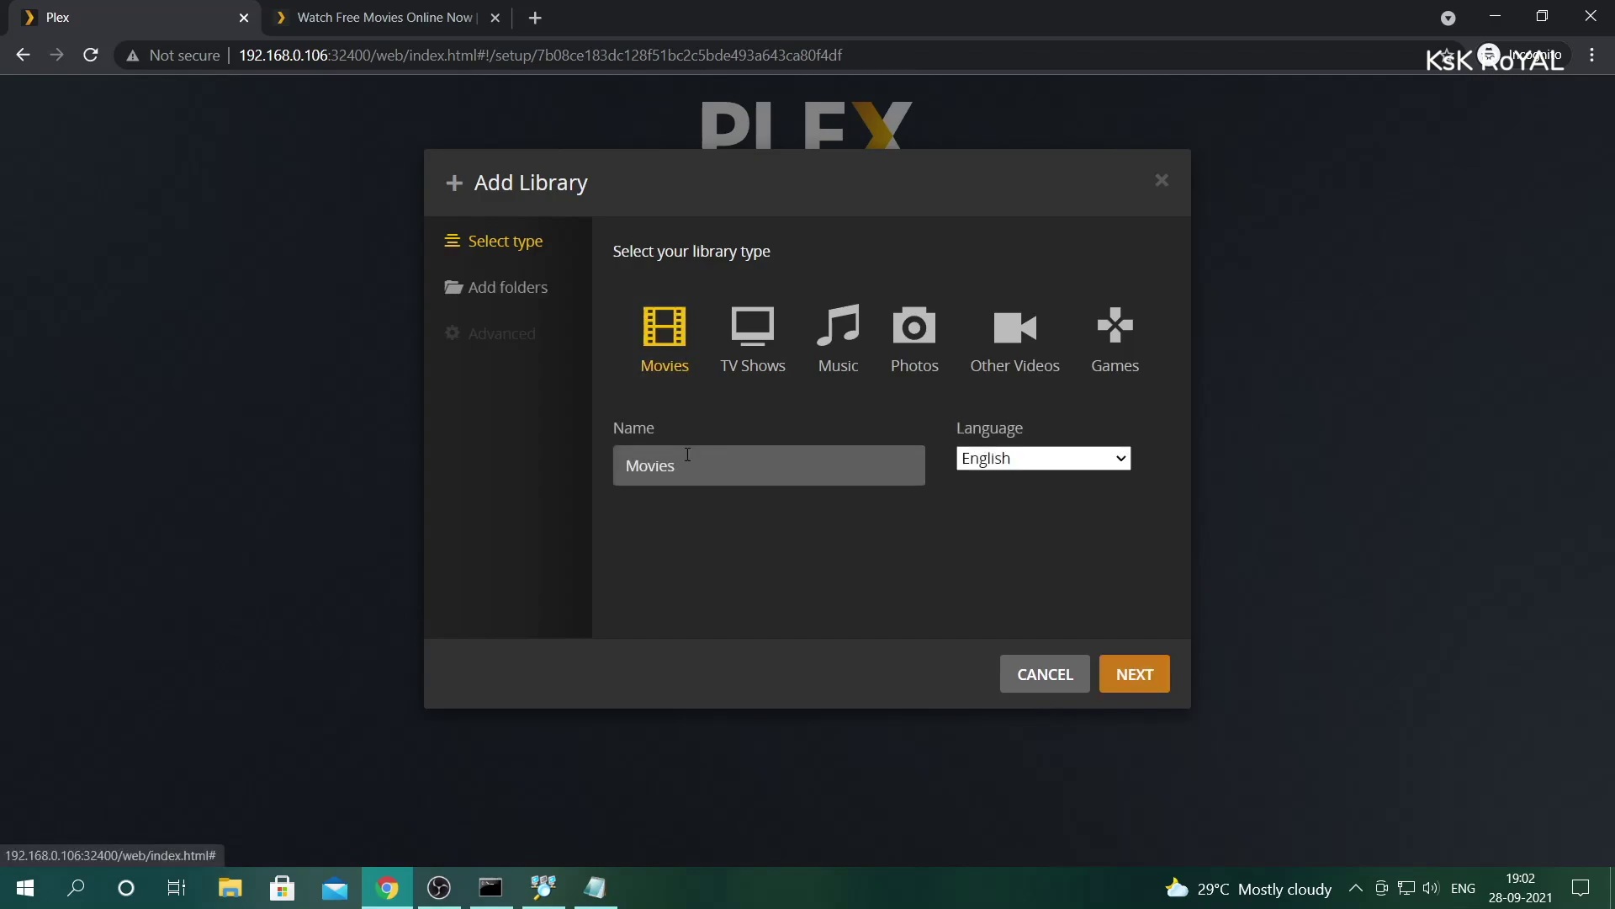
pyautogui.click(532, 289)
# - Set the Movies library folder to /plex_media/Videos and create the library
pyautogui.click(851, 309)
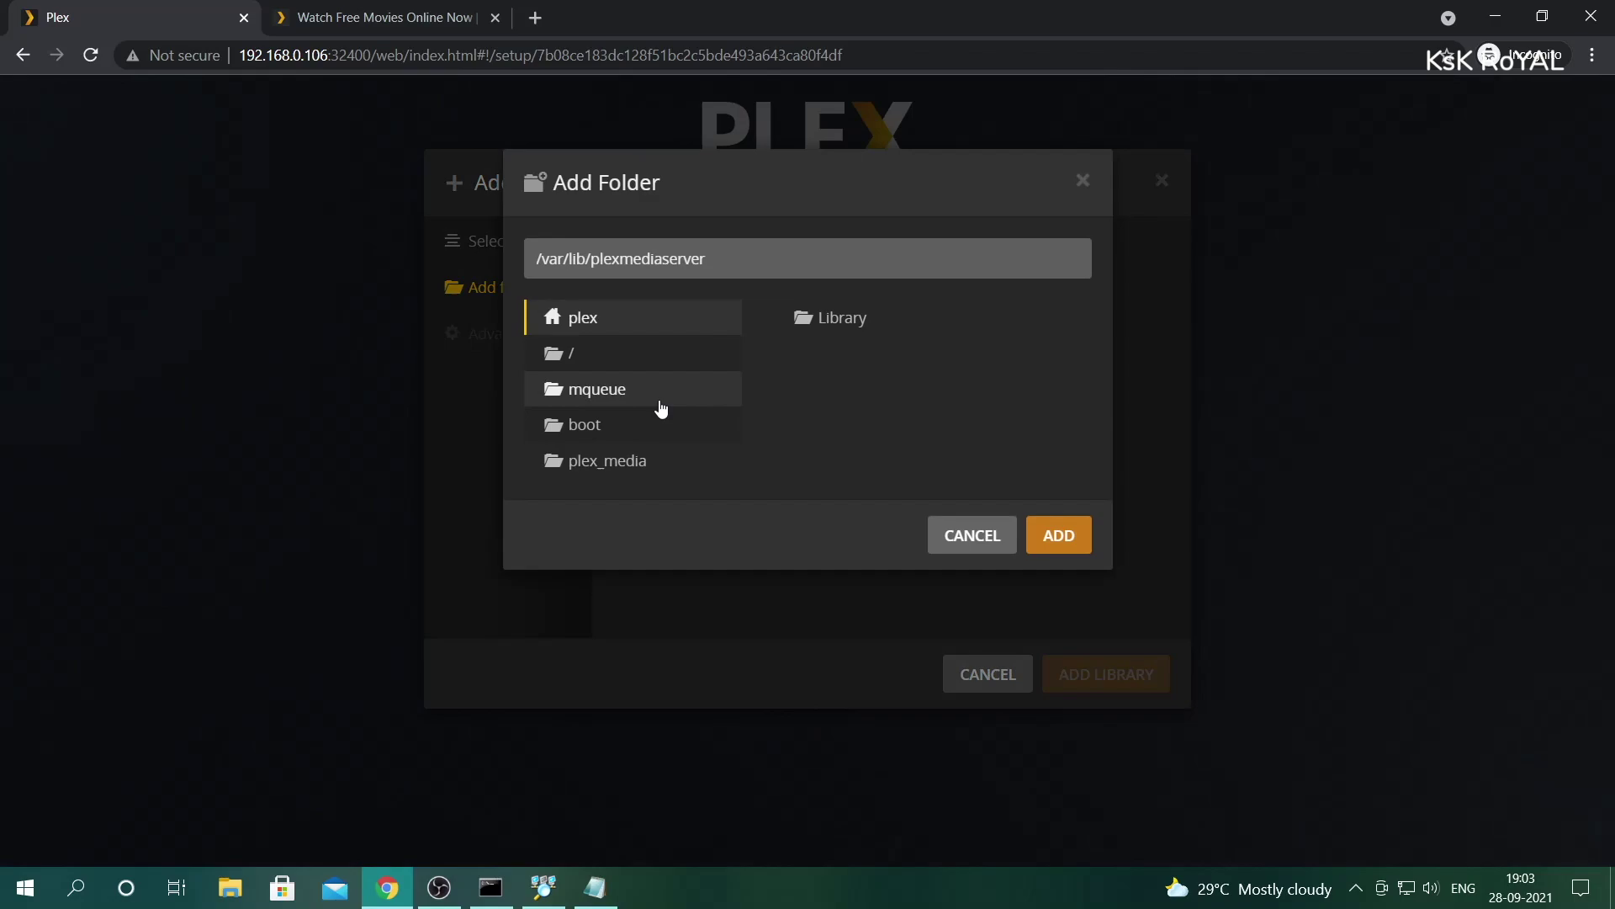
pyautogui.click(580, 353)
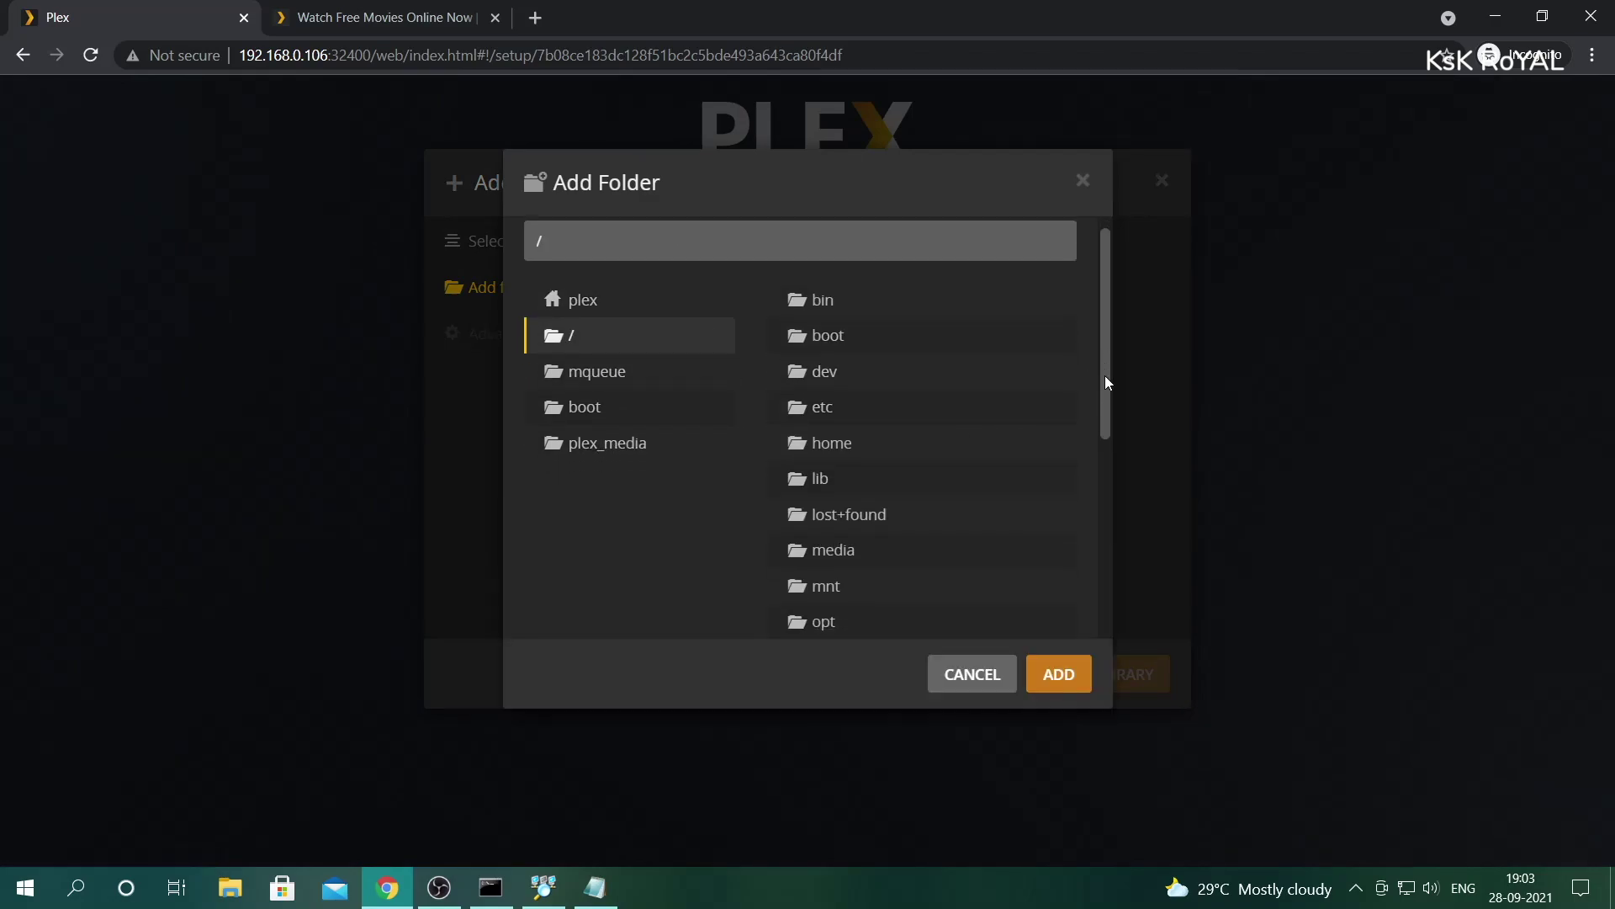
pyautogui.moveTo(1108, 386); pyautogui.dragTo(1107, 498)
pyautogui.click(883, 462)
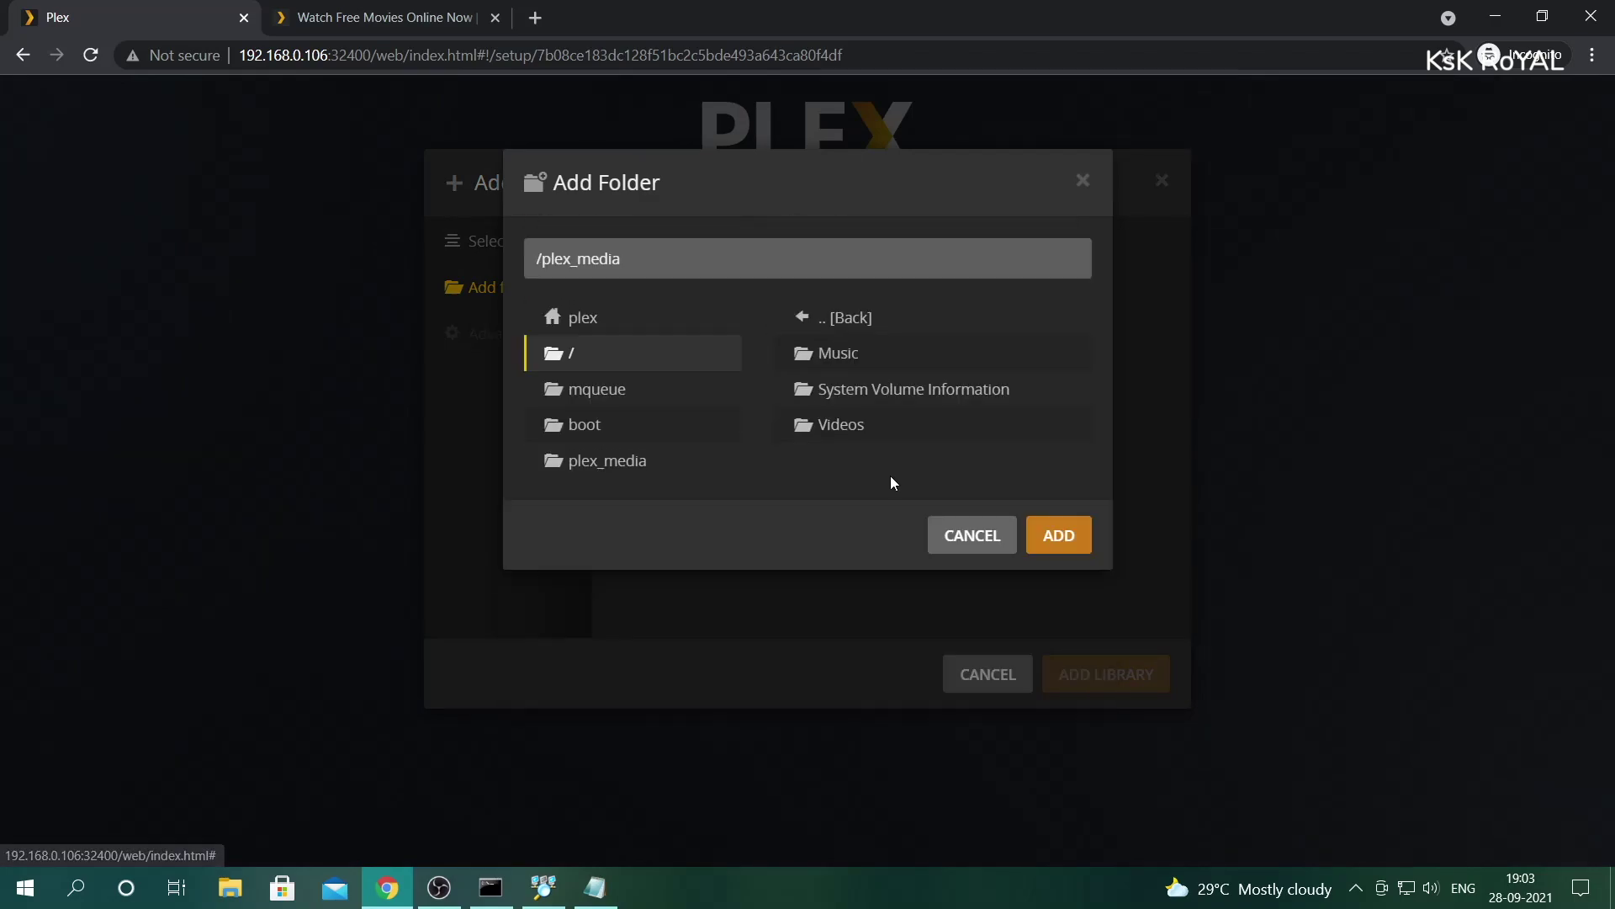
pyautogui.click(869, 434)
pyautogui.click(1058, 576)
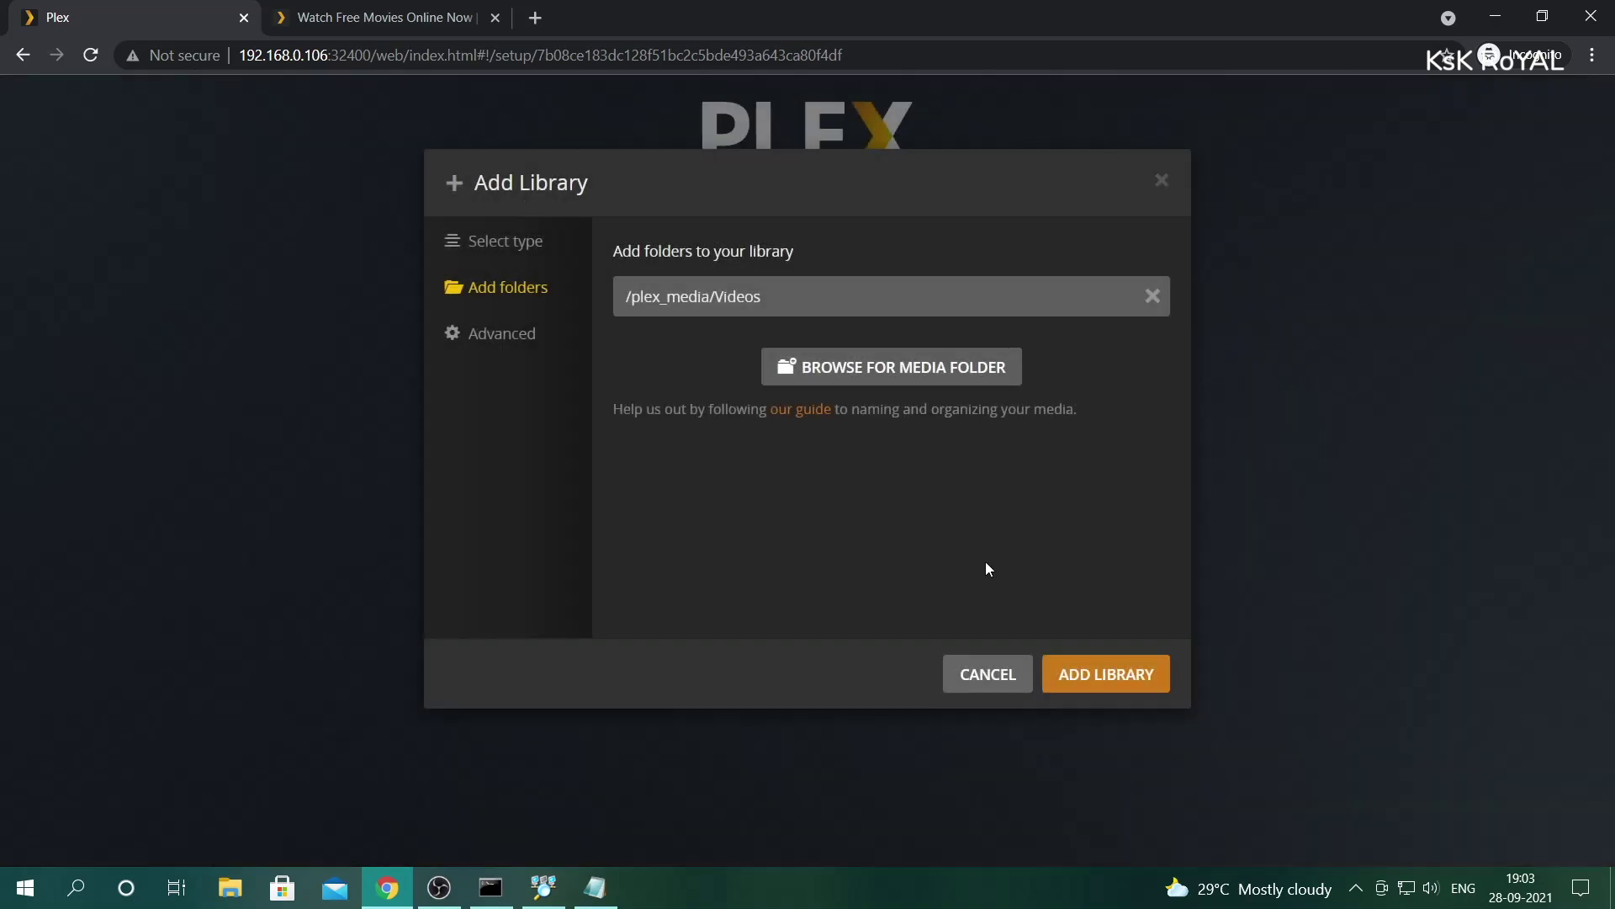
pyautogui.click(501, 333)
pyautogui.moveTo(1185, 270); pyautogui.dragTo(1168, 626)
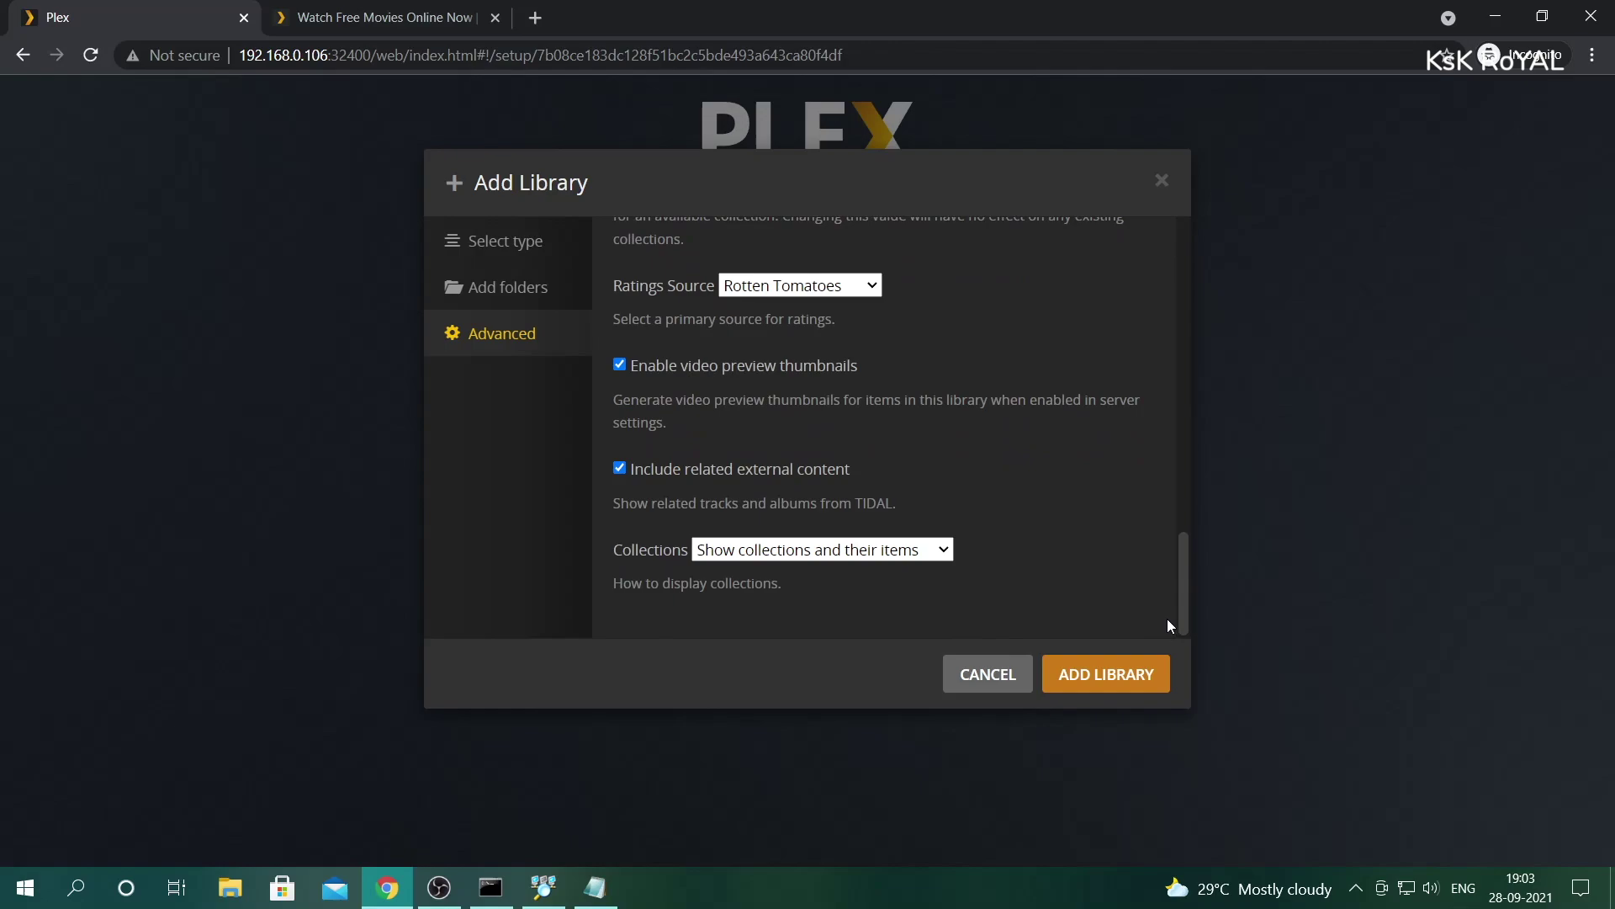
pyautogui.click(1112, 682)
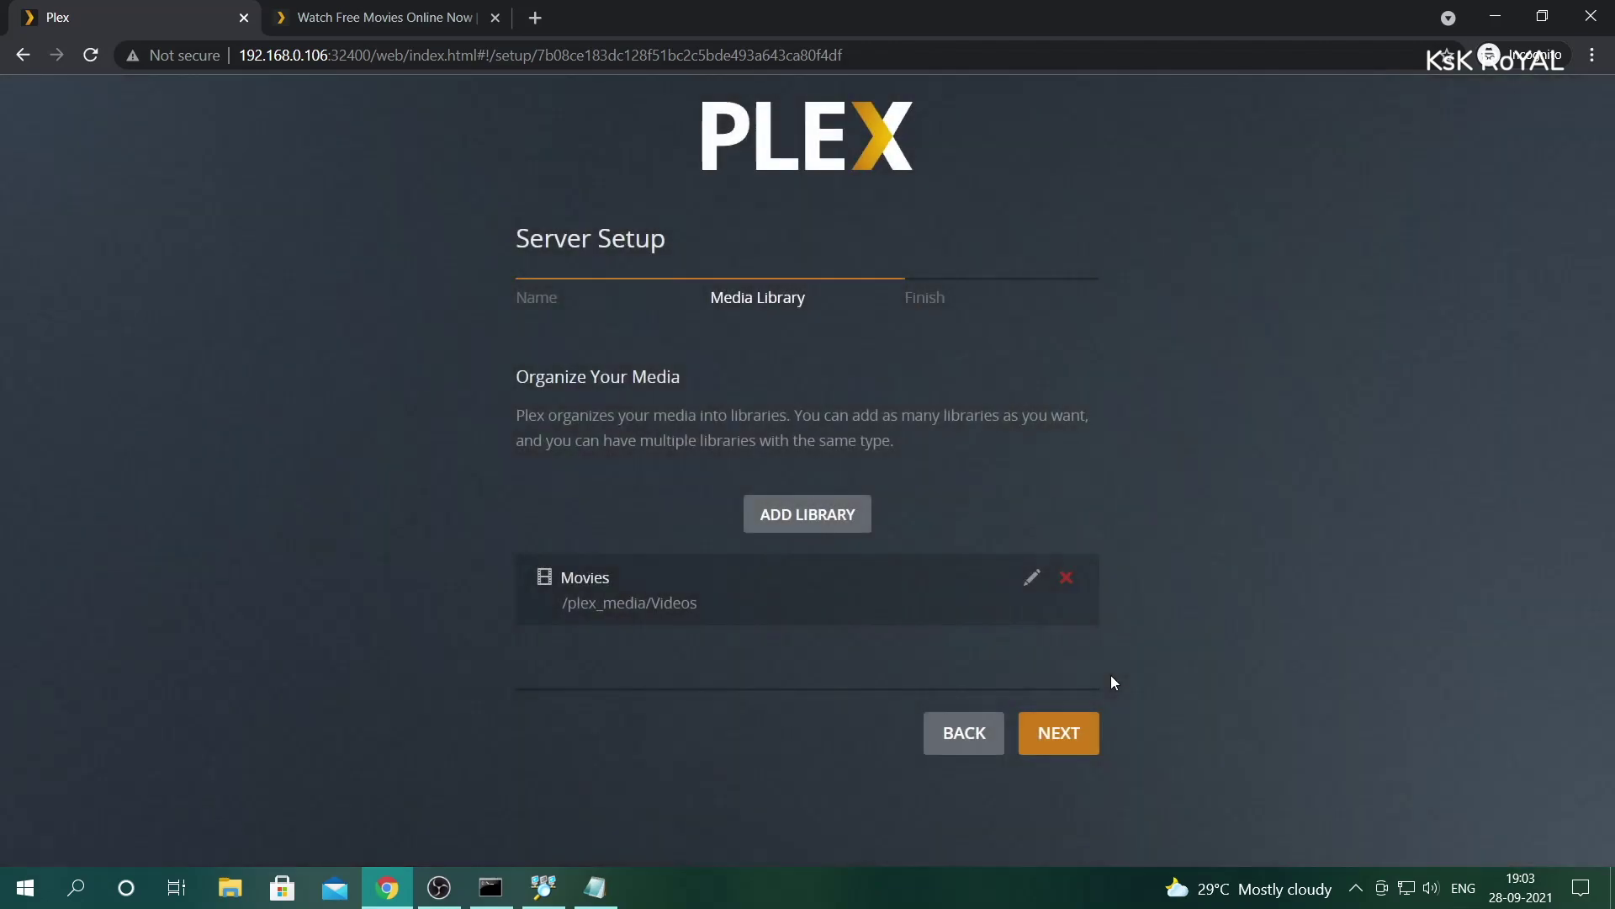
# - Start a second library with Music as its type
pyautogui.click(821, 509)
pyautogui.click(838, 337)
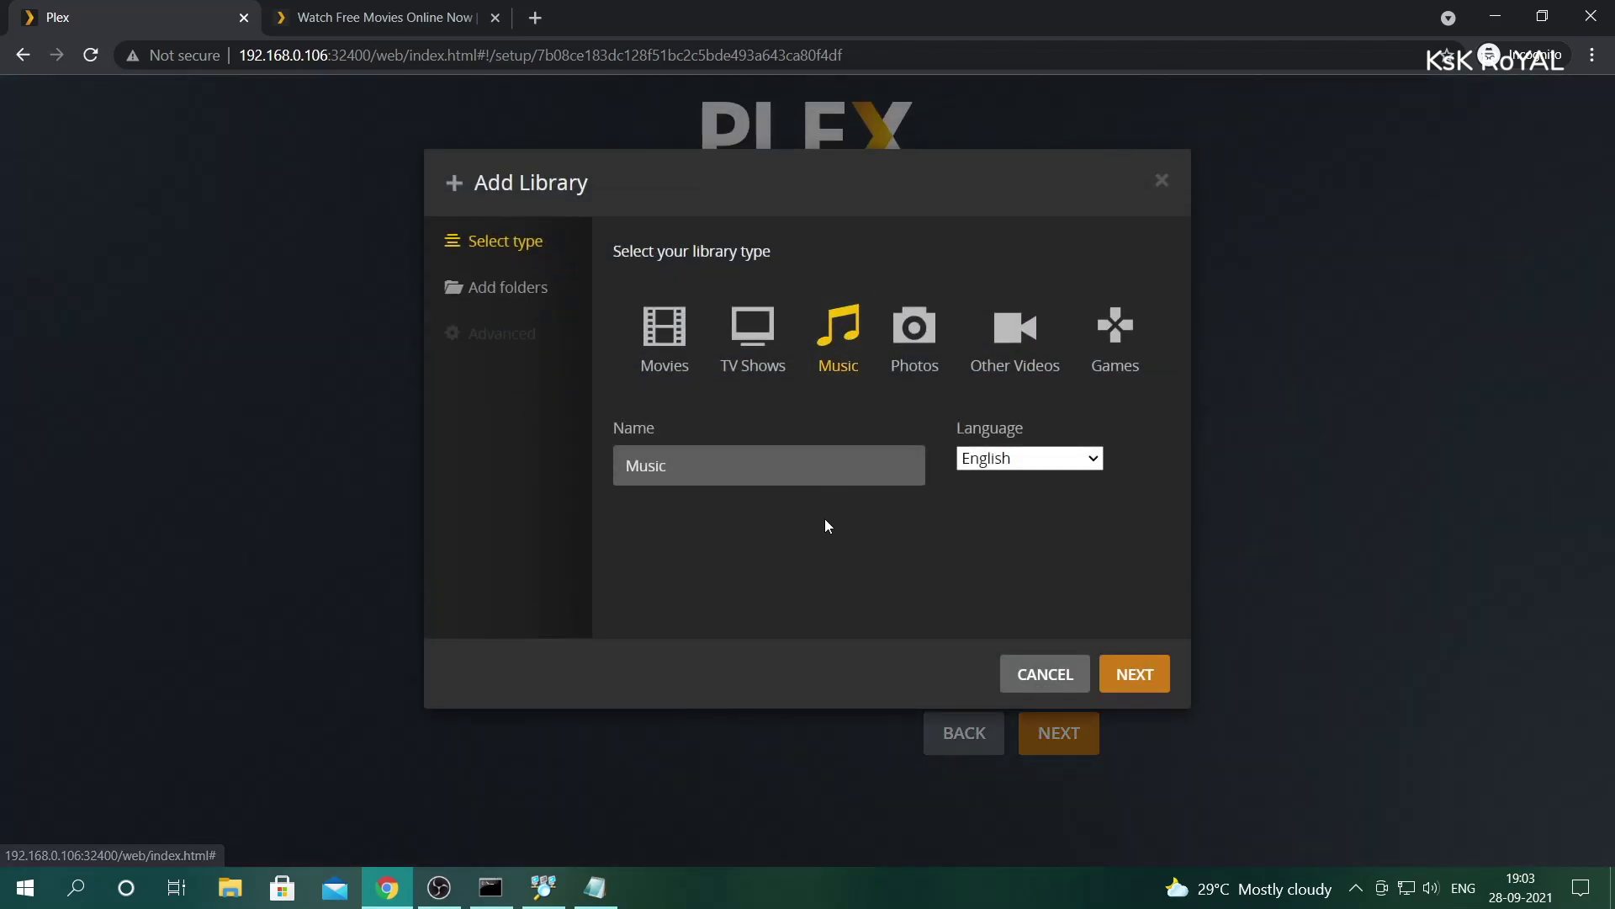
pyautogui.click(555, 303)
# - Use /plex_media/Music as its folder, create it, and continue to the Finish step
pyautogui.click(944, 307)
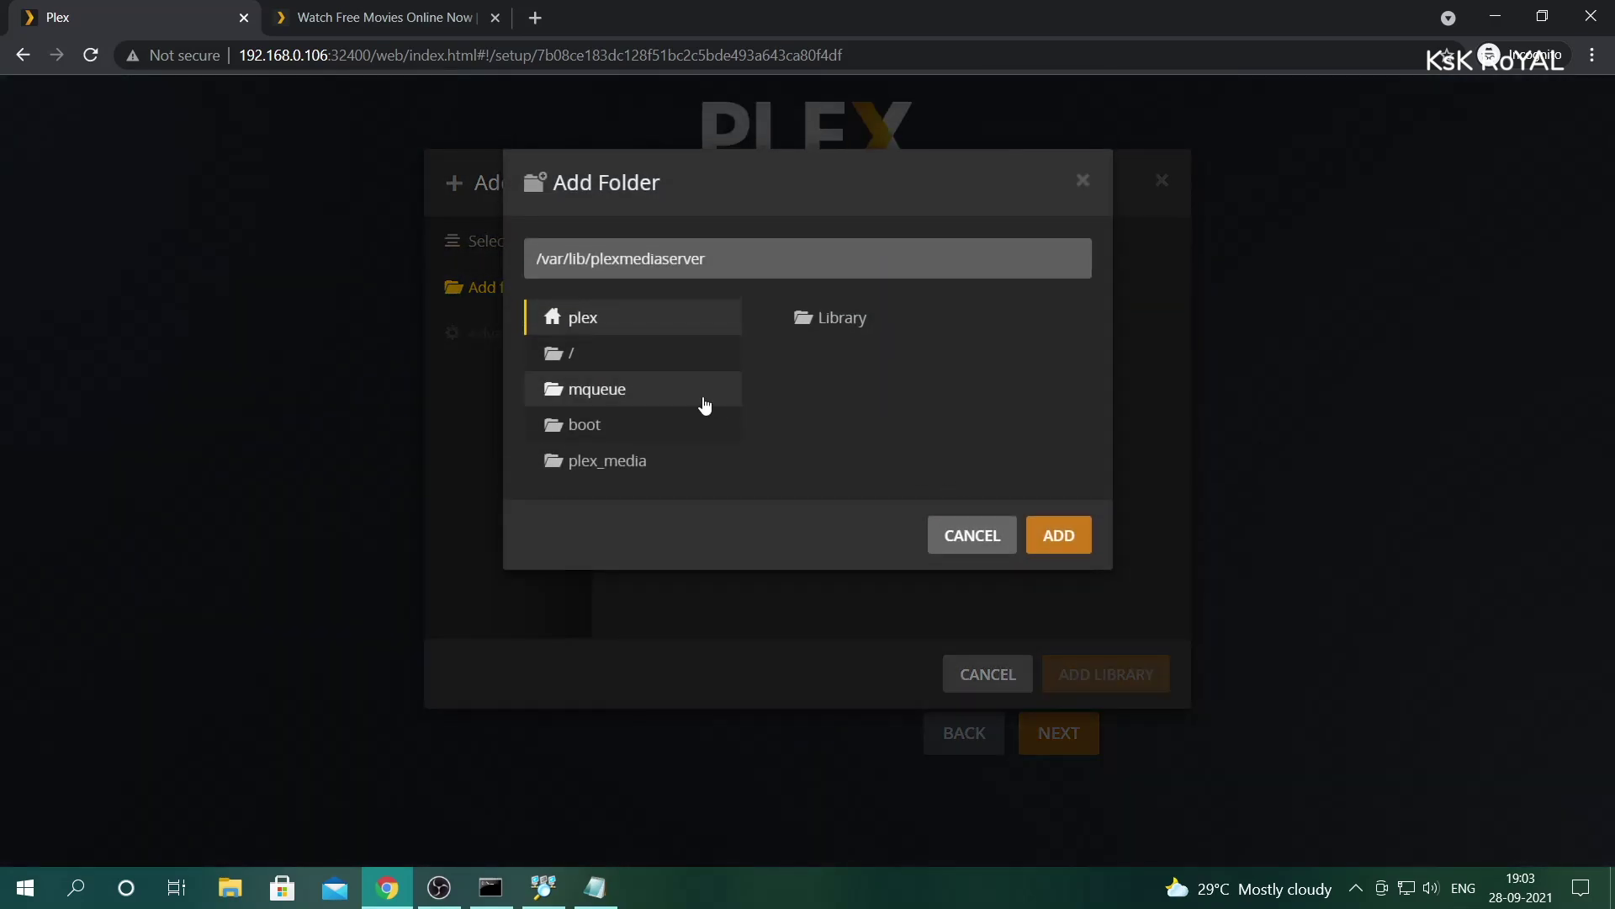
pyautogui.click(620, 461)
pyautogui.click(845, 324)
pyautogui.click(1058, 535)
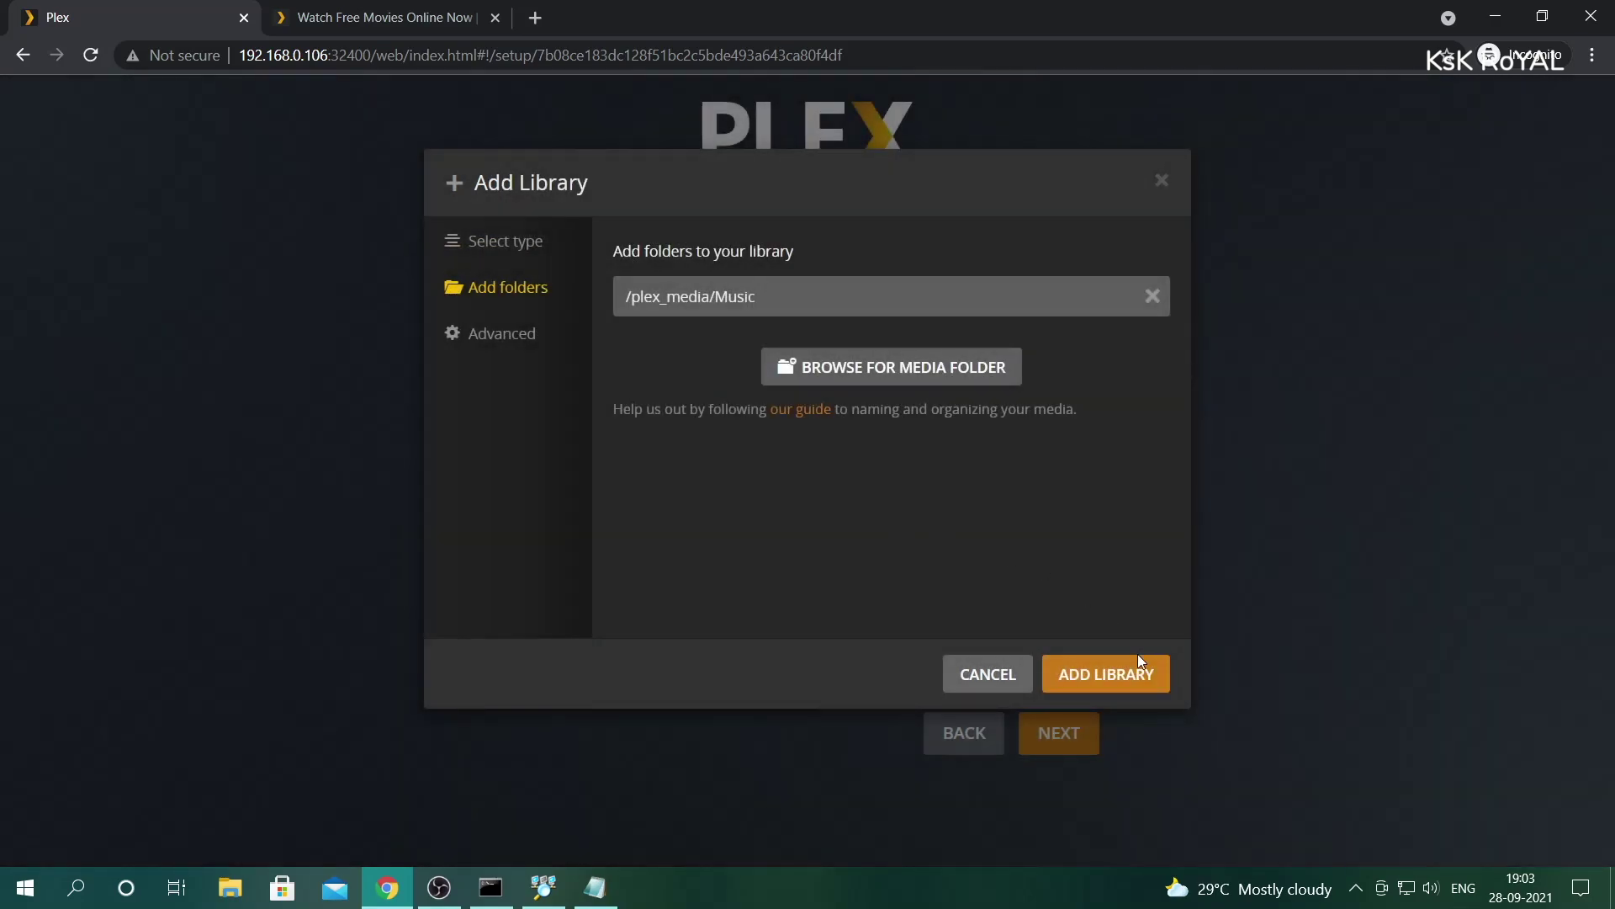
pyautogui.click(1135, 669)
pyautogui.scroll(-1, 1134, 671)
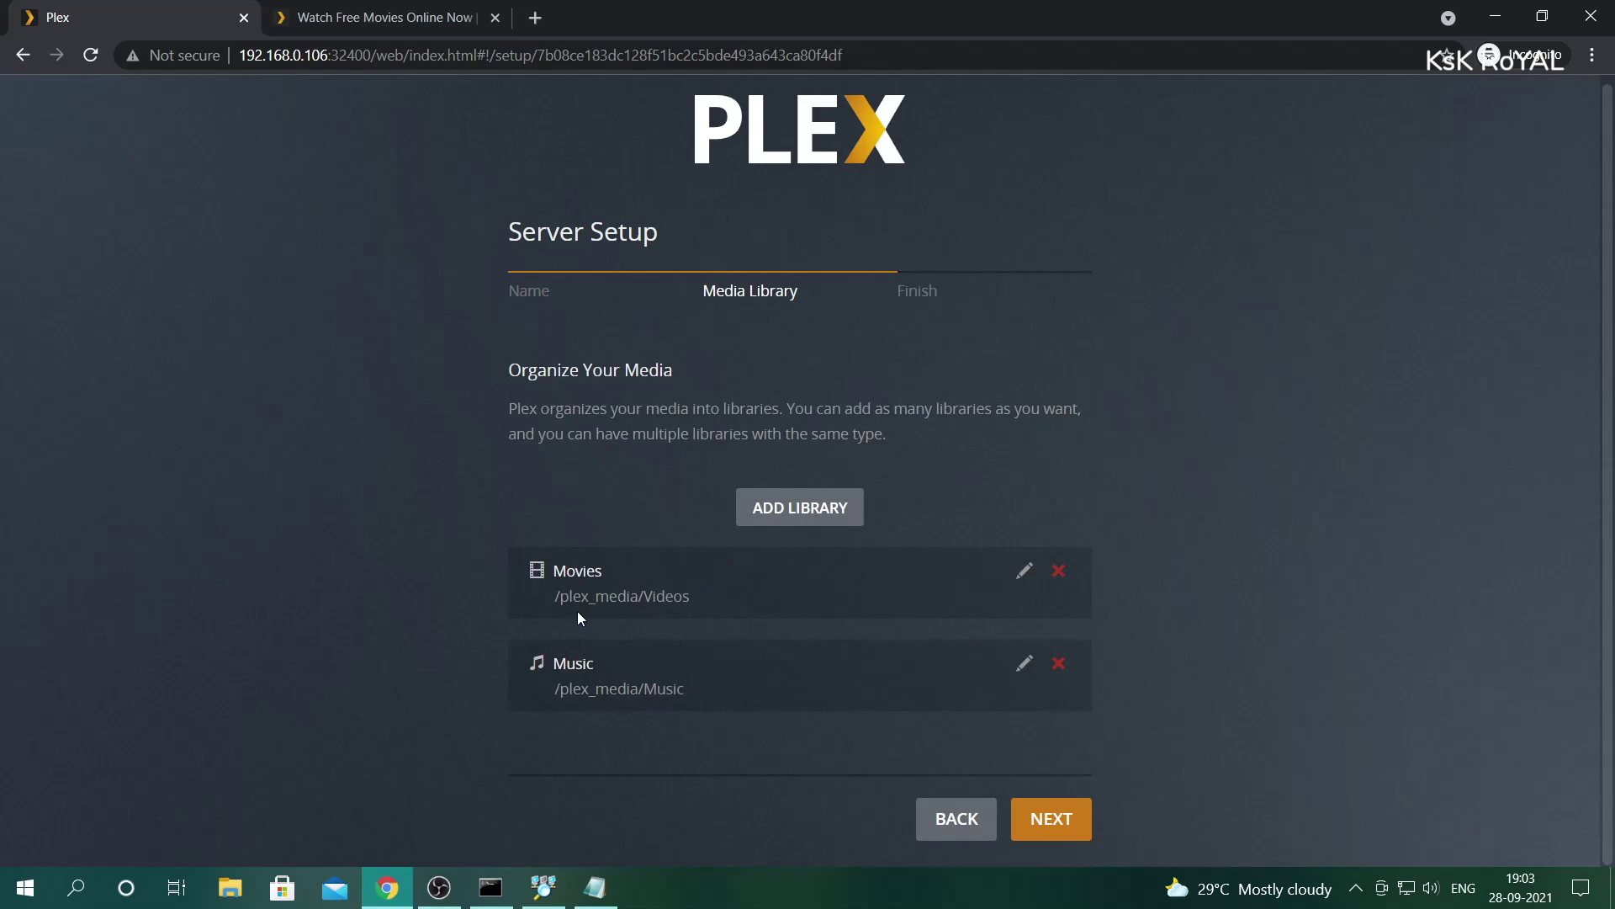
pyautogui.click(1036, 818)
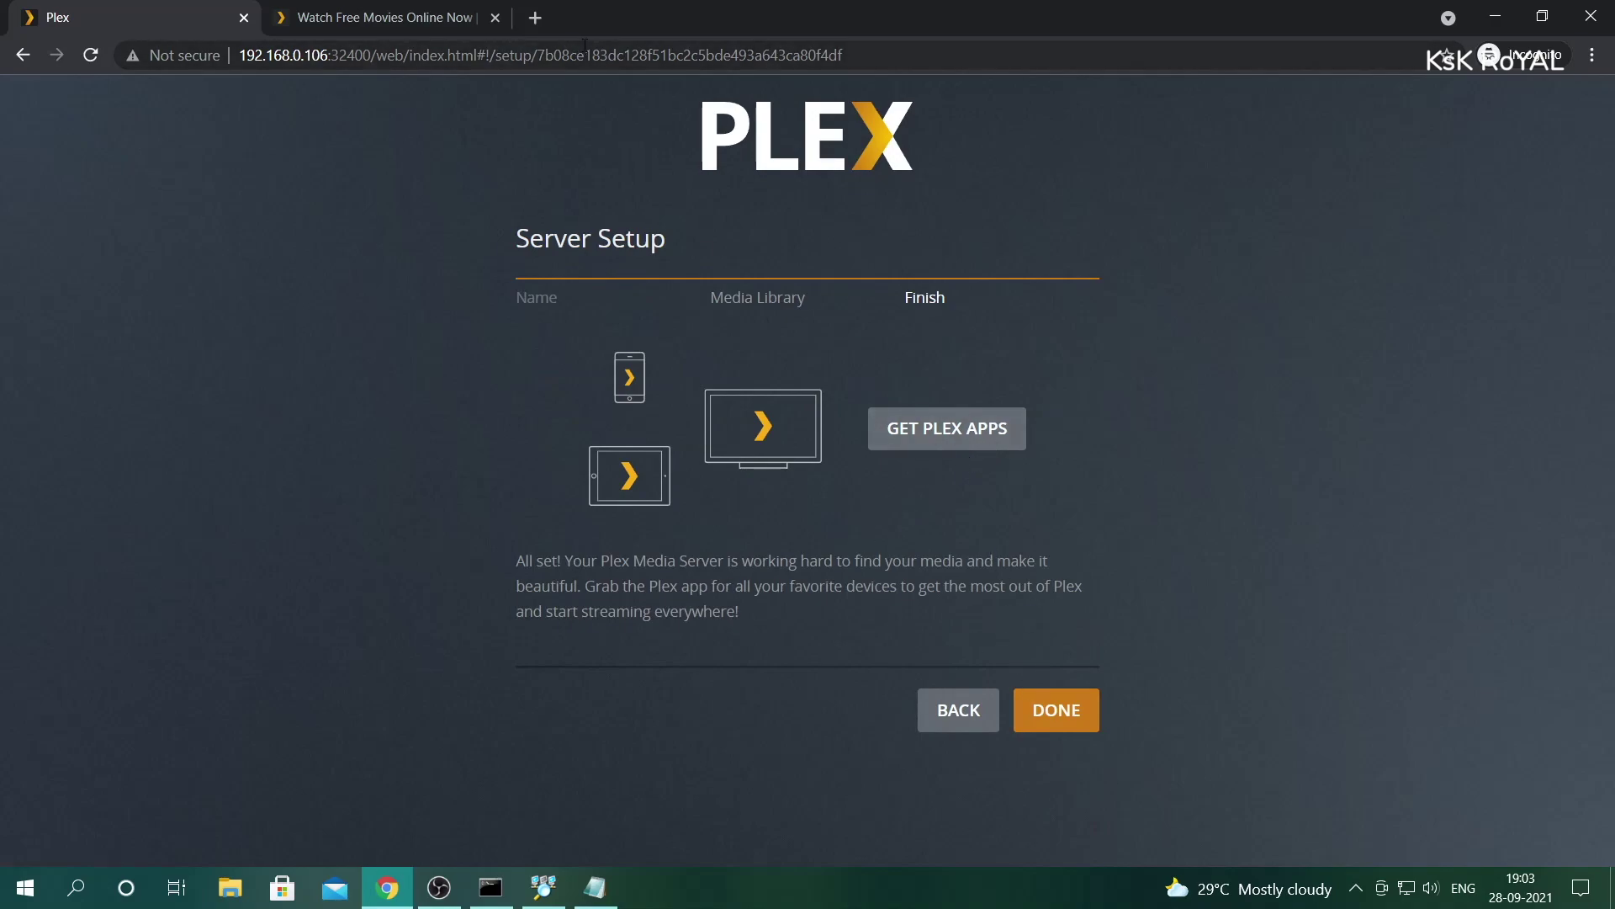
# - Click Done to finish setup, then expand More to show raspberrypi4's pinned Movies and Music
pyautogui.click(1053, 711)
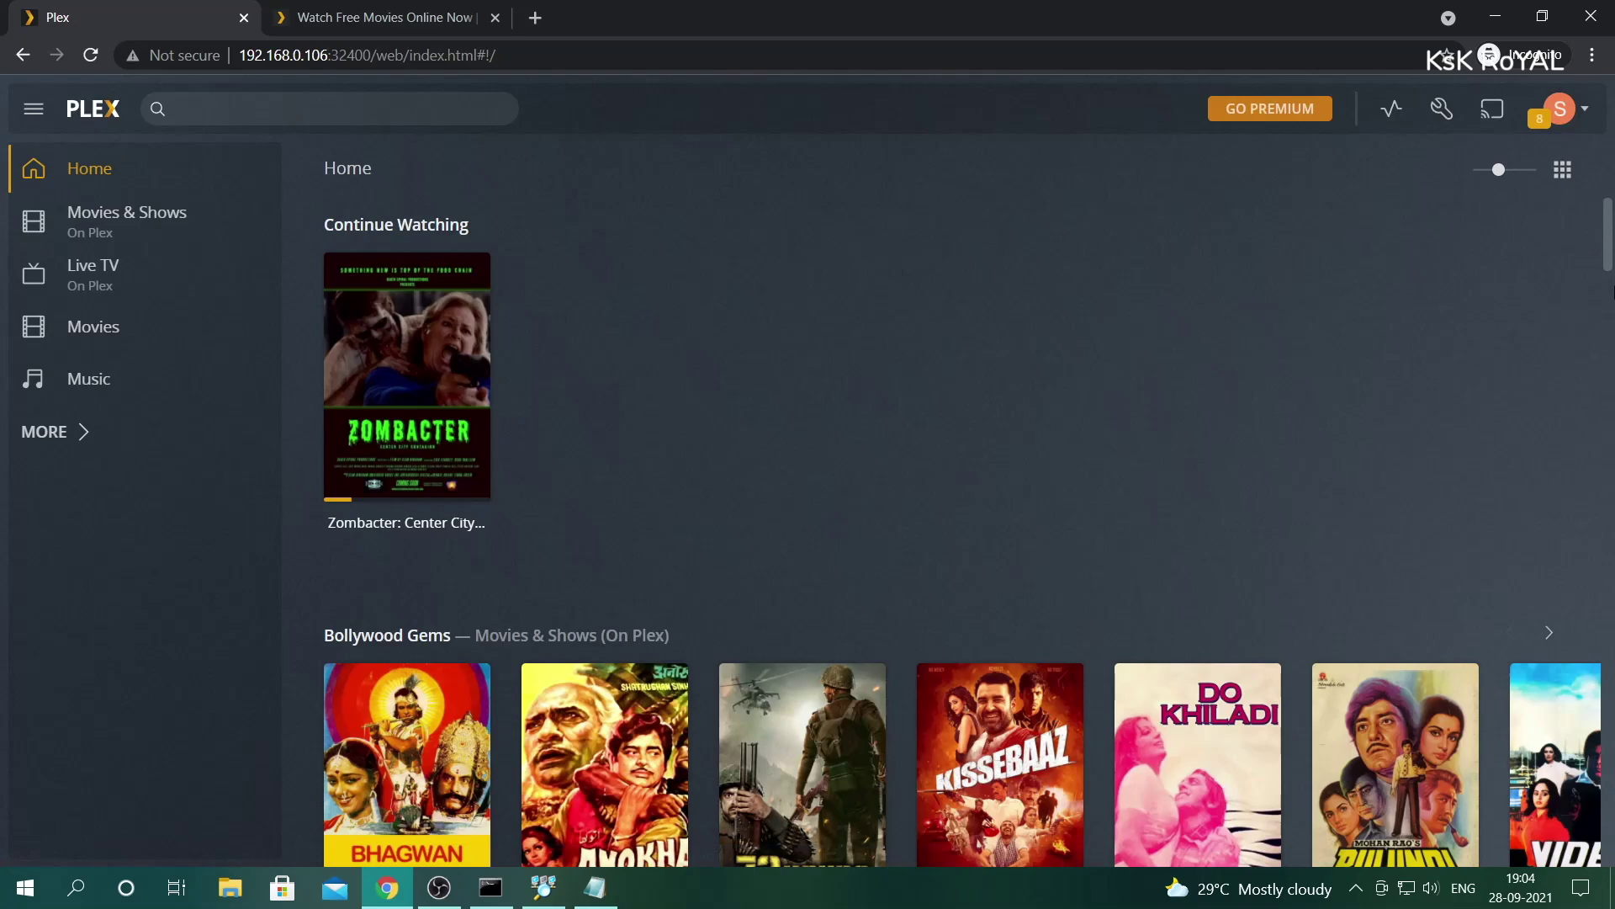
pyautogui.scroll(-12, 1613, 290)
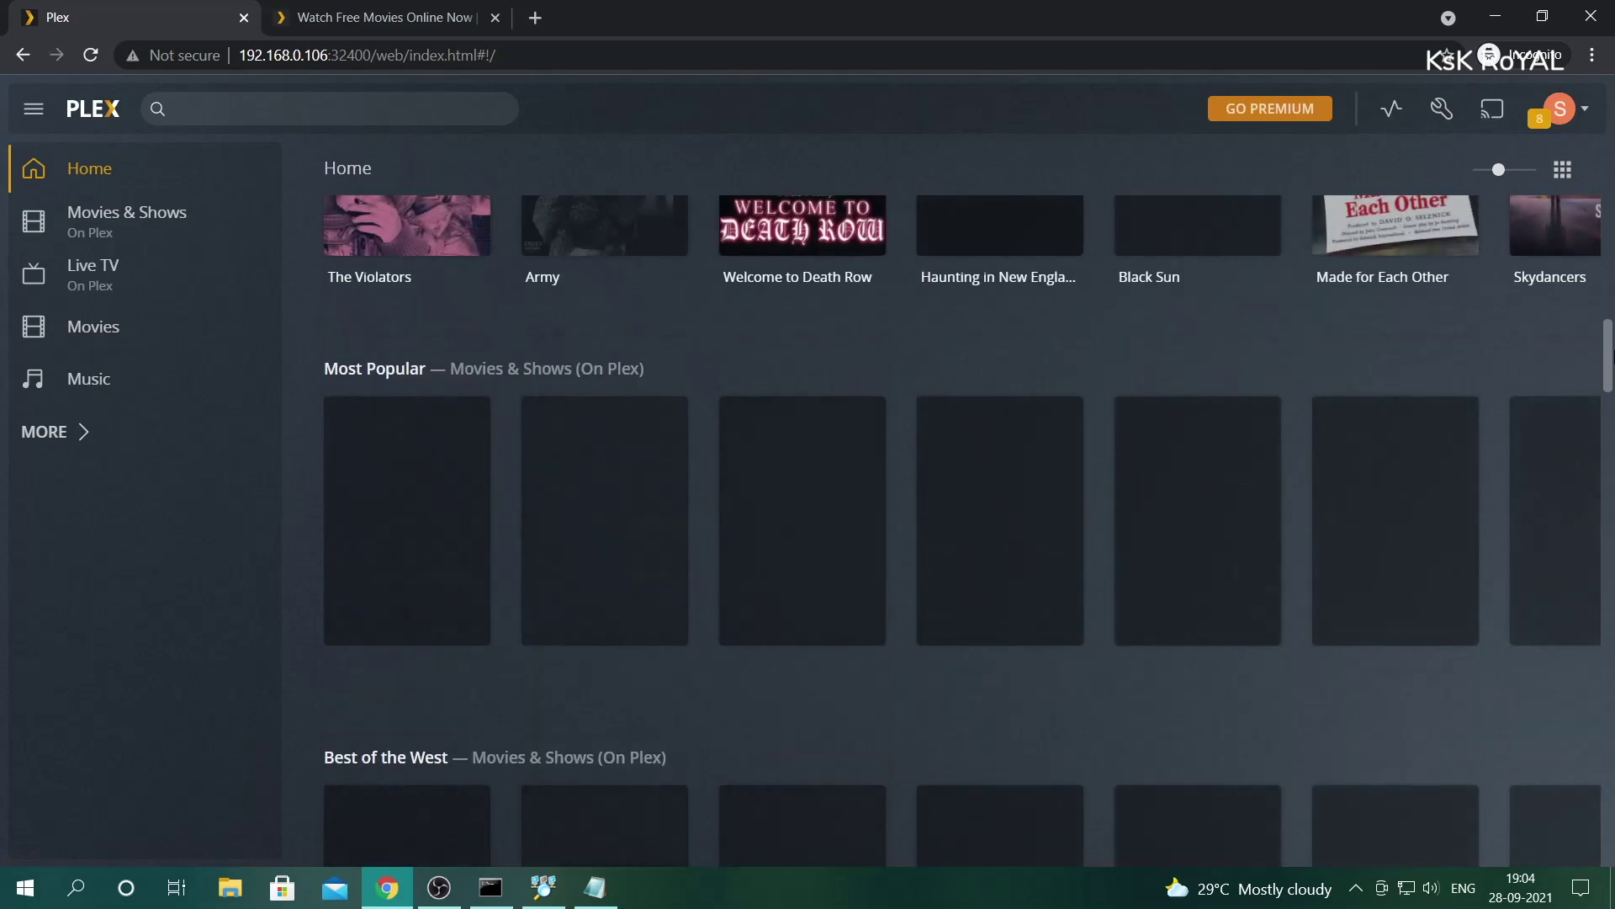
pyautogui.moveTo(1613, 357); pyautogui.dragTo(1613, 195)
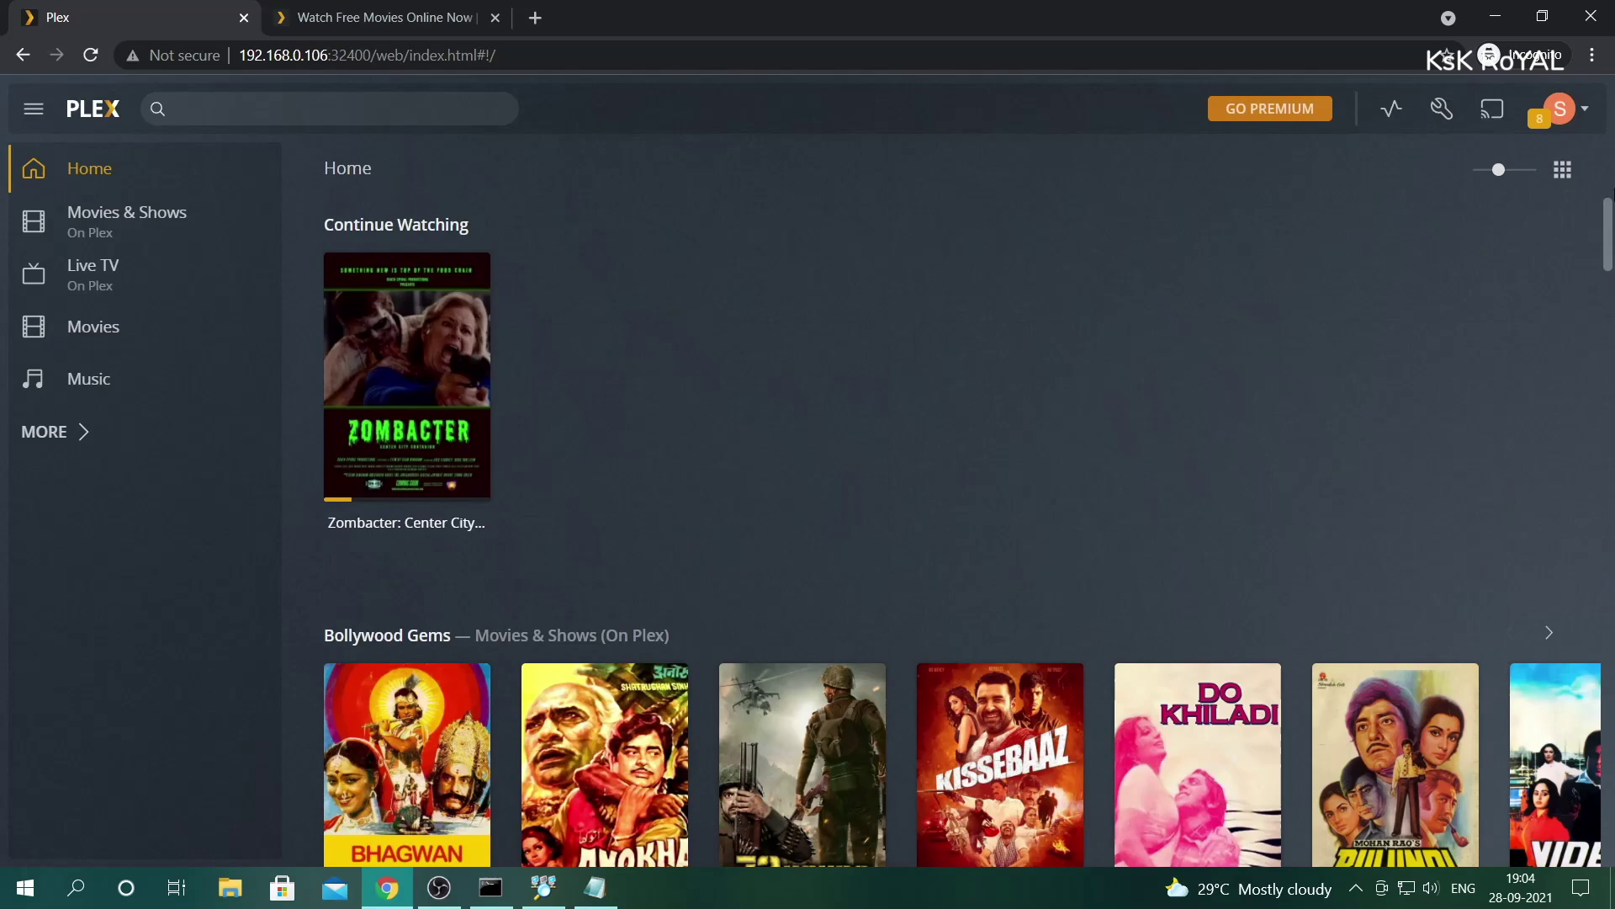
pyautogui.moveTo(1612, 252); pyautogui.dragTo(1613, 456)
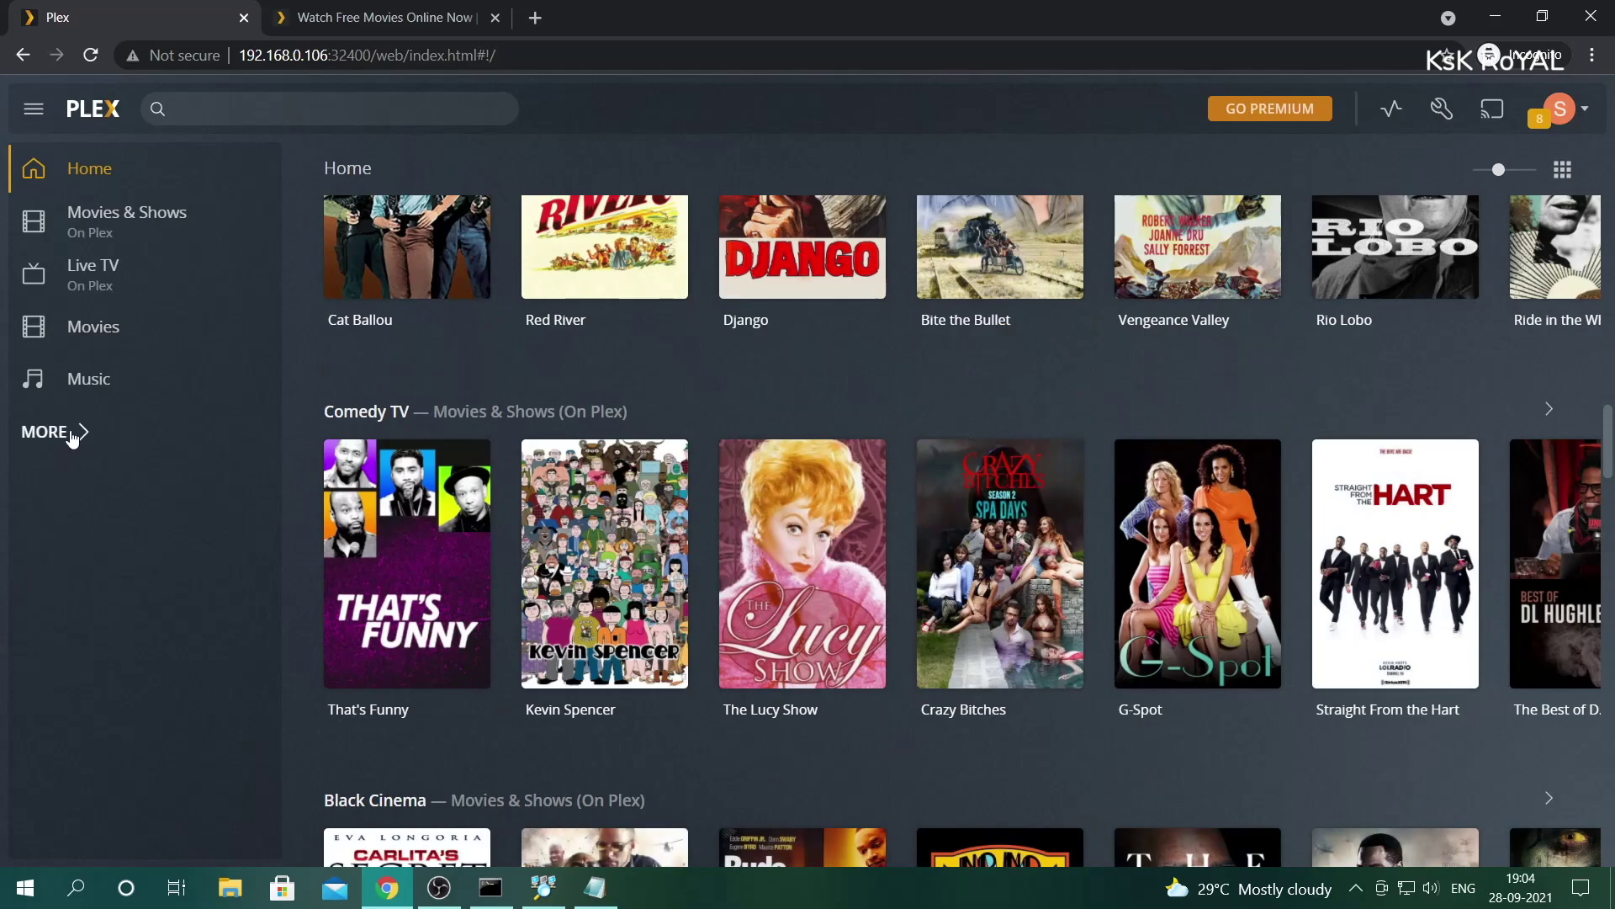
pyautogui.click(72, 435)
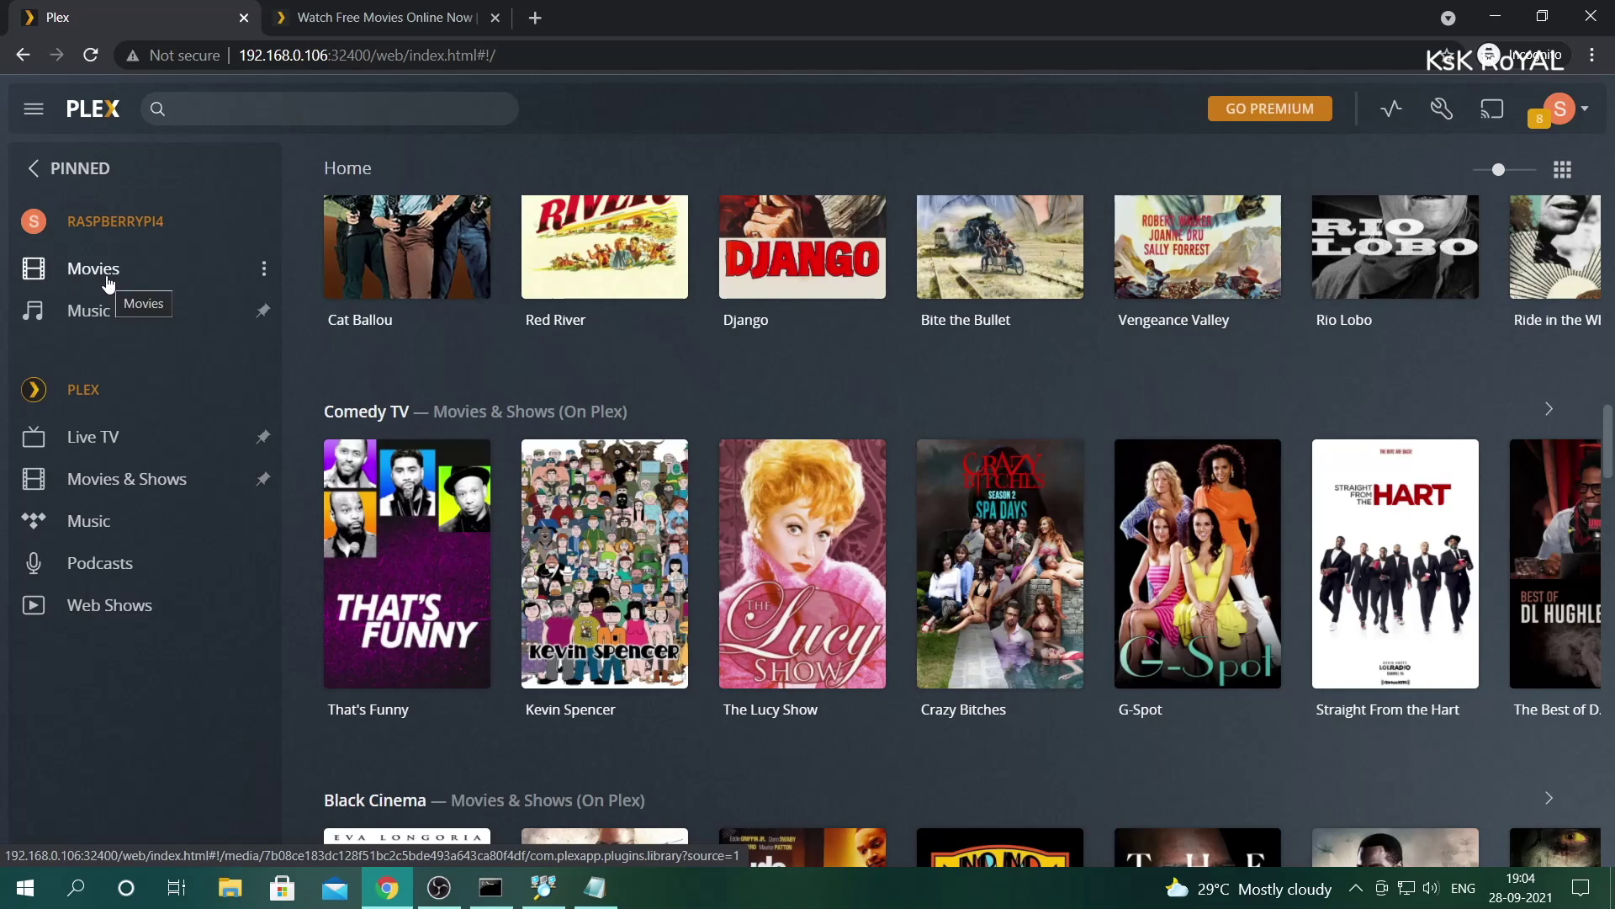
# - Open the Movies library under RASPBERRYPI4 in the sidebar
pyautogui.click(108, 283)
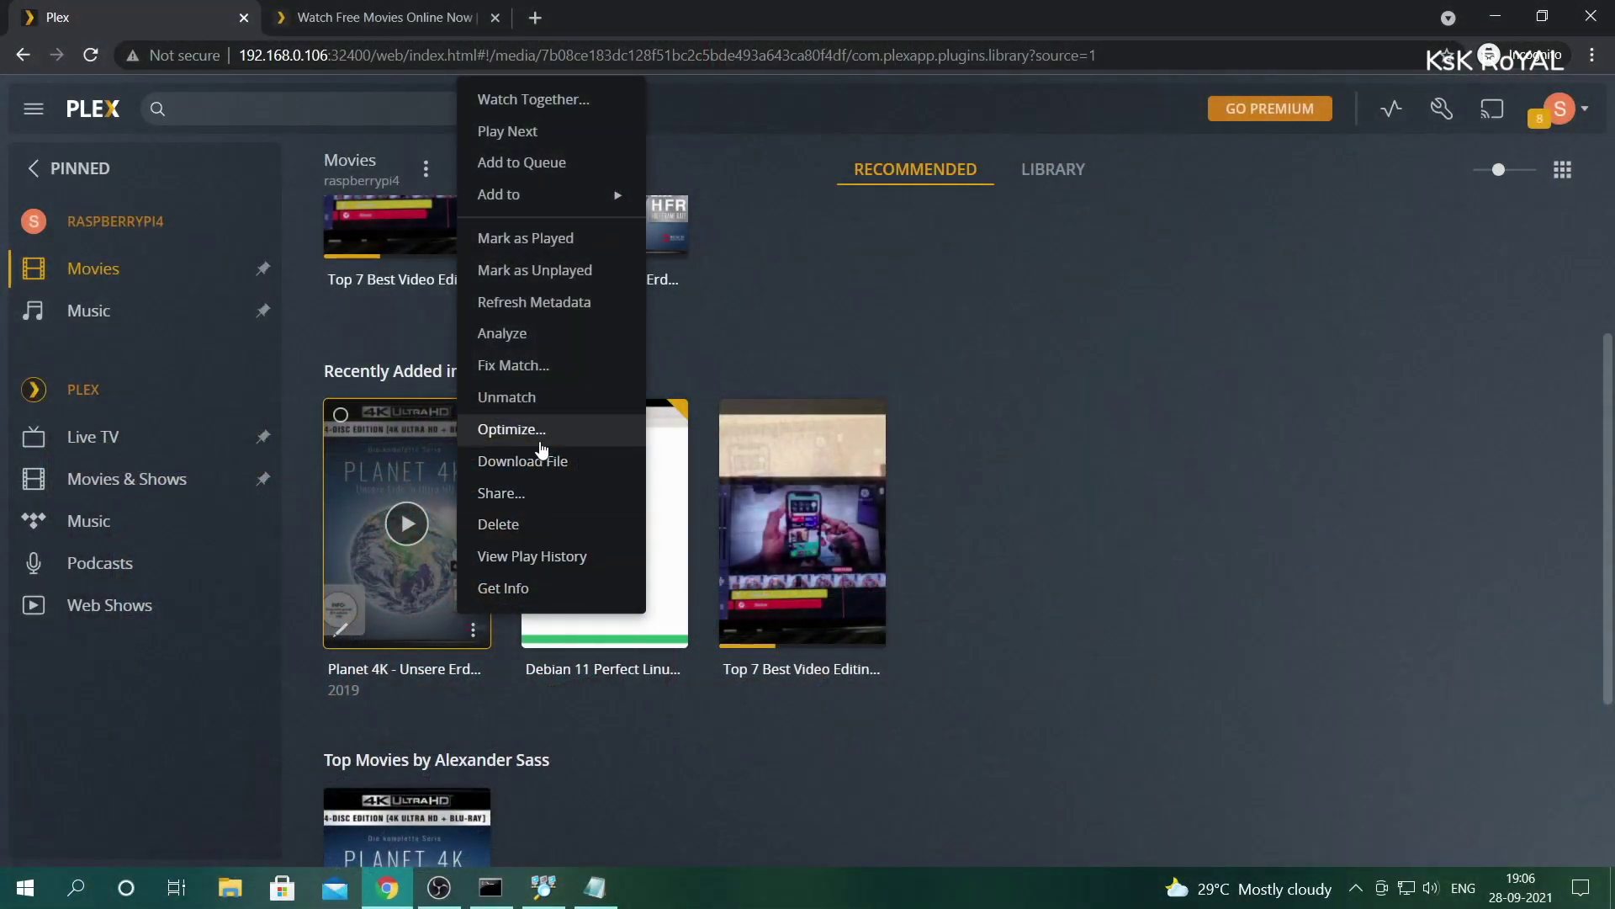
# - Optimize Planet 4K for TV quality and check its progress under Conversions
pyautogui.click(540, 441)
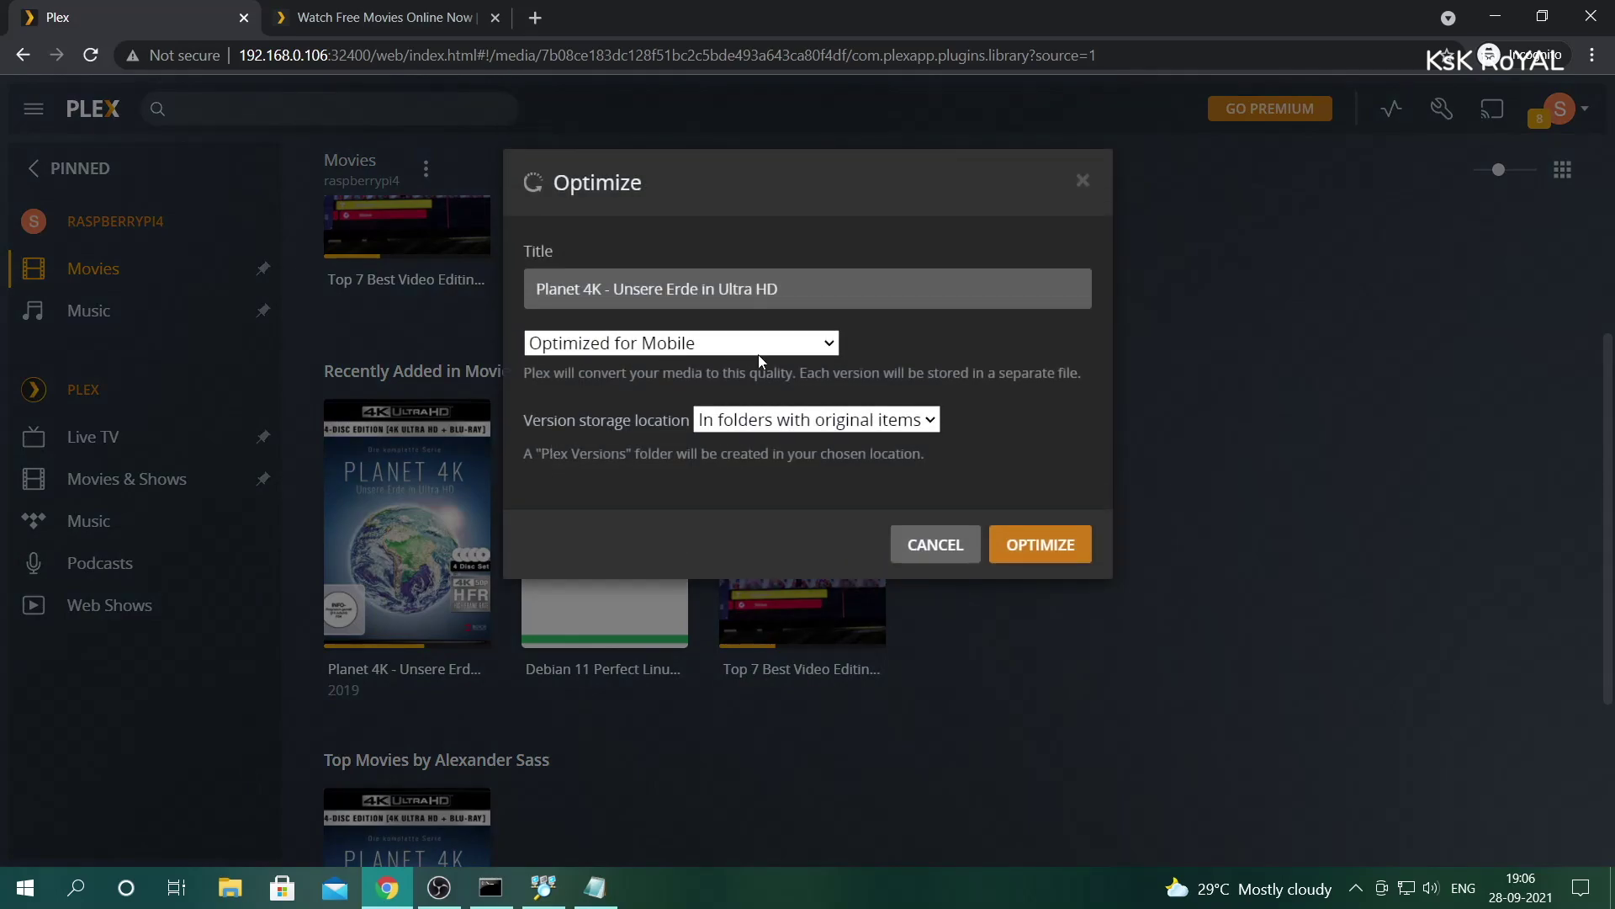
pyautogui.click(749, 344)
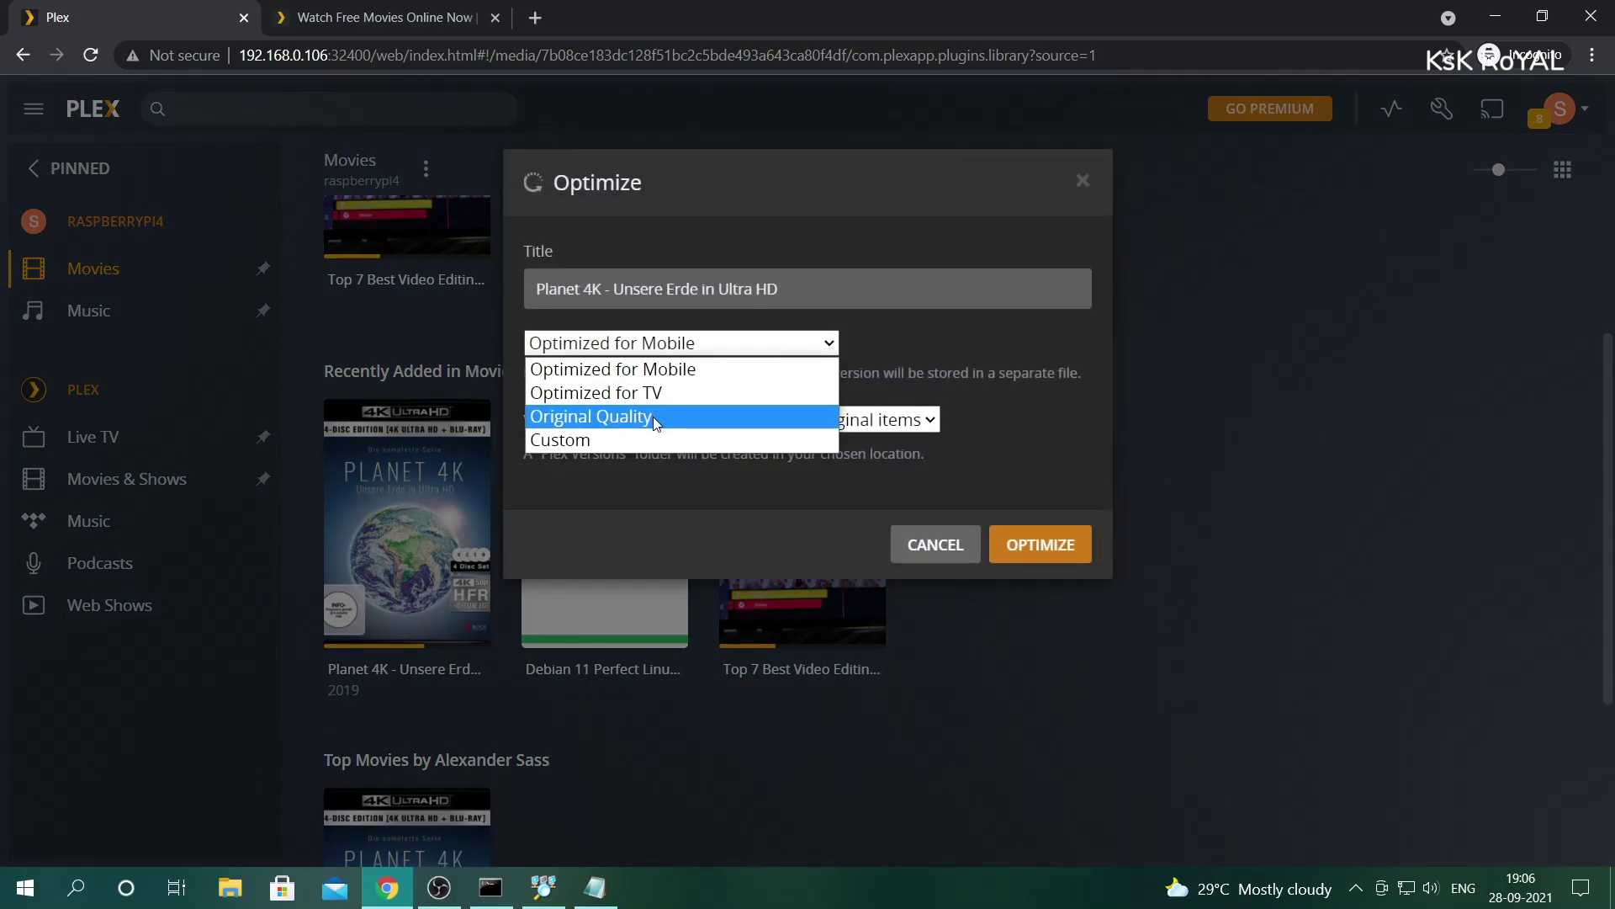
pyautogui.click(639, 394)
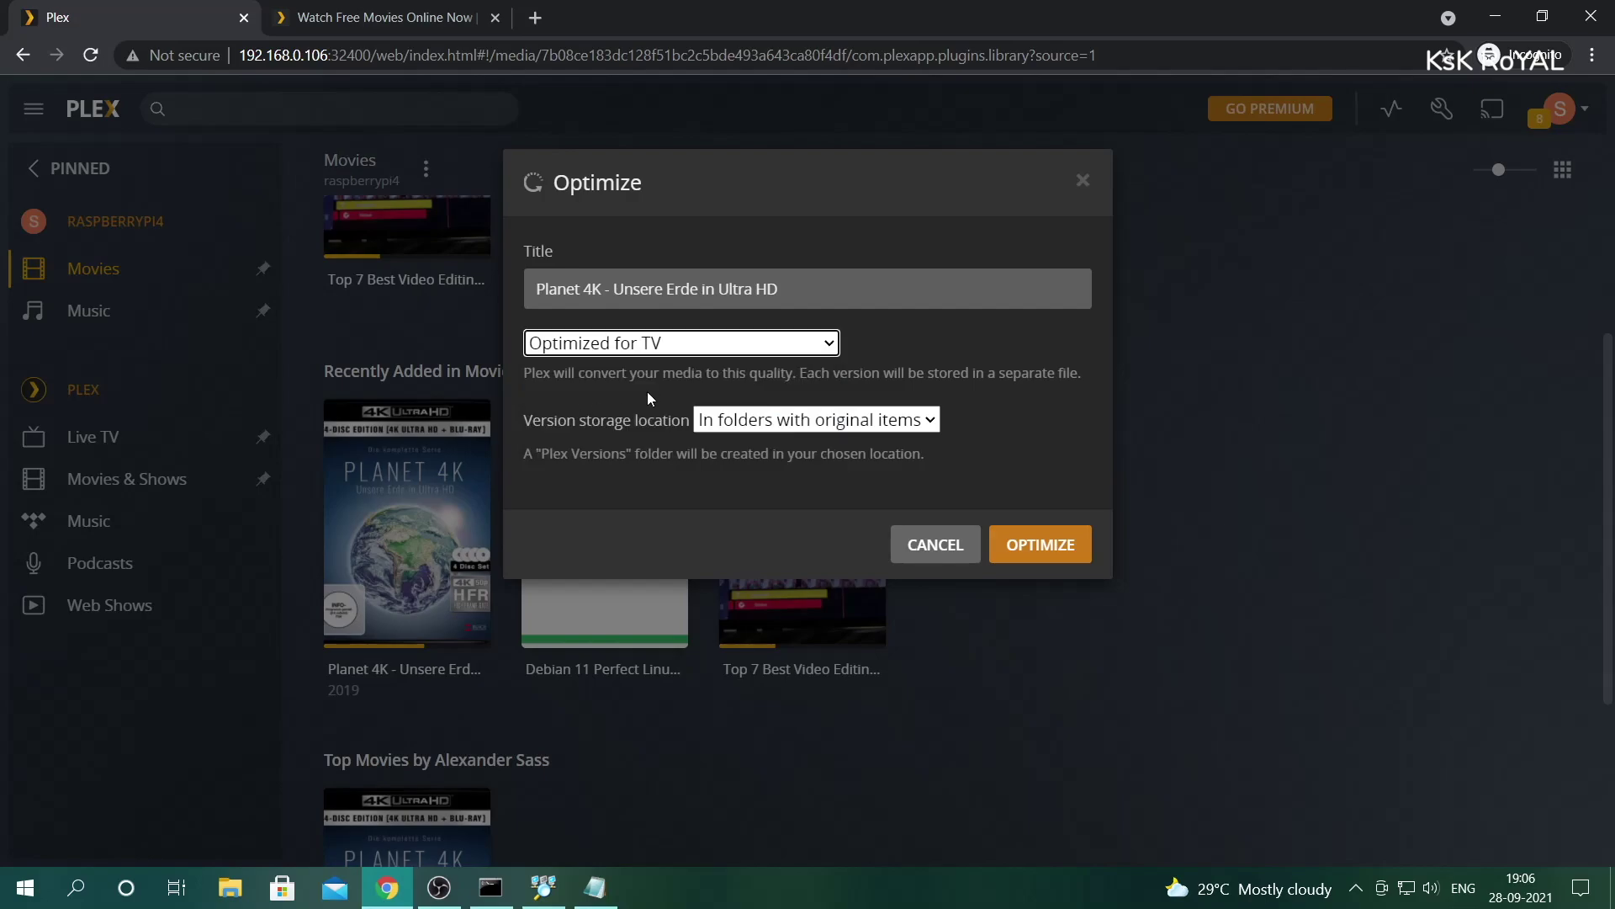
pyautogui.click(1032, 546)
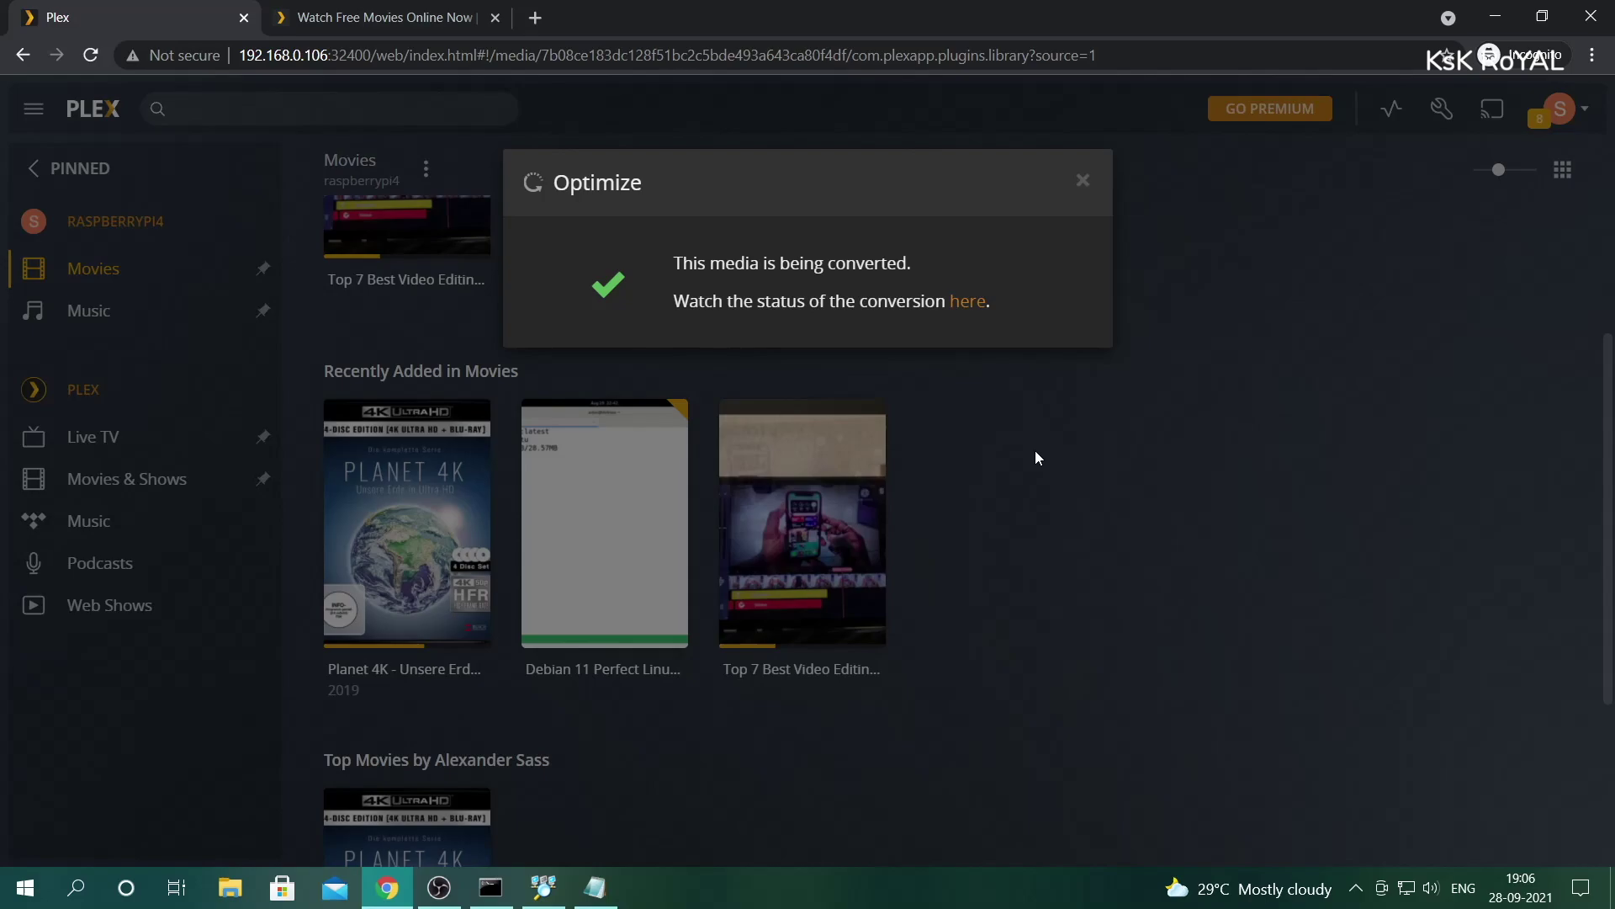
pyautogui.click(1128, 467)
pyautogui.click(1390, 109)
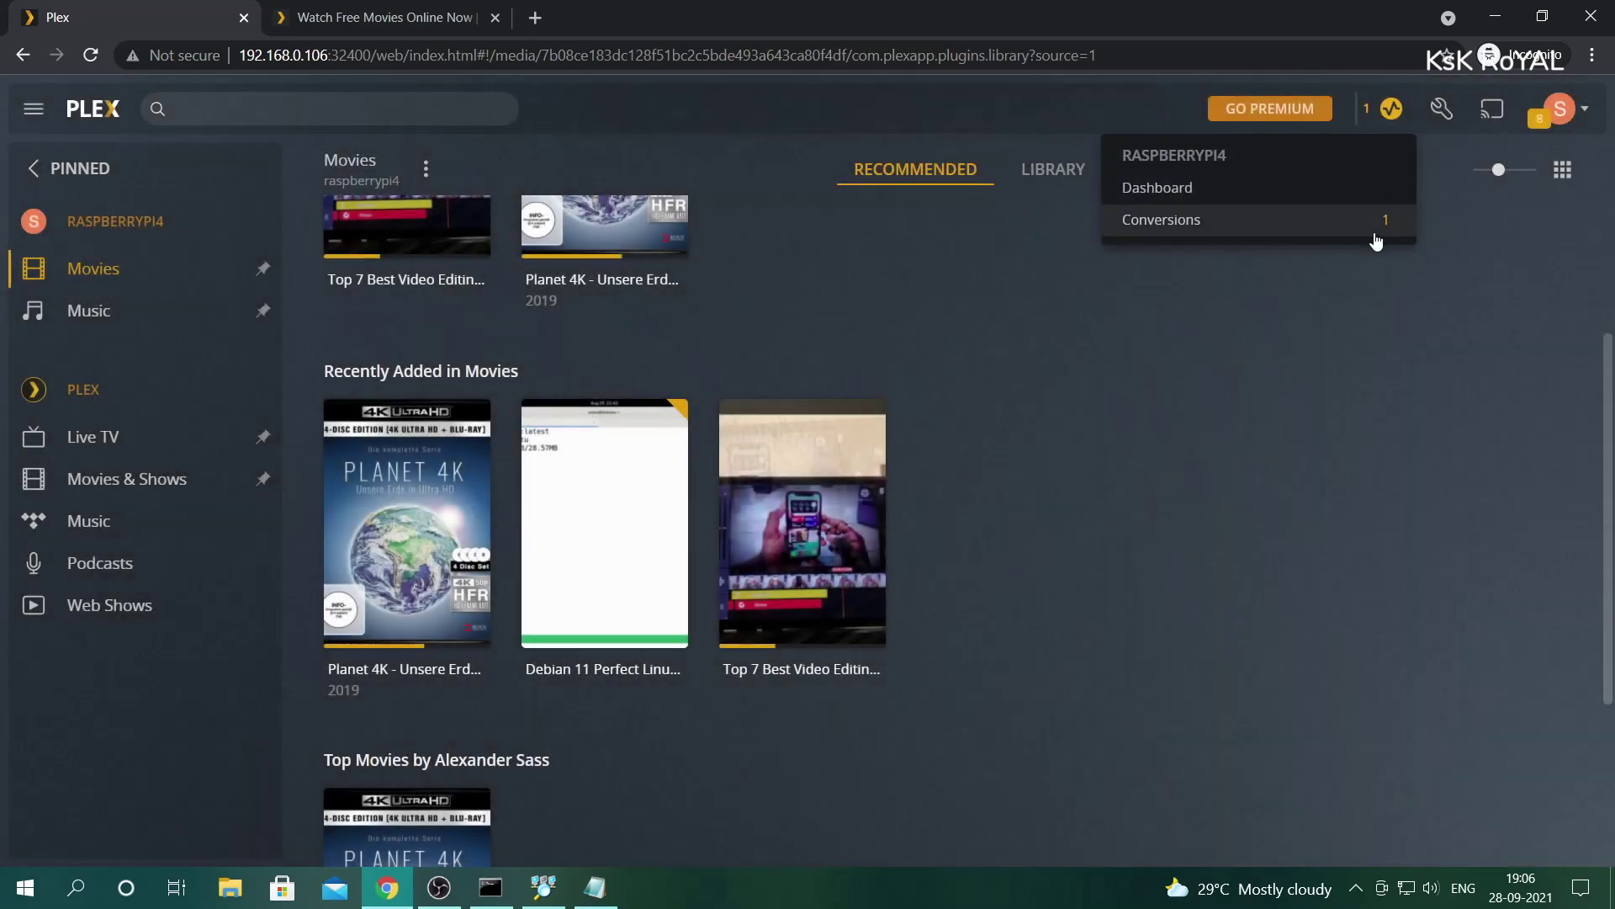
pyautogui.click(1194, 222)
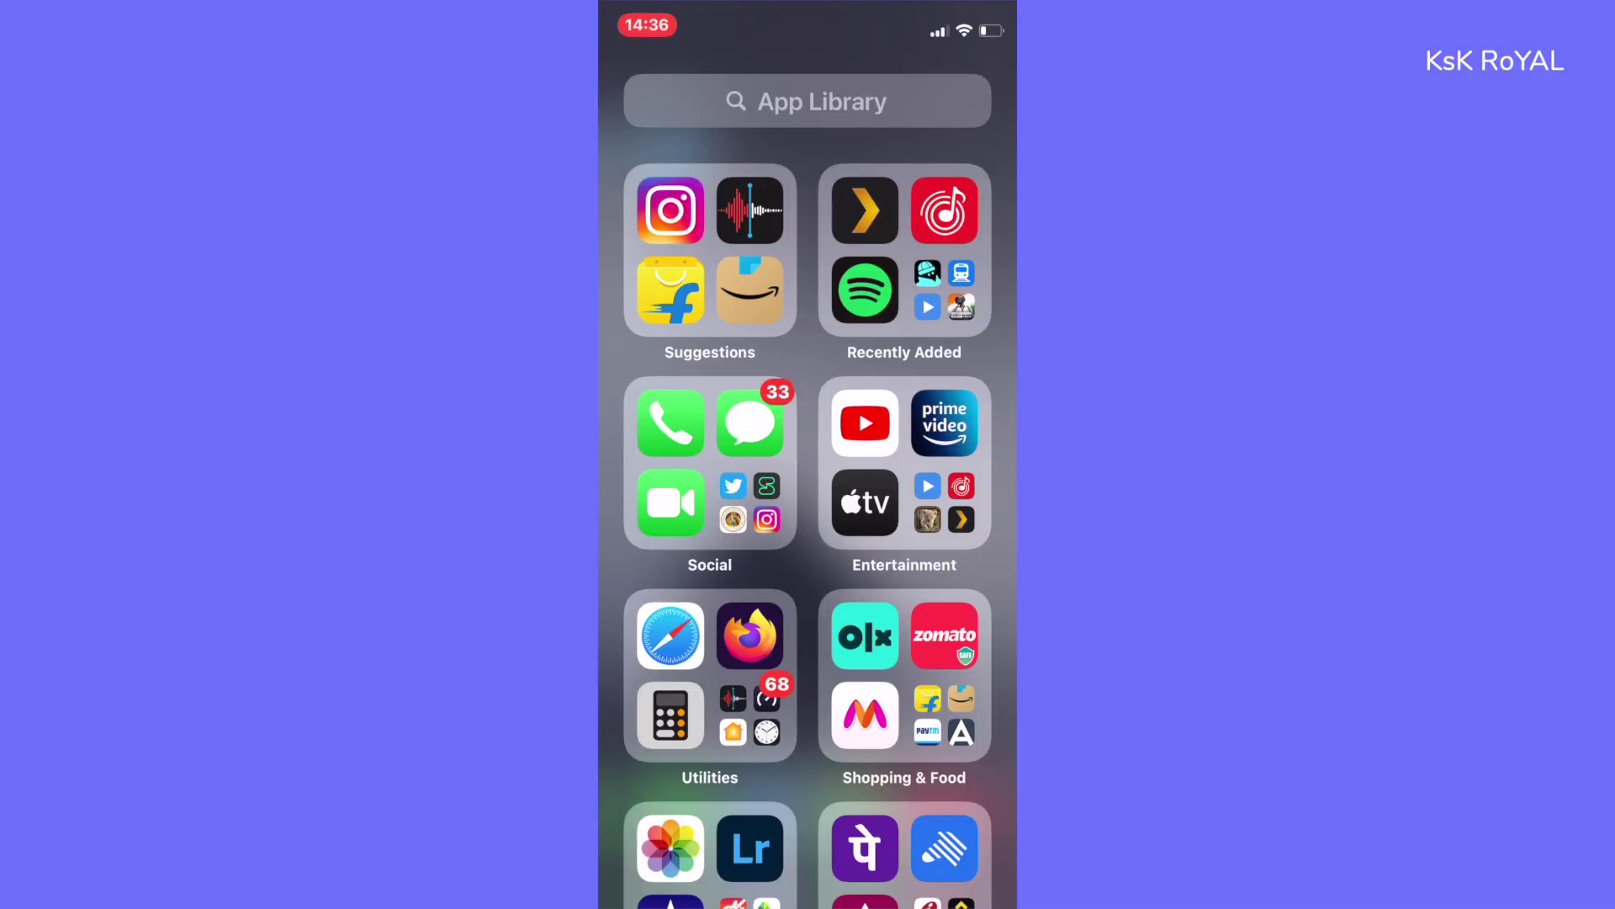
# - In the Plex iPhone app, open the raspberrypi4 Movies library
pyautogui.click(865, 210)
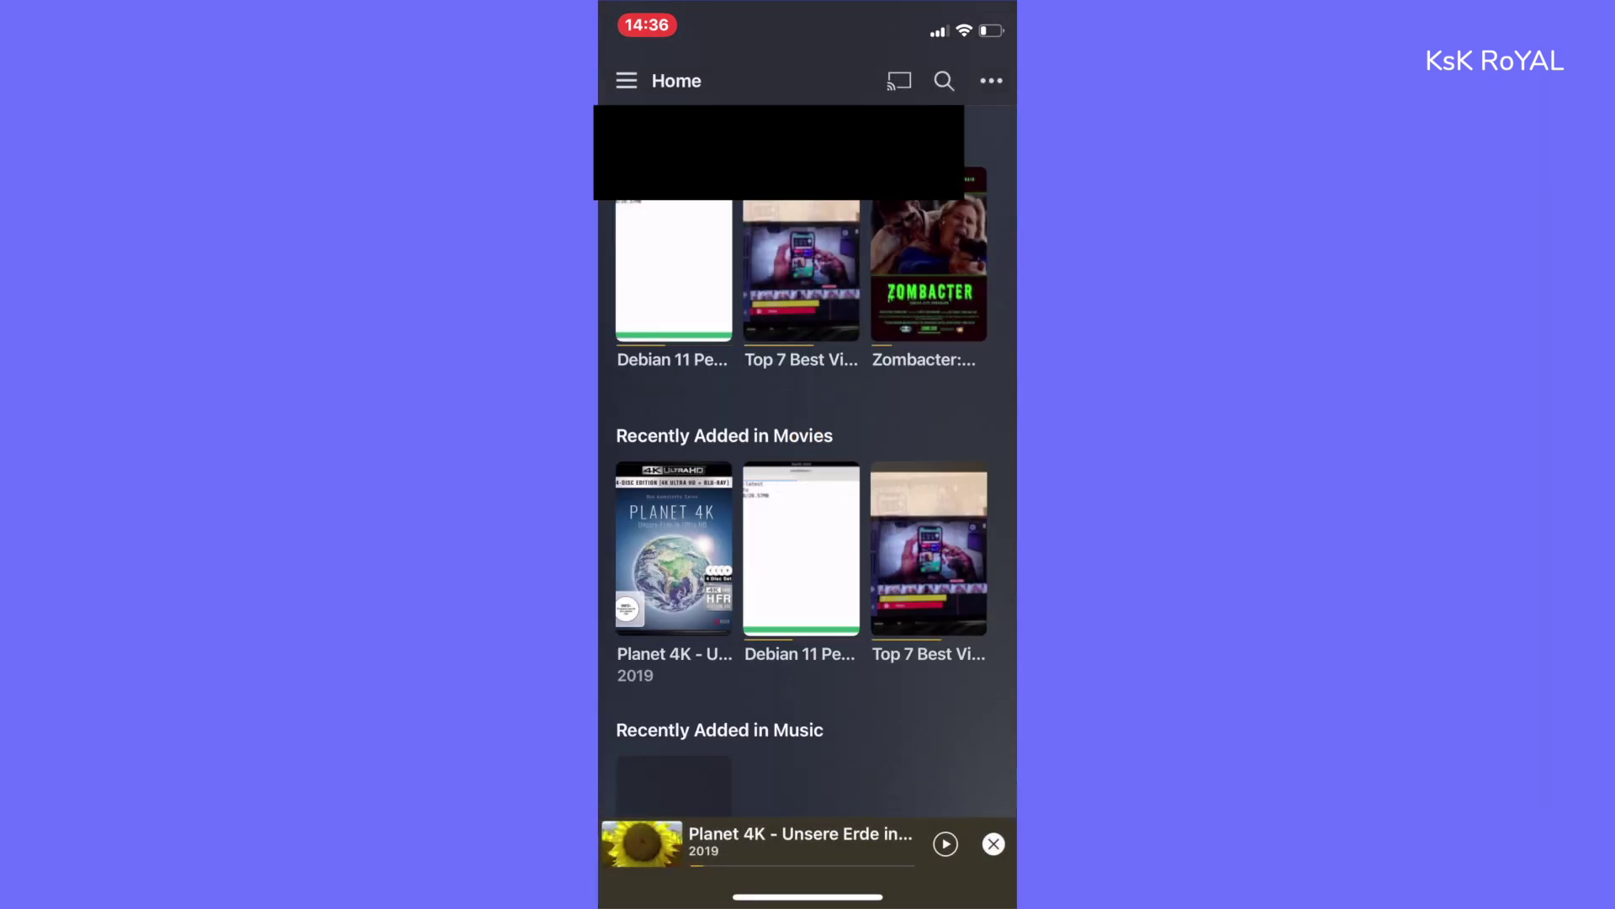
pyautogui.click(626, 81)
pyautogui.scroll(-3, 789, 522)
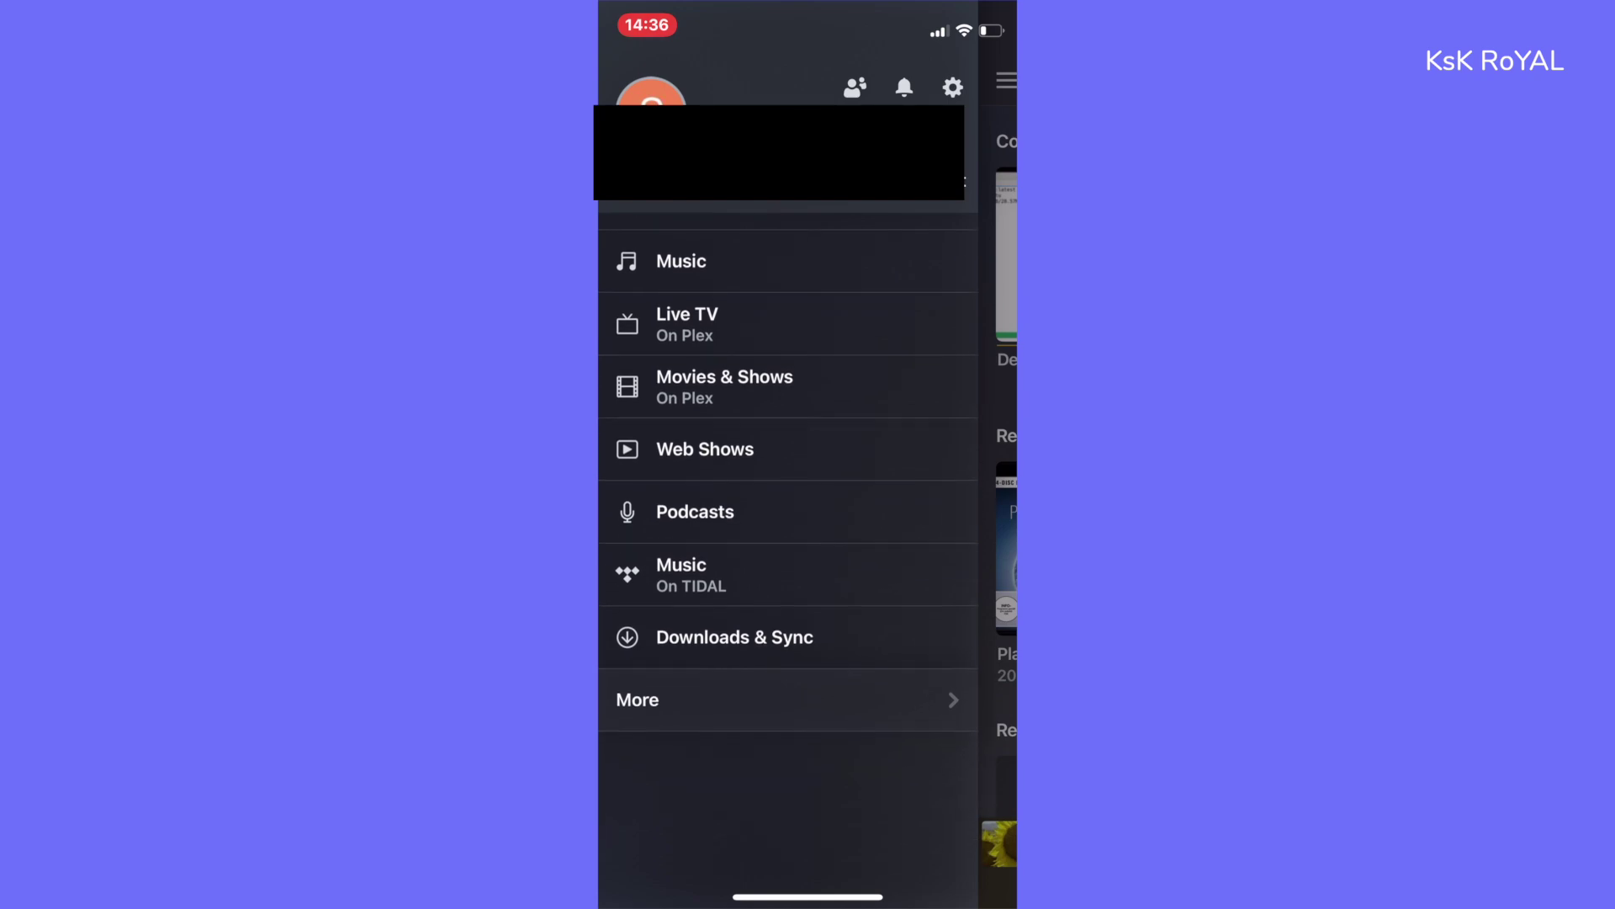
pyautogui.click(638, 808)
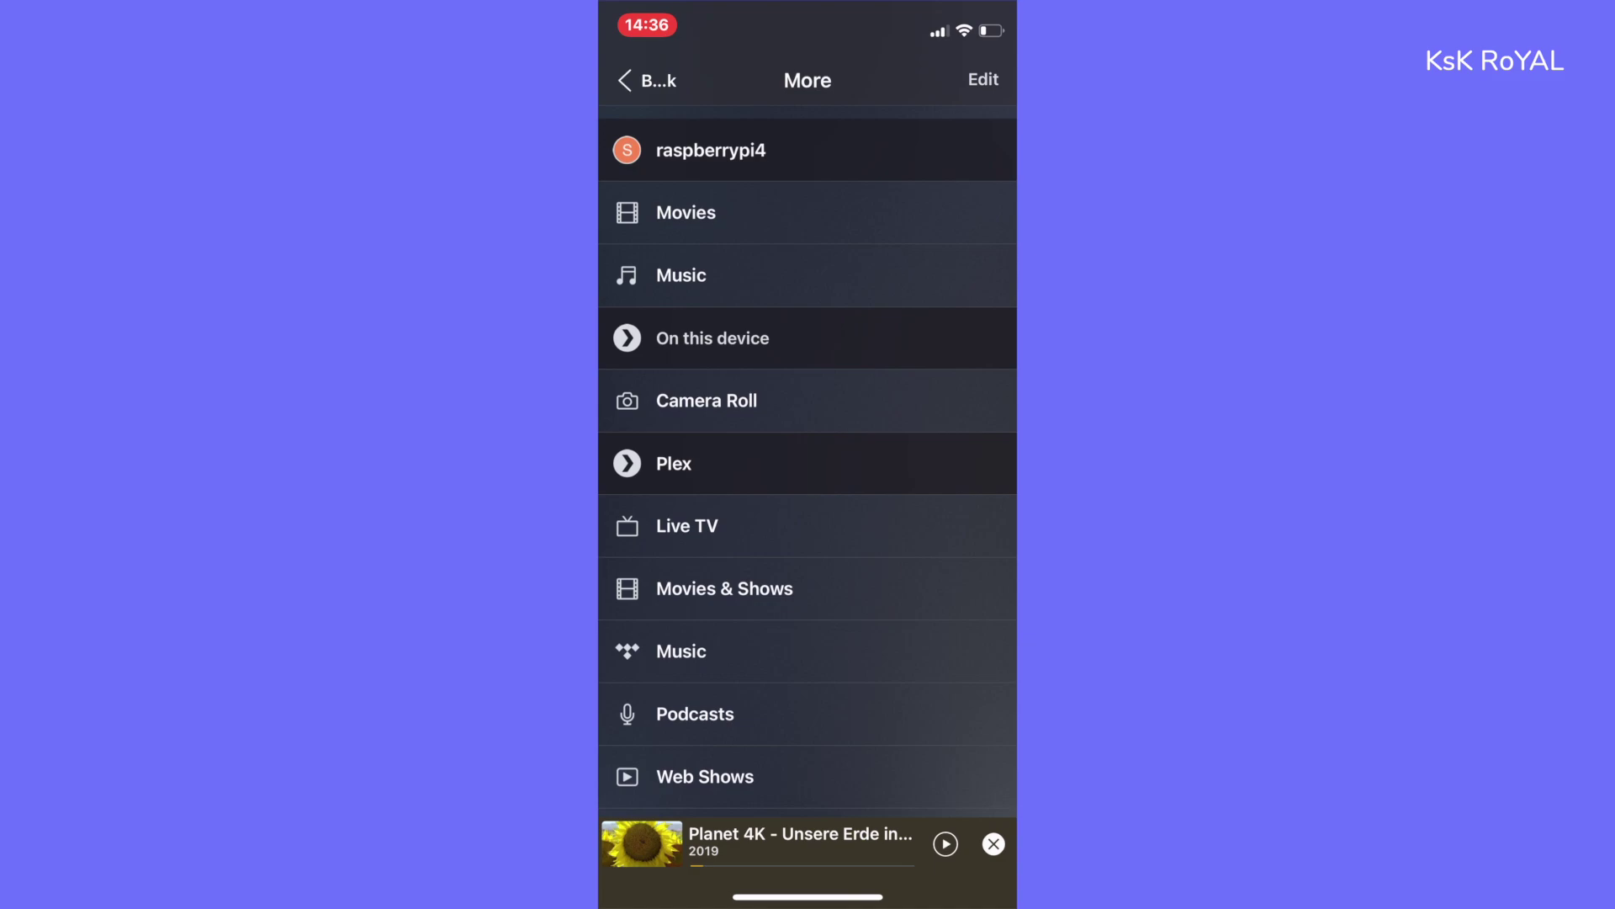
pyautogui.click(686, 199)
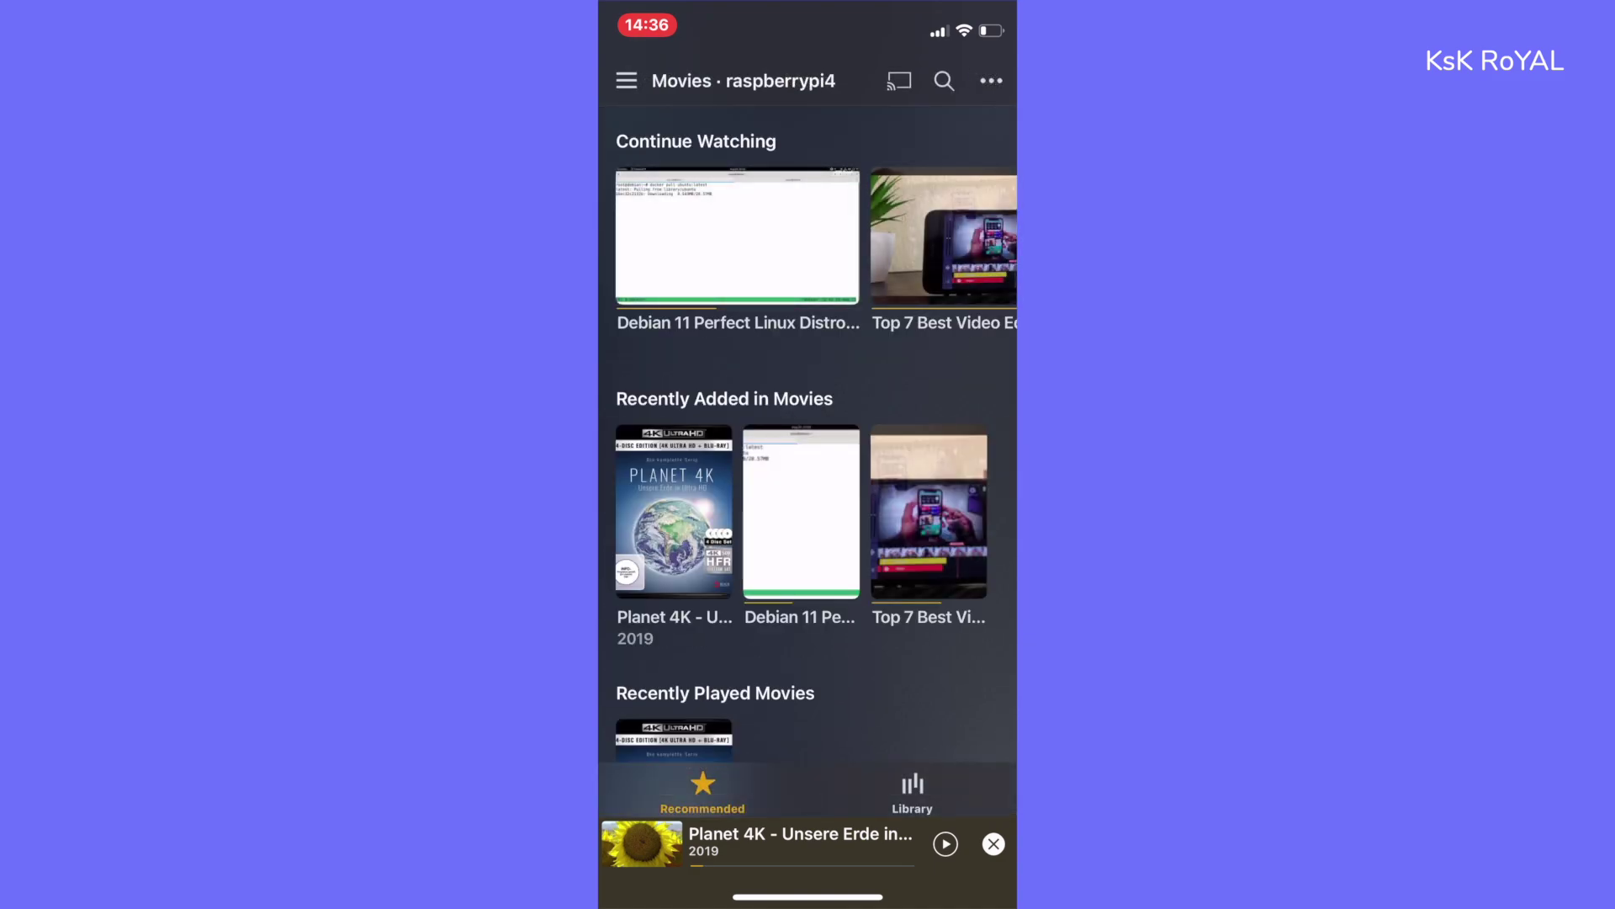
# - Play Planet 4K - Unsere Erde in Ultra HD
pyautogui.scroll(-2, 807, 421)
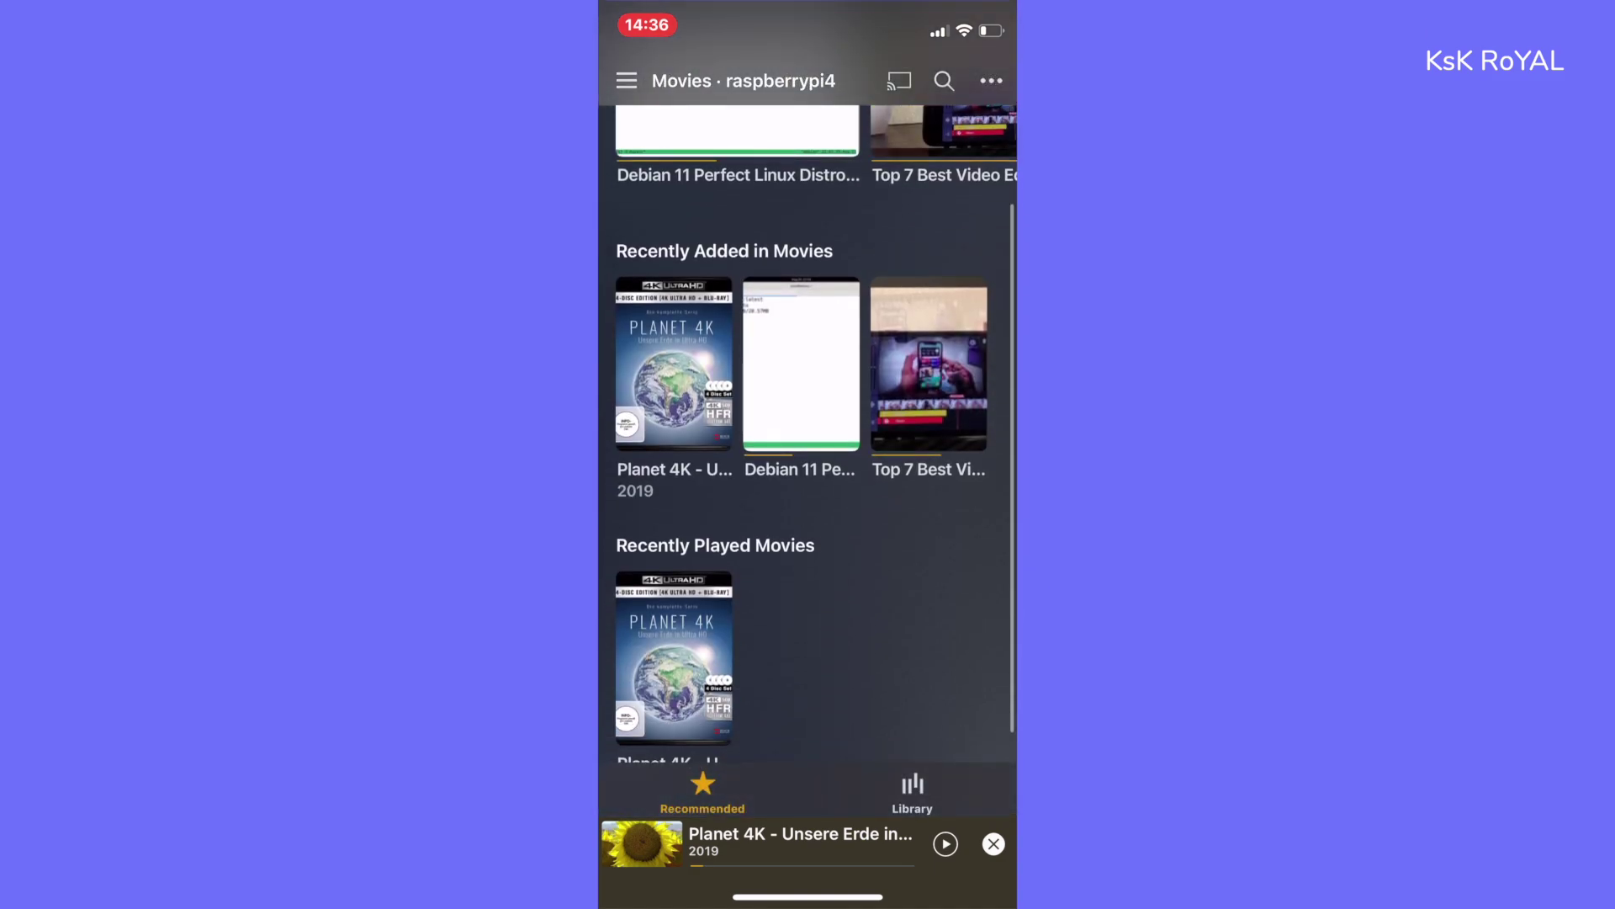
pyautogui.click(670, 361)
pyautogui.click(662, 399)
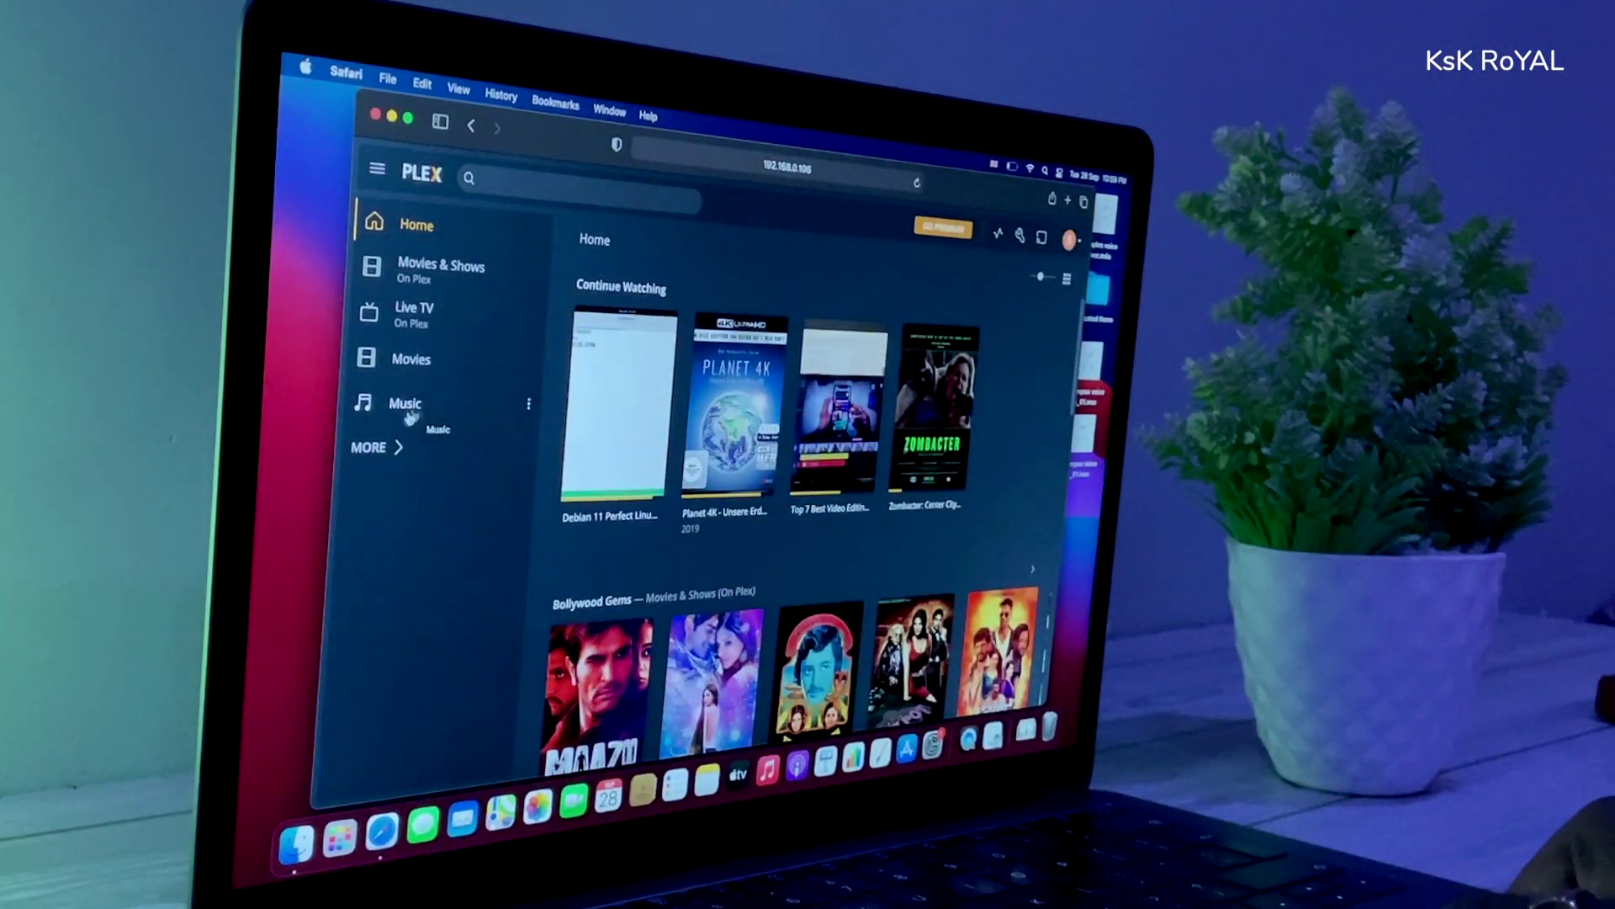
# - In Safari, expand More in the sidebar and open Movies under RASPBERRYPI4
pyautogui.click(407, 450)
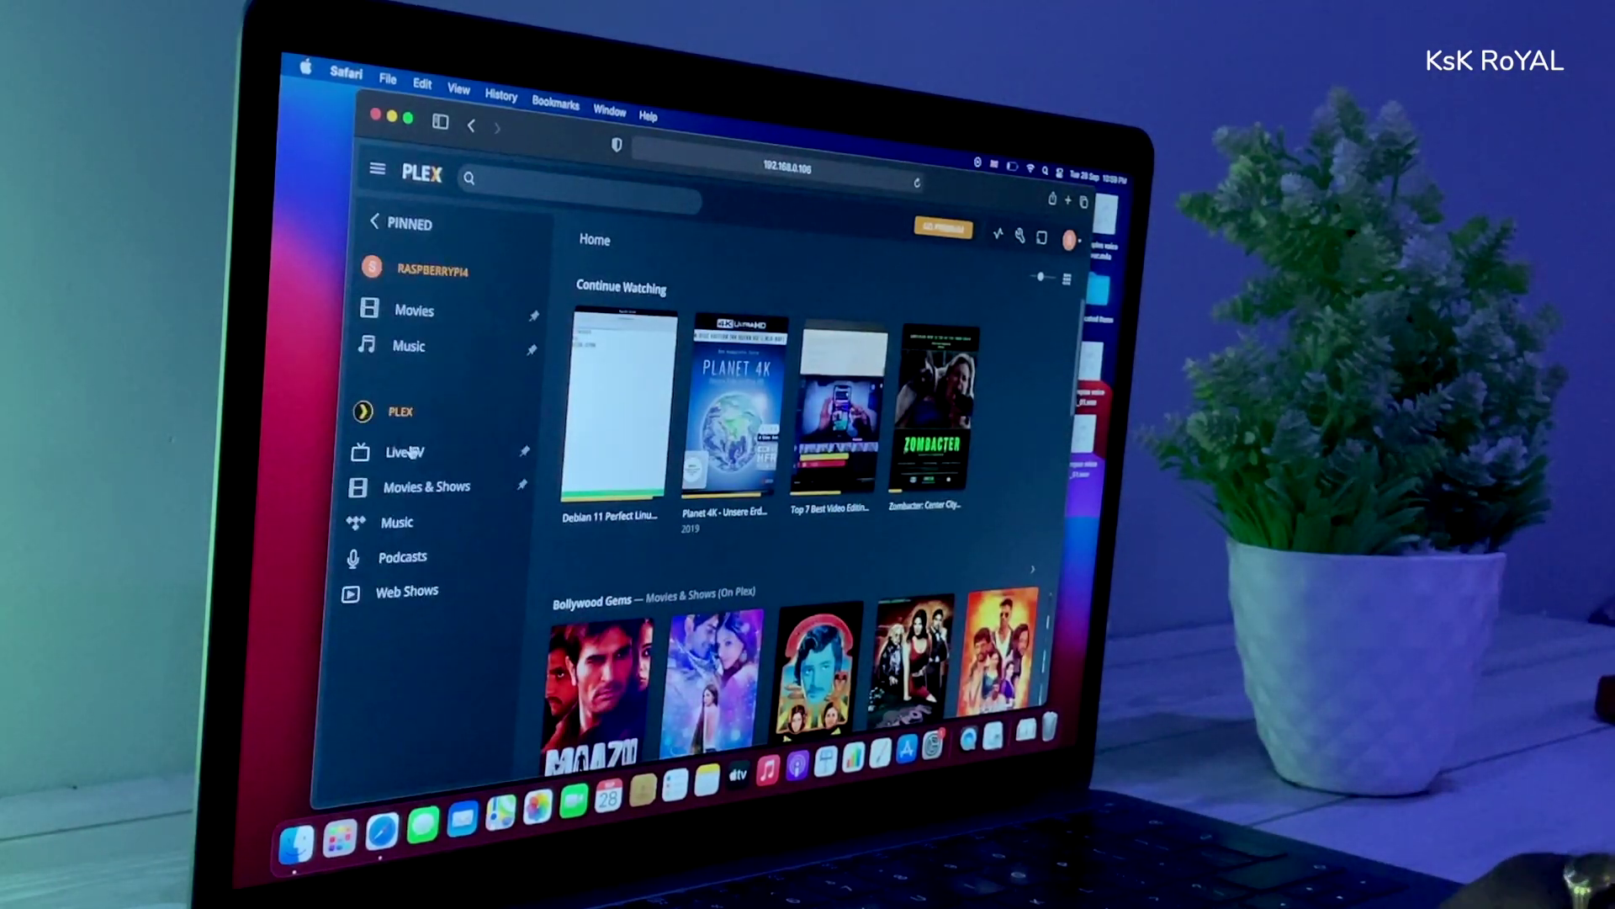
pyautogui.click(420, 320)
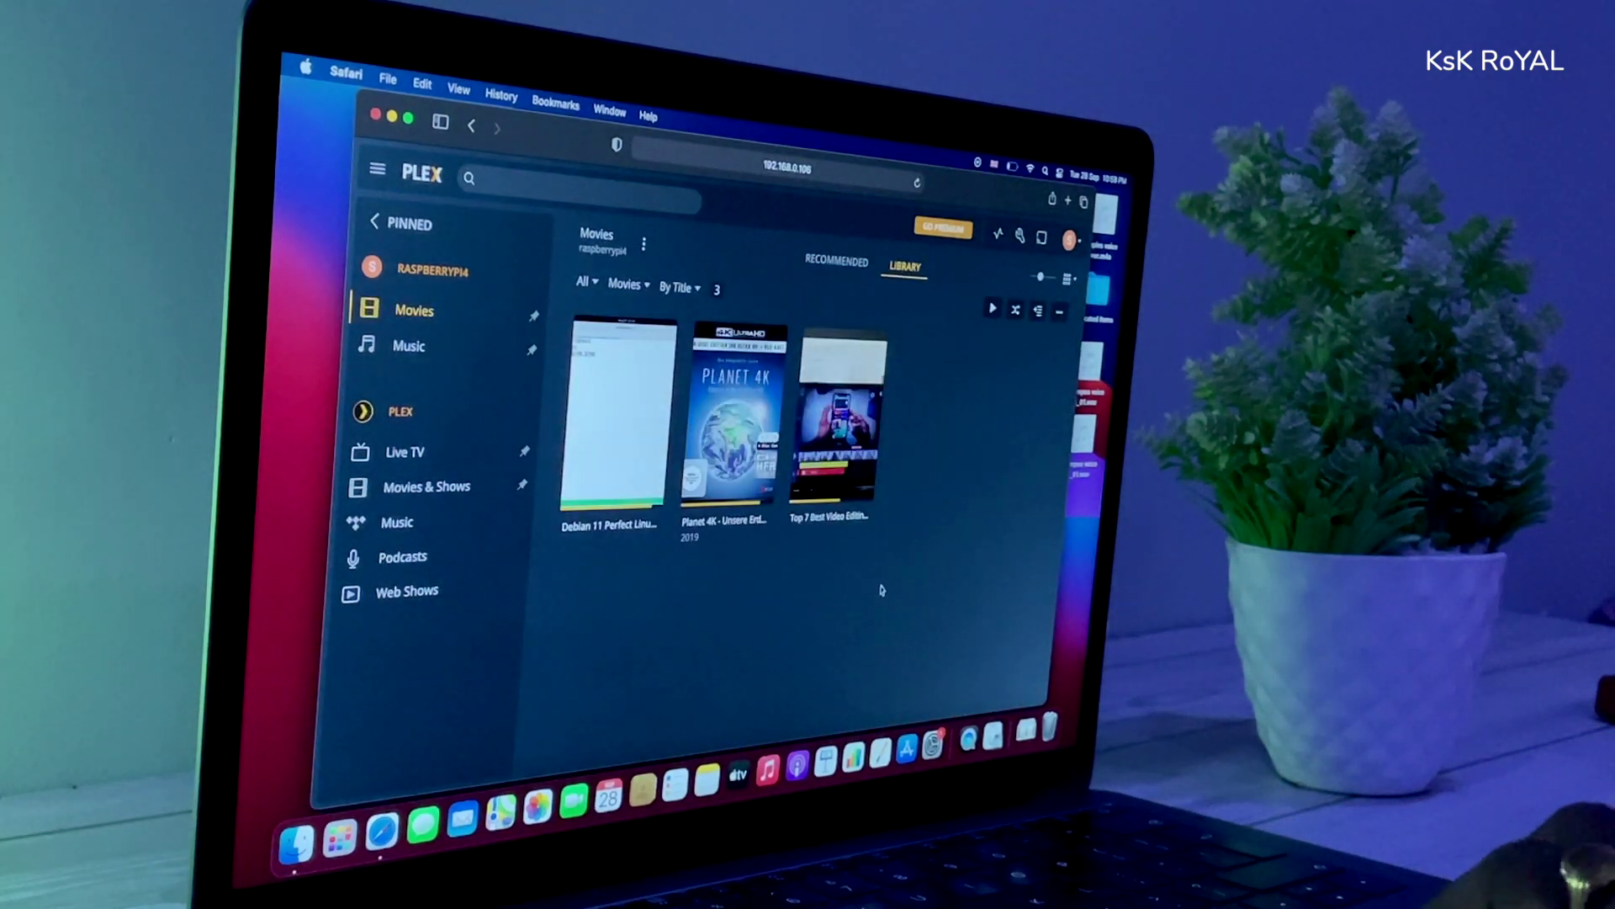